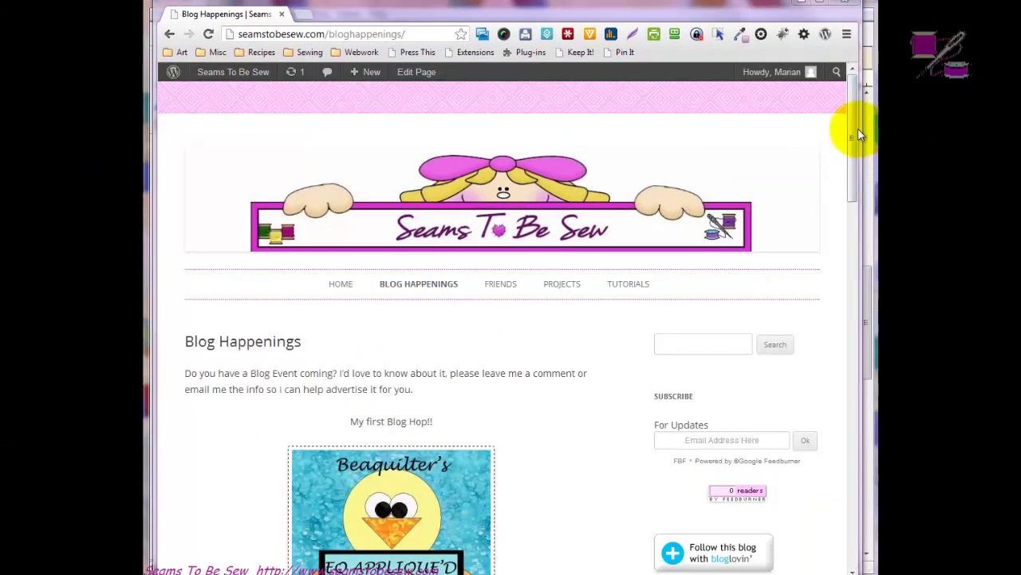
Step: Look through the EQ Applique'd Animals blog hop schedule on the Blog Happenings page and switch to EQ7
left_click_drag(853, 110, 853, 211)
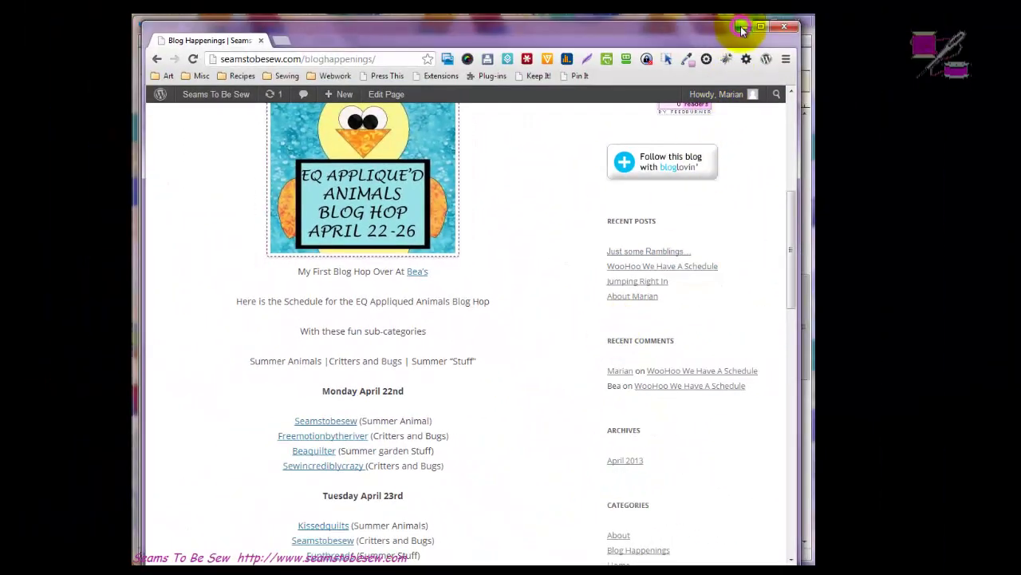
left_click(742, 28)
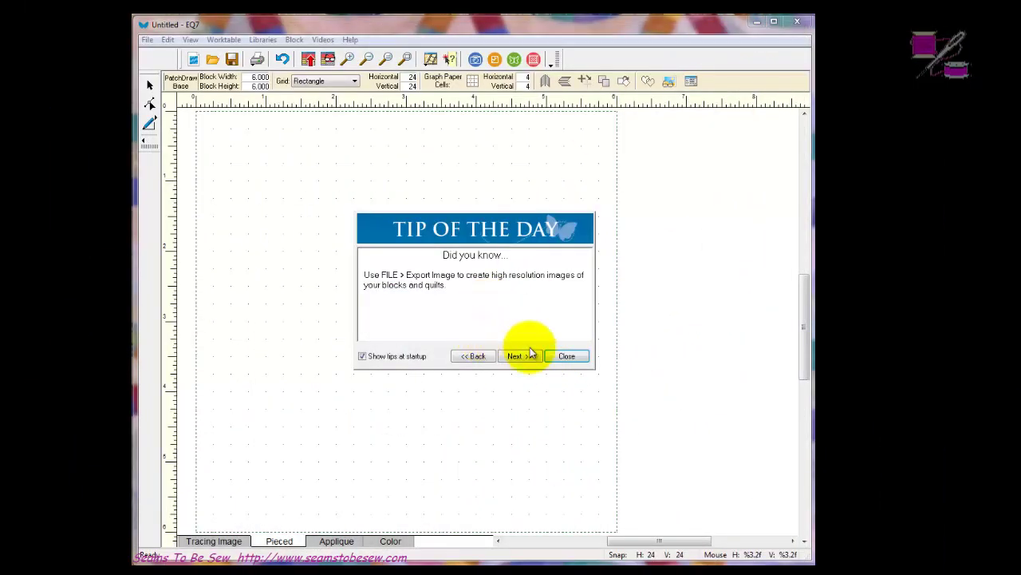
Step: Dismiss the tip of the day and create a new project named Catapillar Lesson
left_click(565, 355)
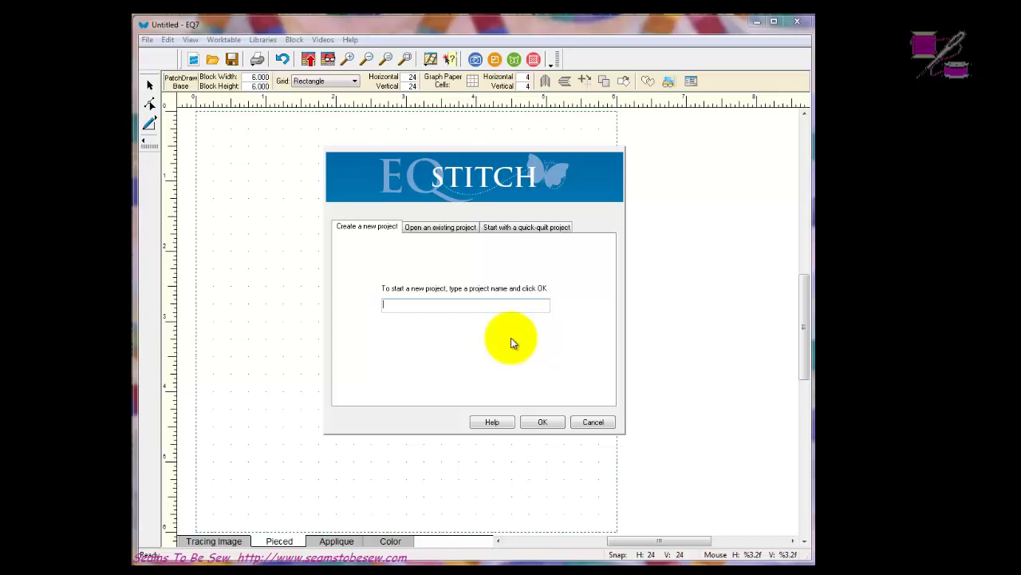
type("Cata")
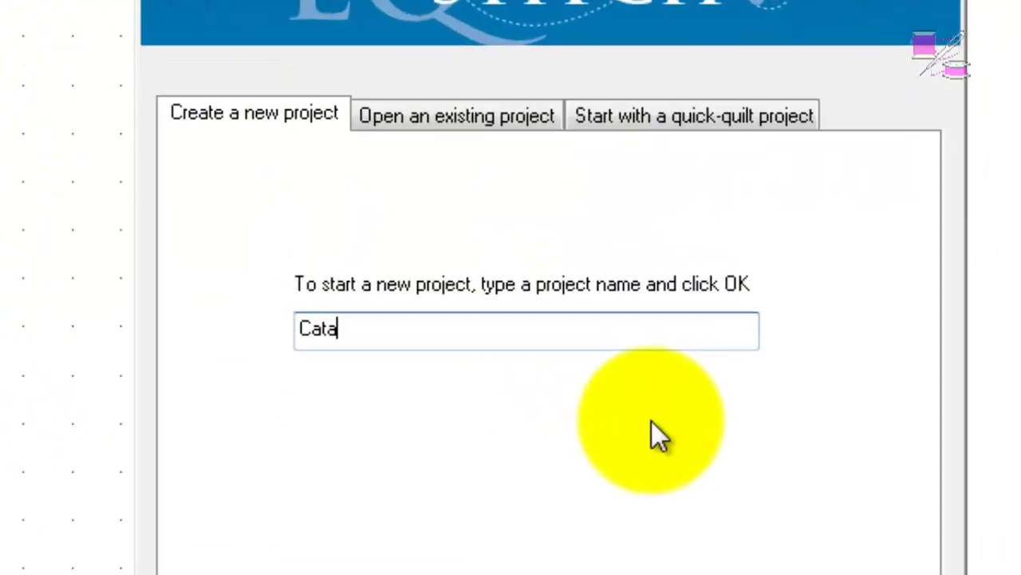
type("pillar ")
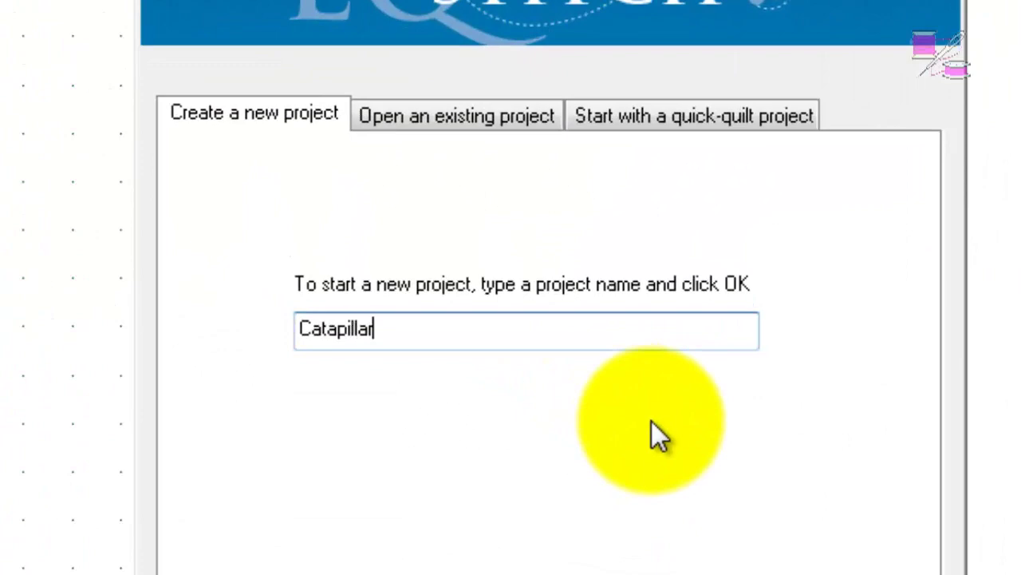
type("Lesson")
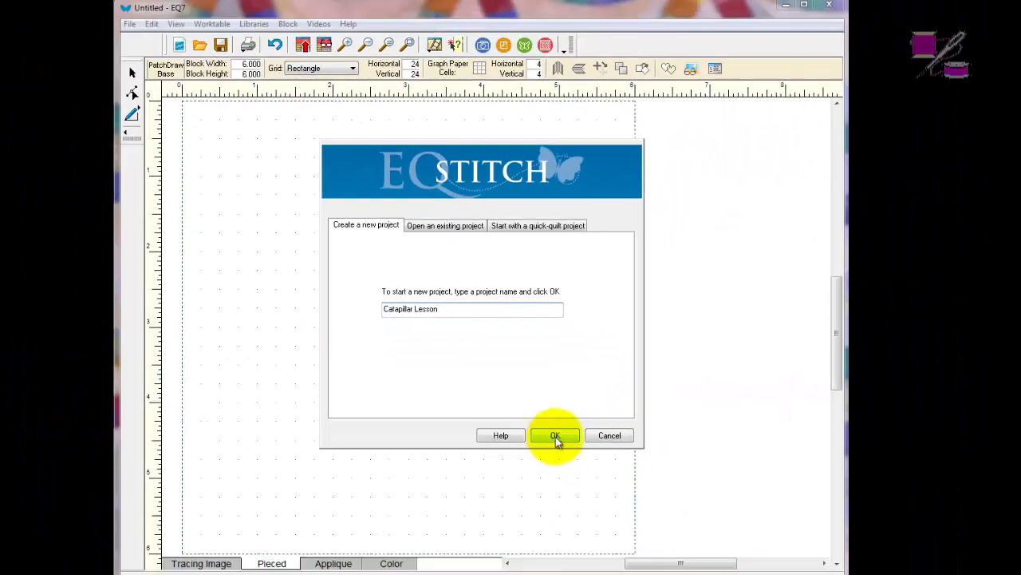
left_click(591, 478)
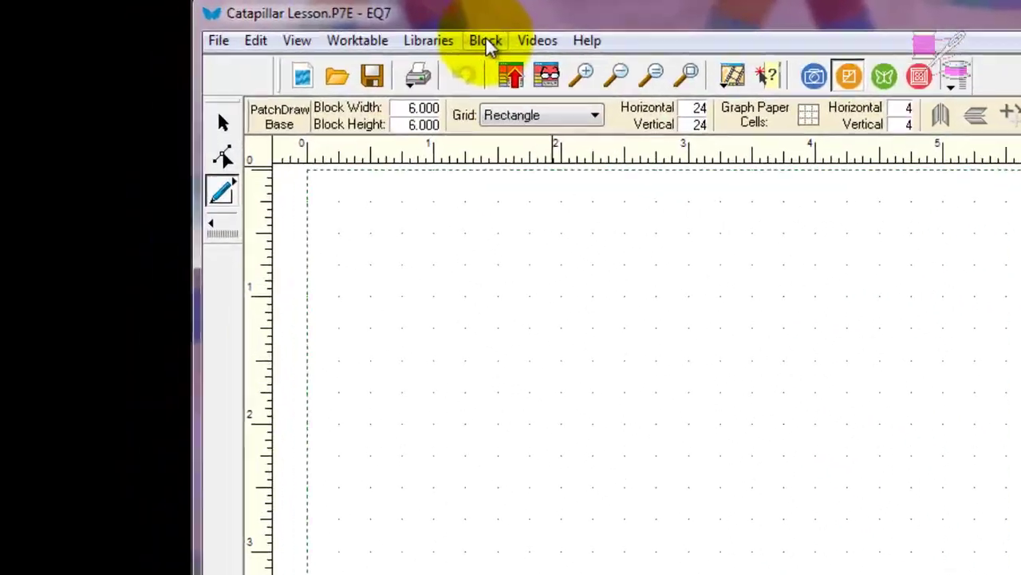
Step: Import the caterpillar picture 090990.jpg from the blog hop folder as an image for tracing
left_click(485, 40)
left_click(512, 160)
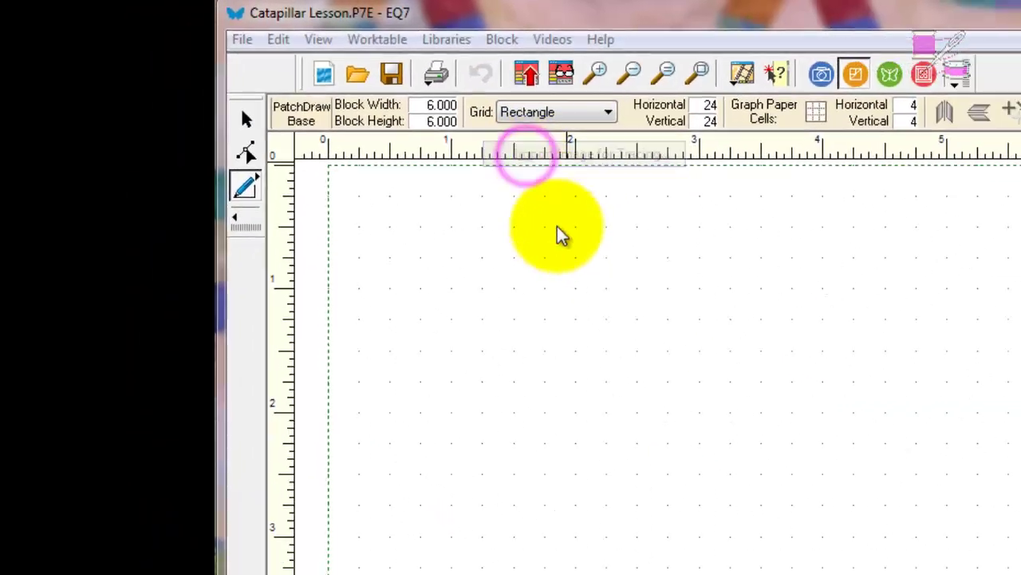
left_click(765, 478)
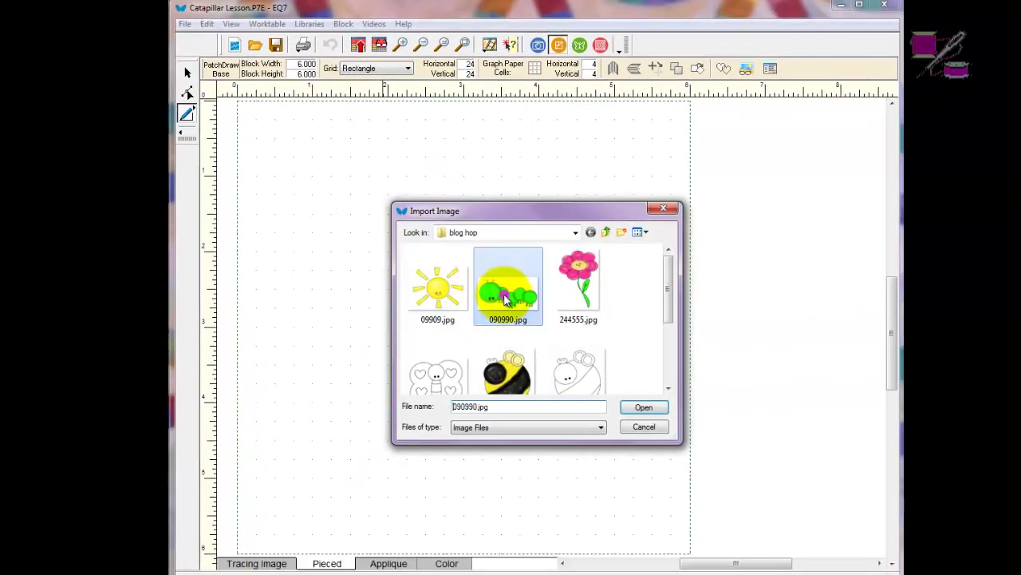
left_click(645, 407)
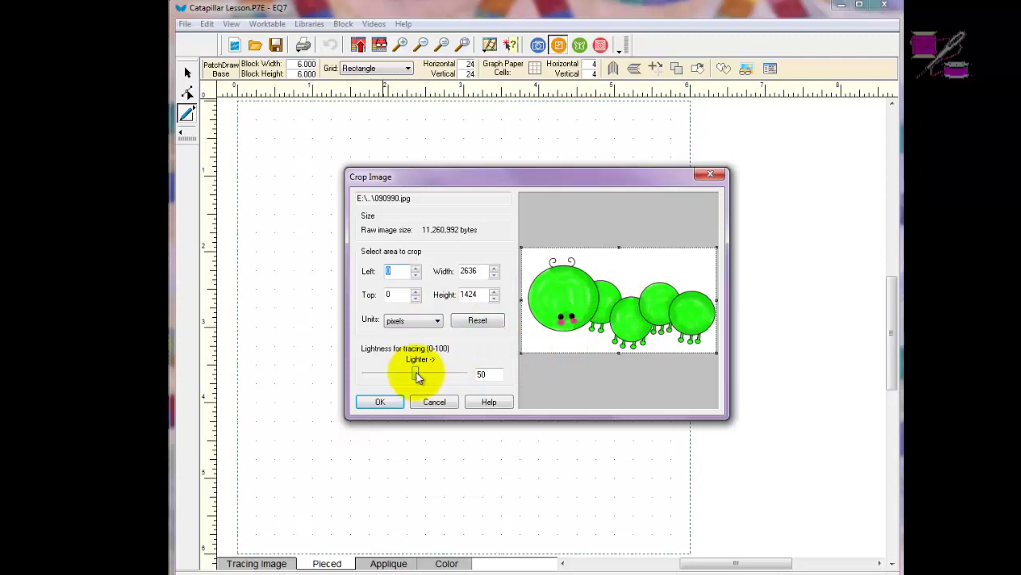
Step: Crop the top of the caterpillar image by about 63 pixels and place it on the block with an inside fit
mouse_move(417, 377)
left_mouse_down()
mouse_move(380, 379)
mouse_move(416, 378)
left_mouse_up()
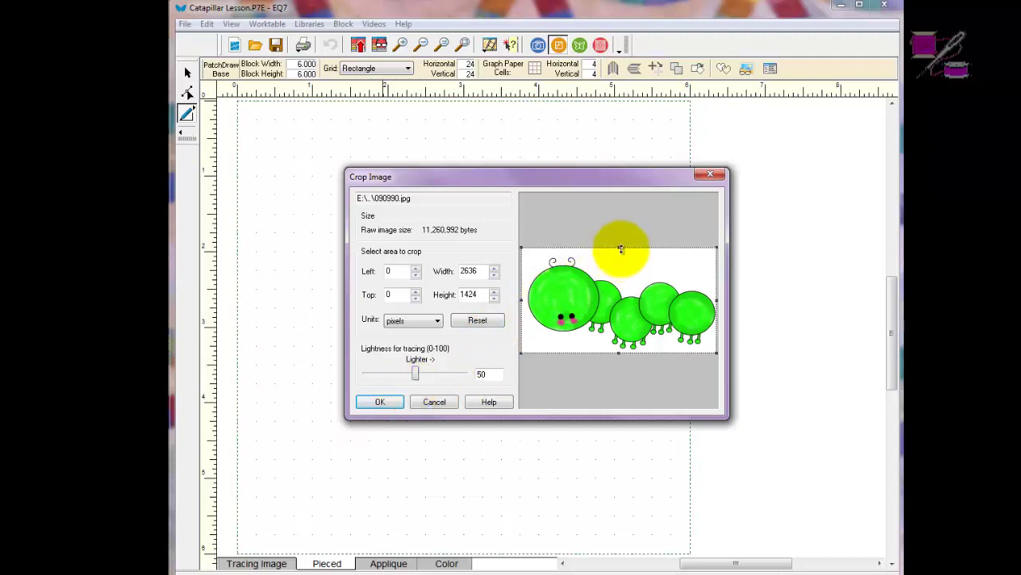
left_click_drag(620, 248, 617, 253)
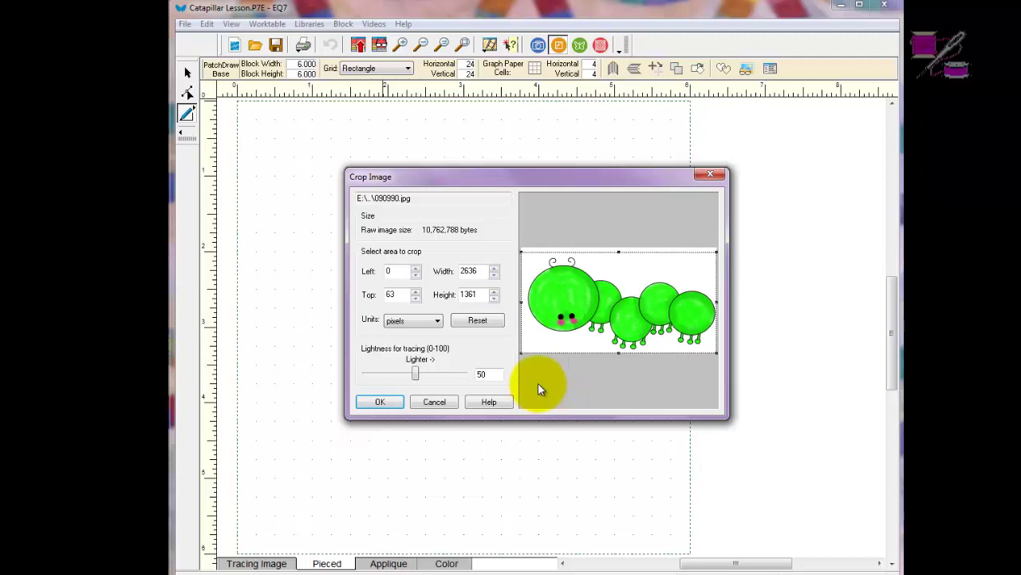
left_click(380, 400)
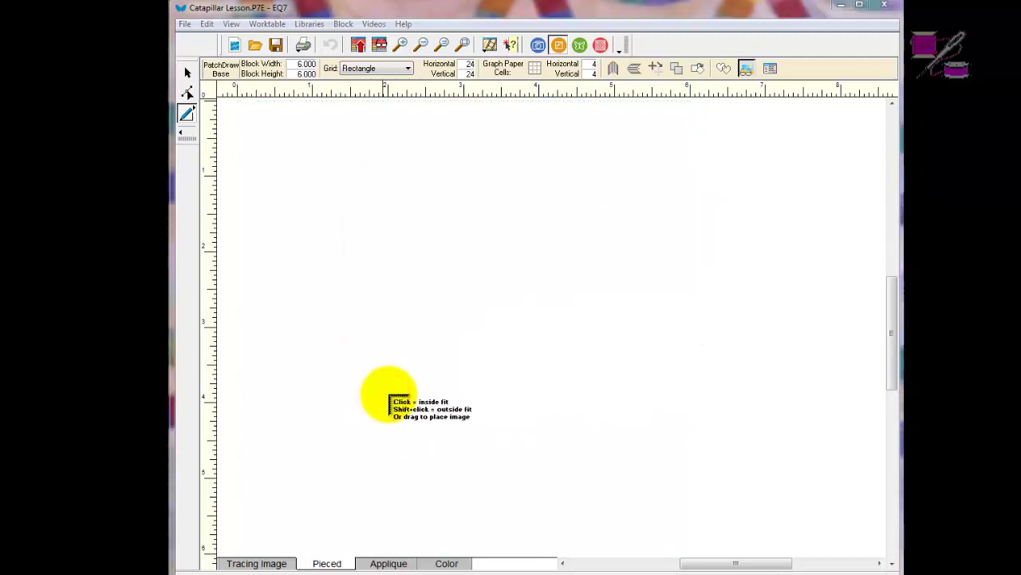
left_click(225, 204)
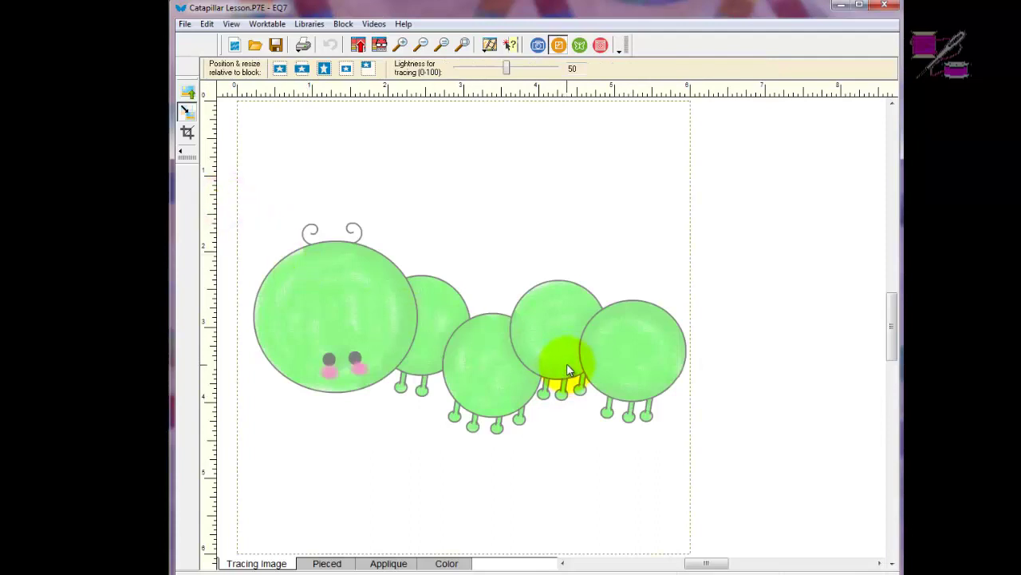
Step: Adjust the caterpillar image's tracing lightness and switch the block to the Applique layer
mouse_move(506, 69)
left_mouse_down()
mouse_move(556, 72)
mouse_move(468, 71)
mouse_move(510, 72)
left_mouse_up()
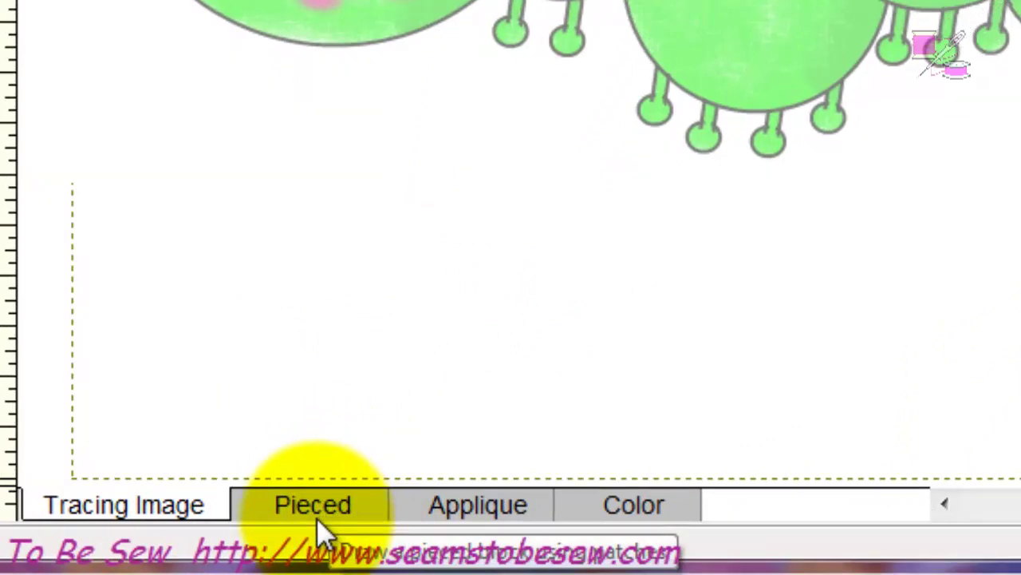
left_click(473, 507)
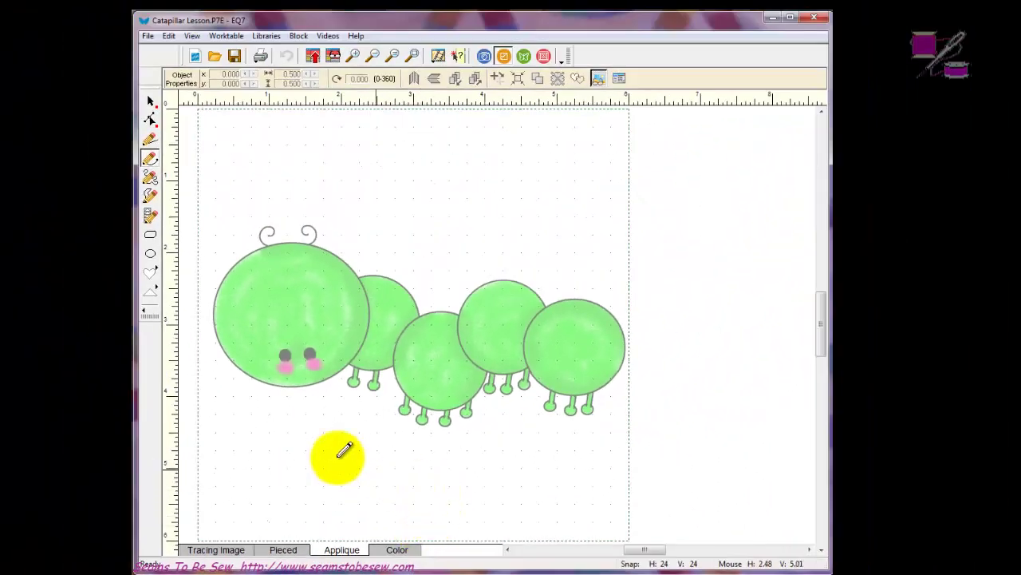
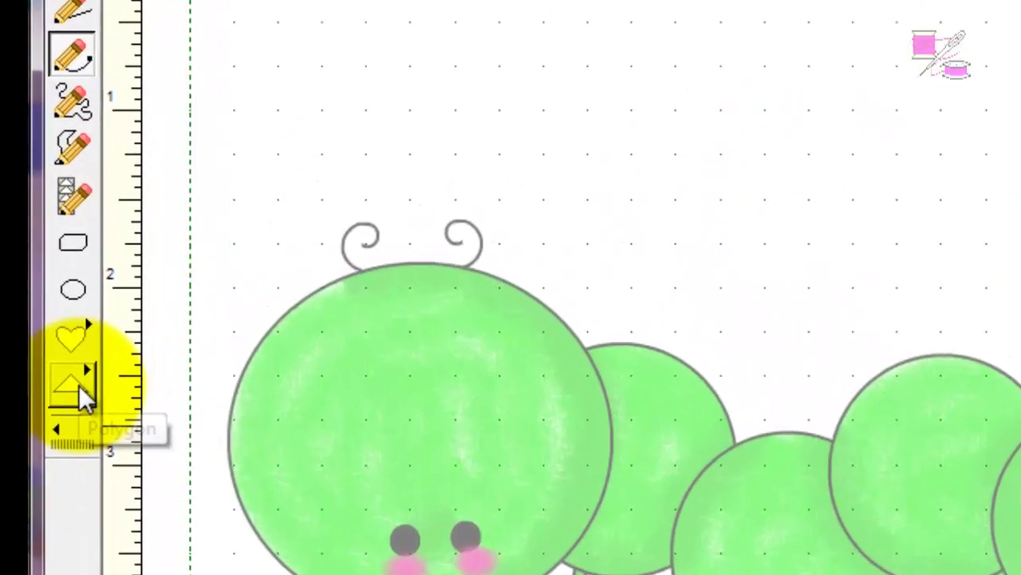
Step: Draw a small four-sided polygon near the second body segment and move it over that segment's first leg, at about x 2.13, y 3.45
left_click(84, 397)
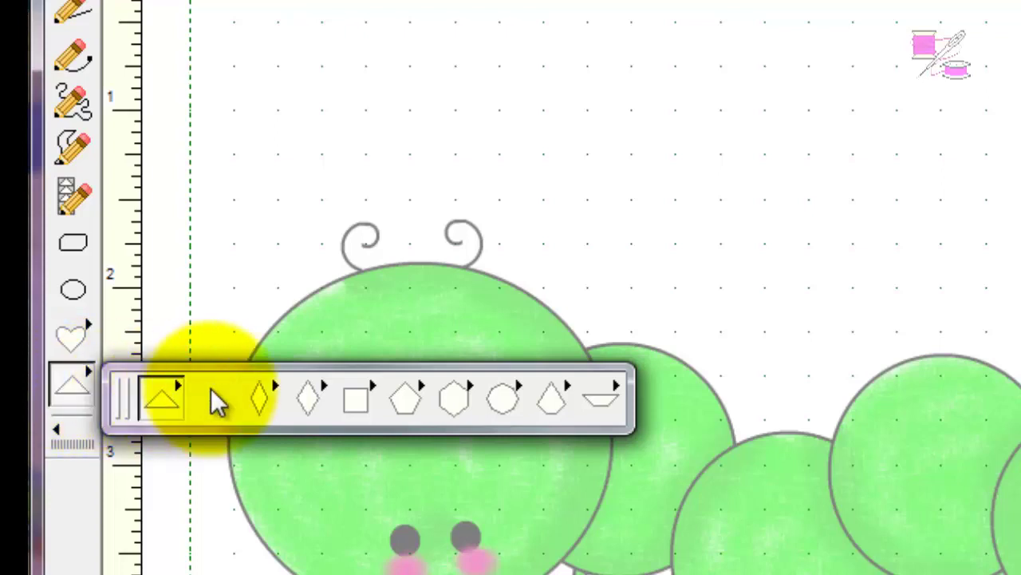
left_click(77, 392)
left_click(77, 394)
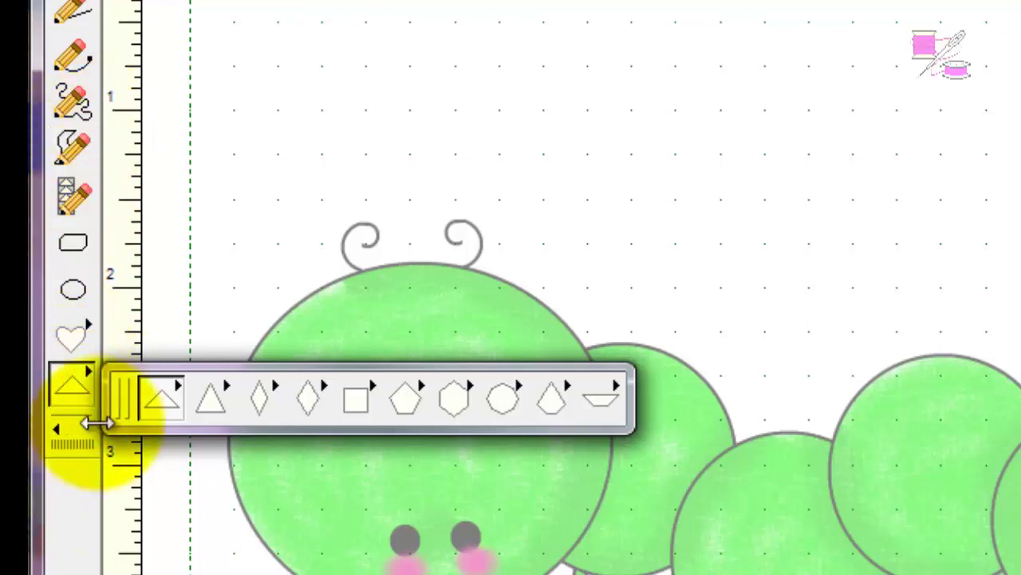
left_click(357, 407)
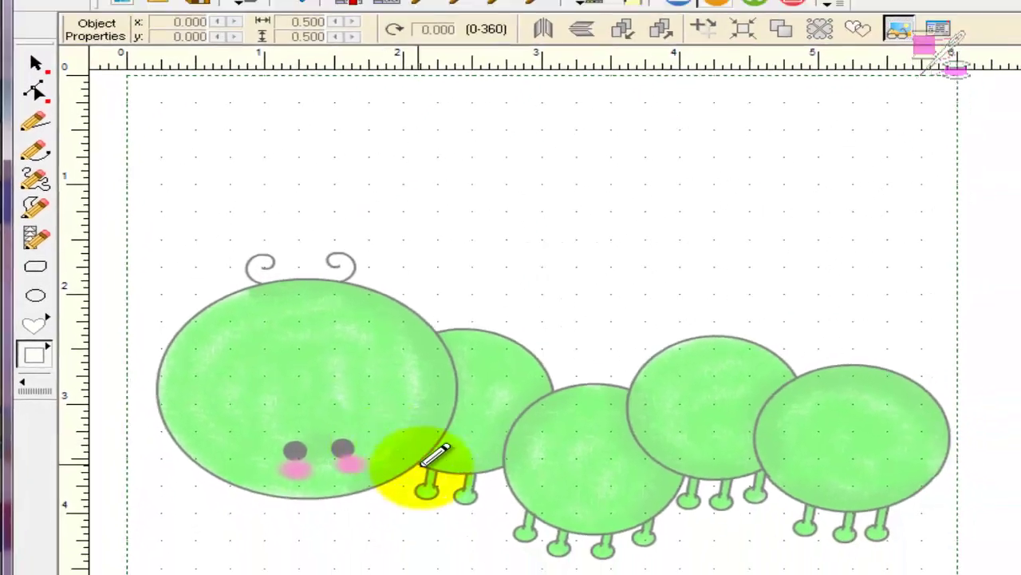
left_click(435, 4)
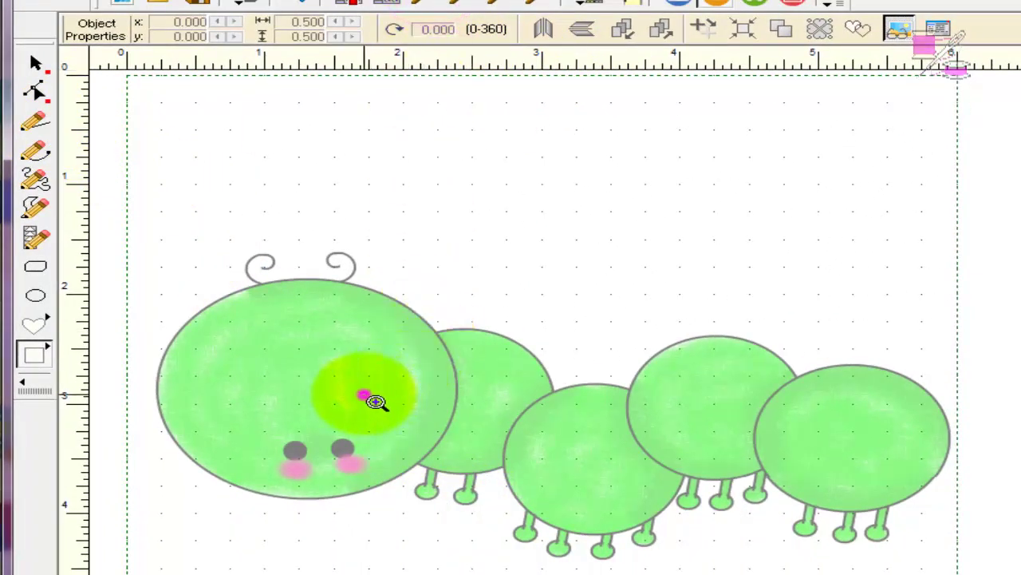
left_click_drag(373, 399, 590, 543)
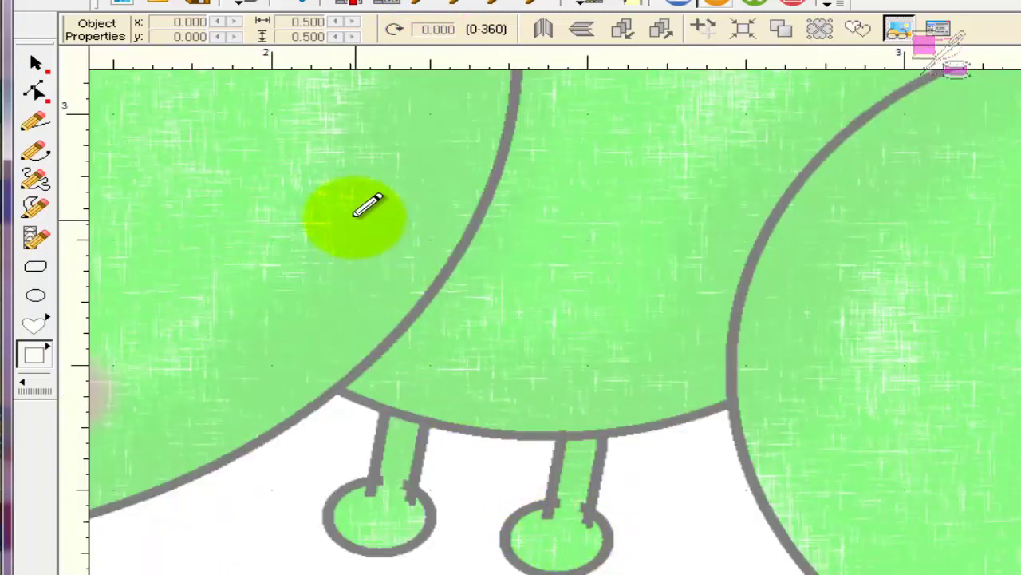
left_click_drag(352, 214, 435, 376)
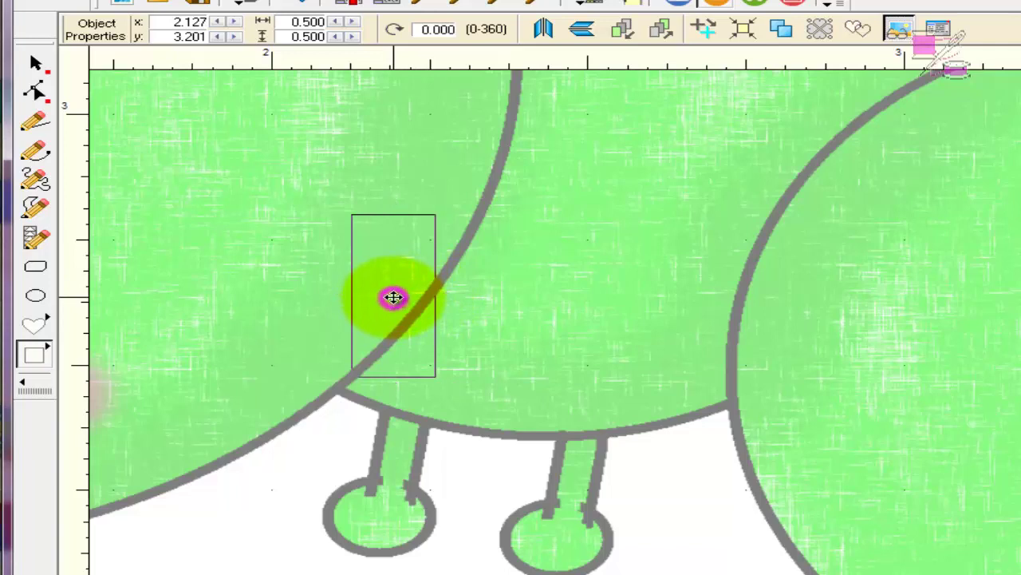
left_click_drag(394, 297, 394, 424)
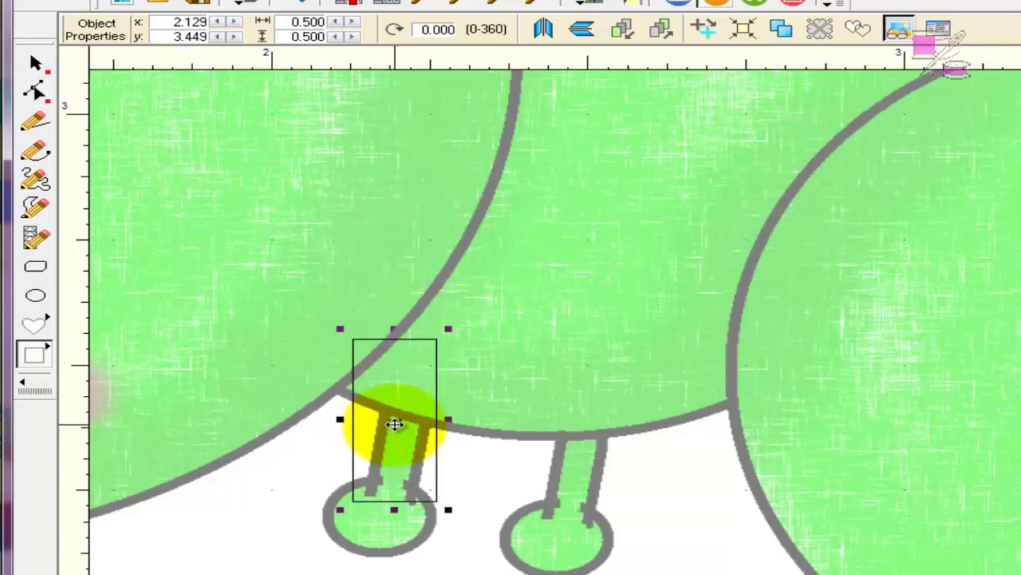
left_click(510, 358)
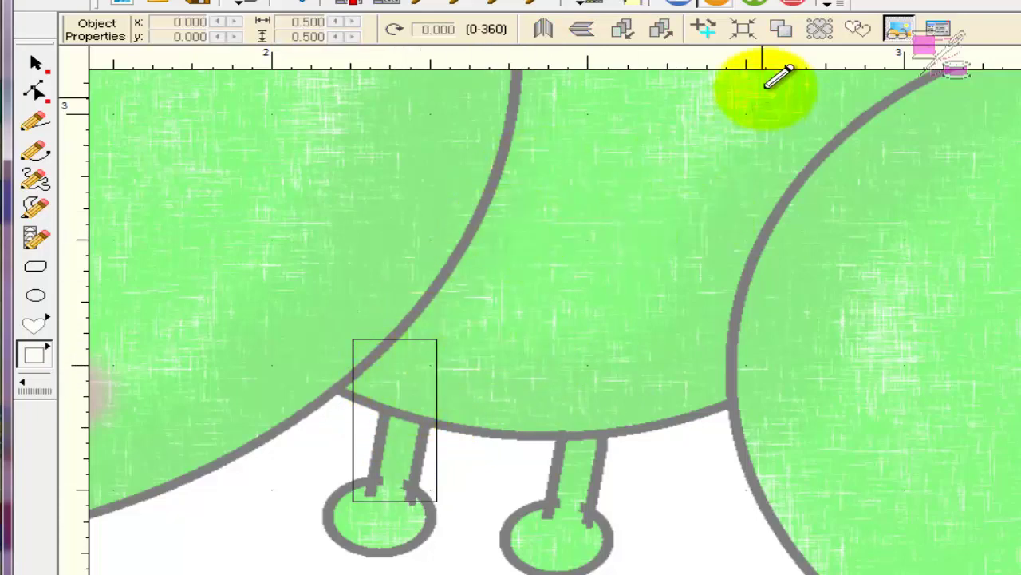
Step: Toggle the automatic fill of closed shapes on and off to compare the rectangle with and without fill
left_click(860, 31)
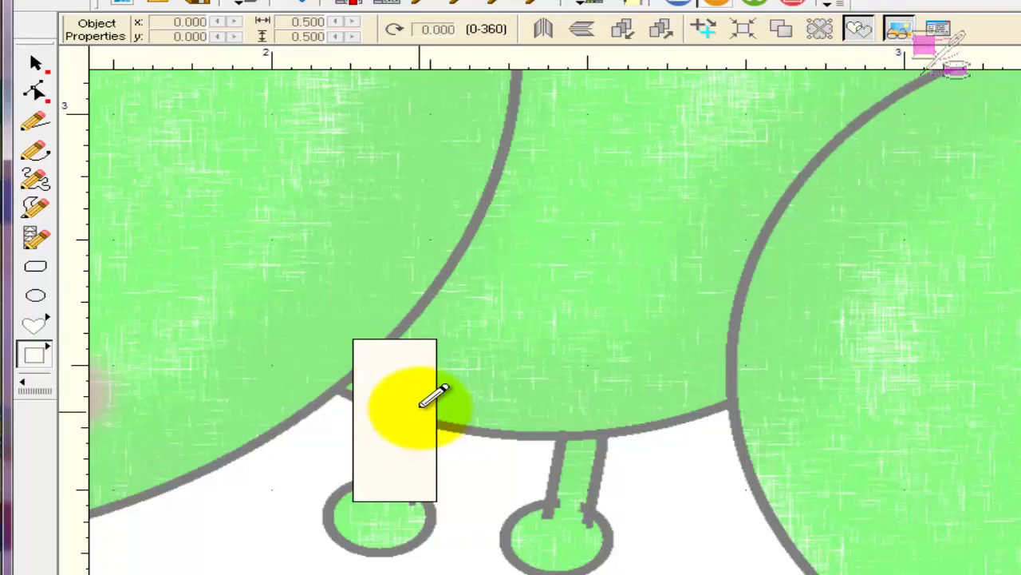
left_click(859, 30)
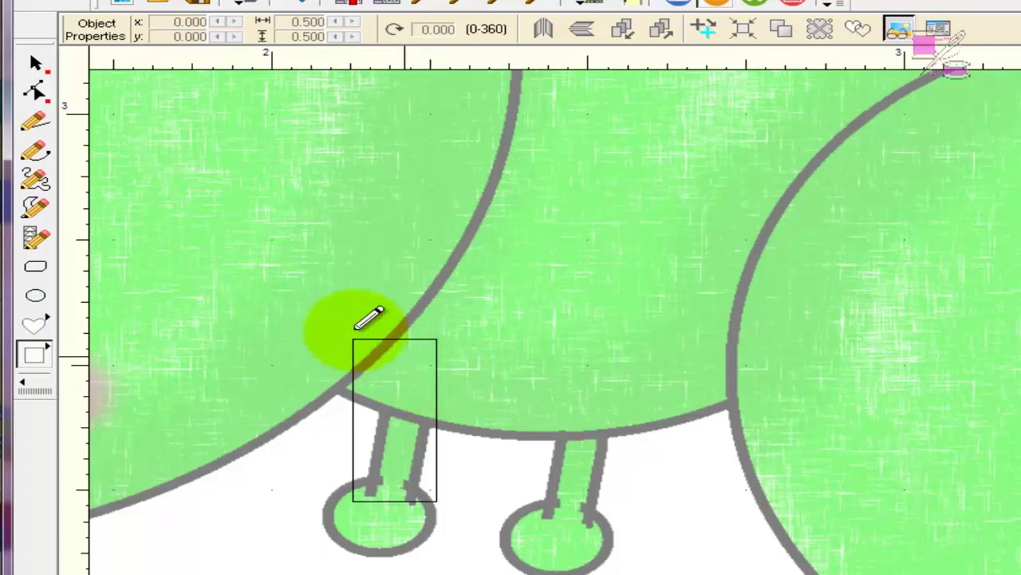
Step: Select the rectangle over the leg, try its upper-right resize handle, and deselect it
left_click(35, 63)
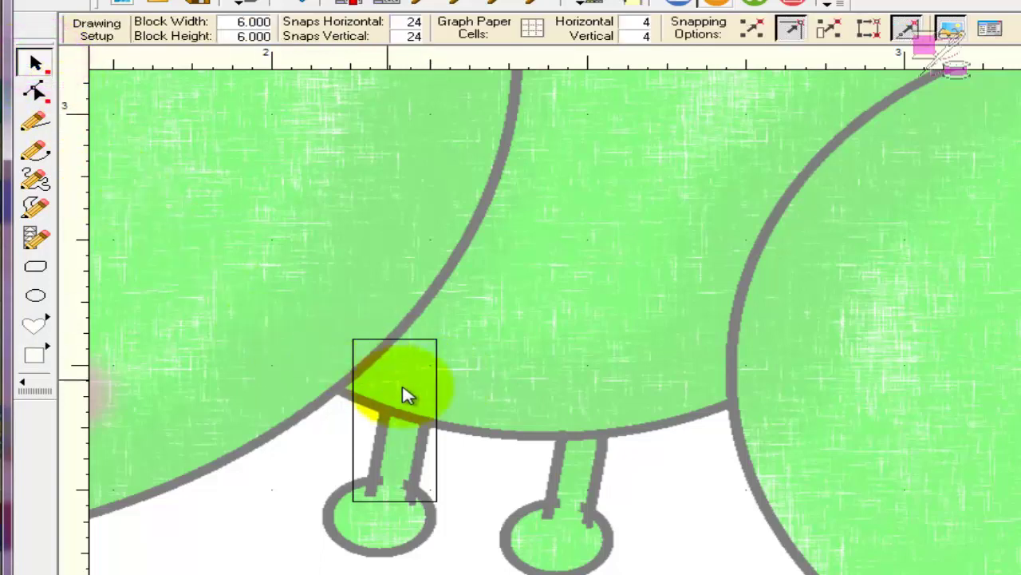
left_click(441, 407)
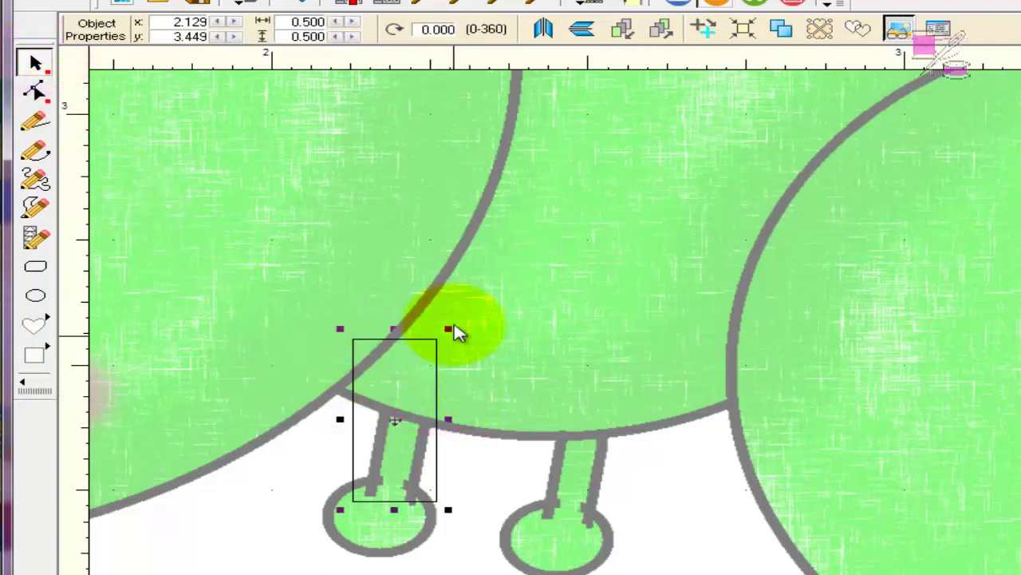
left_click(449, 329)
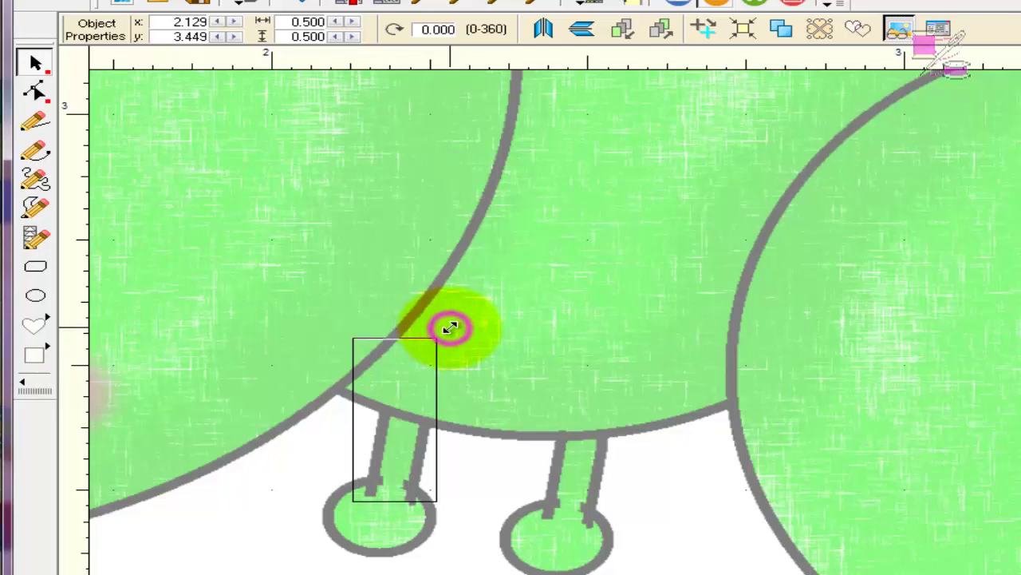
left_click(483, 365)
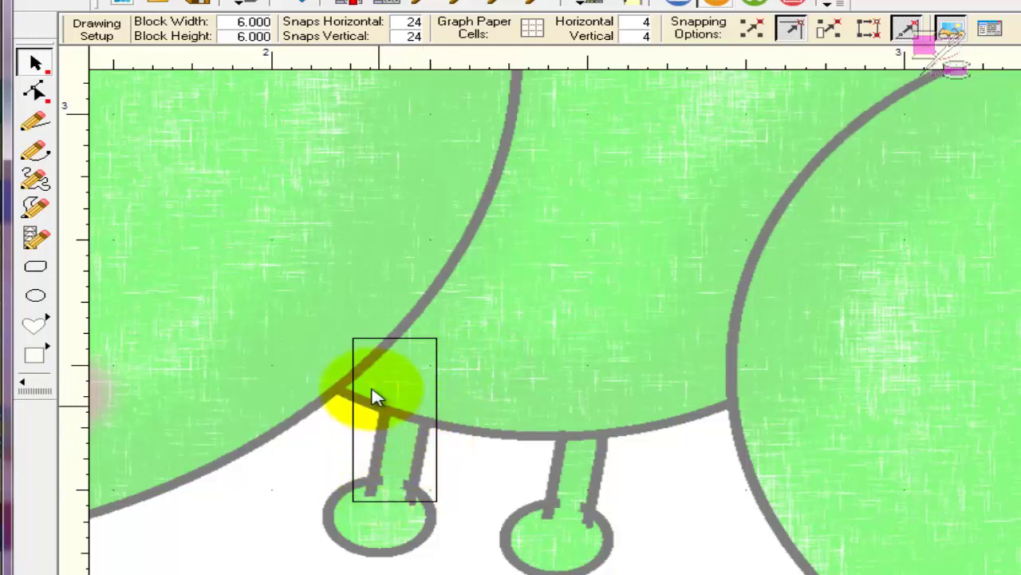
Step: Edit the rectangle's four corner nodes so its outline follows the slanted first leg of the second body segment
left_click(35, 93)
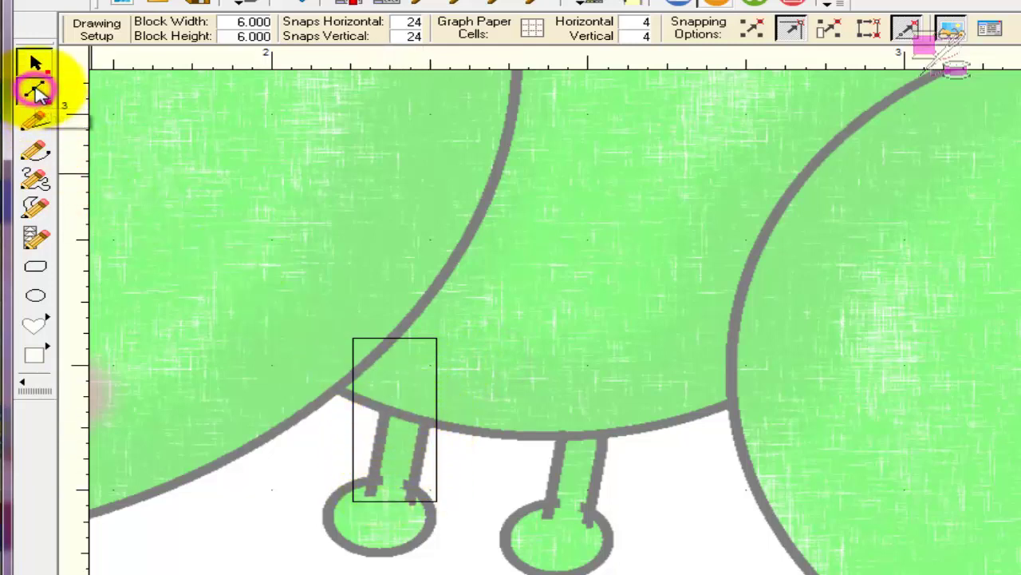
left_click(437, 351)
left_click_drag(437, 343, 437, 423)
left_click(354, 341)
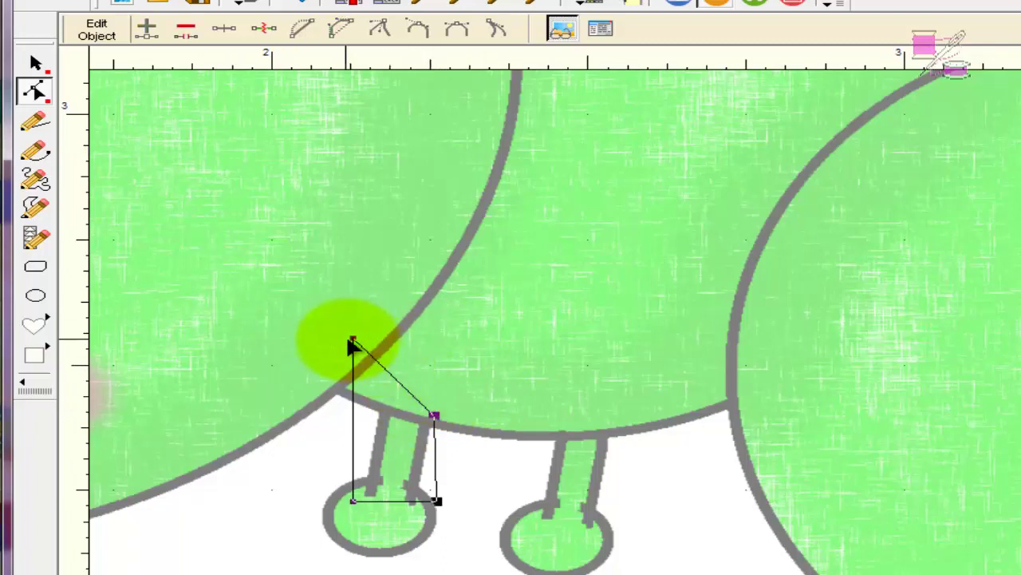
left_click_drag(354, 341, 383, 399)
left_click(351, 500)
left_click_drag(351, 500, 364, 499)
left_click_drag(436, 502, 414, 505)
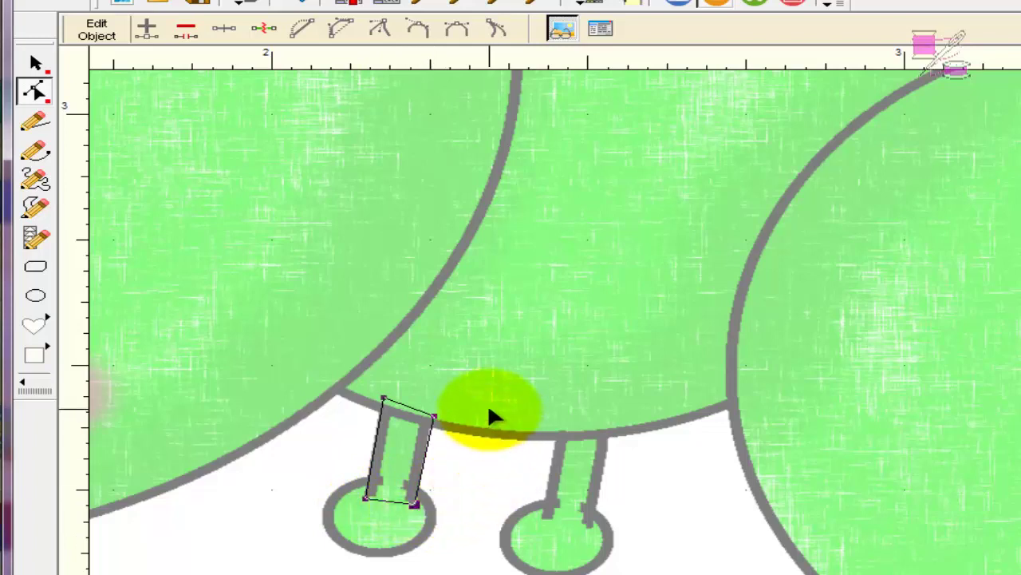
left_click(490, 412)
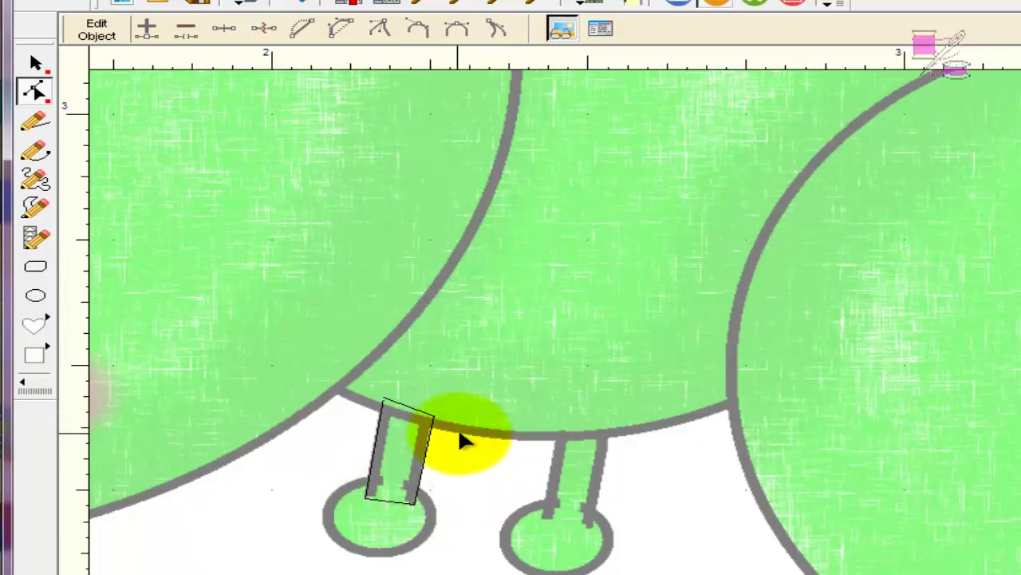
Step: Select the rectangle over the second body segment's first leg and clone it three times
left_click(36, 64)
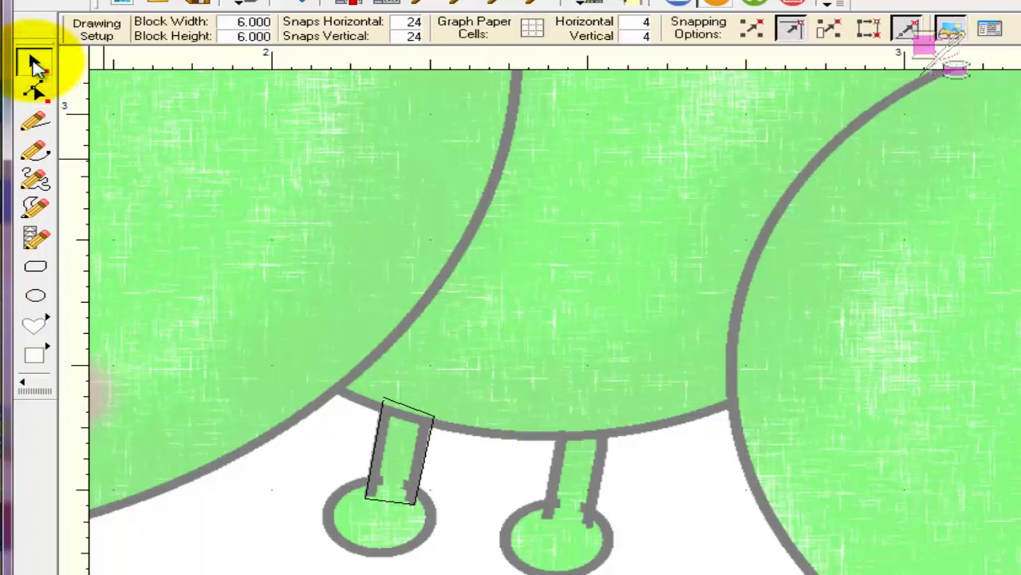
left_click(428, 470)
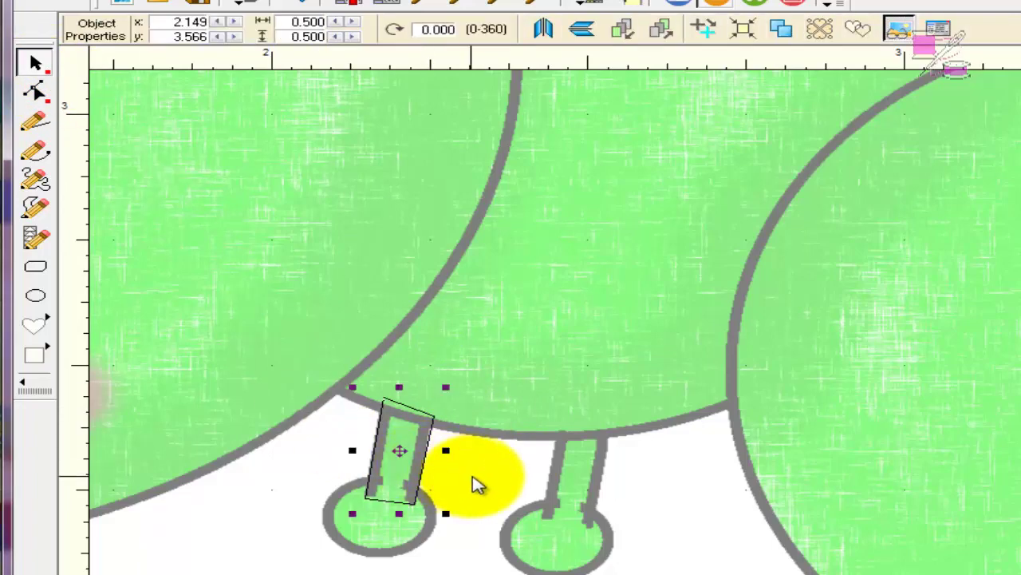
left_click(781, 30)
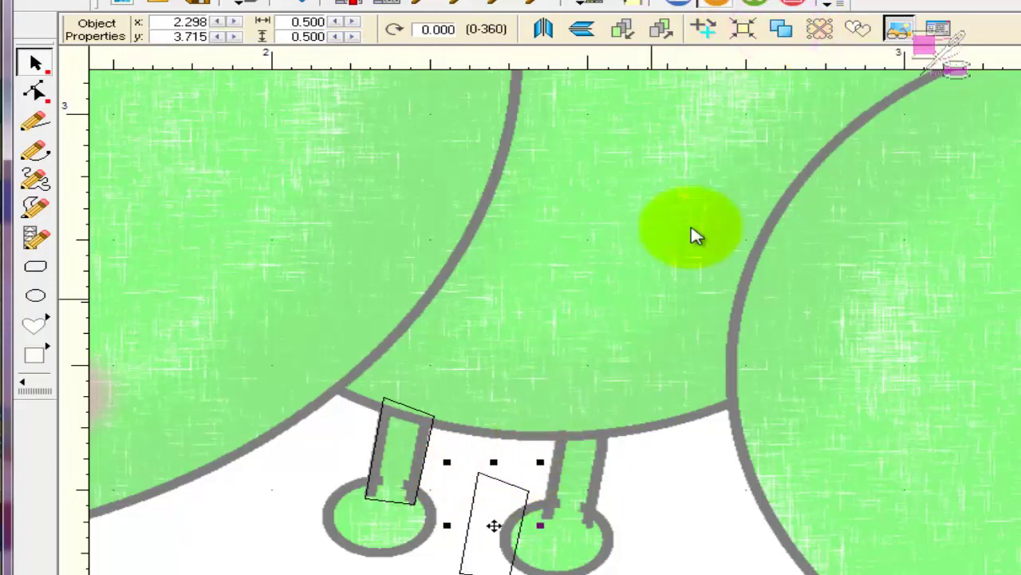
left_click(781, 29)
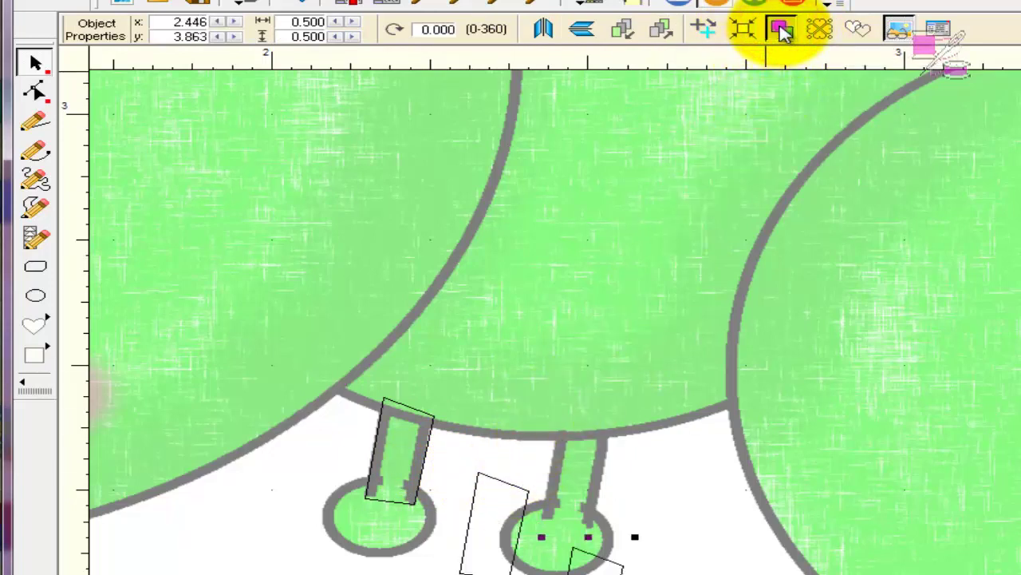
left_click(780, 30)
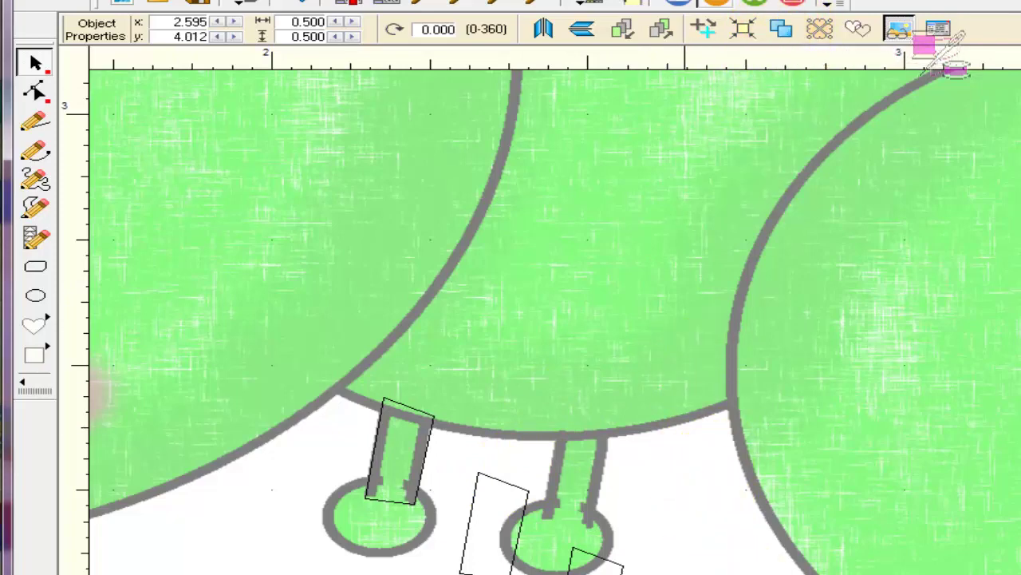
Step: Move the three cloned rectangles over the second segment's second leg and the third segment's first and second legs
left_click(846, 483)
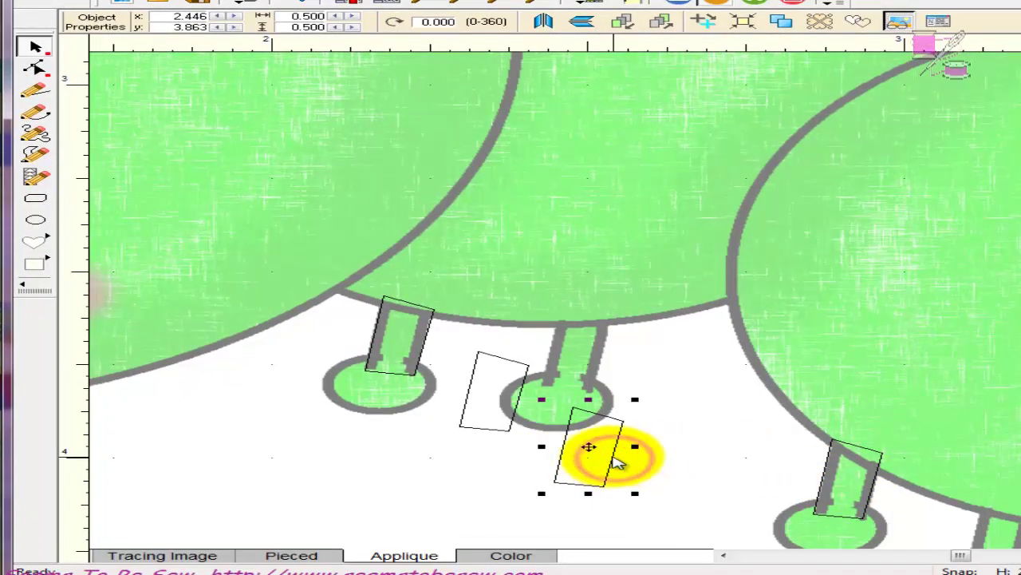
left_click_drag(589, 449, 576, 352)
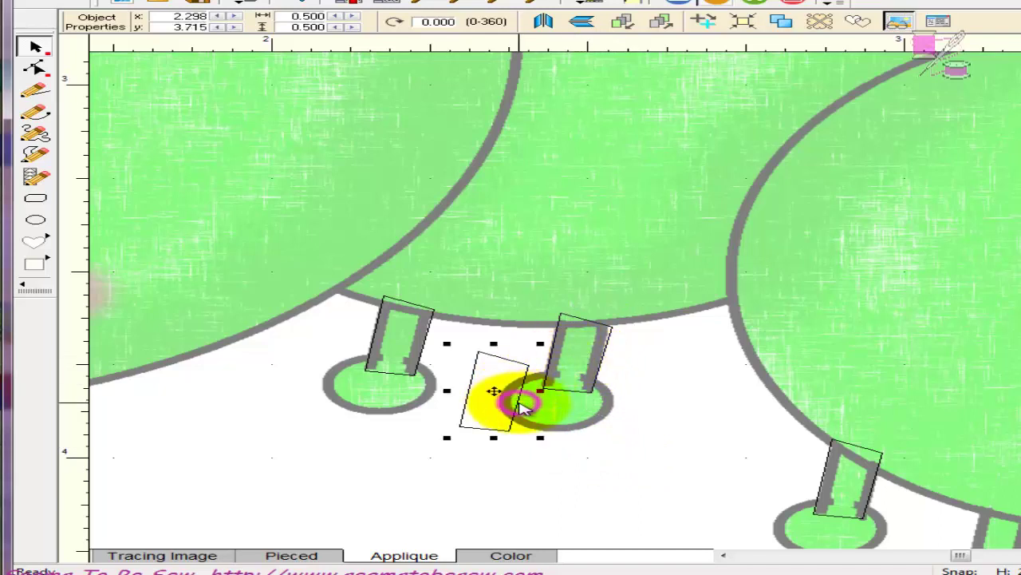
left_click_drag(494, 390, 1004, 540)
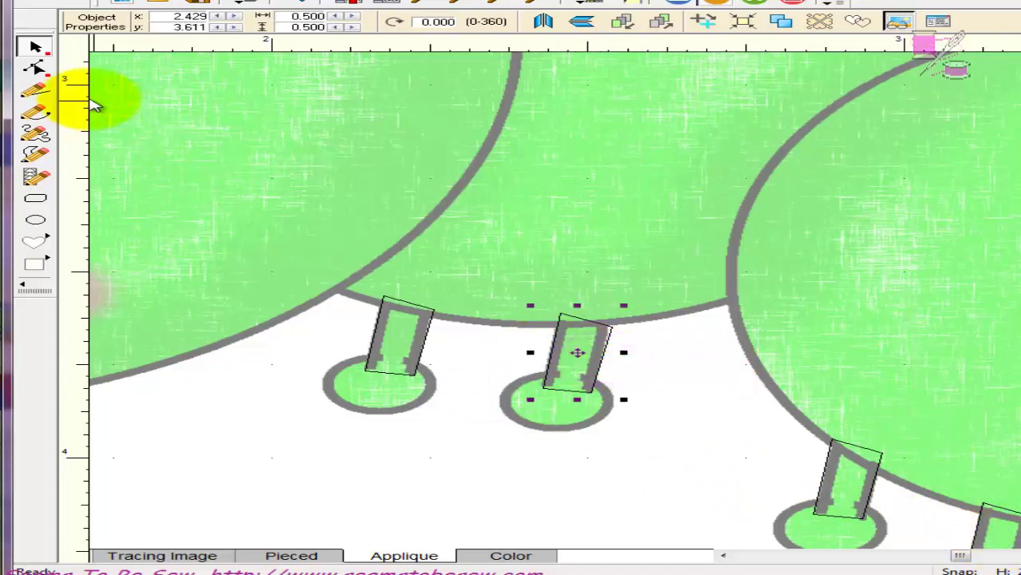
Step: Adjust the corner nodes of the rectangle over the second body segment's second leg to follow that leg's outline
left_click(35, 68)
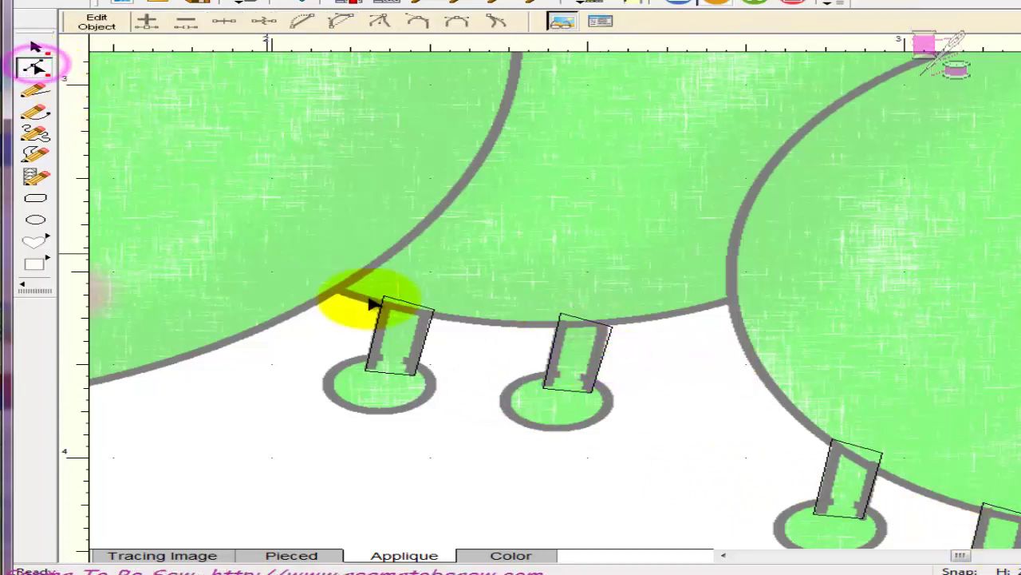
left_click(612, 338)
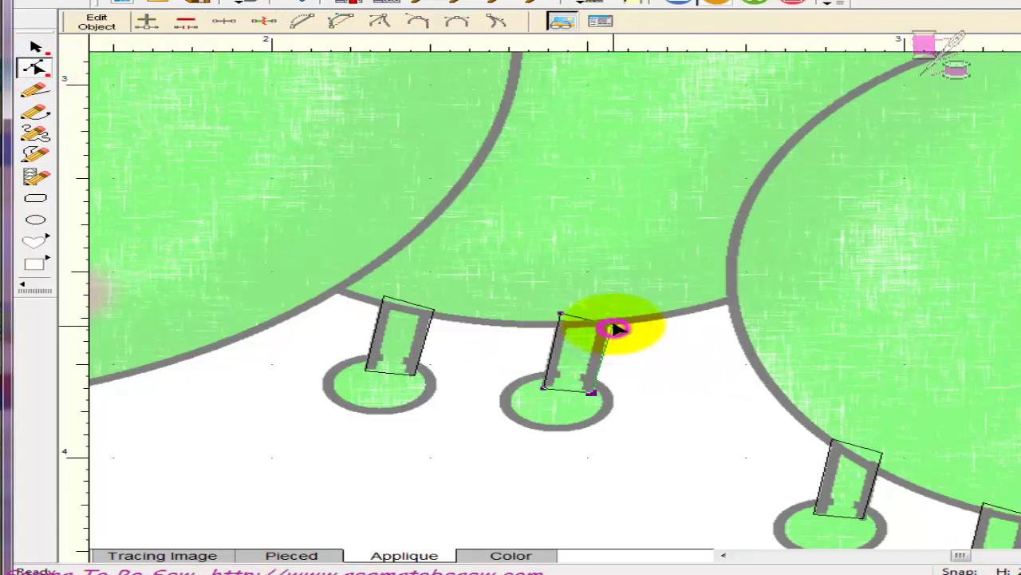
left_click(610, 318)
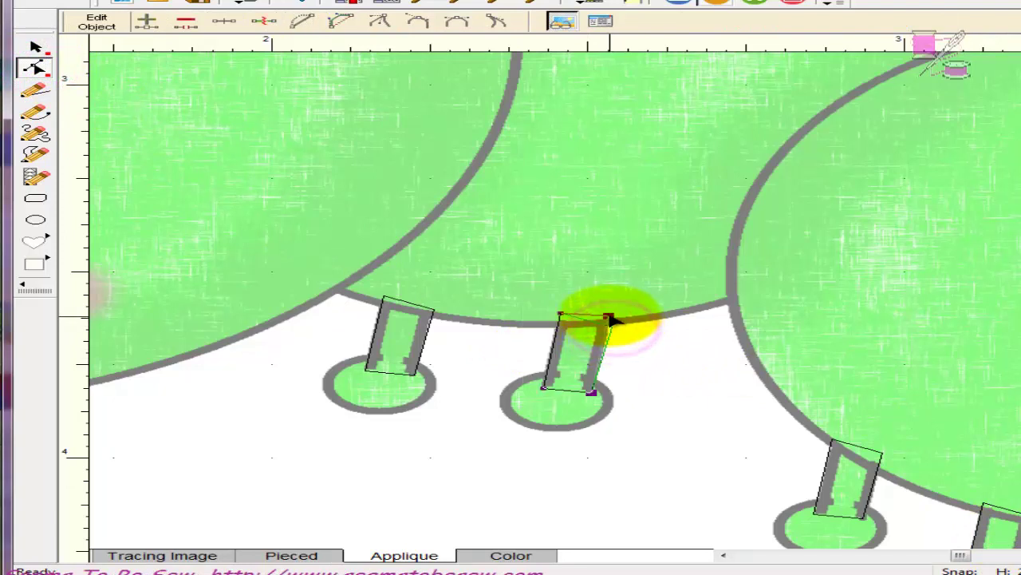
left_click(558, 317)
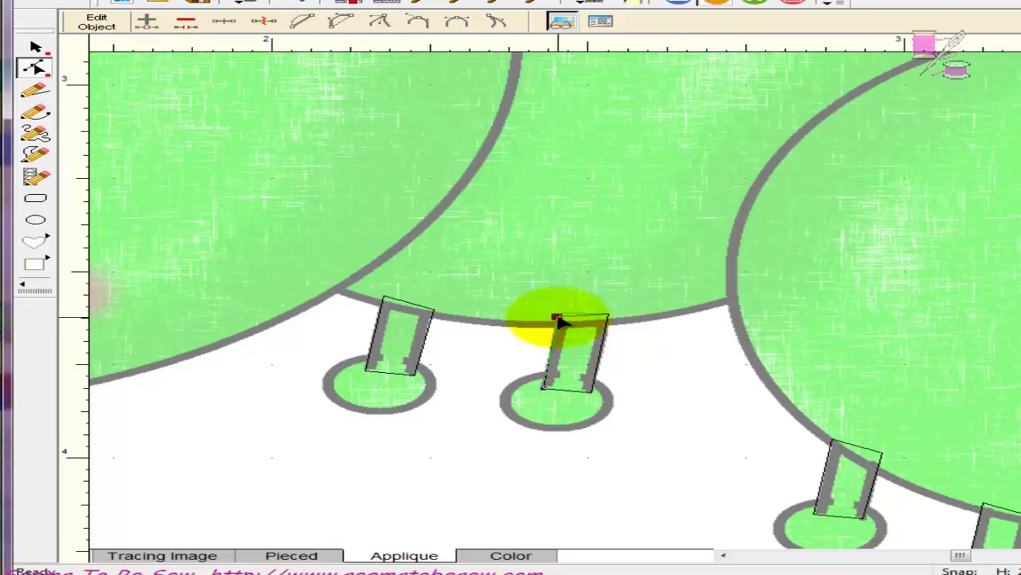
left_click(593, 395)
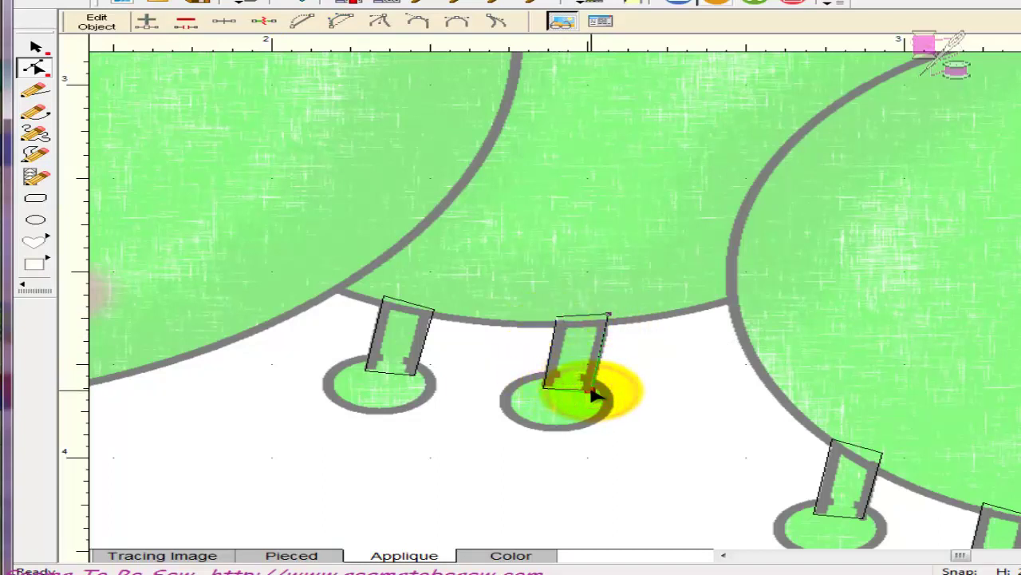
left_click(629, 397)
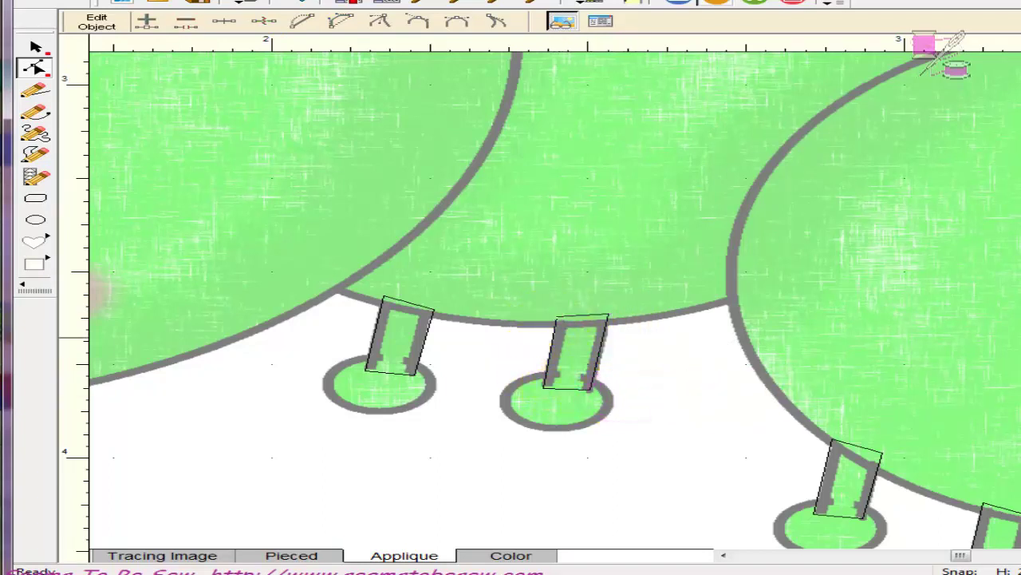
Step: Adjust the upper corner nodes of the rectangle over the third body segment's first leg to follow the body's slanted edge
scroll(540, 300, "down", 2)
scroll(540, 300, "down", 5)
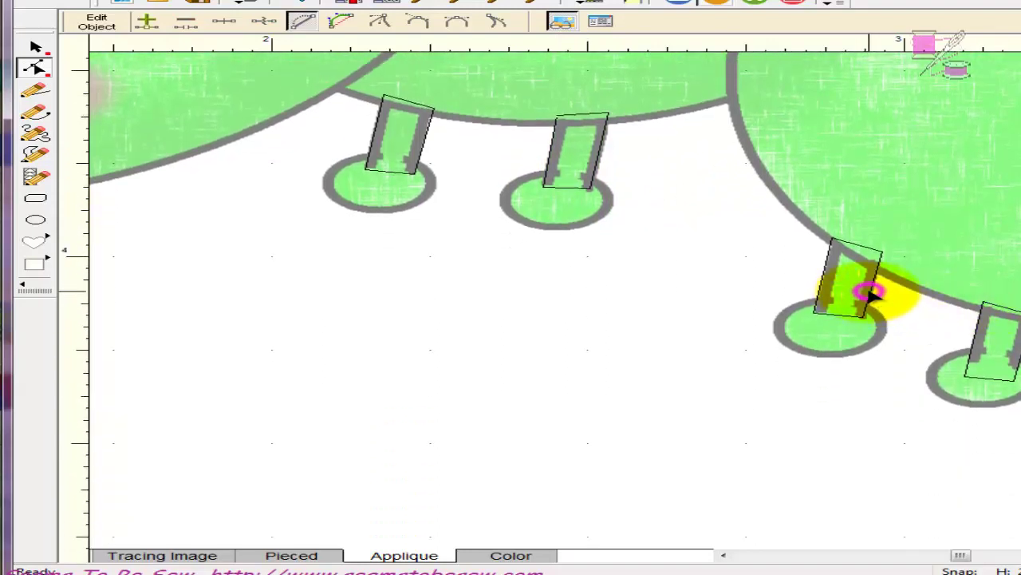
left_click(872, 294)
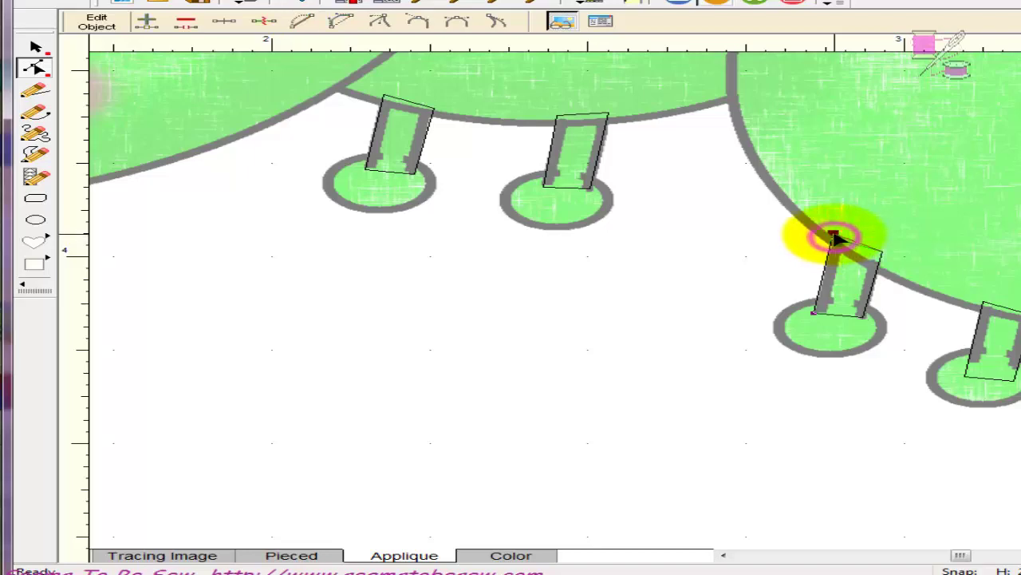
left_click_drag(881, 252, 883, 256)
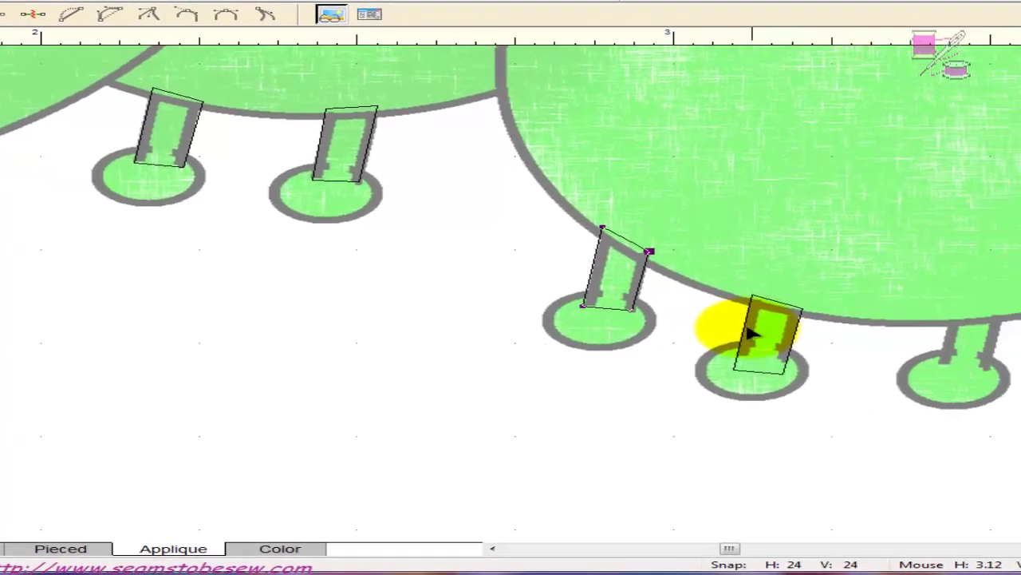
Step: Raise the lower corner nodes of the rectangle over the third segment's second leg to the leg's end, and select that rectangle
left_click(665, 331)
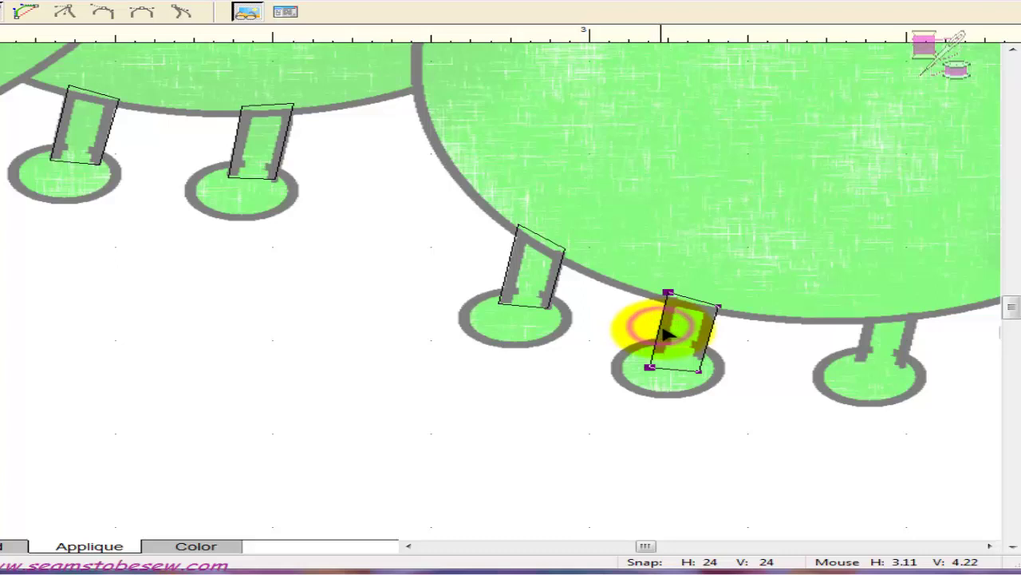
left_click(707, 367)
left_click(650, 355)
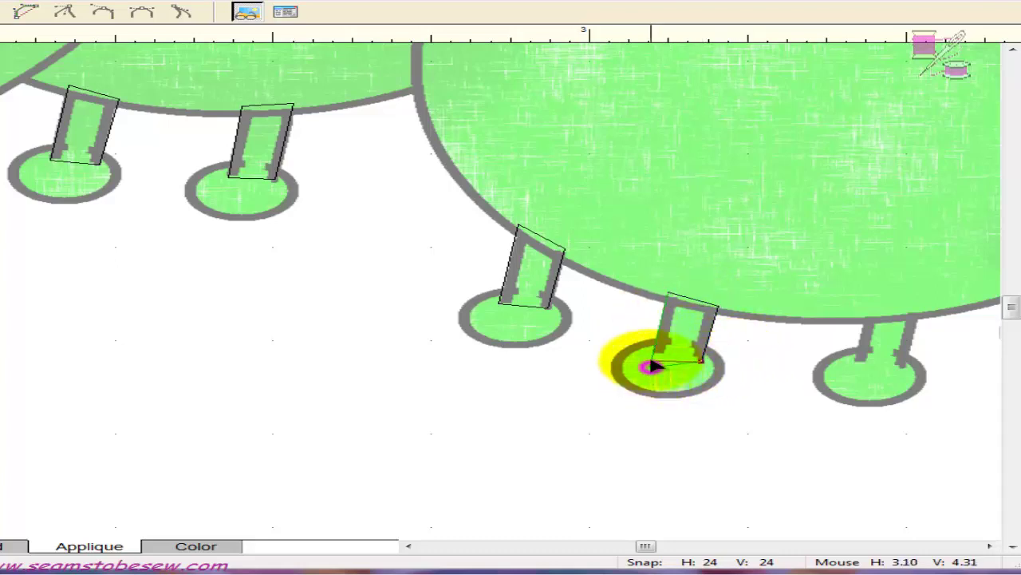
left_click(740, 371)
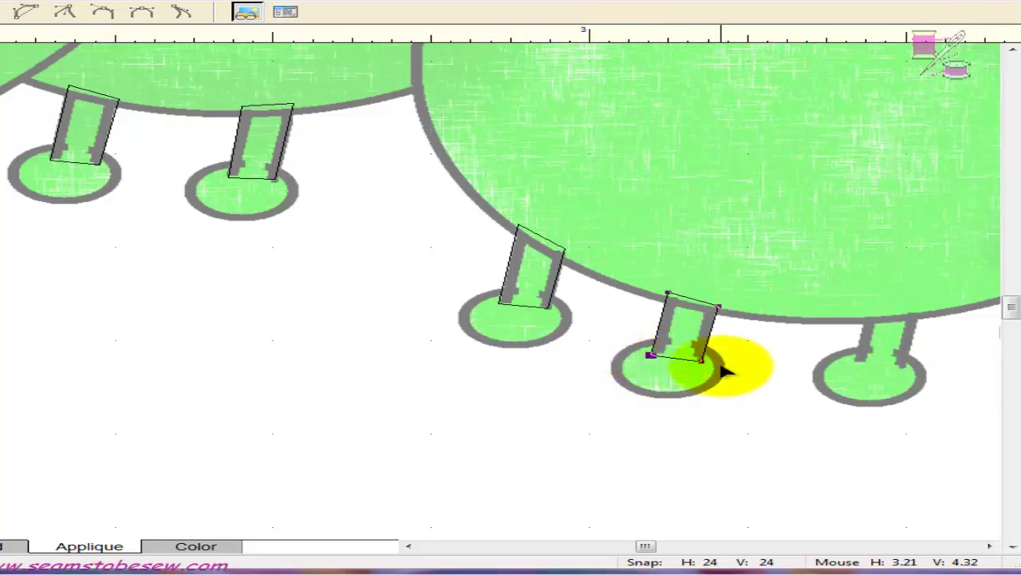
left_click(723, 369)
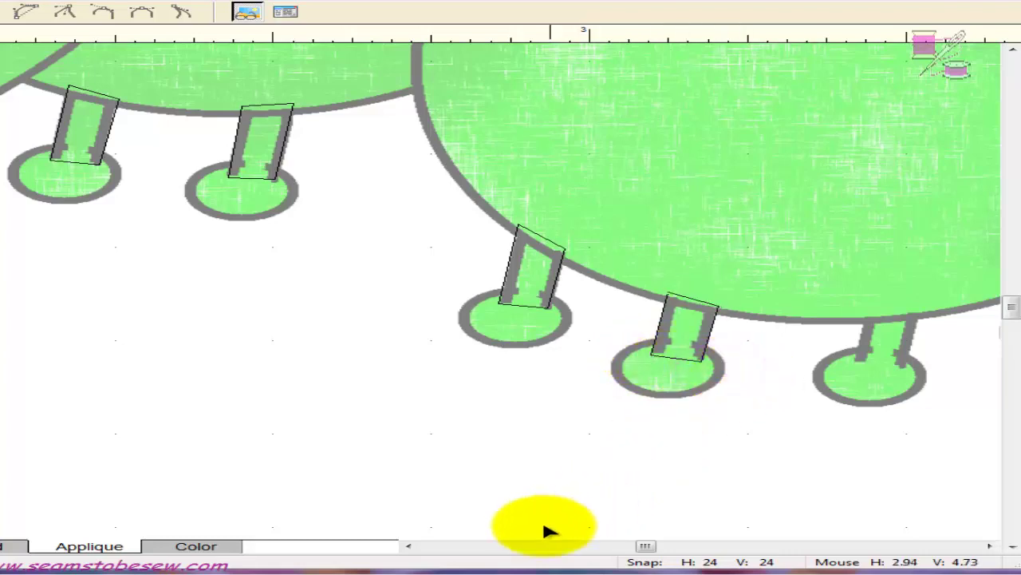
left_click_drag(646, 547, 653, 547)
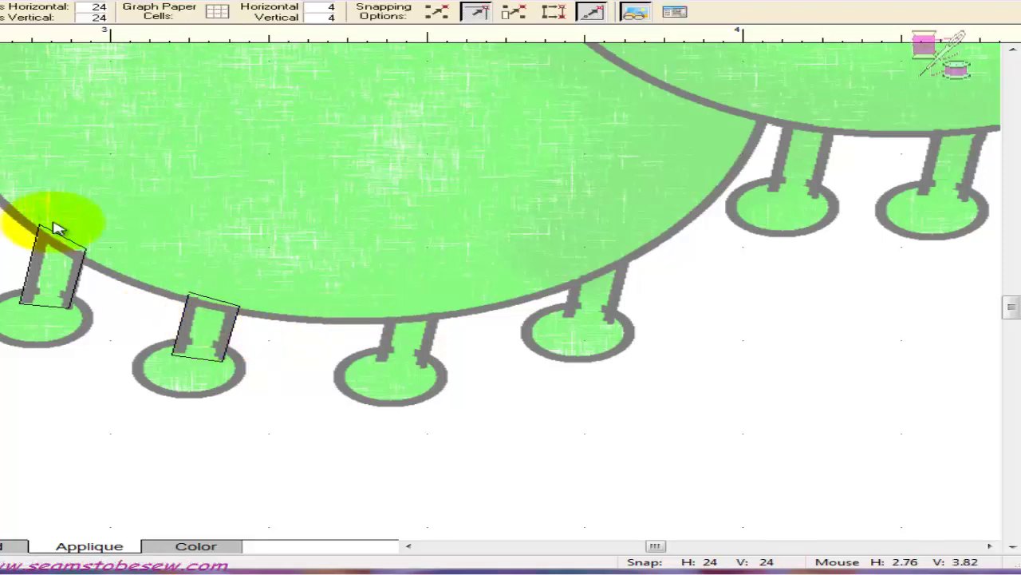
left_click(232, 339)
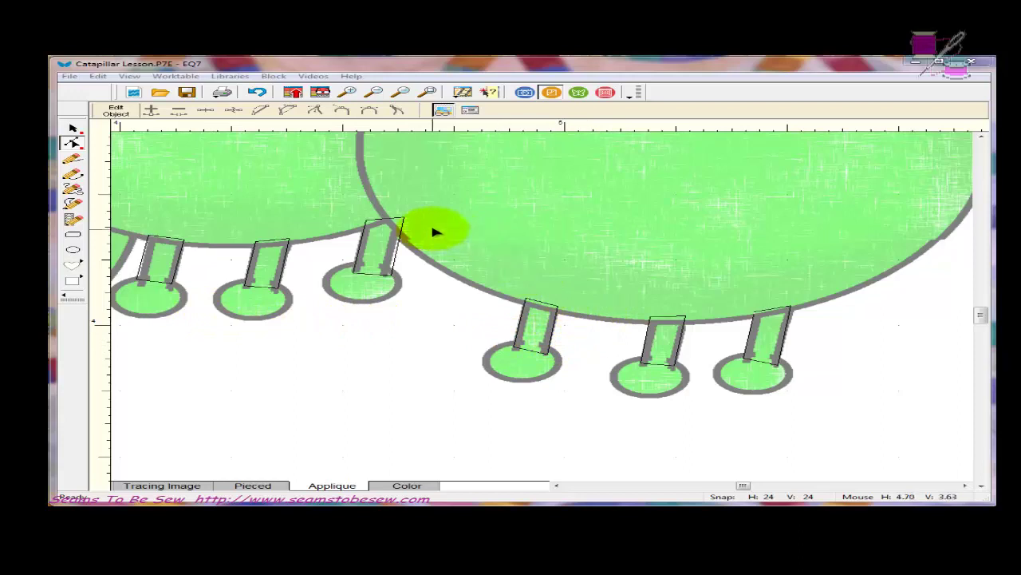
Step: Add the block with the traced legs to the Project Sketchbook, check it under Blocks, and close the sketchbook
left_click(294, 93)
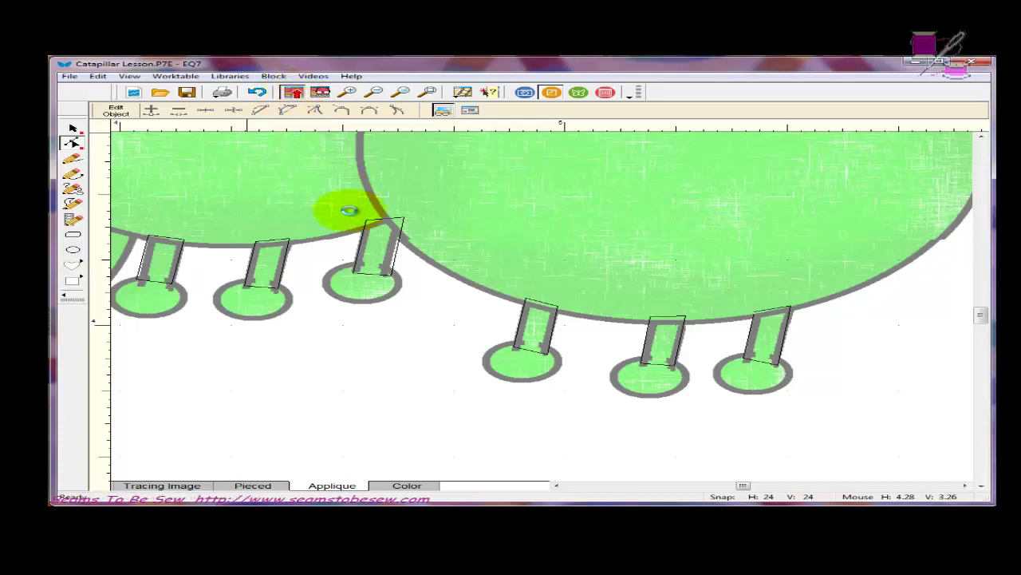
left_click(319, 92)
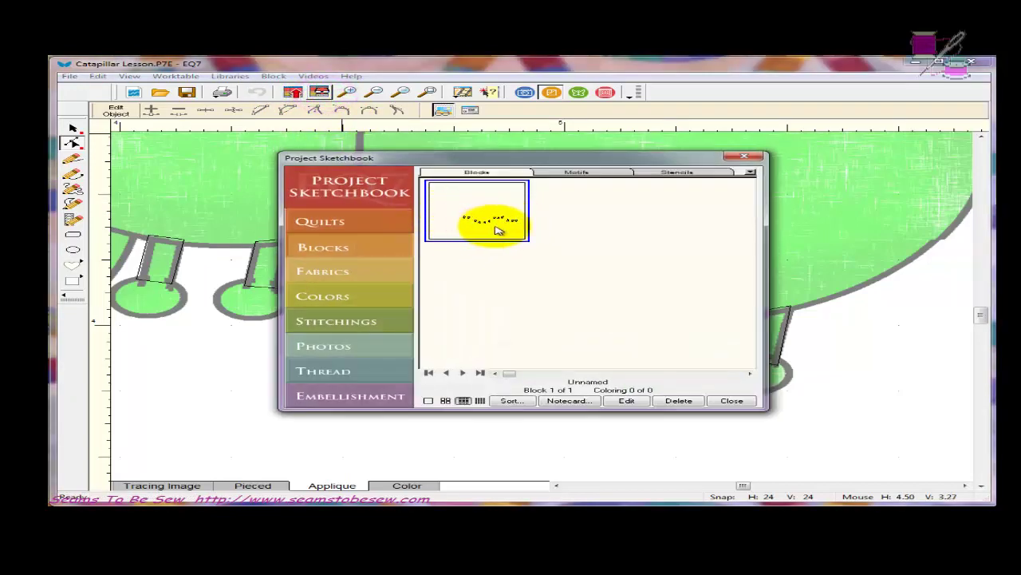
left_click(732, 400)
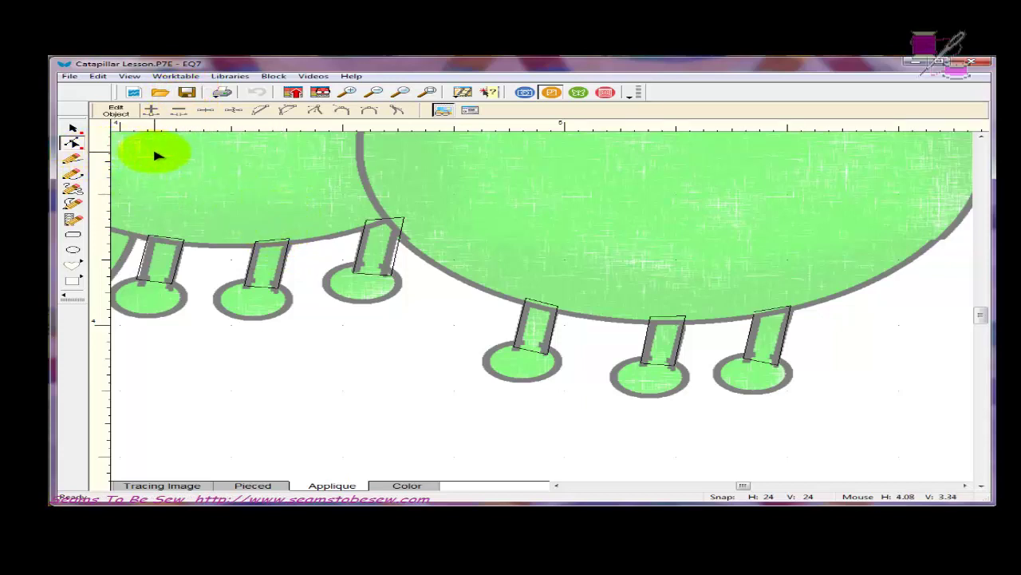
Step: Choose the simple oval shape for tracing the foot of the second body segment's first leg
left_click(429, 91)
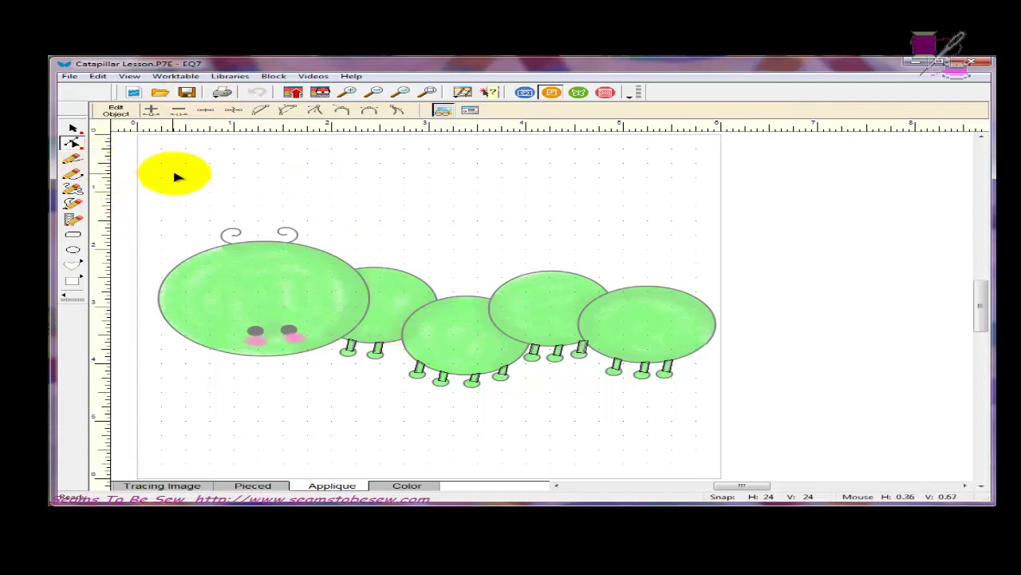
left_click(348, 94)
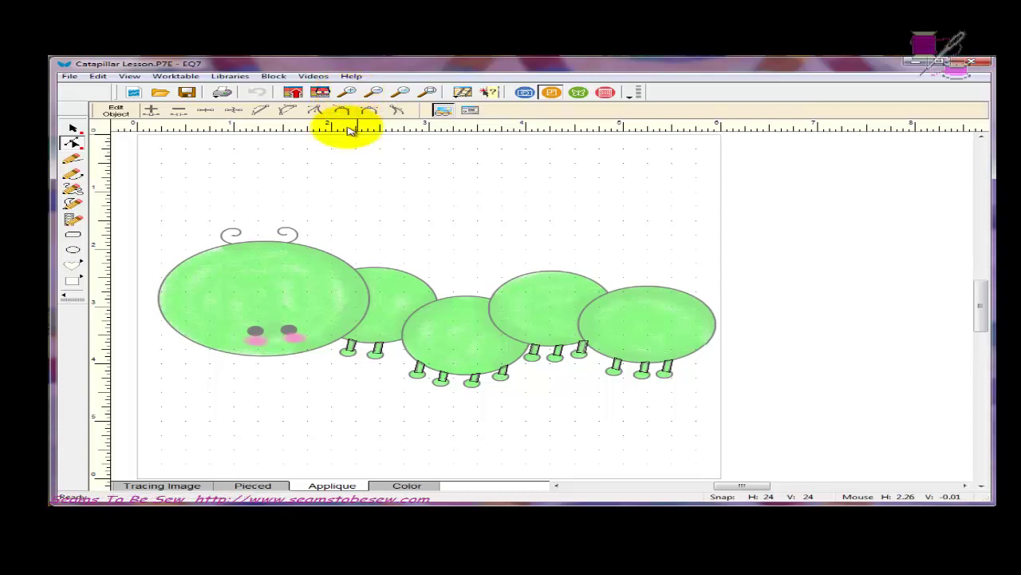
left_click_drag(294, 321, 452, 378)
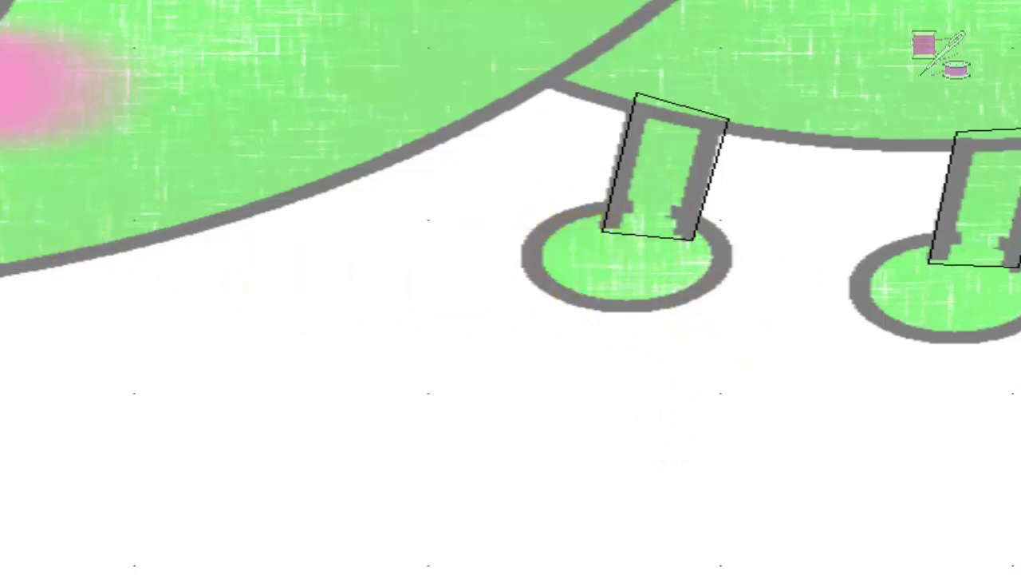
left_click(28, 213)
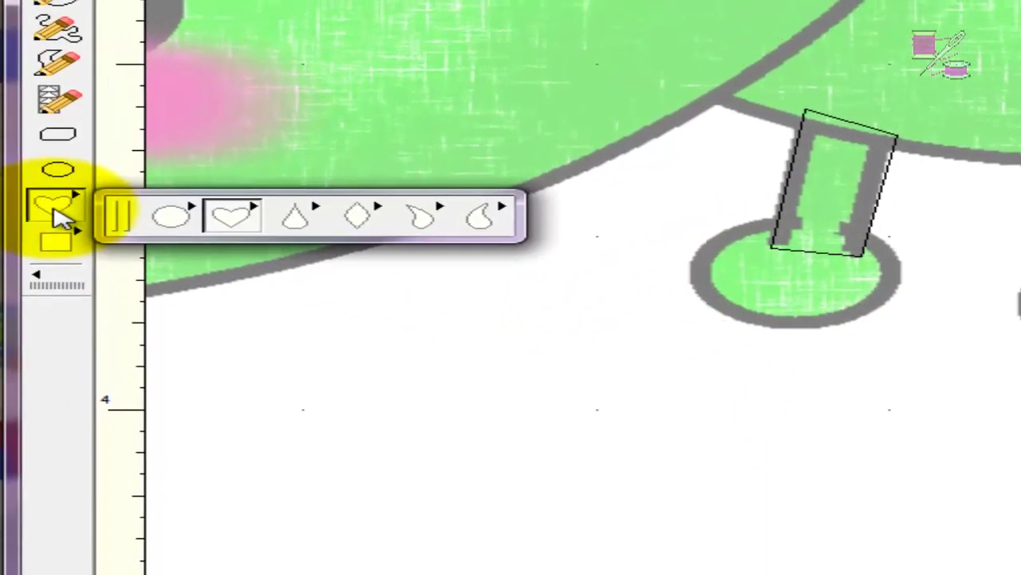
left_click(182, 216)
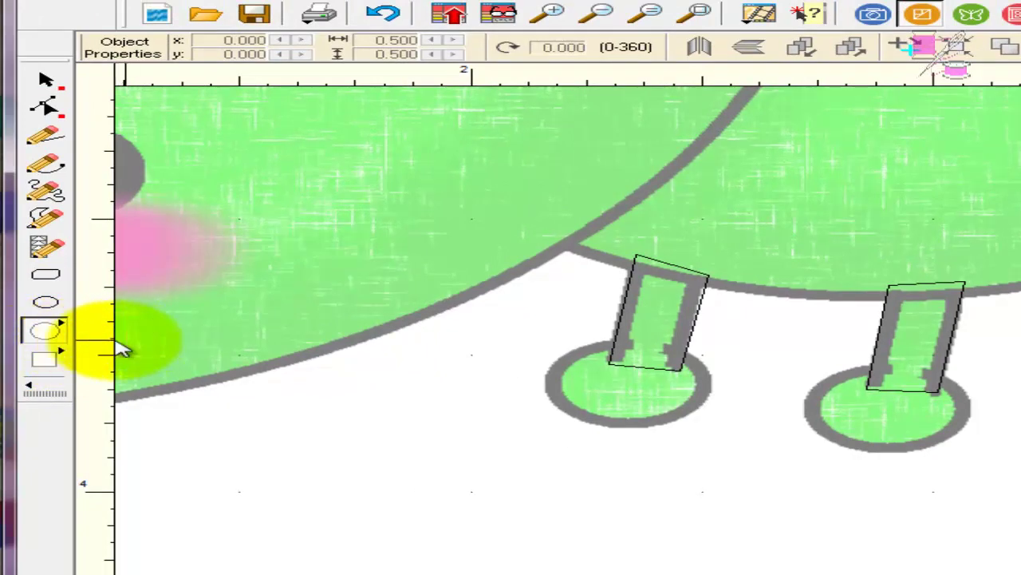
left_click(66, 342)
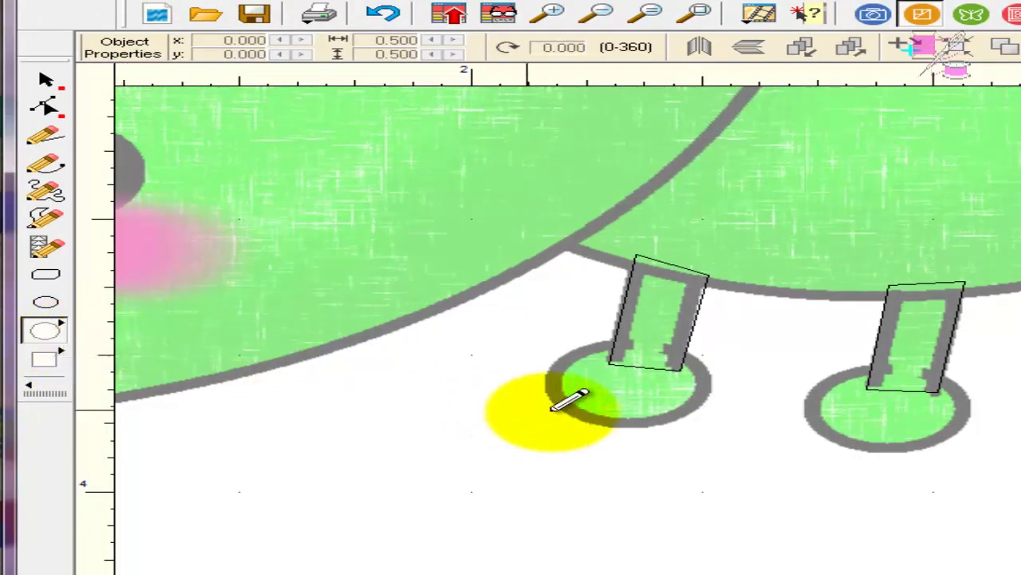
left_click(548, 370)
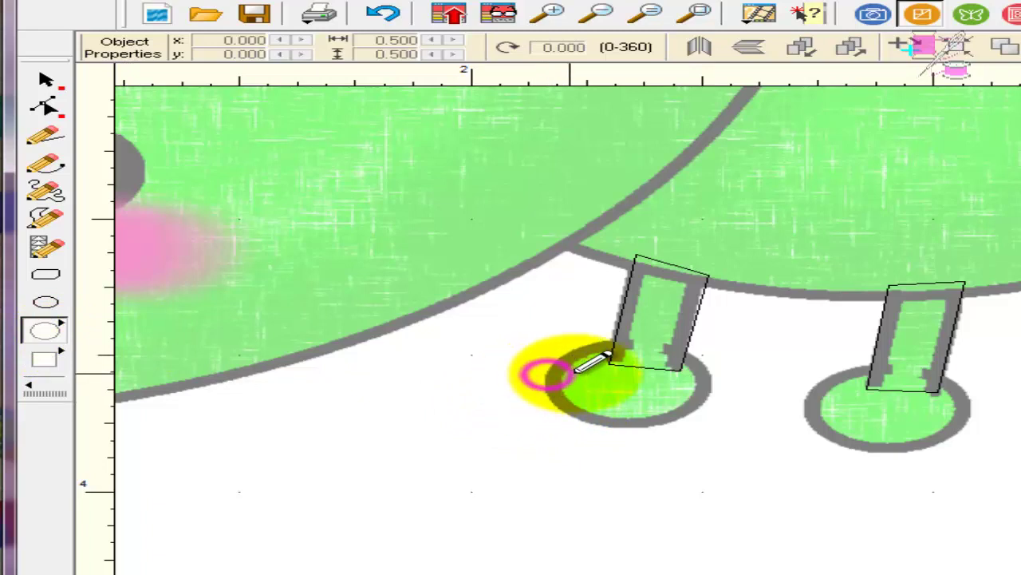
Step: Draw an oval on the head at about x 1.83, y 3.13 and shrink it to roughly the size of a foot
scroll(360, 269, "up", 3)
left_click(349, 281)
left_click_drag(497, 362, 502, 360)
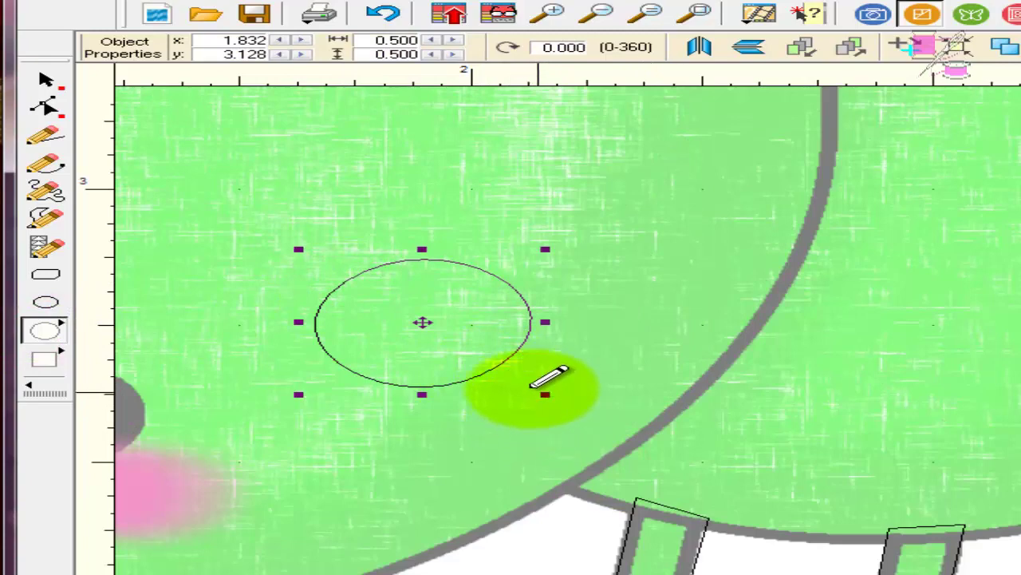
left_click_drag(544, 395, 455, 328)
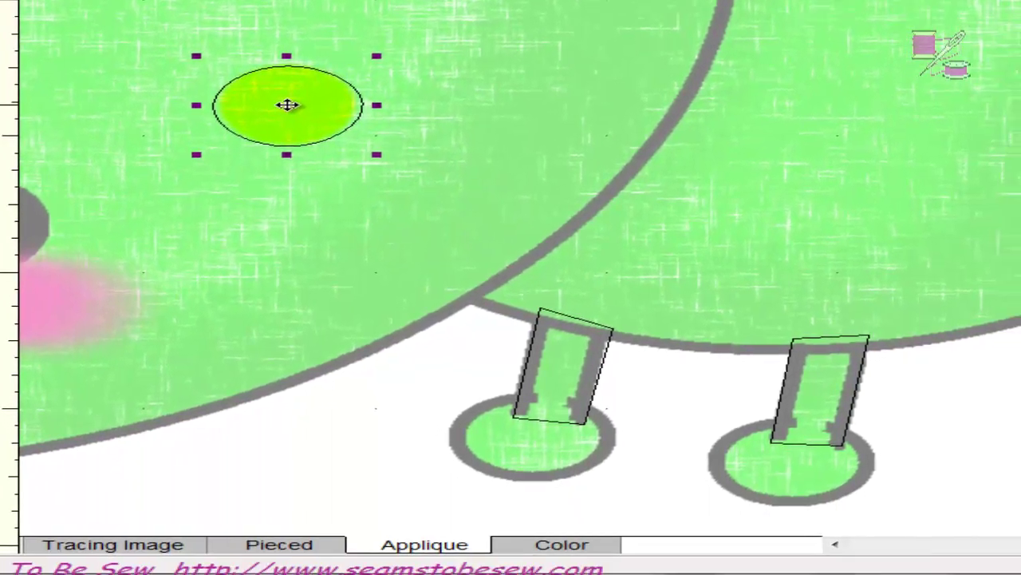
Step: Move the oval onto the foot of the second body segment's first leg and stretch it to match the foot's outline
left_click_drag(387, 302, 625, 574)
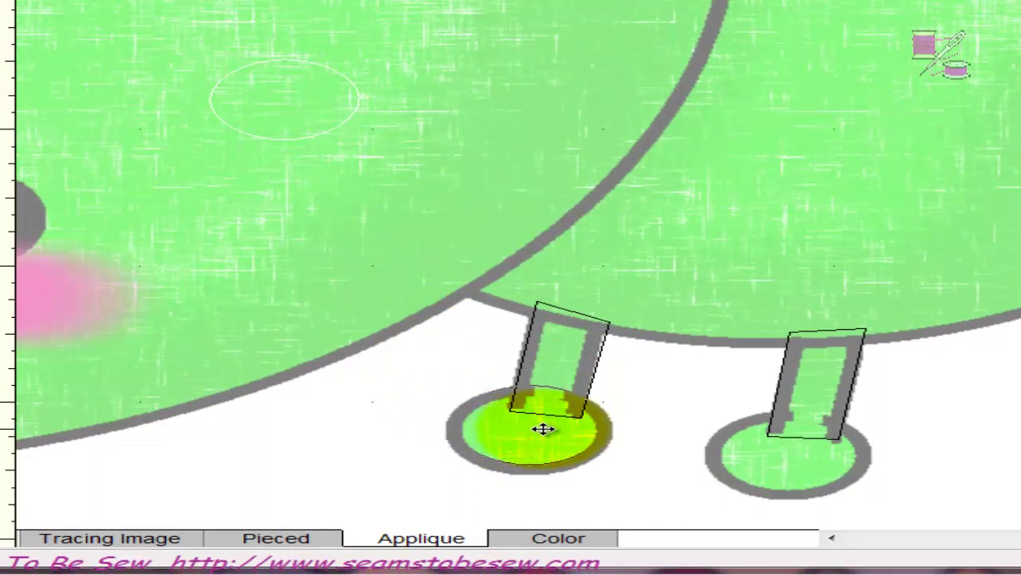
left_click_drag(544, 430, 538, 424)
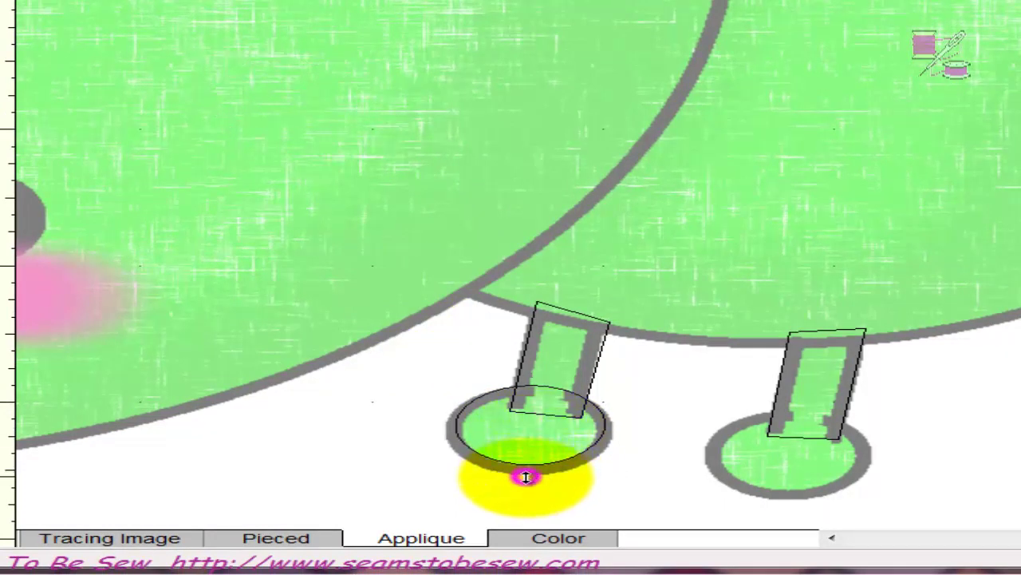
left_click_drag(526, 476, 527, 488)
left_click_drag(616, 428, 626, 429)
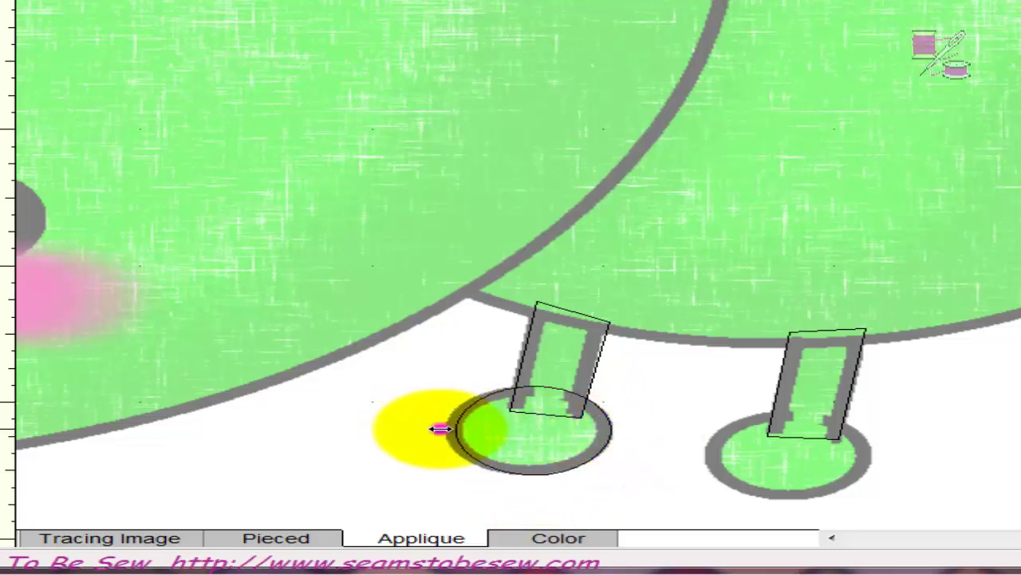
left_click_drag(439, 428, 427, 429)
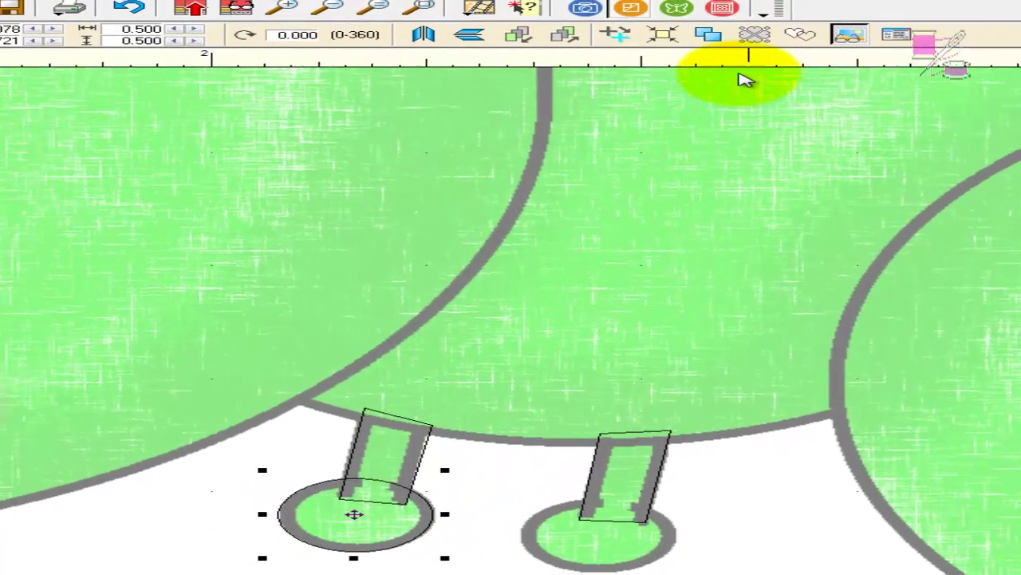
Step: Clone the fitted foot oval and place the copy over the foot of the second body segment's second leg
left_click(763, 35)
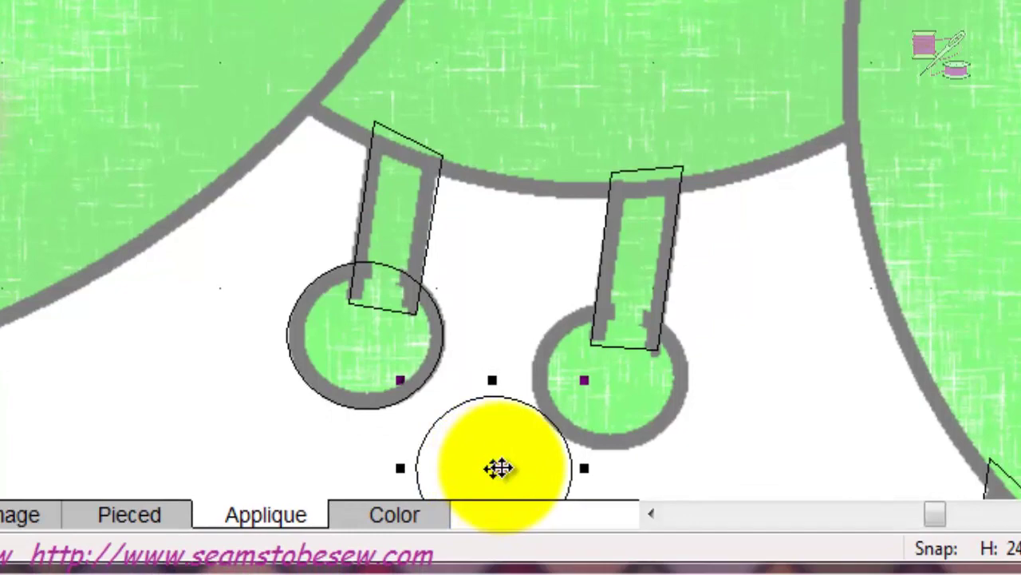
left_click_drag(506, 494, 638, 399)
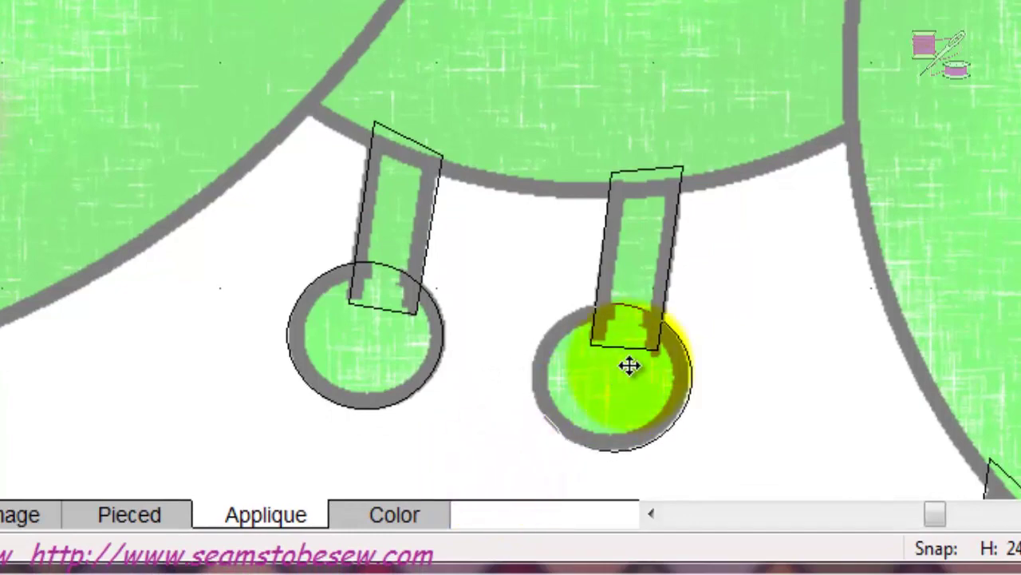
left_click_drag(622, 362, 625, 363)
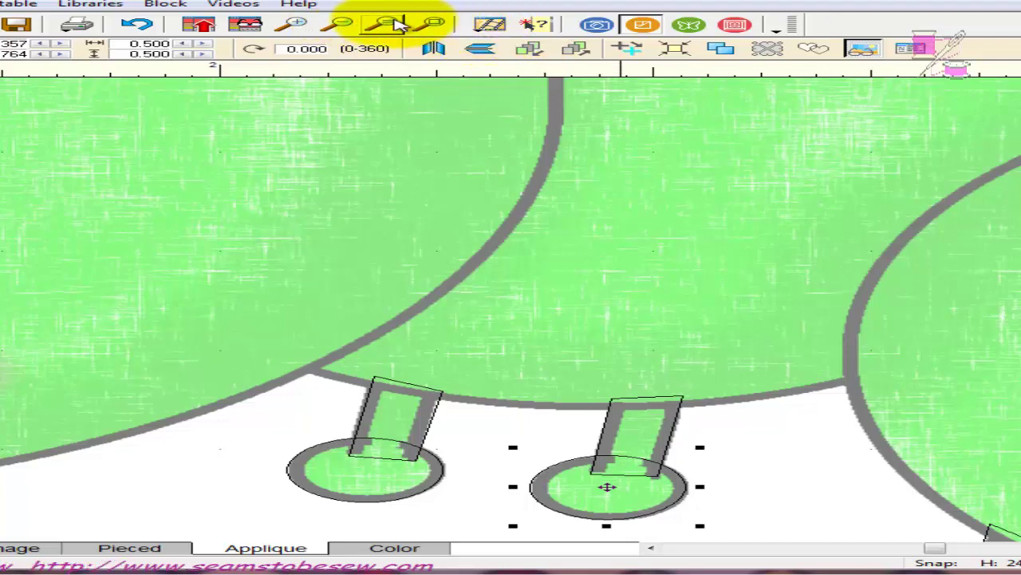
Step: Clone the second segment's second foot oval six times to make spare feet for the remaining legs
left_click(431, 24)
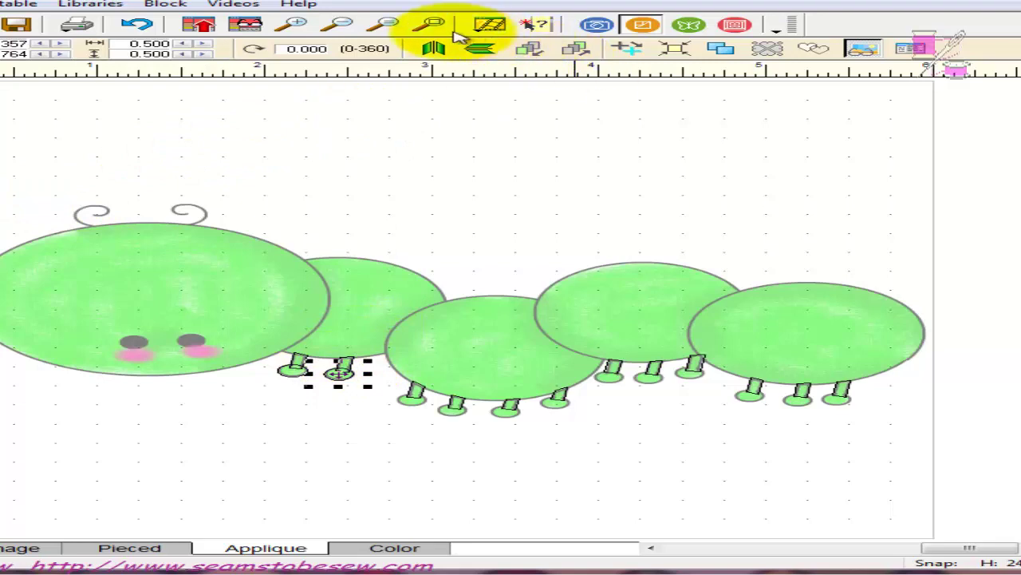
left_click(718, 48)
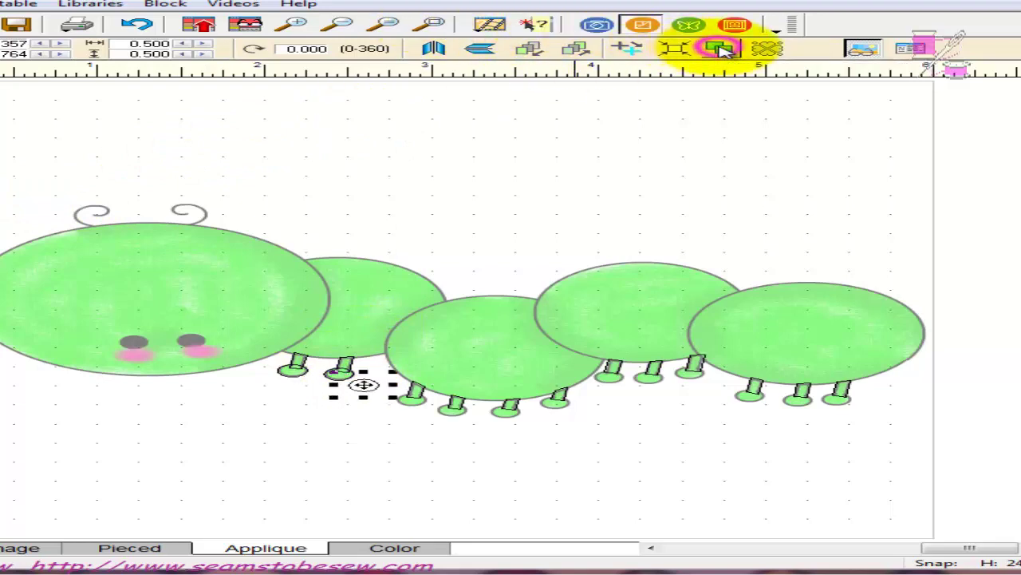
left_click(718, 48)
left_click(718, 48)
left_click(720, 49)
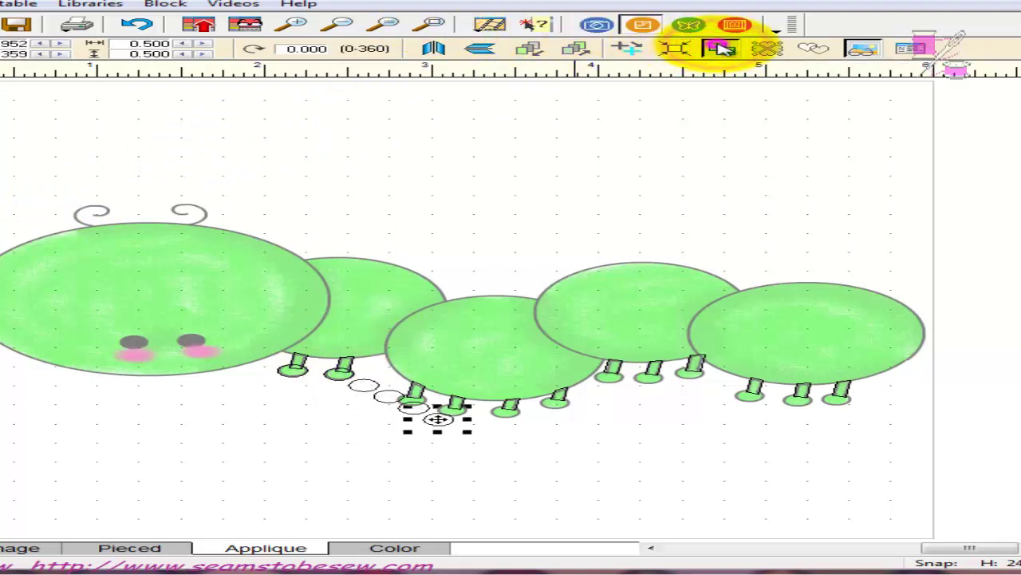
left_click(721, 49)
left_click(720, 49)
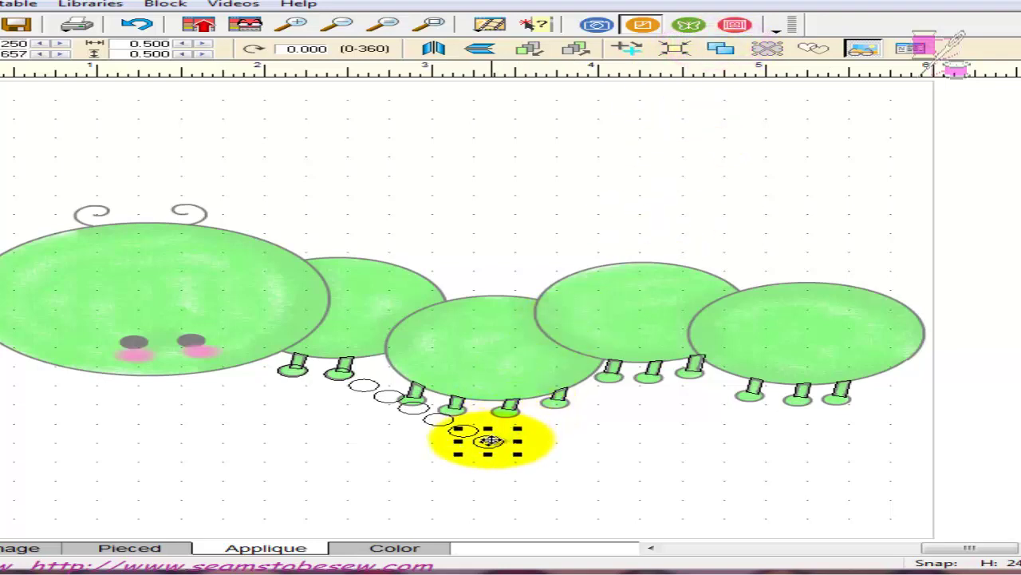
Step: Place two of the cloned ovals over the feet of the third body segment's fourth and third legs
left_click_drag(489, 442, 557, 402)
left_click(467, 426)
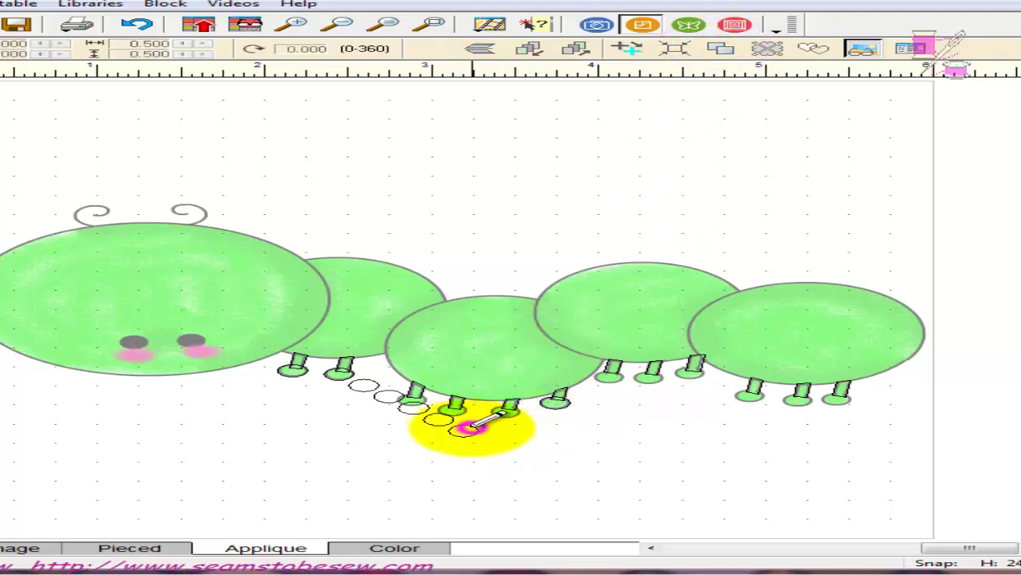
left_click(234, 350)
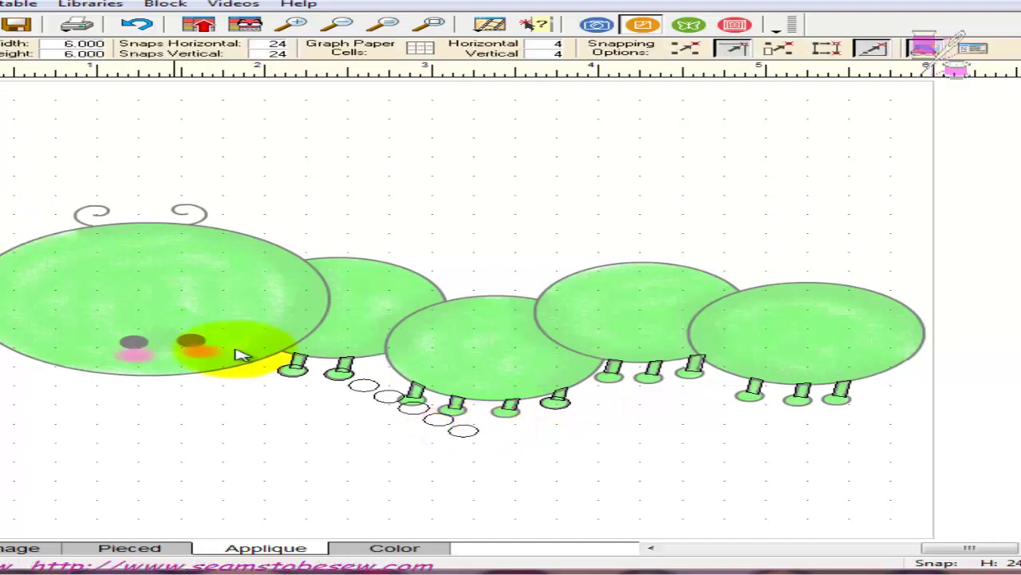
left_click(466, 431)
left_click(467, 427)
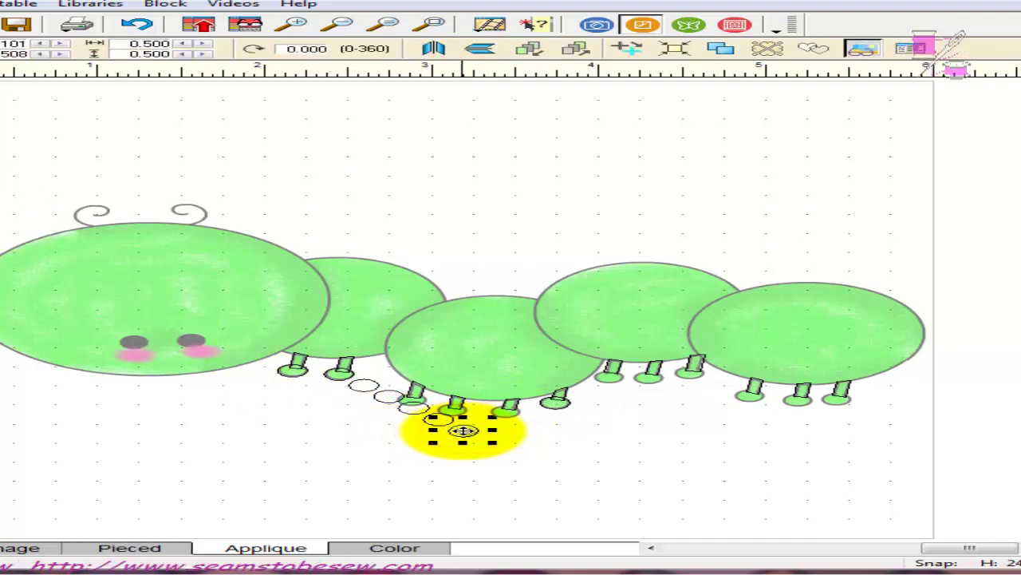
left_click_drag(467, 427, 511, 413)
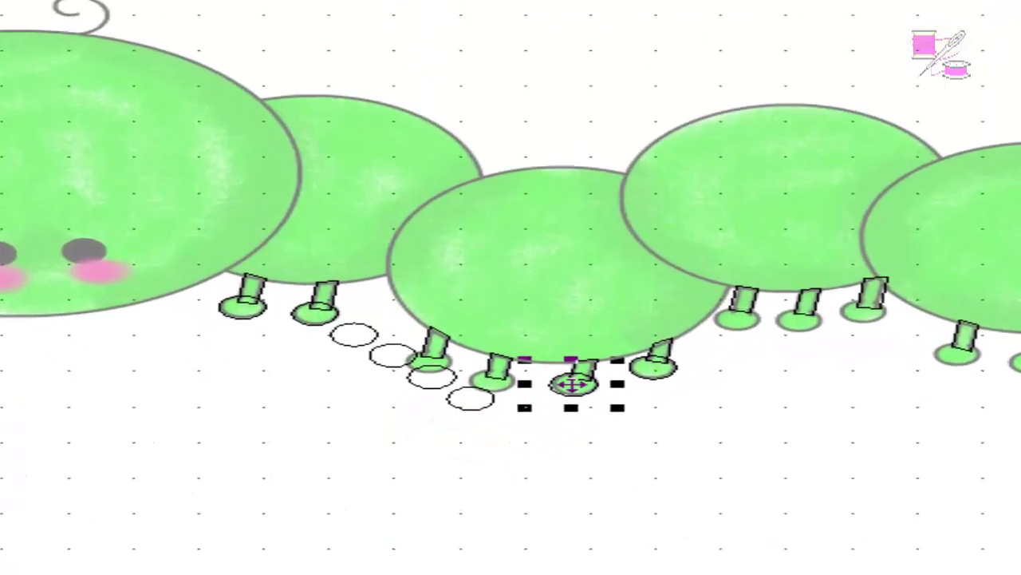
Step: Place cloned ovals over the third segment's second and first feet, and align its third foot's oval with the traced outline
left_click_drag(267, 202, 735, 406)
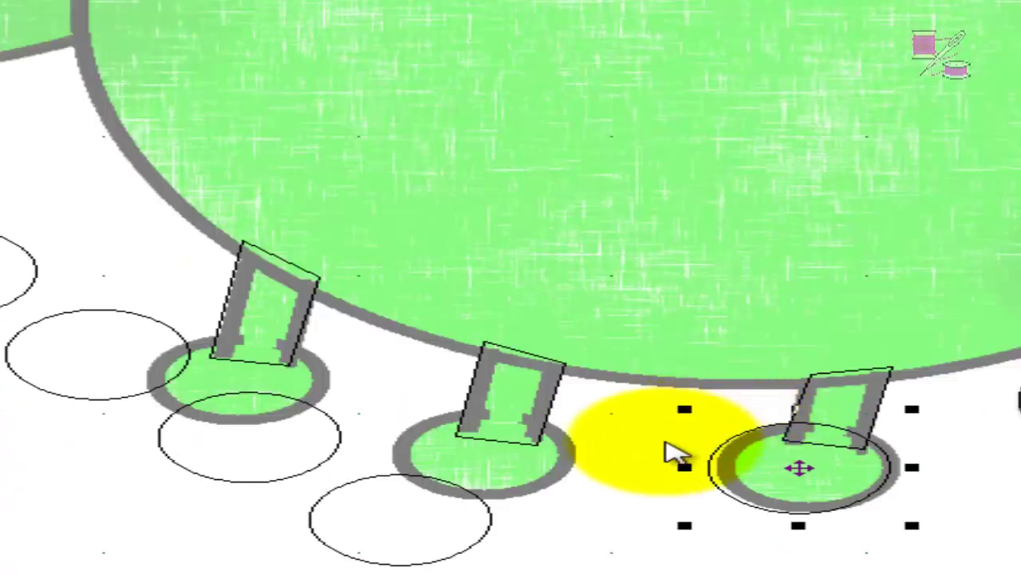
left_click(474, 495)
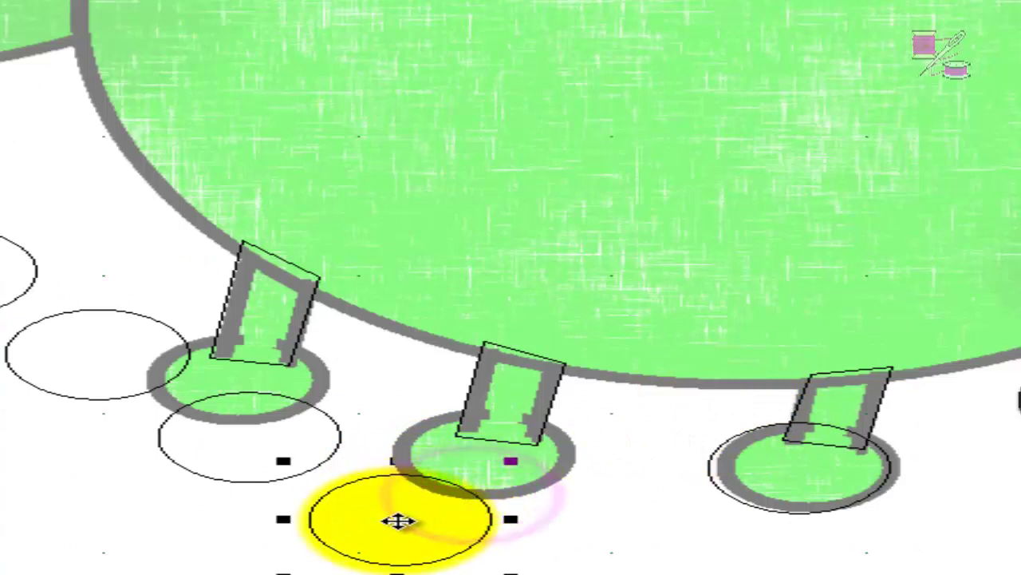
left_click_drag(399, 520, 491, 449)
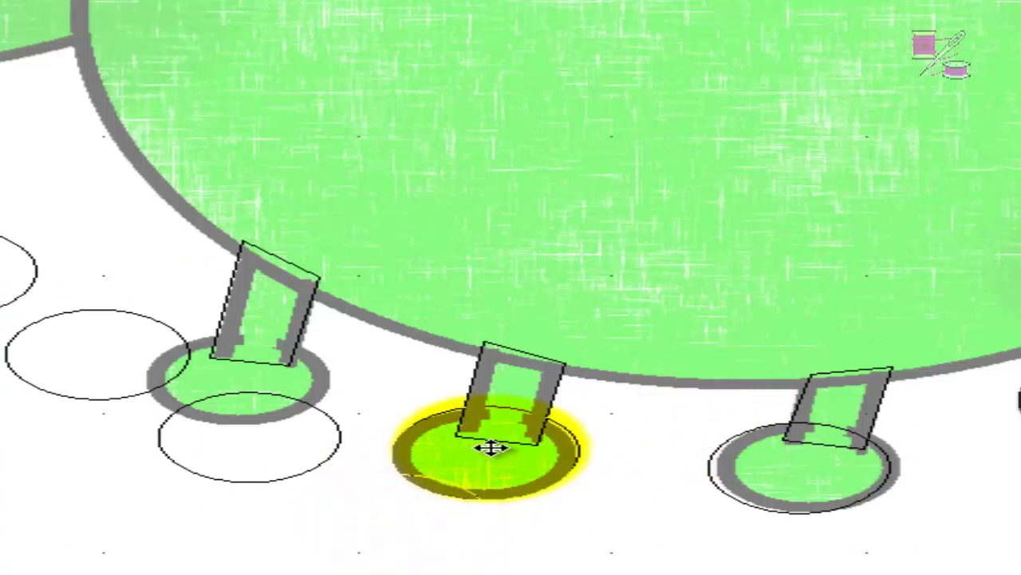
left_click(876, 477)
left_click_drag(808, 469, 807, 468)
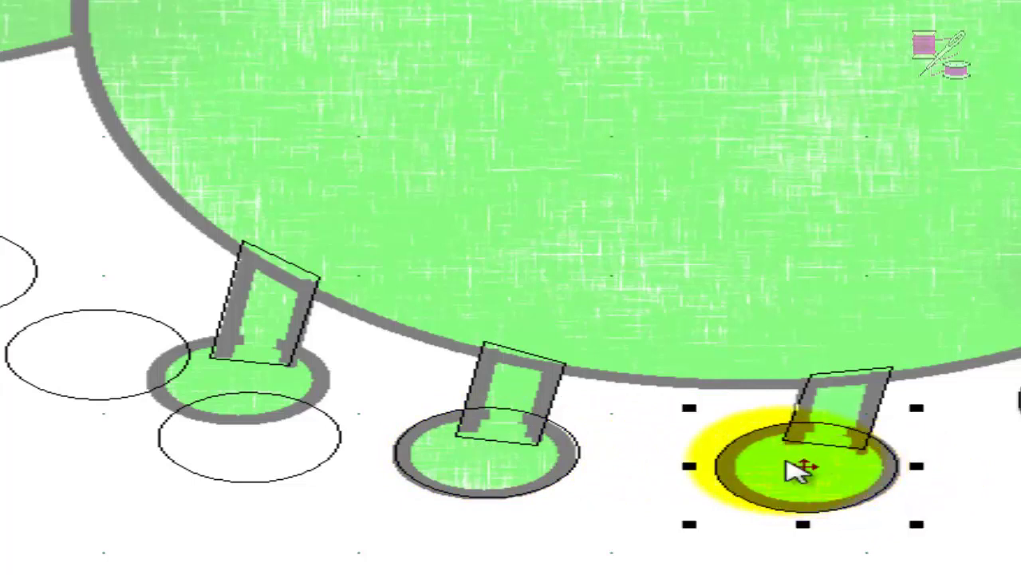
left_click(350, 437)
left_click_drag(249, 435, 250, 380)
Step: Move the nearest spare oval over the second body segment's second foot and select the last spare oval beside it
left_click(79, 313)
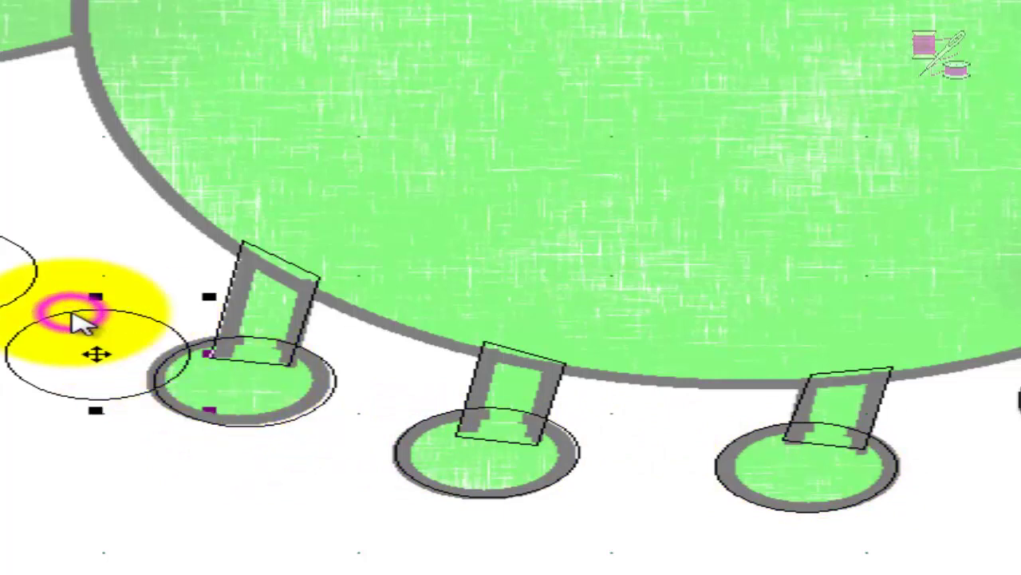
left_click_drag(93, 350, 96, 359)
key("Delete")
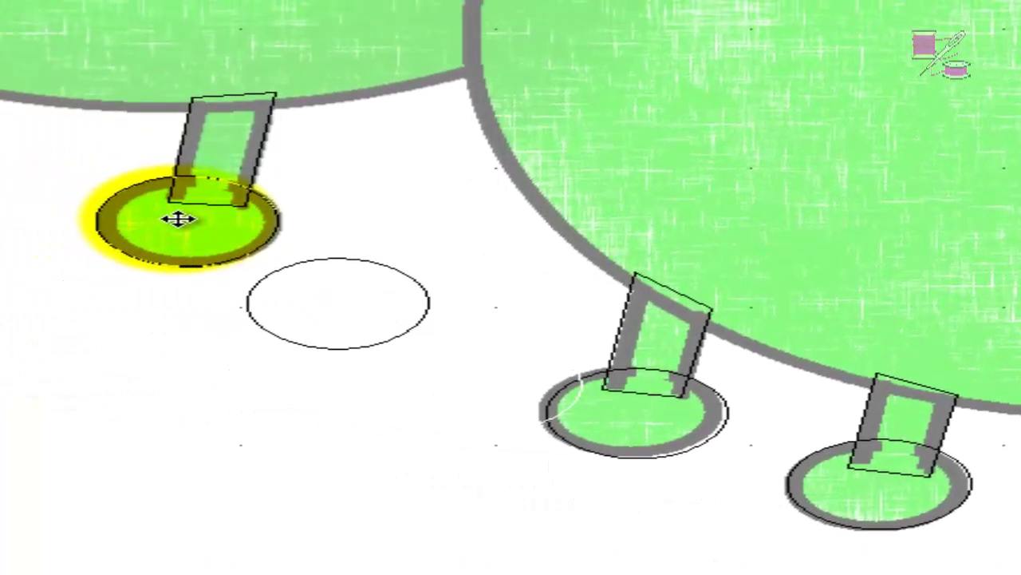
left_click(180, 219)
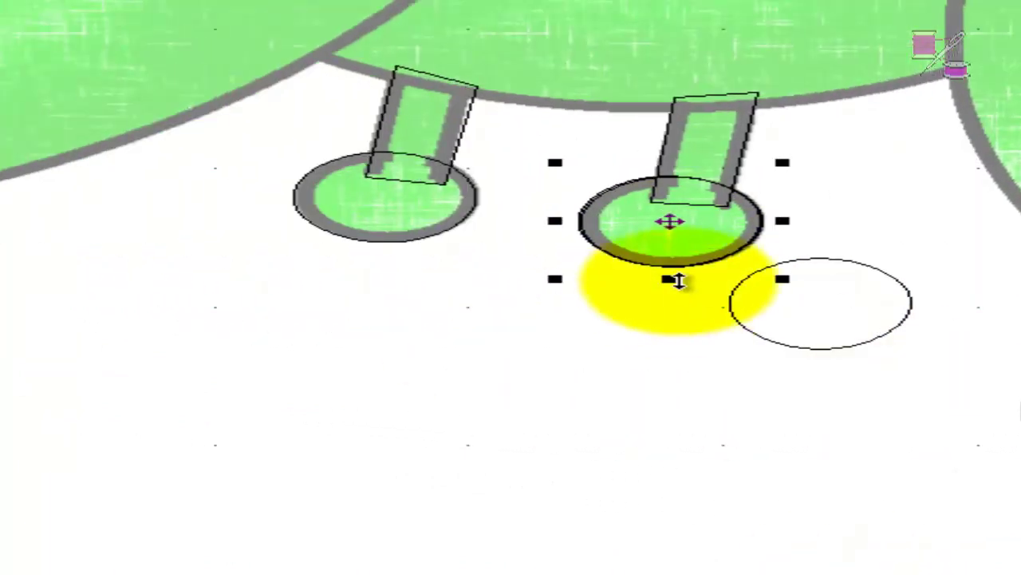
left_click(857, 345)
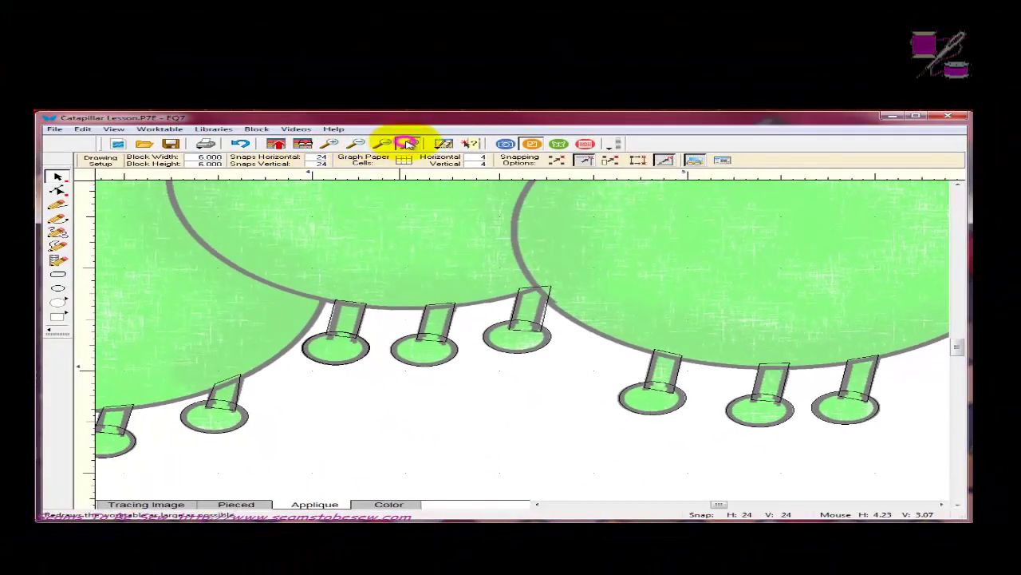
Step: Show the whole block and preview only the closed leg and foot patches, without the tracing image
left_click(408, 144)
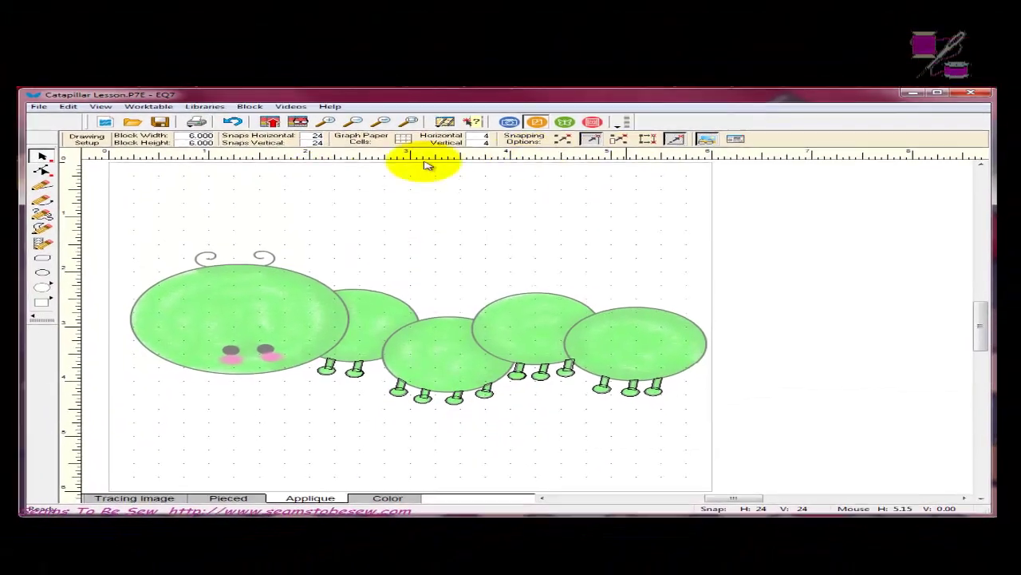
left_click(58, 189)
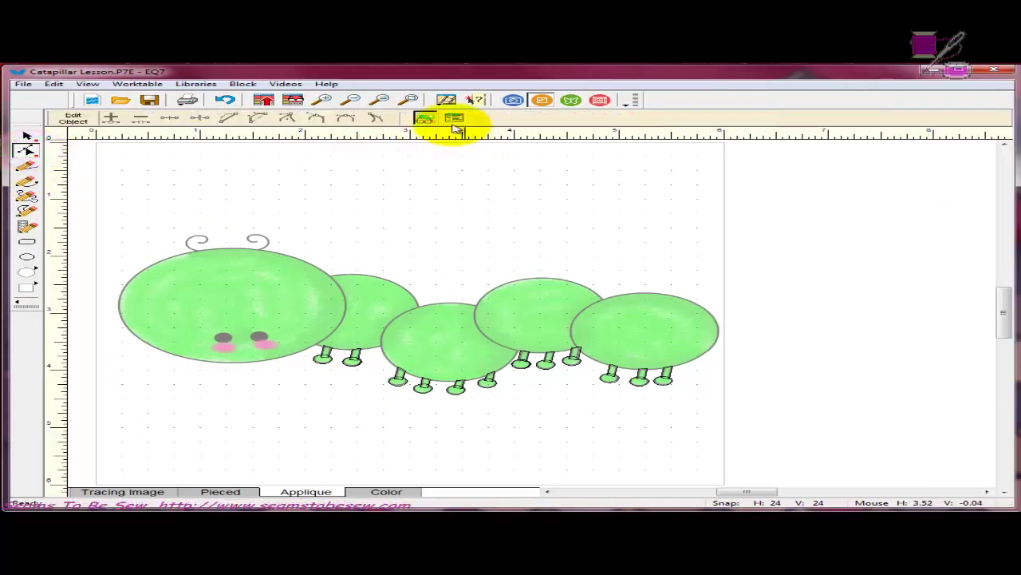
left_click(29, 177)
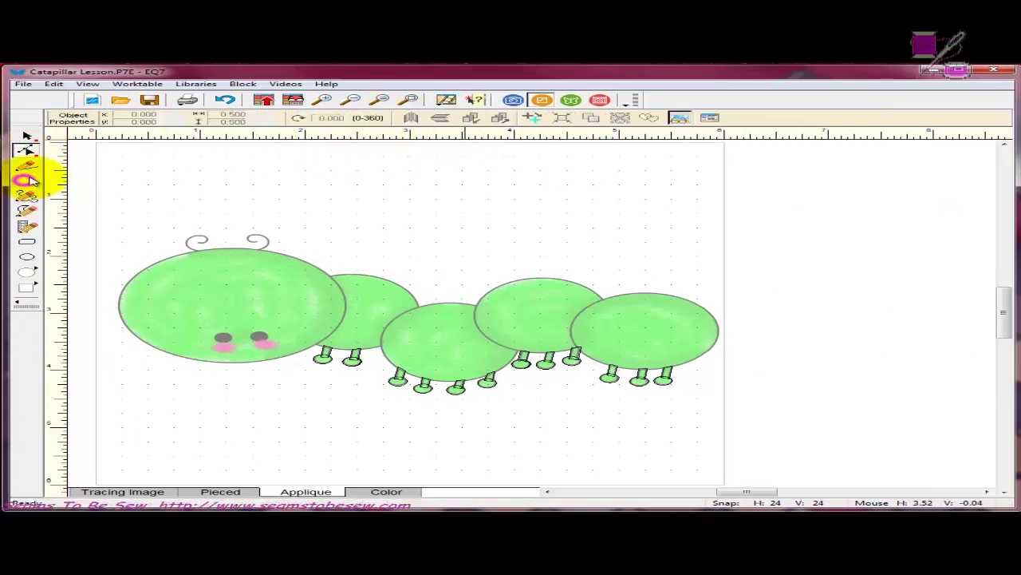
left_click(650, 118)
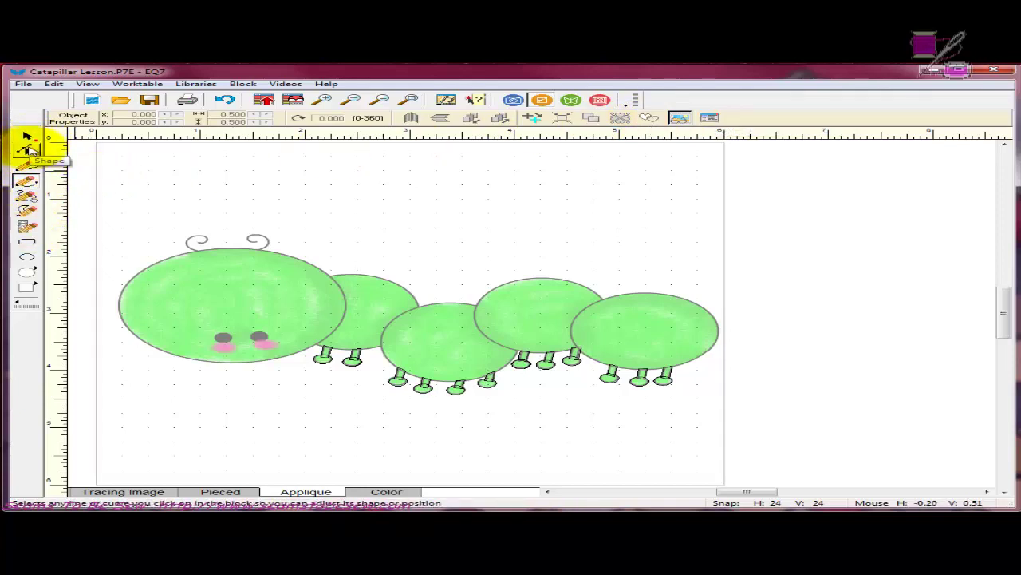
left_click(33, 272)
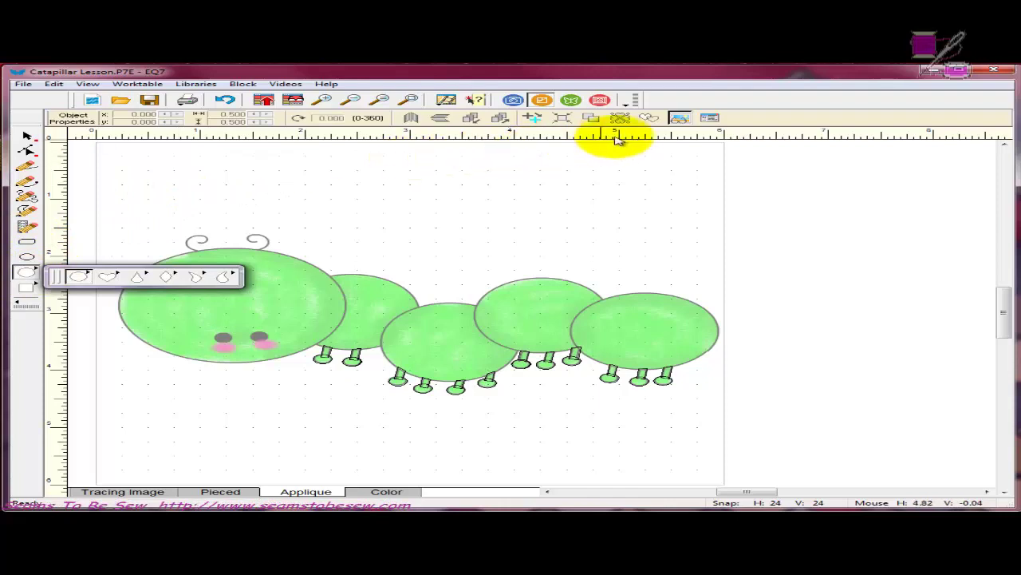
left_click(651, 119)
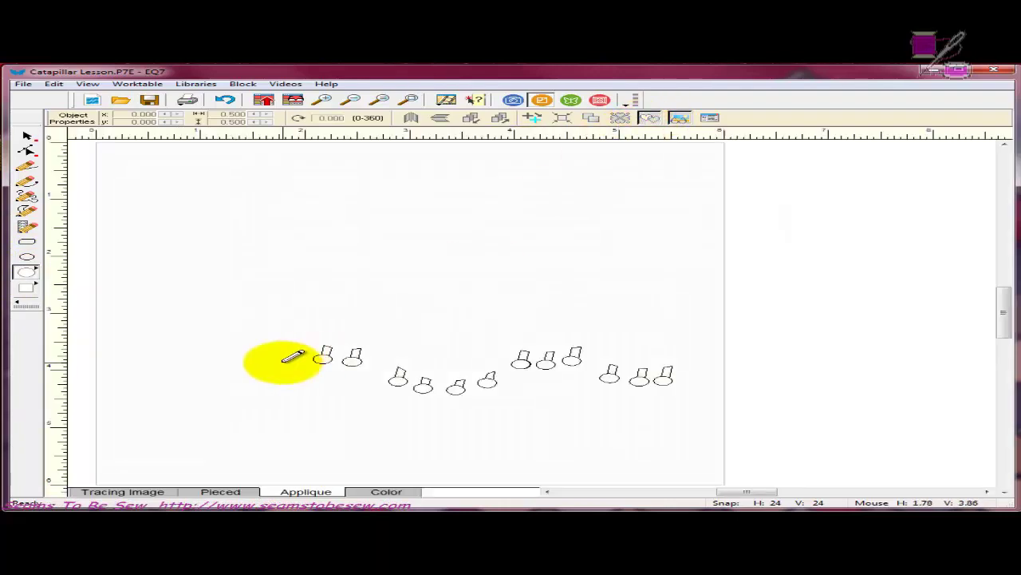
Step: Check the leg and foot patches on the Color layer, and return to the Applique layer with the patch preview off
left_click(388, 493)
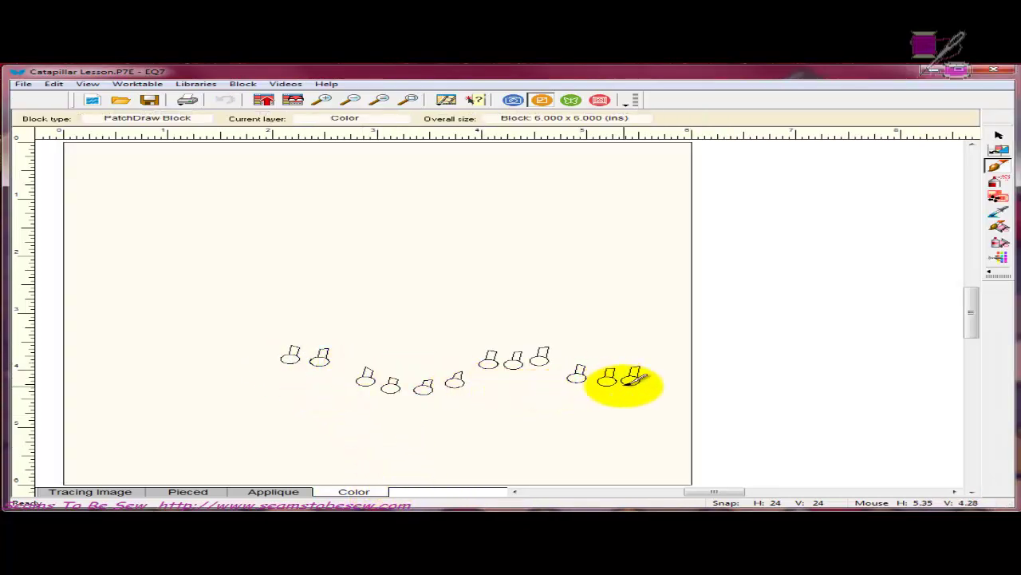
left_click(297, 491)
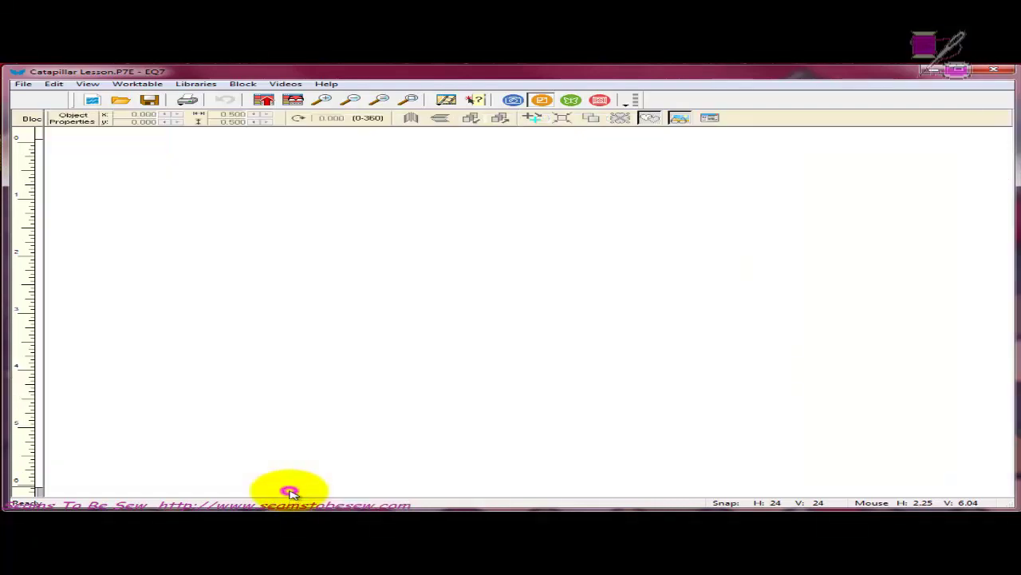
left_click(651, 118)
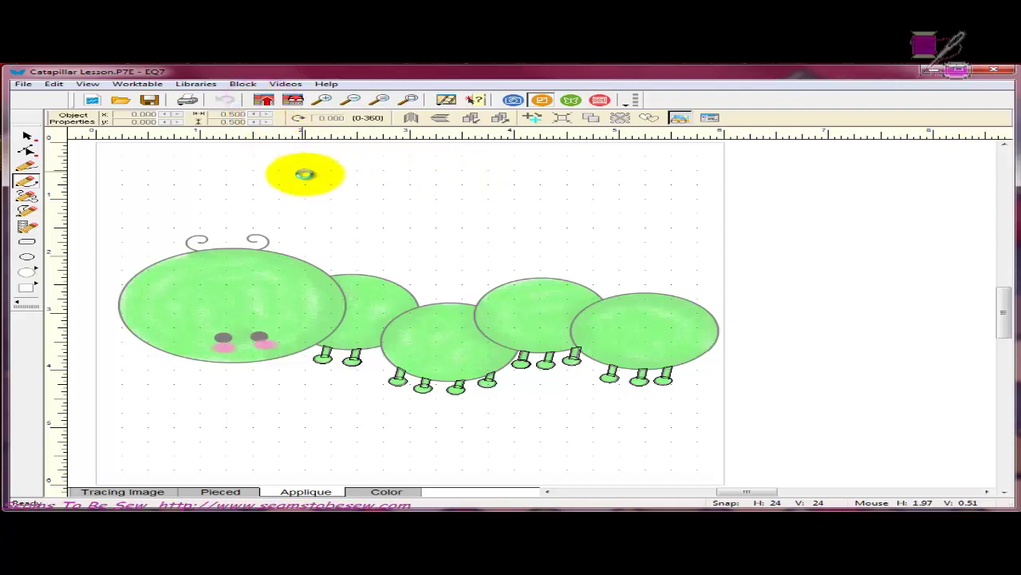
Step: Check the saved blocks in the Project Sketchbook, select the one with both legs and feet, and close the sketchbook
left_click(294, 98)
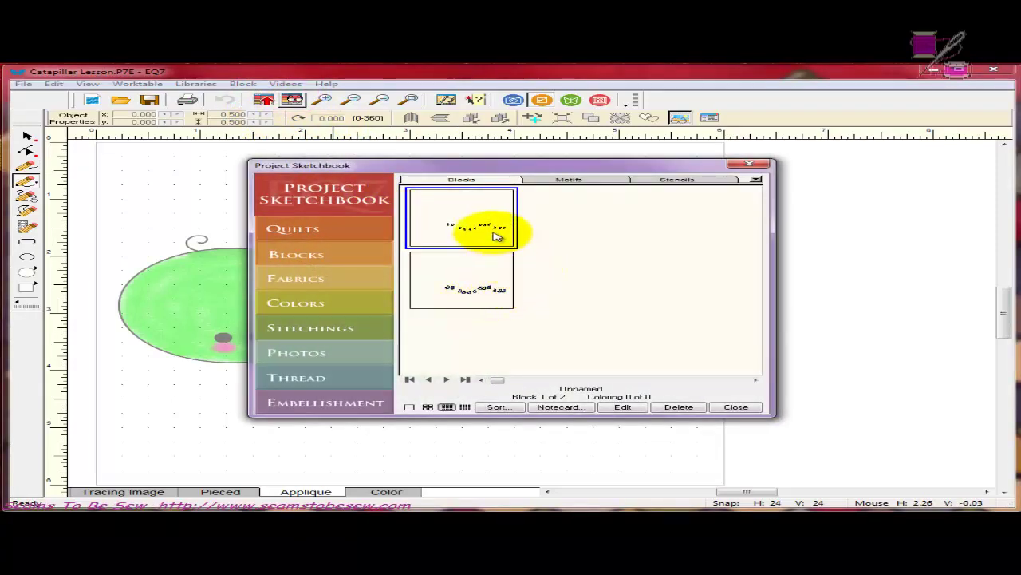
left_click(479, 295)
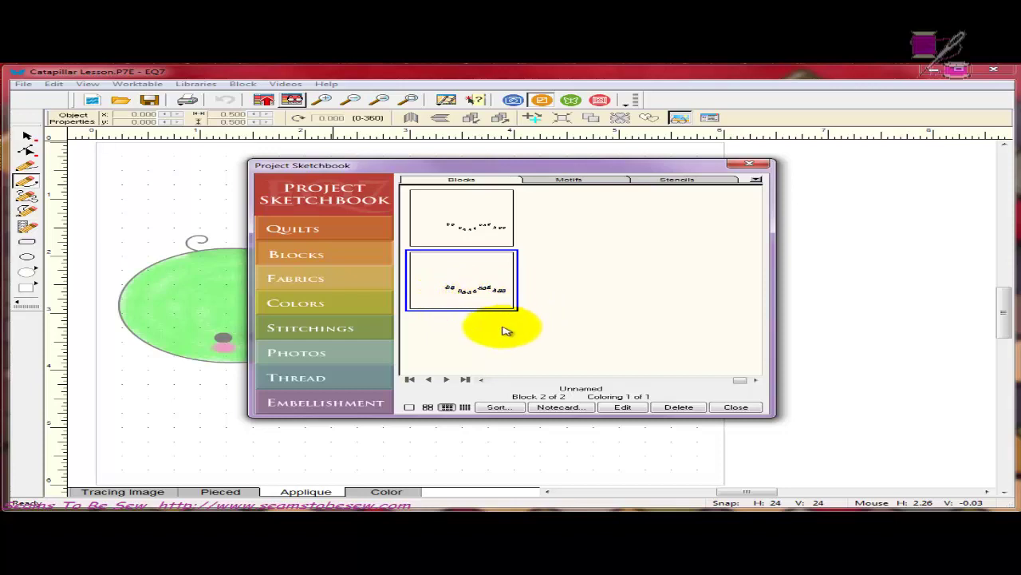
left_click(737, 409)
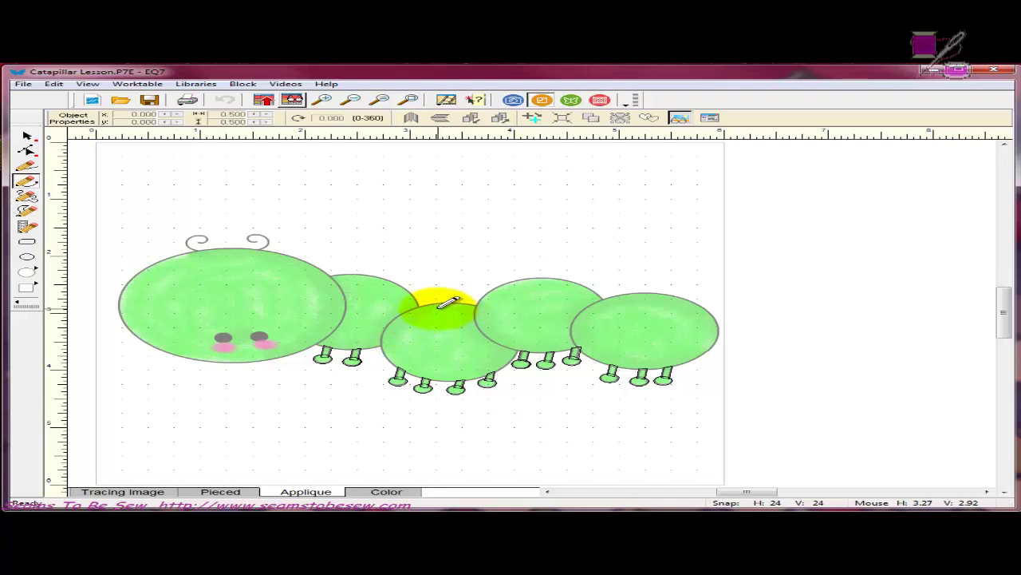
Step: Trace the upper edge of the first body segment with connected Bezier curves, from the head outline to the second segment
left_click(28, 183)
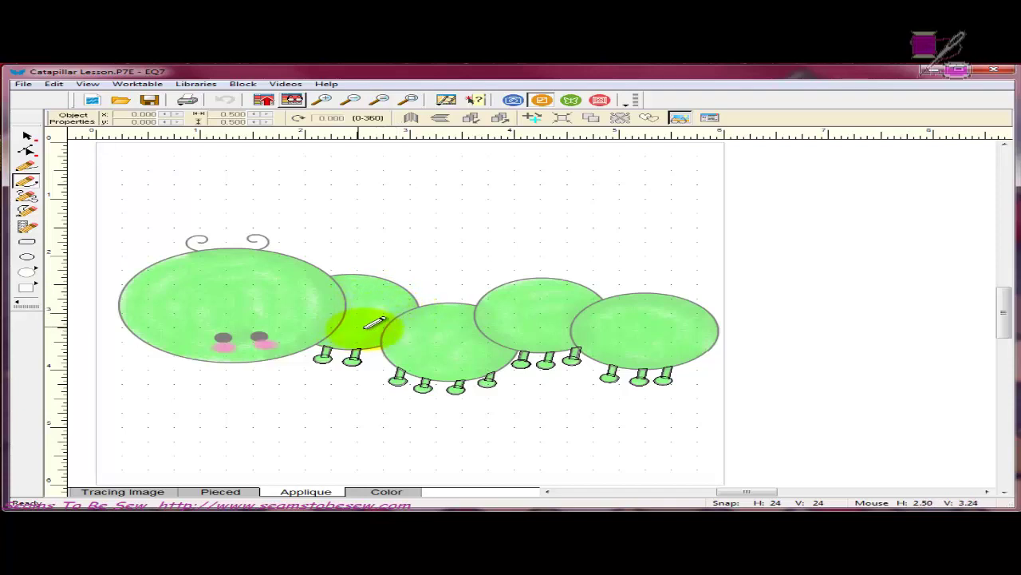
left_click(26, 182)
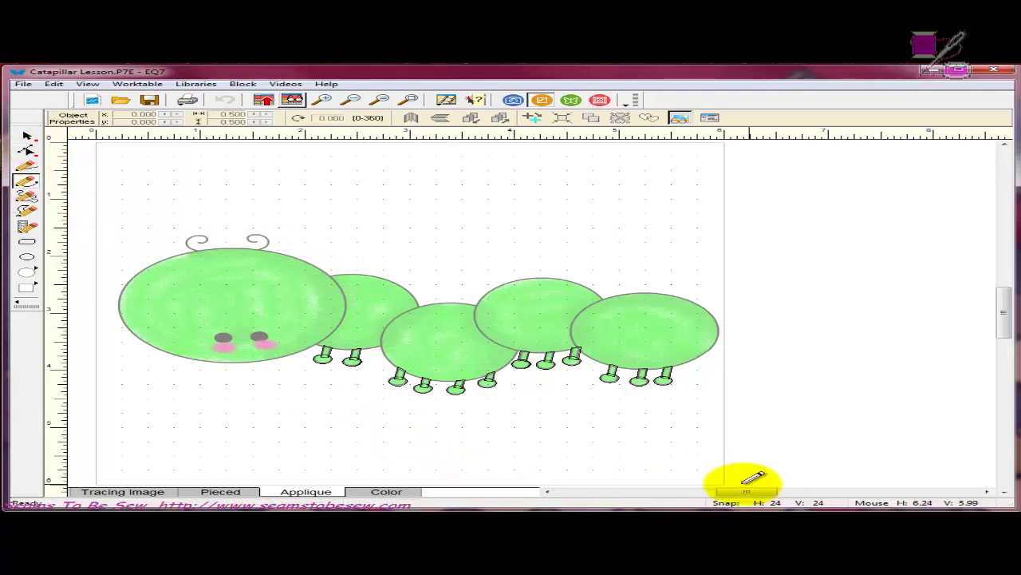
left_click(322, 99)
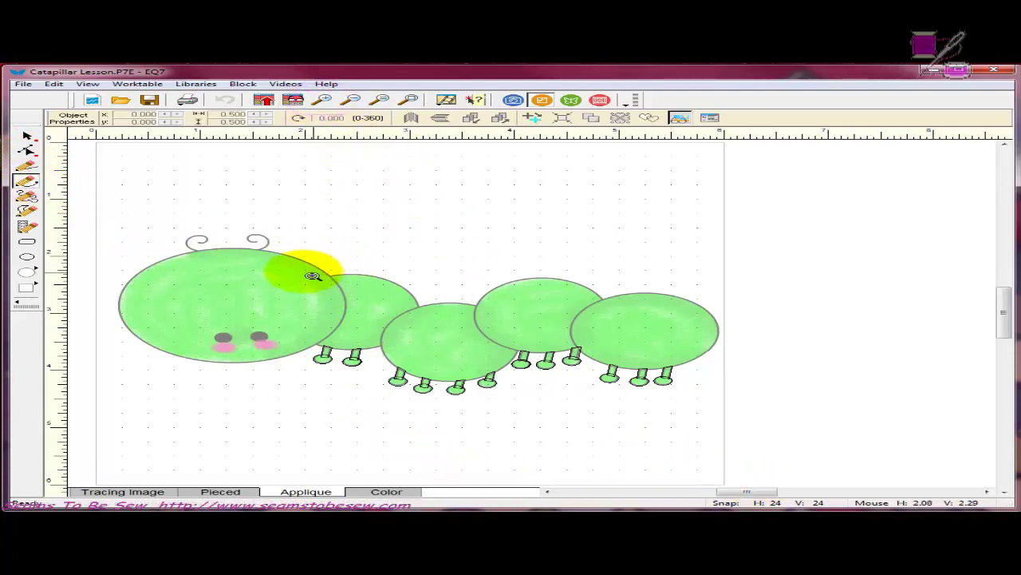
left_click_drag(312, 259, 447, 361)
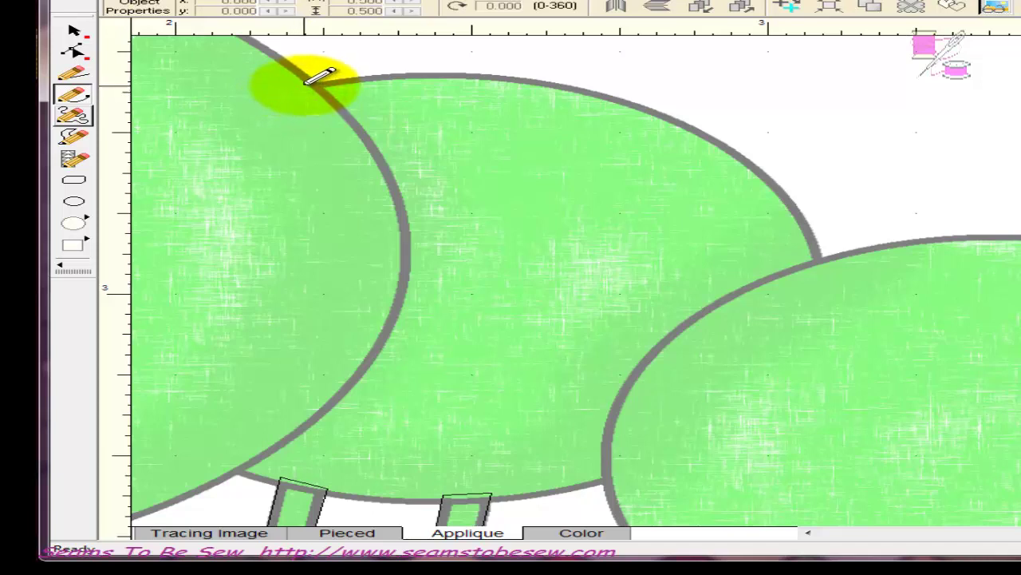
left_click_drag(381, 74, 476, 74)
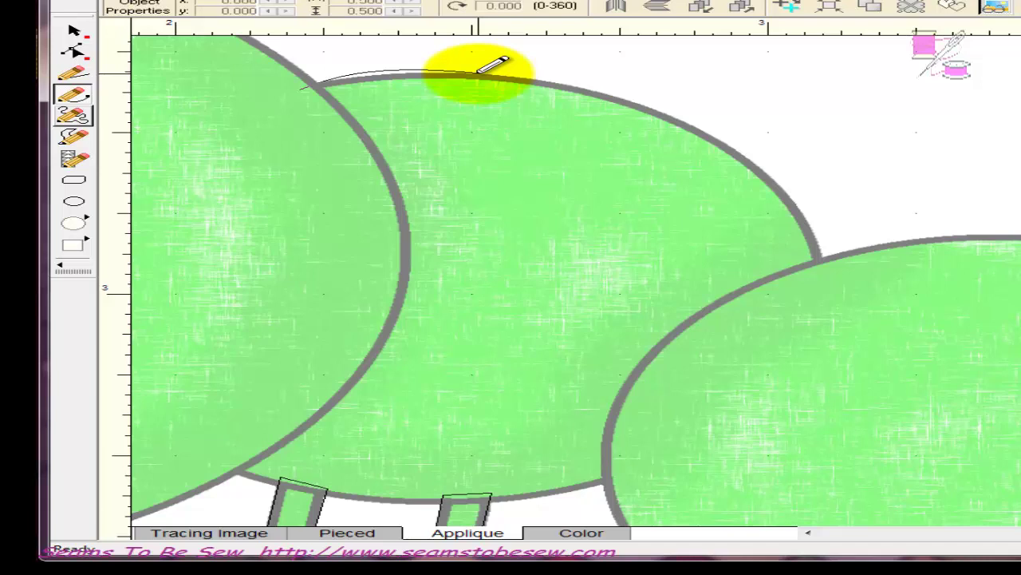
left_click_drag(477, 73, 652, 105)
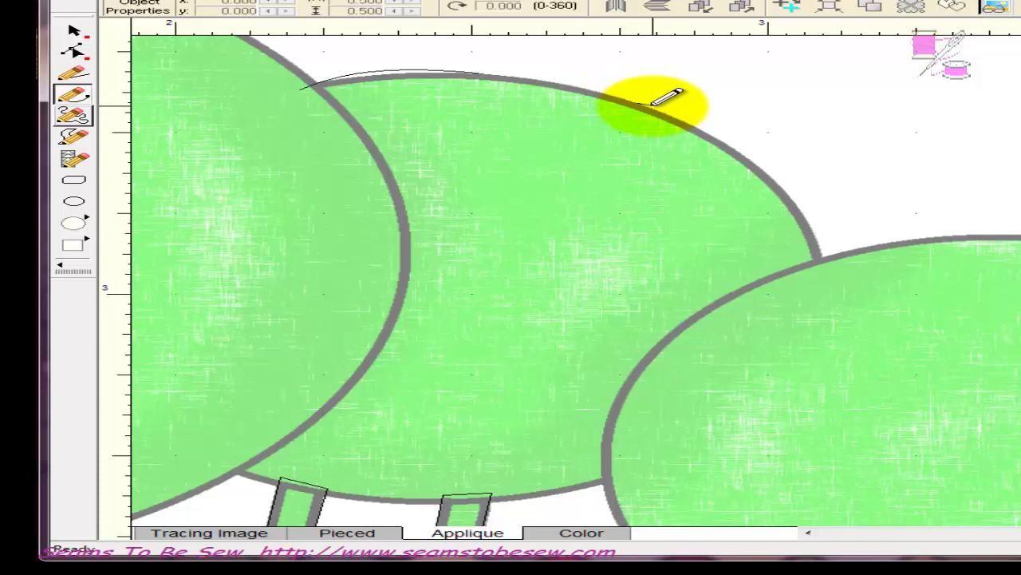
left_click_drag(652, 105, 775, 173)
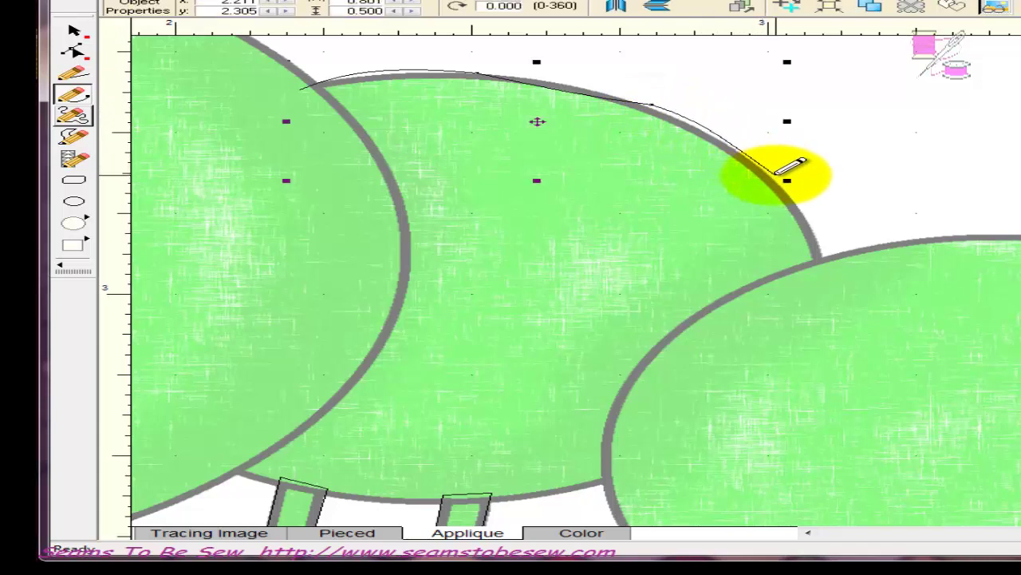
left_click(777, 174)
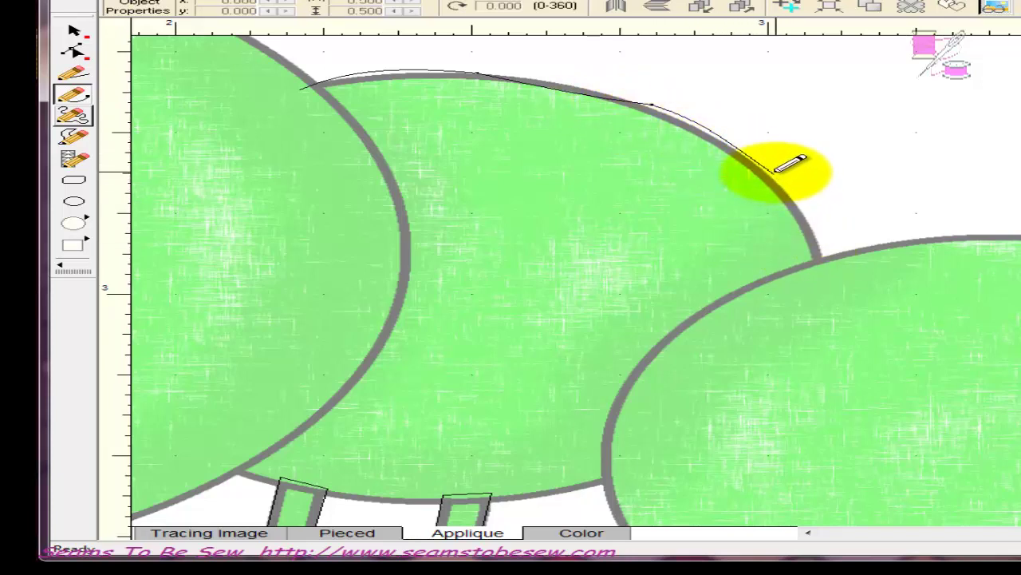
mouse_move(781, 171)
left_mouse_down()
mouse_move(814, 214)
mouse_move(830, 263)
left_mouse_up()
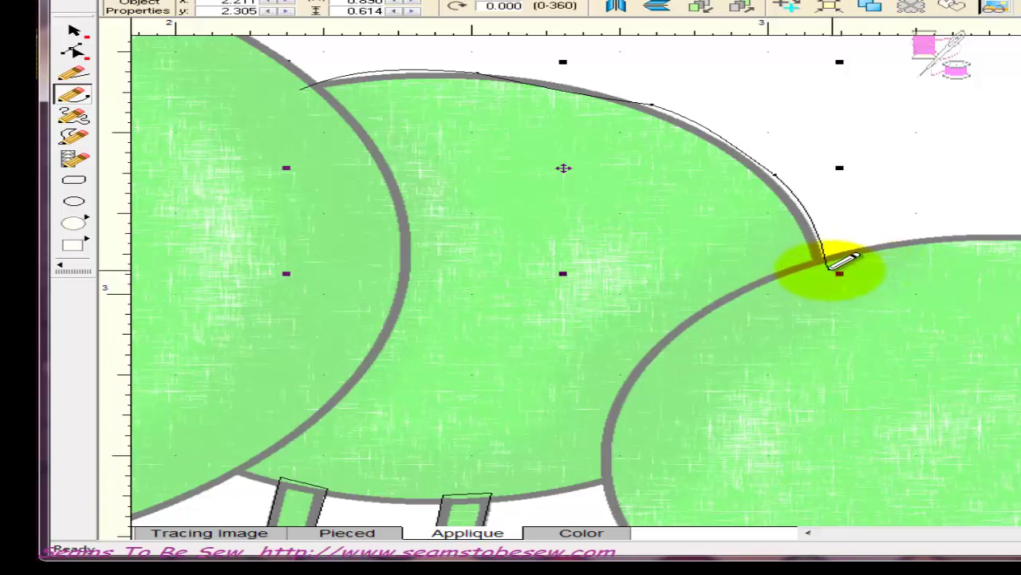
Step: Continue the first segment's outline with curves just inside the second segment's edge, down to the segment's lower corner
left_click(827, 265)
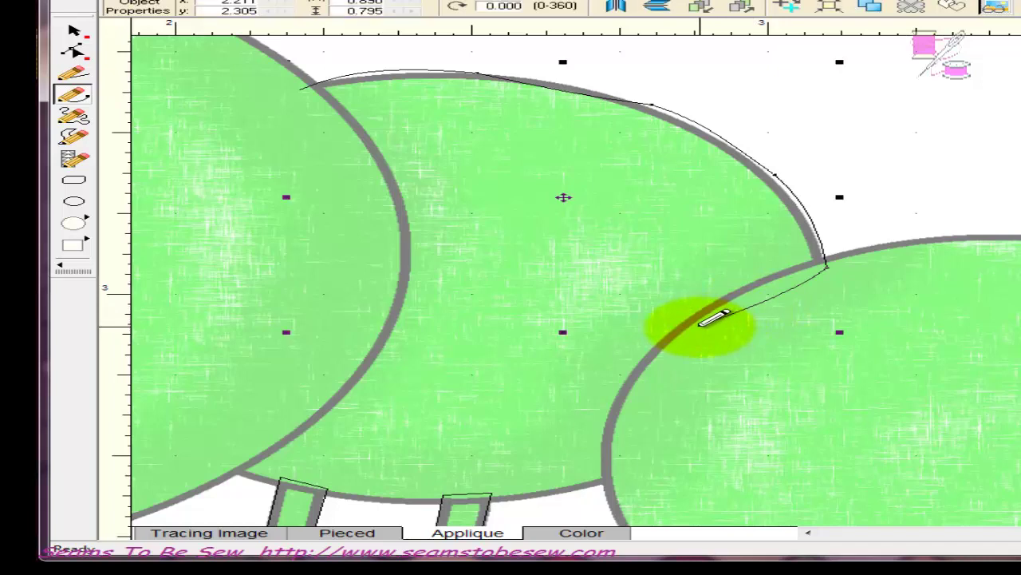
double_click(701, 323)
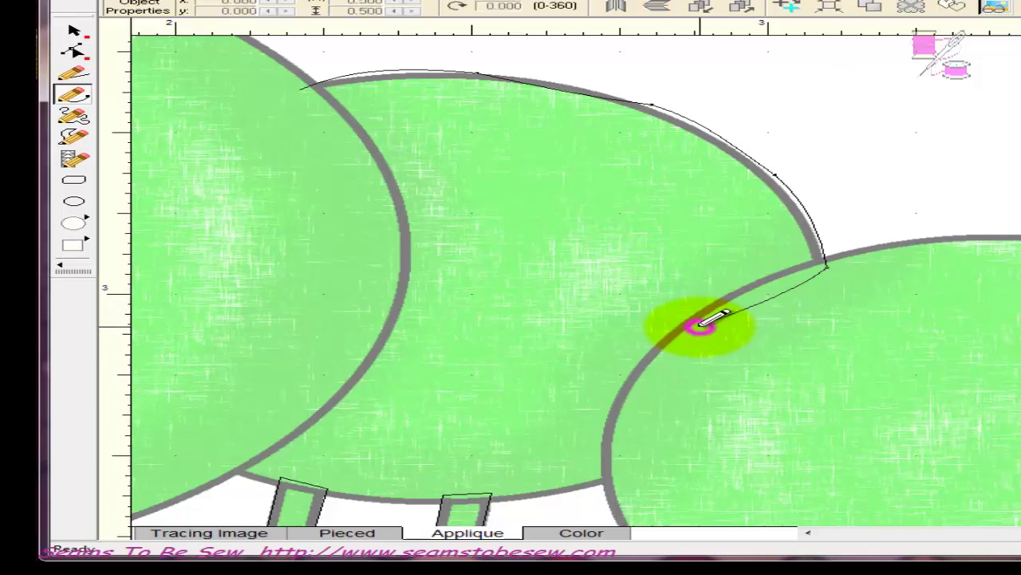
double_click(635, 411)
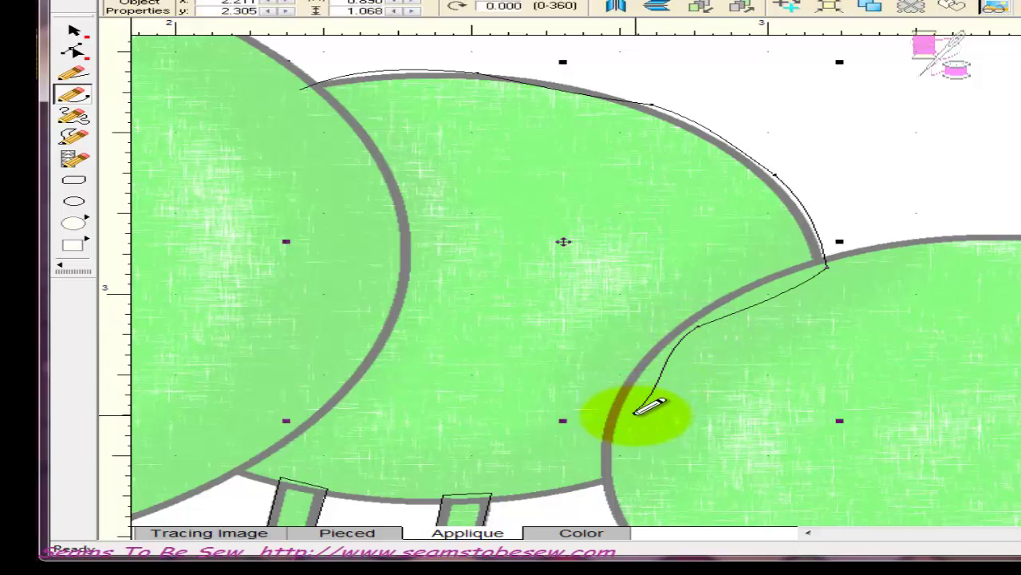
left_click(635, 412)
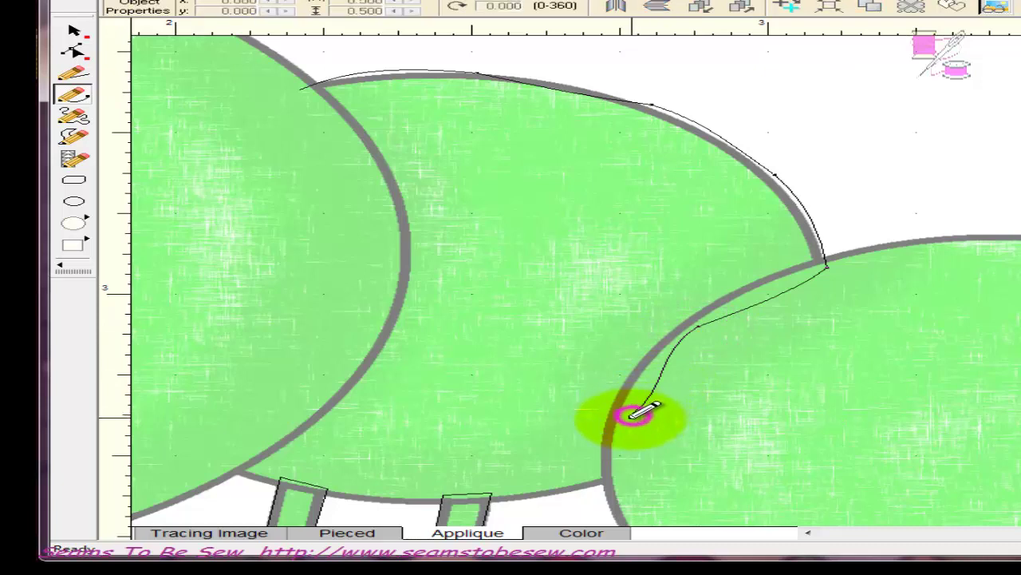
double_click(618, 483)
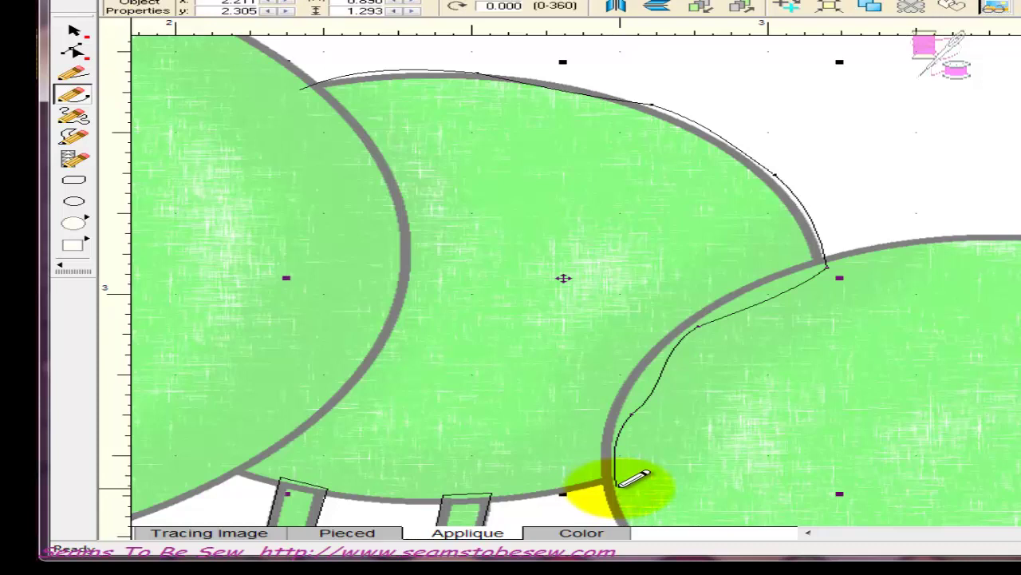
Step: Trace the first segment's lower edge across the tops of its two legs to the head outline
left_click(617, 483)
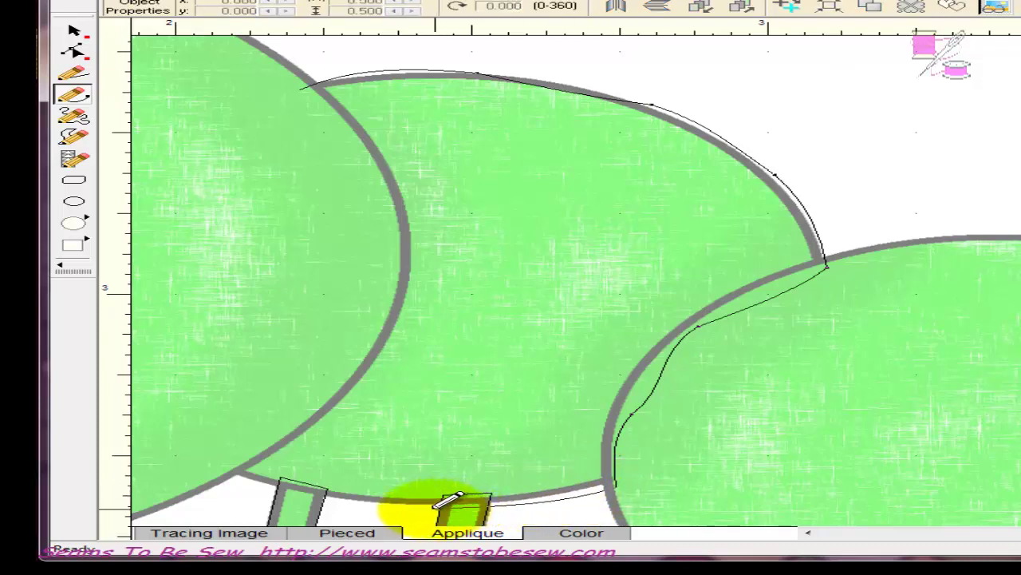
left_click(447, 501)
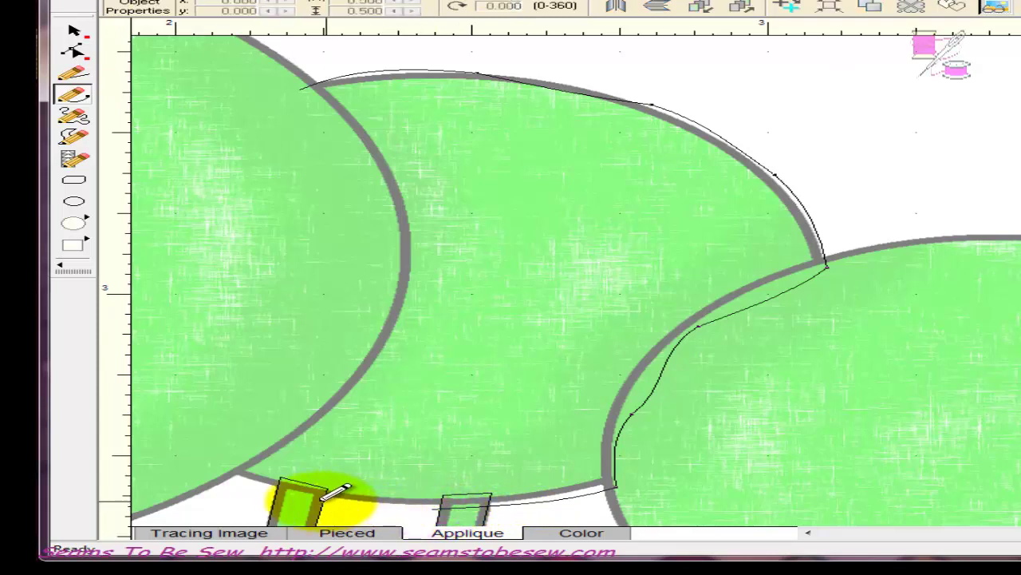
left_click(296, 488)
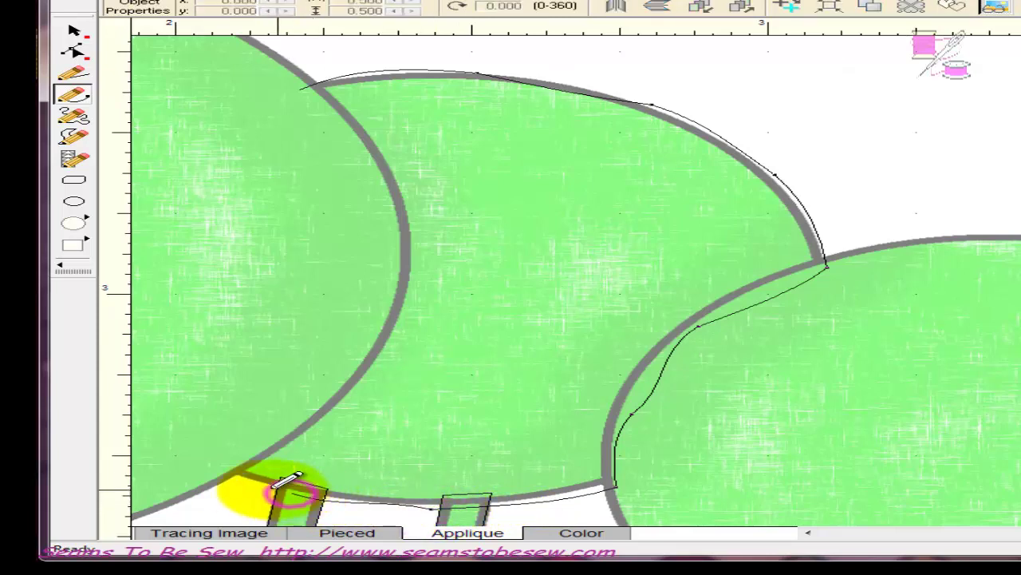
left_click(221, 470)
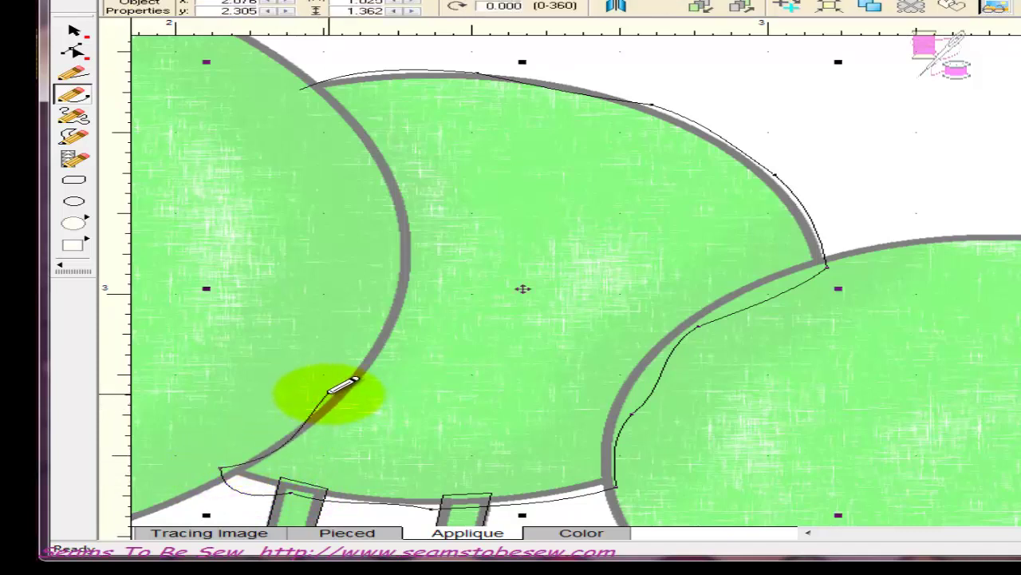
Step: Trace up along the head's edge with connected curves and close the first segment's outline at its start point
left_click(329, 391)
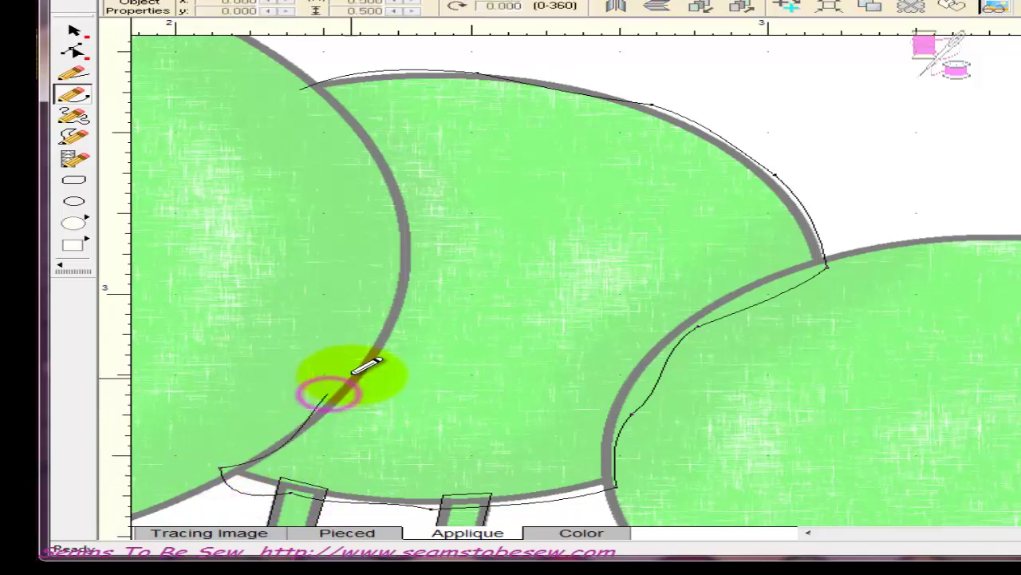
left_click(386, 312)
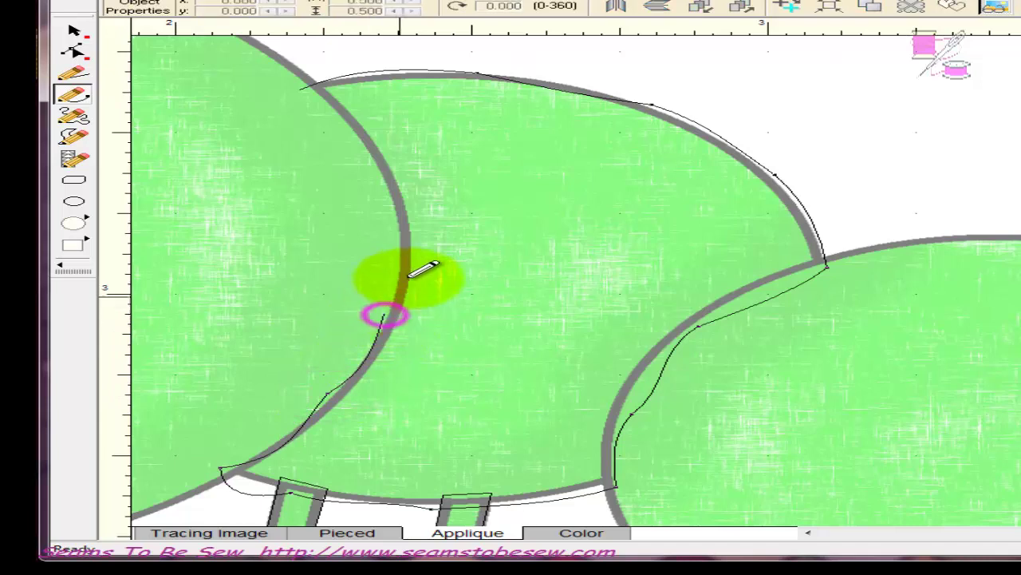
left_click(384, 186)
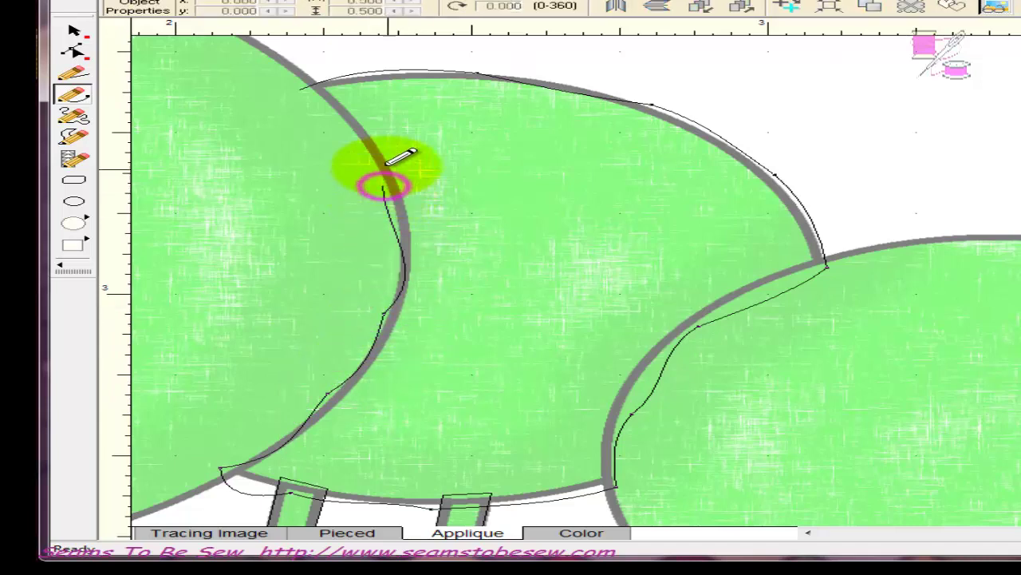
double_click(330, 117)
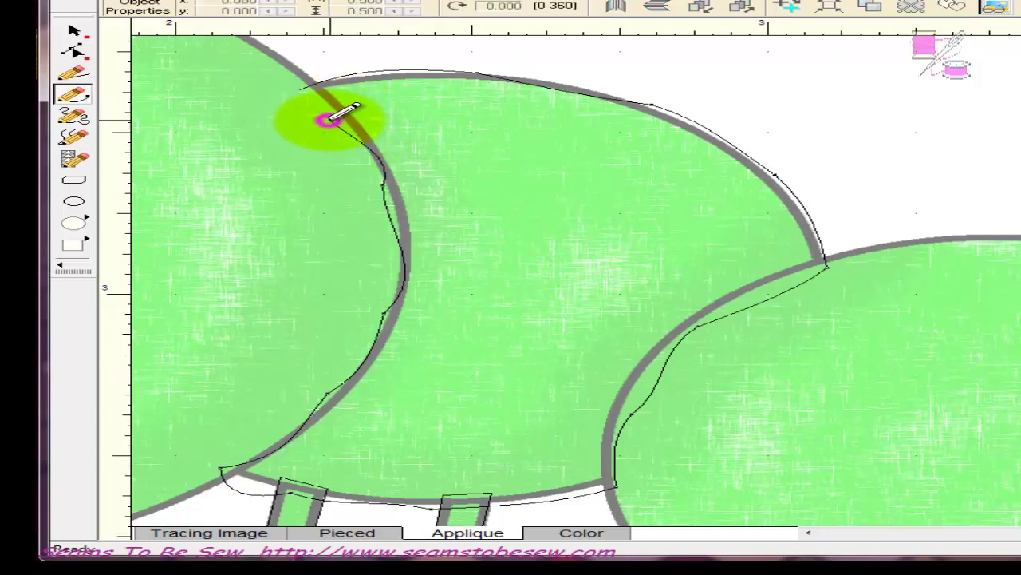
left_click(329, 117)
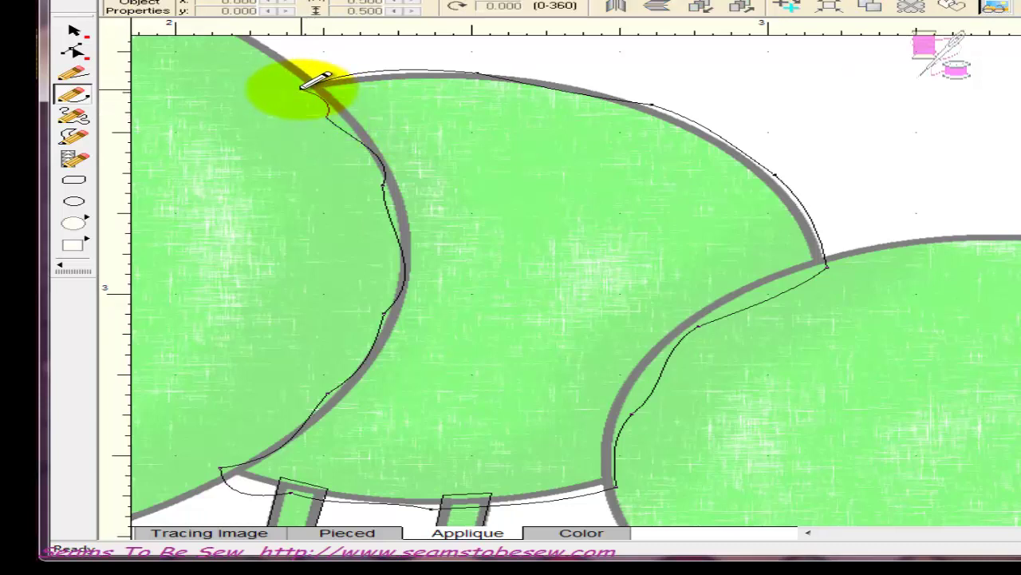
left_click(303, 86)
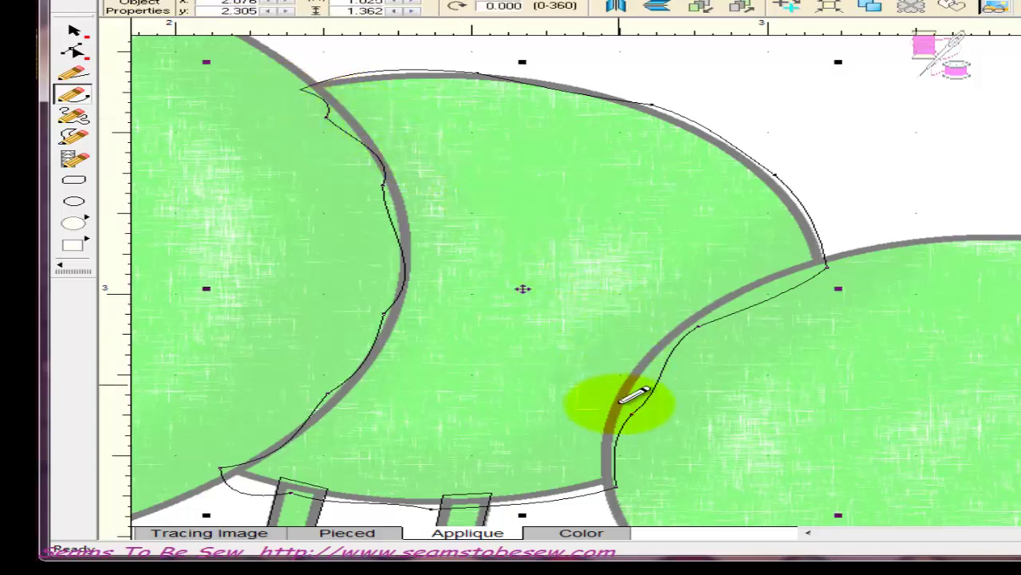
Step: Try replacing the closing curve with one that misses the outline's start point, previewing the patch before and after the change
left_click(955, 8)
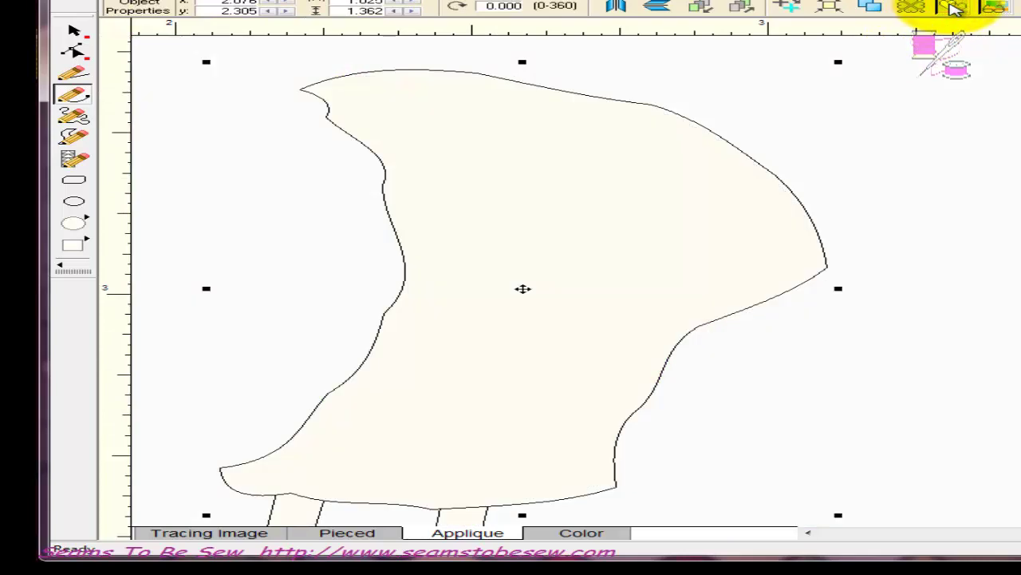
left_click(956, 8)
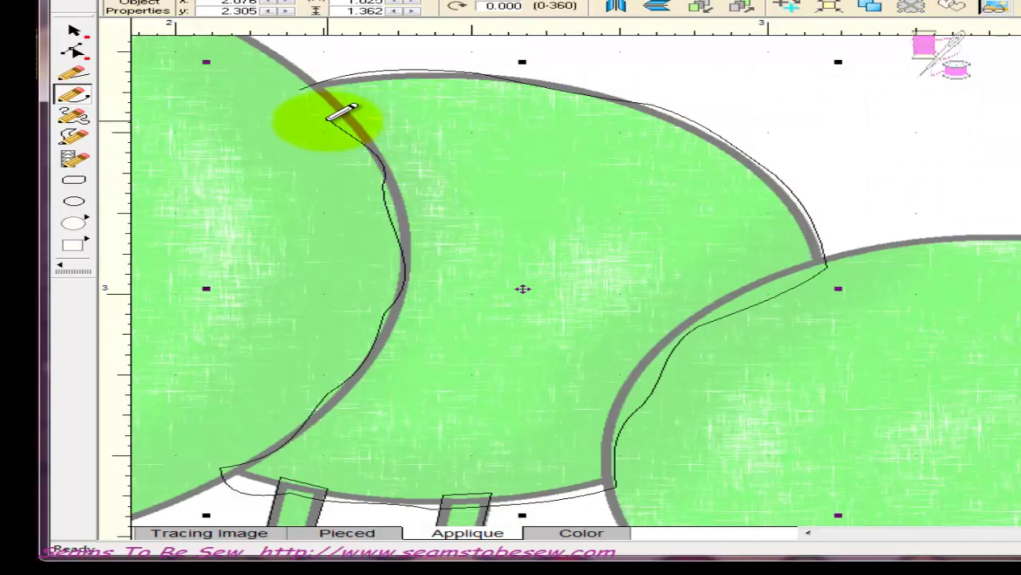
left_click_drag(328, 118, 275, 102)
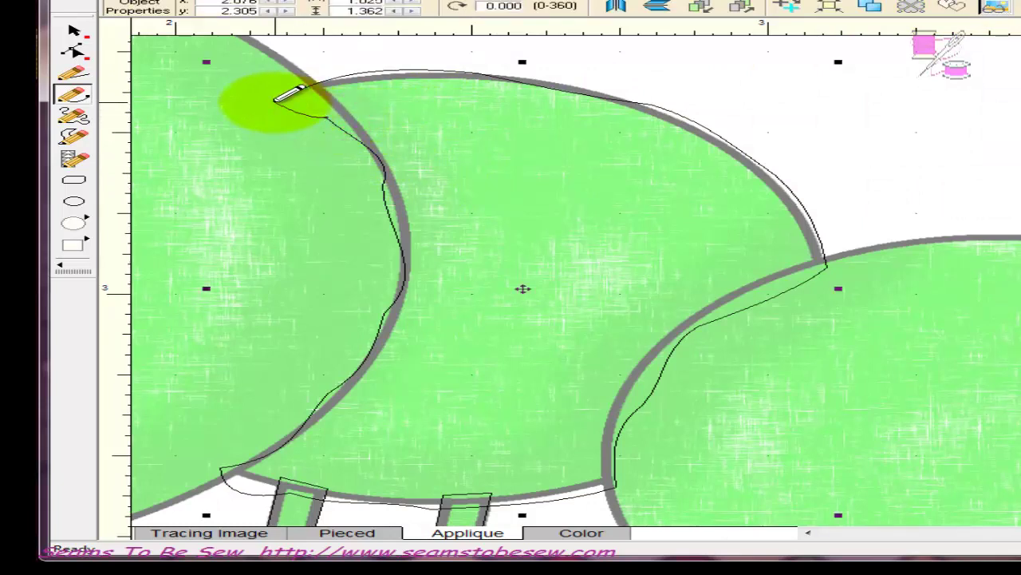
left_click(956, 6)
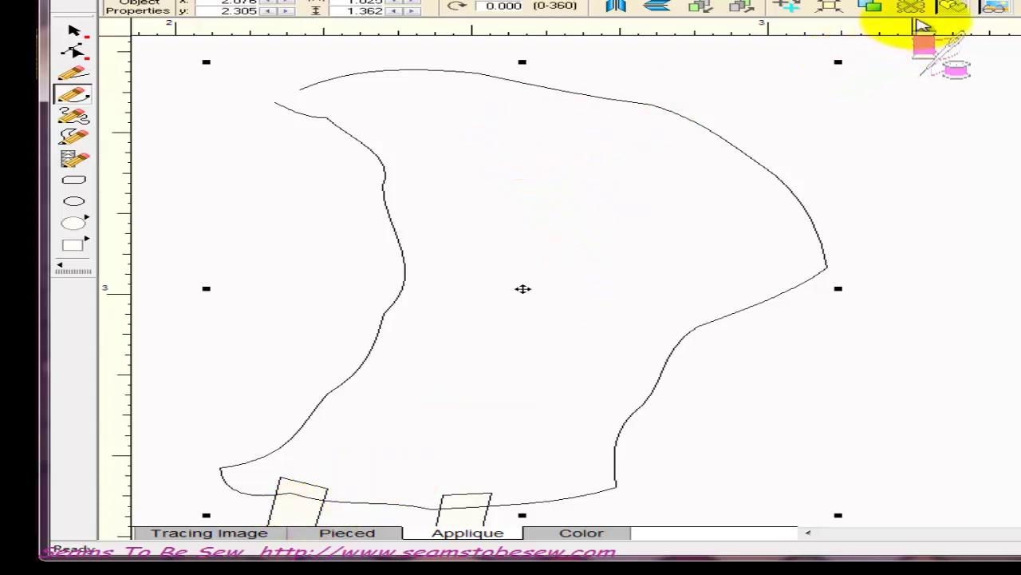
left_click(951, 8)
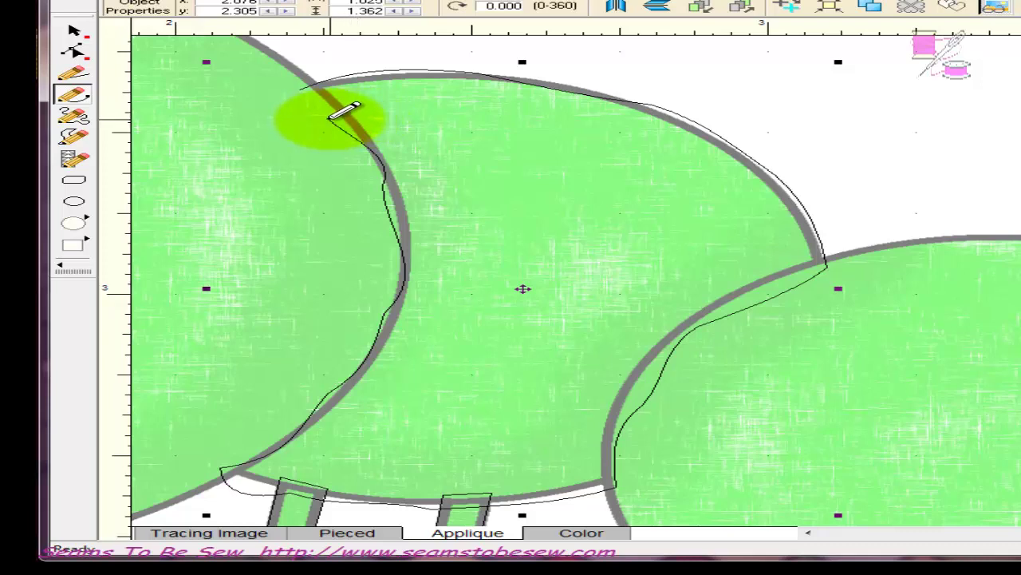
Step: Redraw the closing curve to the outline's start point and check the first segment in the closed-patch preview
left_click(330, 117)
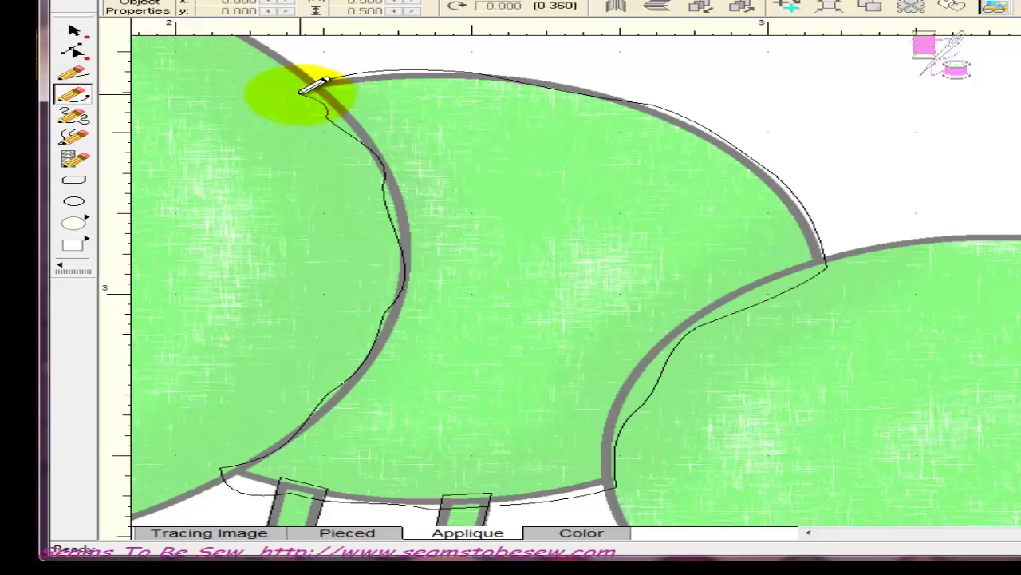
left_click(302, 91)
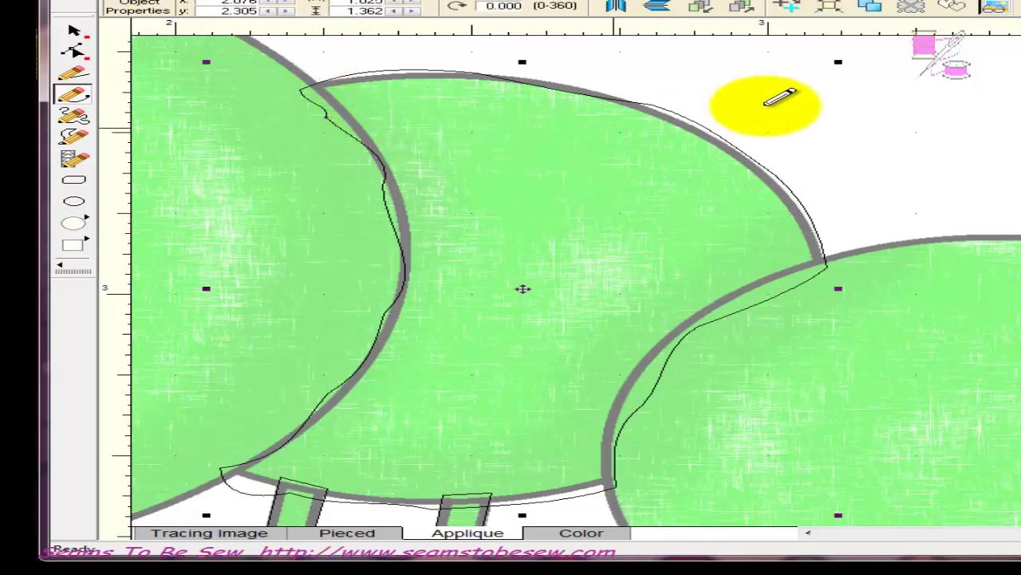
left_click(956, 6)
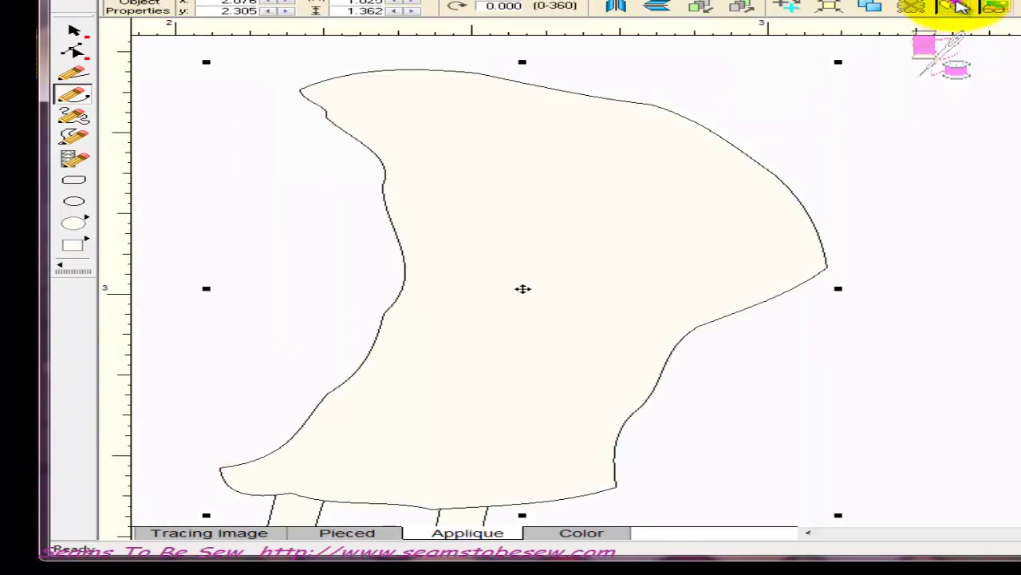
left_click(956, 6)
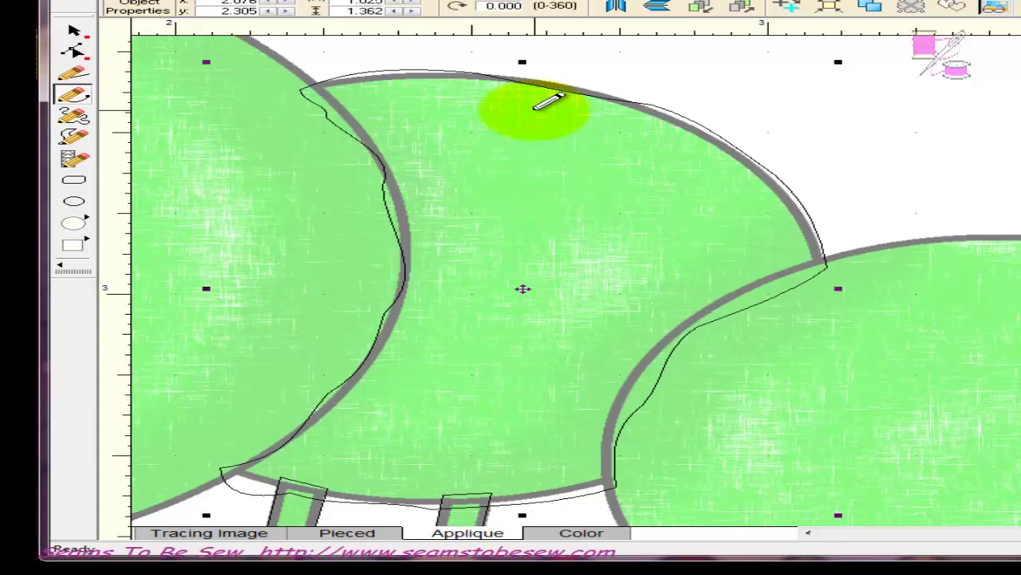
Step: Reshape the curves and move the nodes along the first segment's upper edge to follow the traced picture outline
left_click(74, 51)
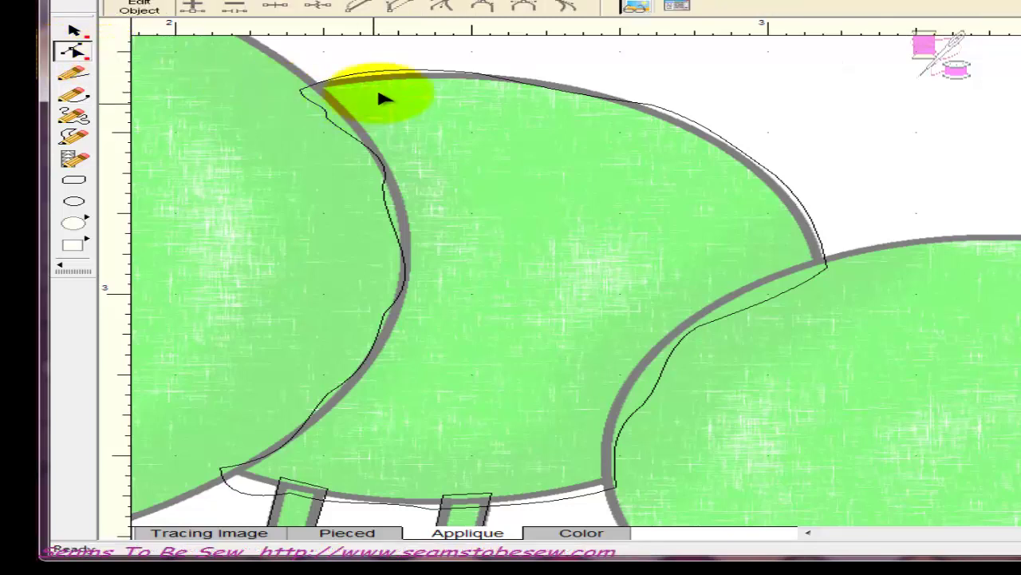
left_click(397, 74)
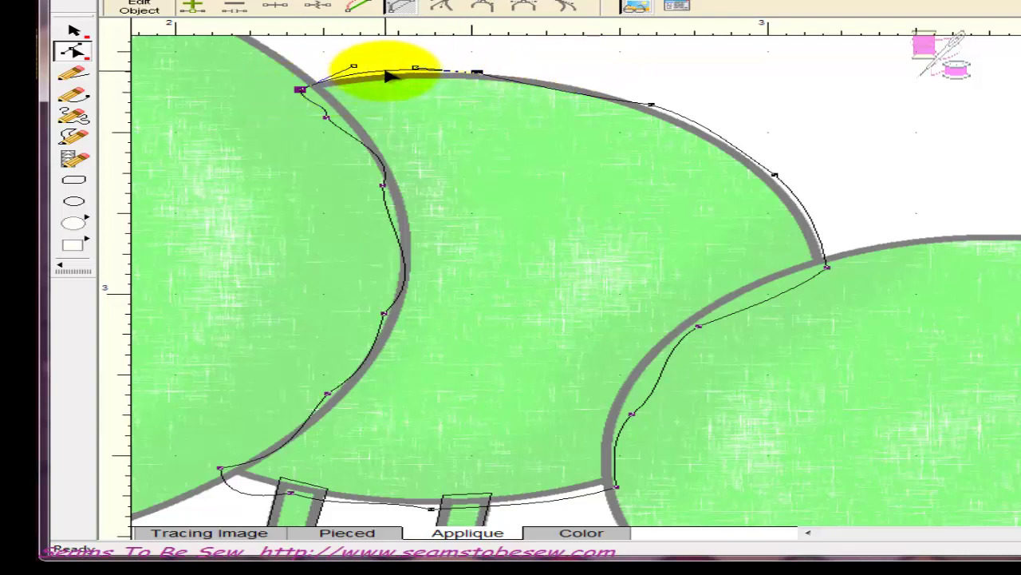
left_click_drag(389, 76, 395, 80)
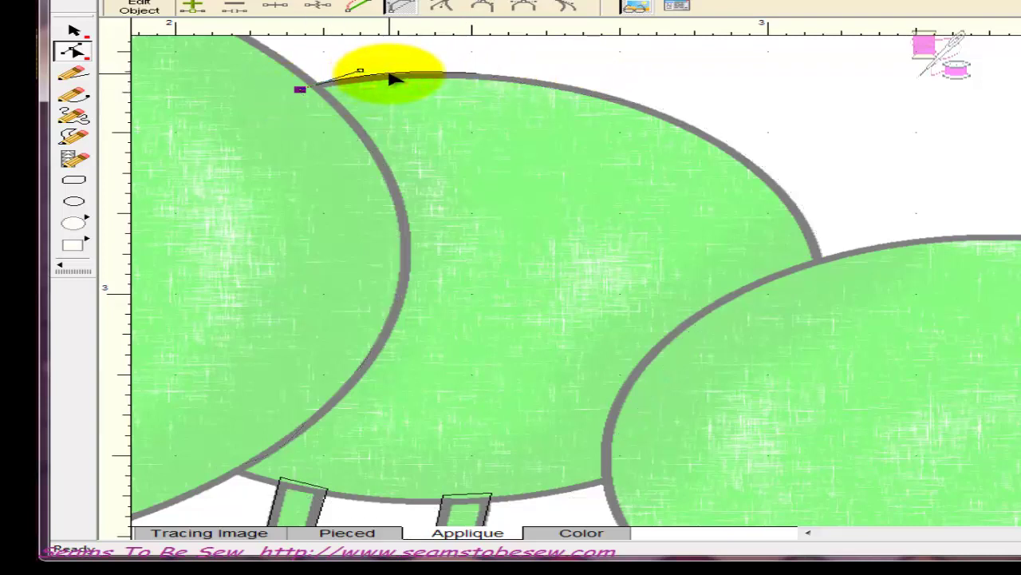
left_click(556, 92)
left_click_drag(556, 92, 570, 84)
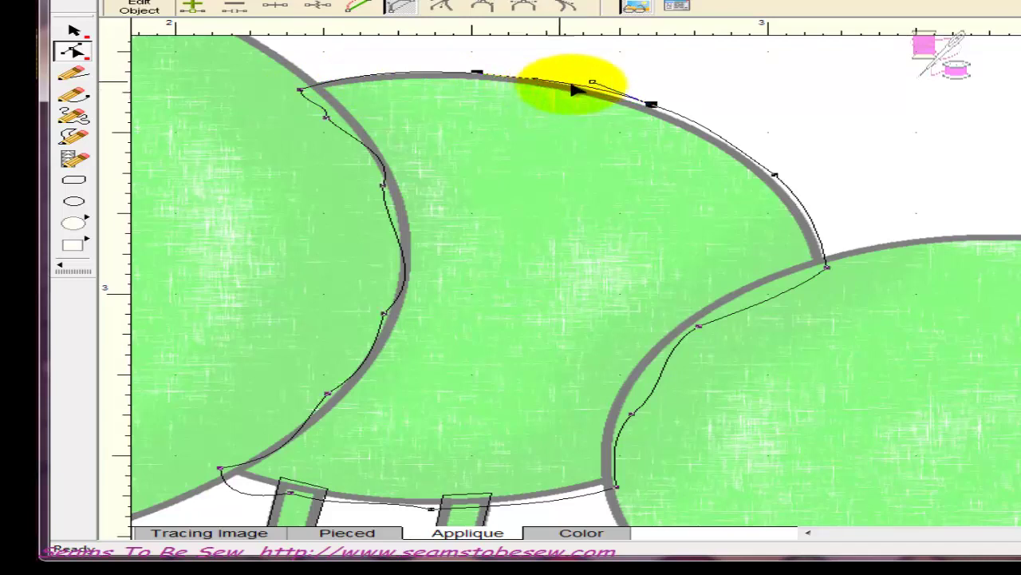
left_click(778, 178)
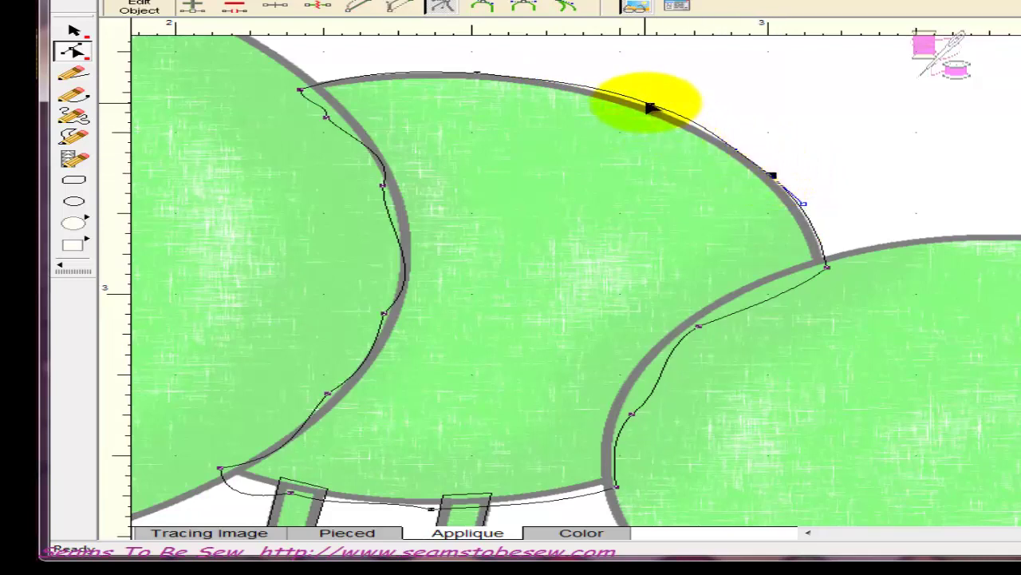
left_click(650, 104)
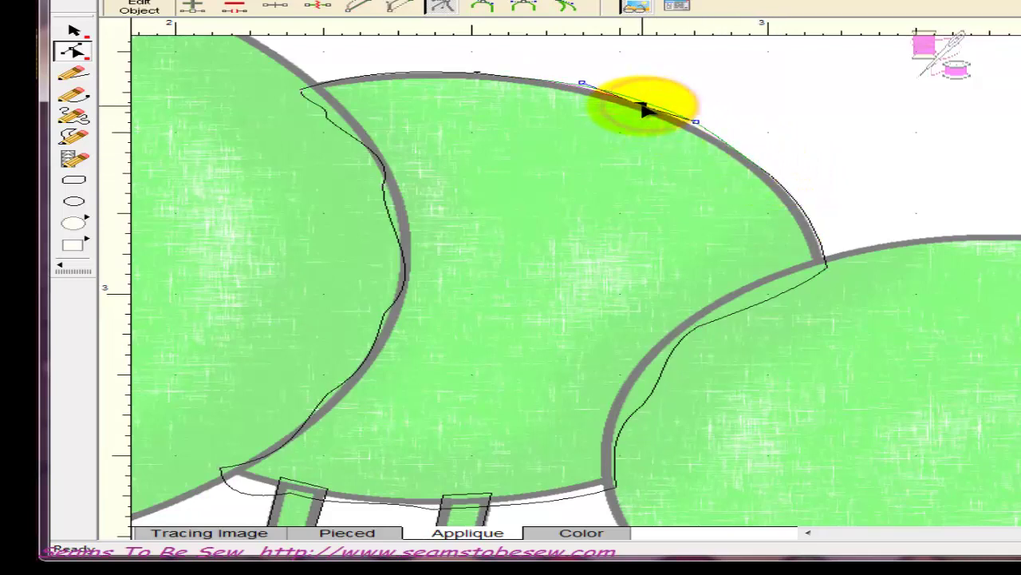
Step: Adjust the curves and nodes on the first segment's side facing the next segment toward the grey outline
left_click(782, 293)
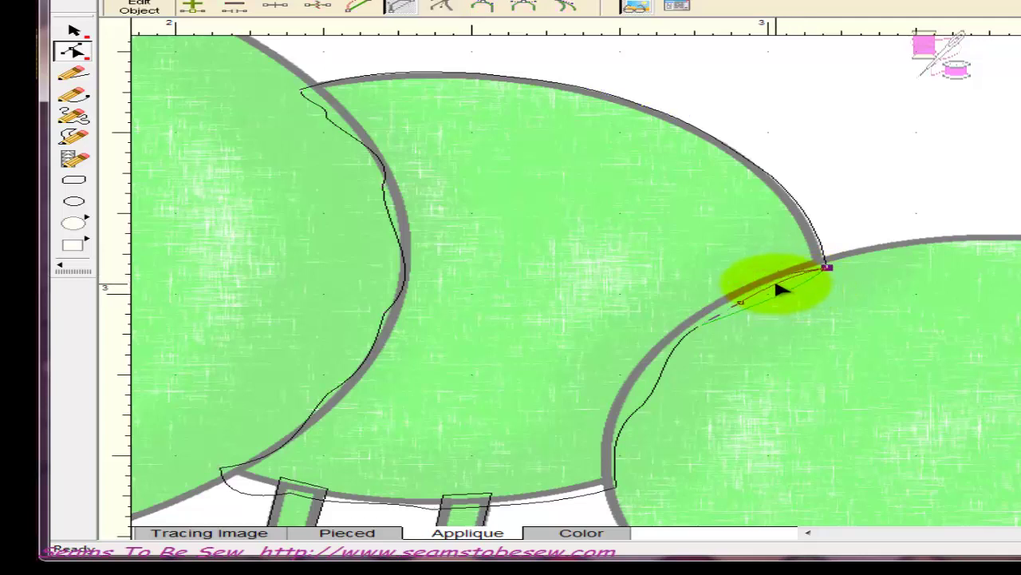
left_click(654, 385)
mouse_move(654, 389)
left_mouse_down()
mouse_move(638, 405)
mouse_move(650, 400)
left_mouse_up()
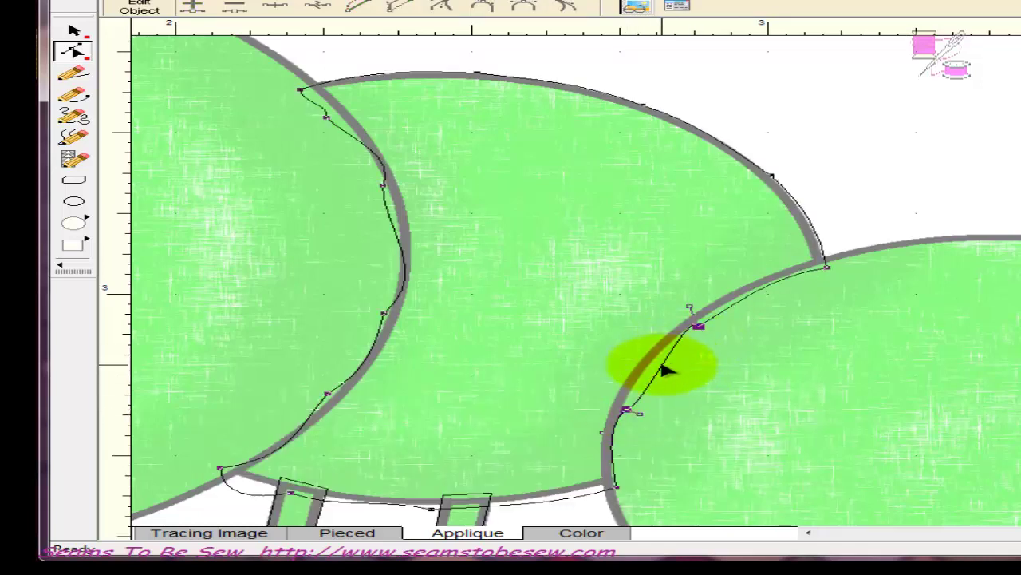
left_click(661, 367)
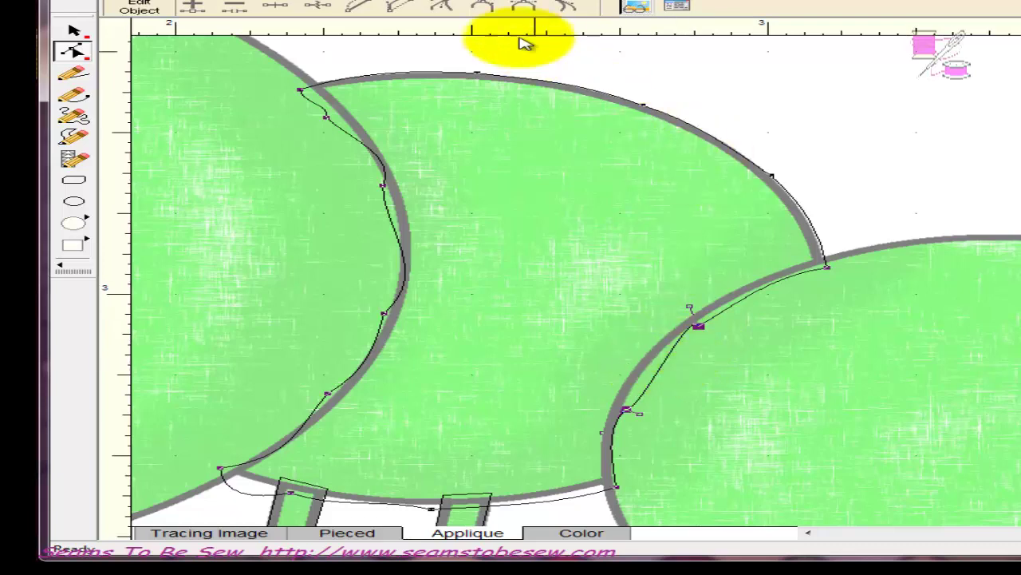
left_click(697, 328)
left_click(704, 336)
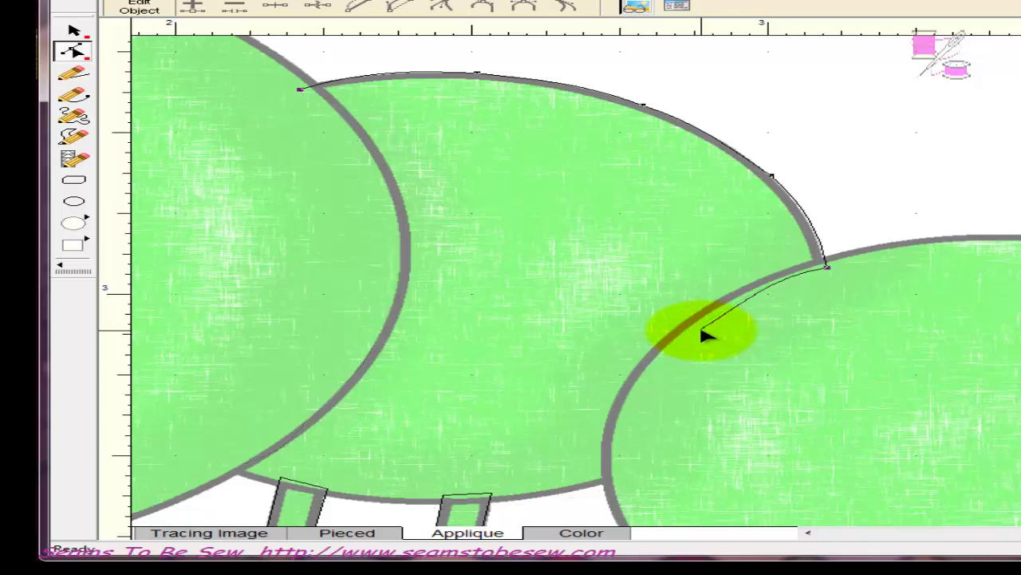
scroll(721, 233, "down", 4)
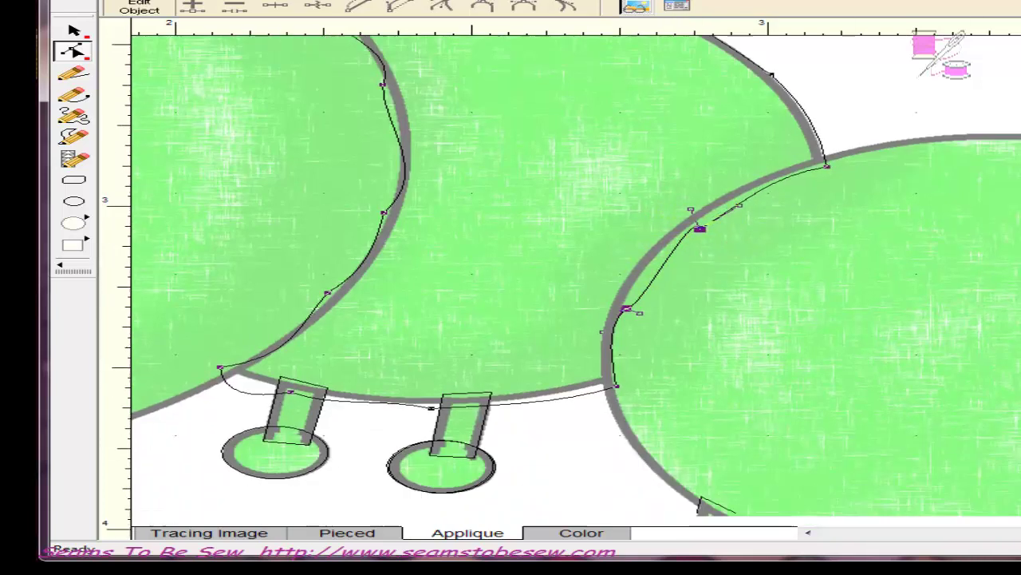
left_click(714, 230)
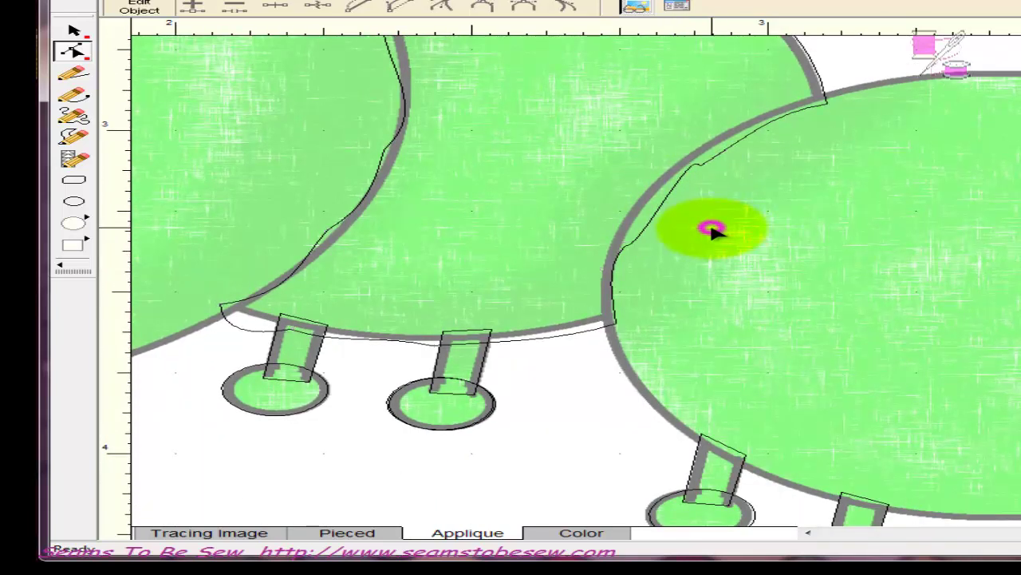
left_click(680, 183)
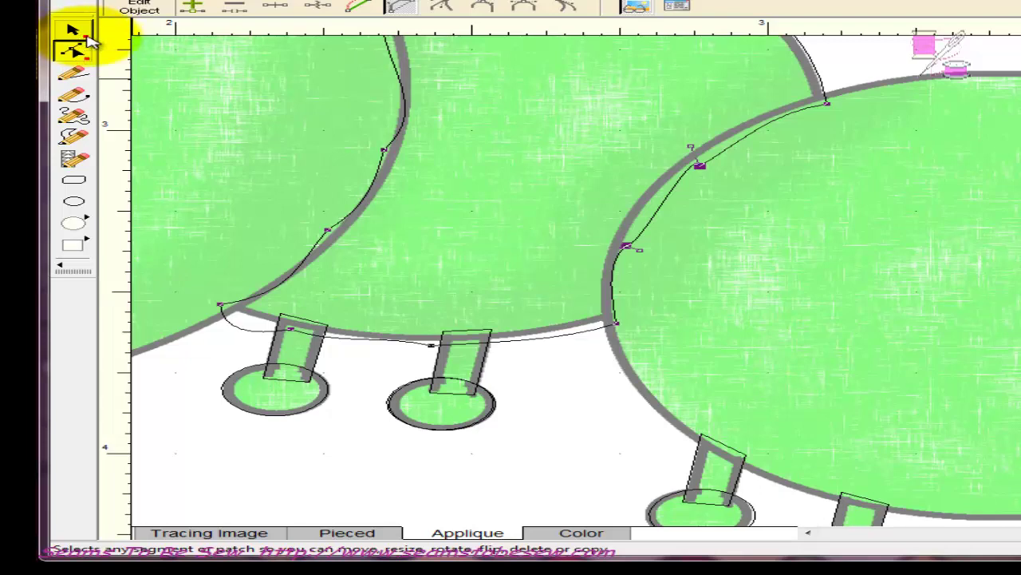
Step: Open the Edit Arc options for the selected curve and move their box up beside the drawing
left_click(85, 53)
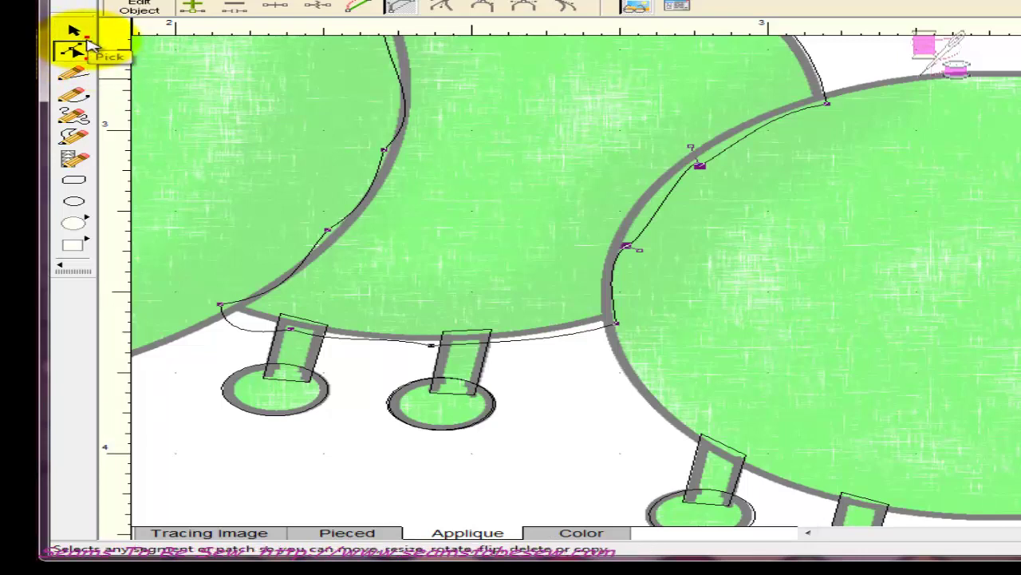
left_click(85, 52)
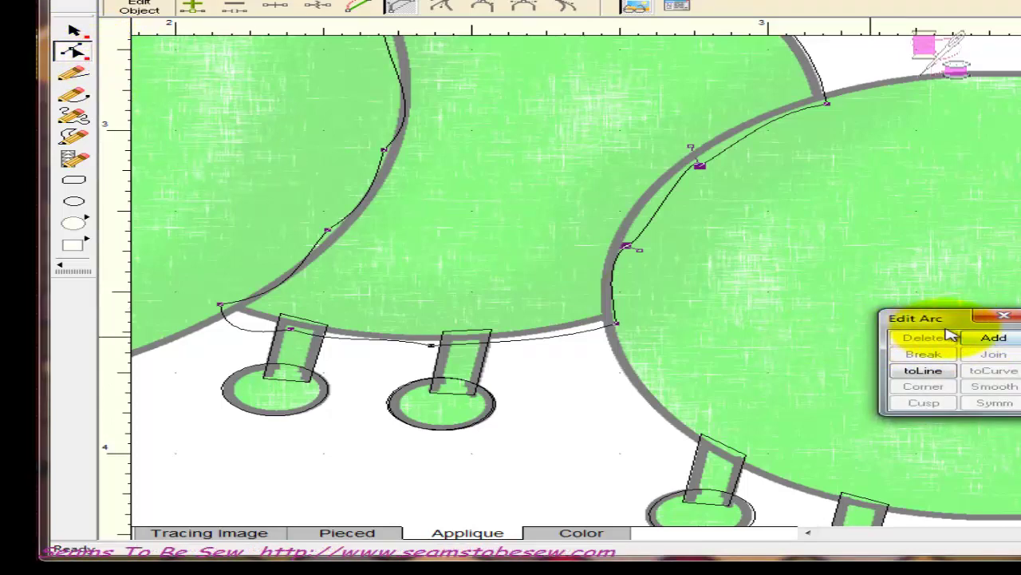
left_click_drag(944, 319, 945, 182)
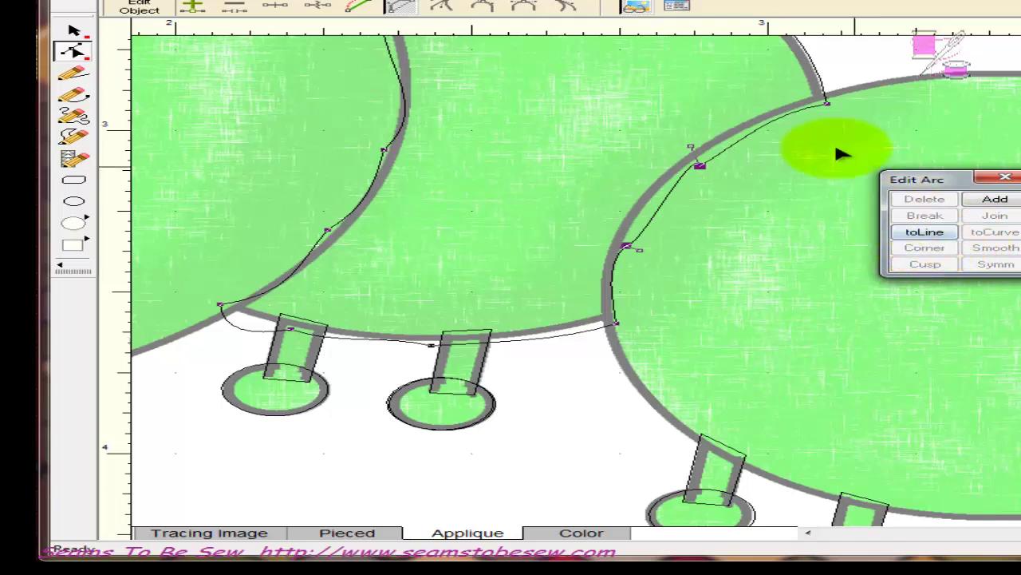
left_click(995, 198)
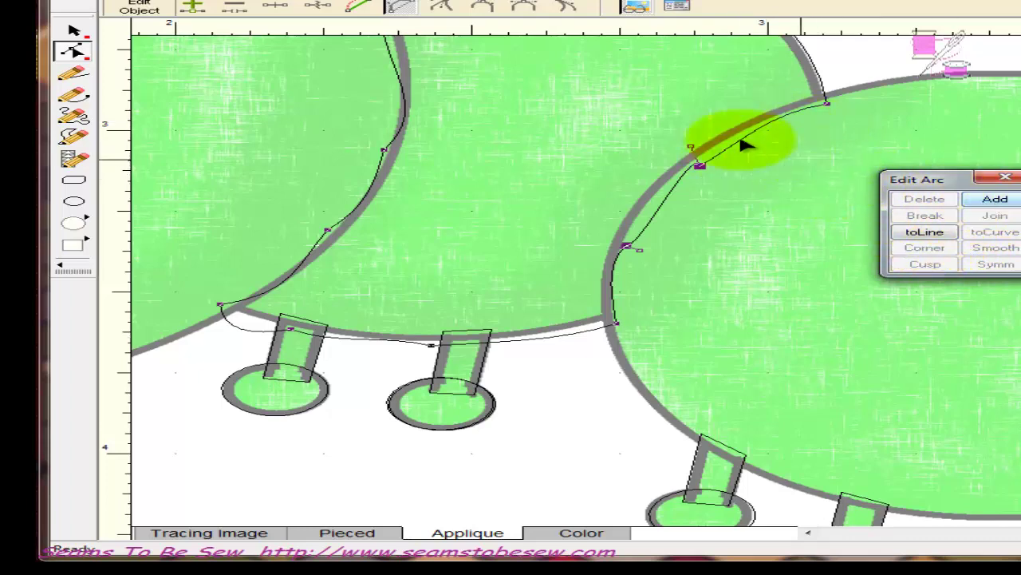
Step: Show the Pick tool's Symmetry options and close them again
left_click(76, 34)
left_click(731, 255)
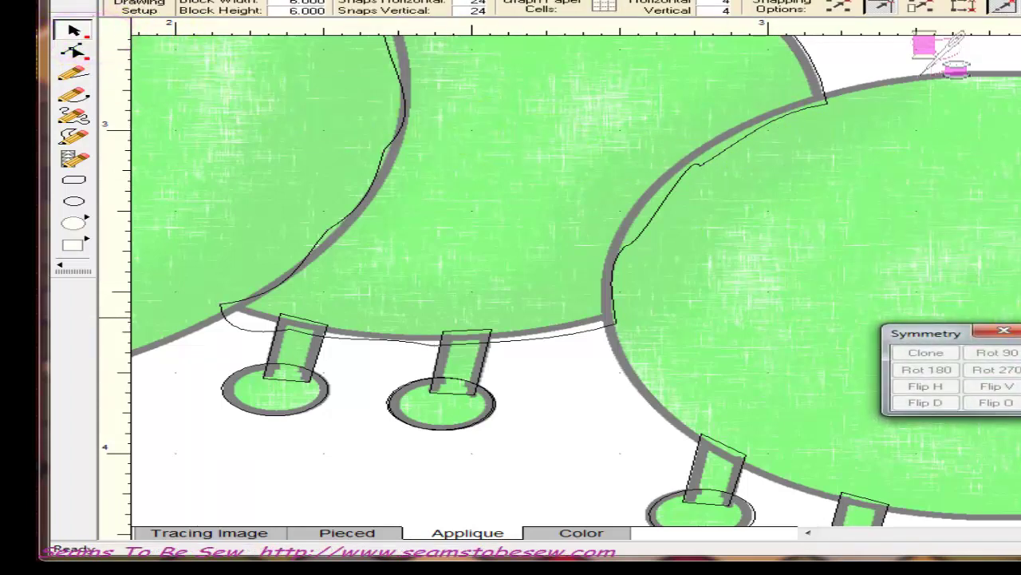
left_click(977, 333)
left_click(932, 353)
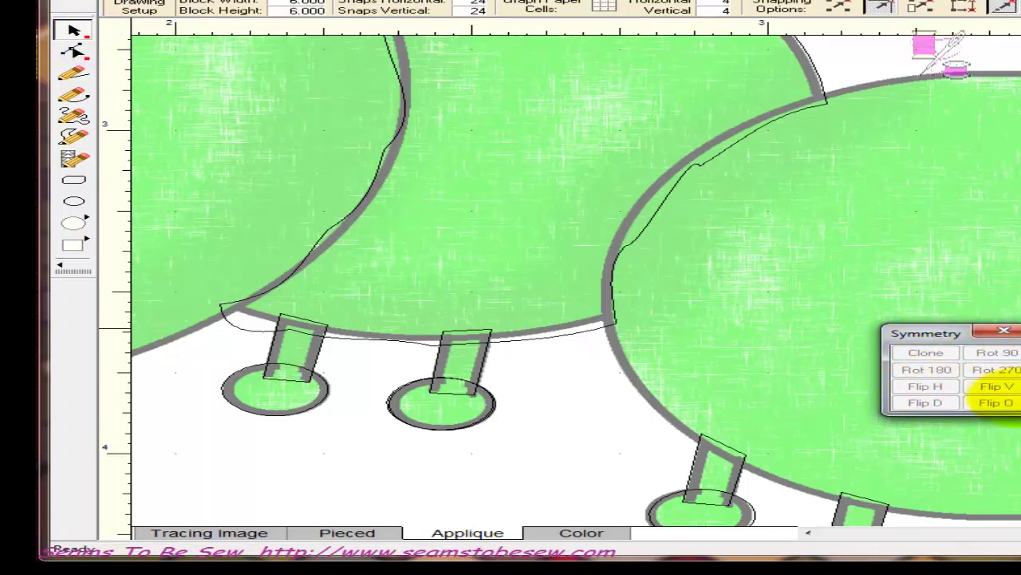
left_click(1006, 333)
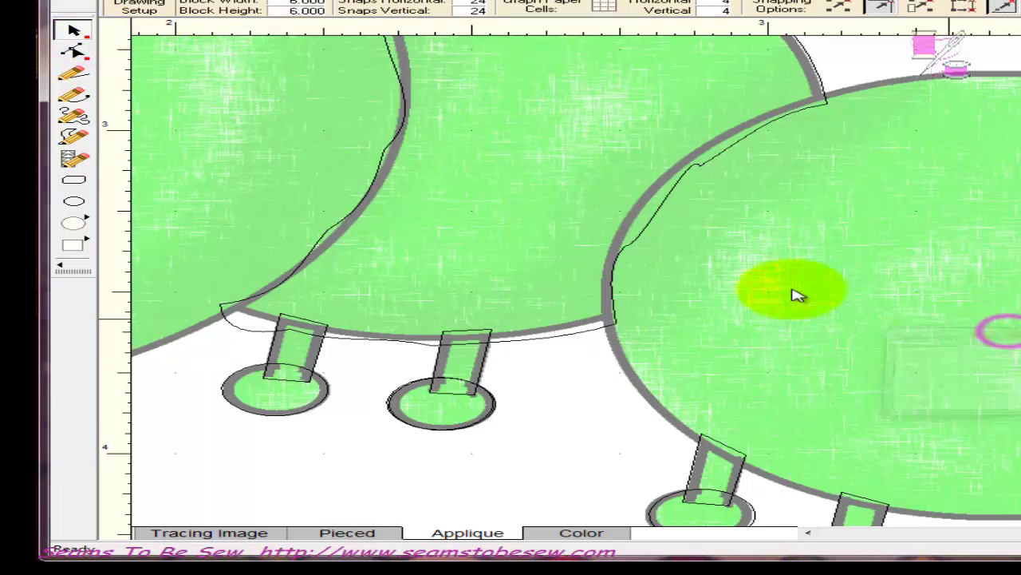
Step: Add a node to the curve beside the next segment, and fit that side's nodes, curves and lower corner to the outline
left_click(74, 50)
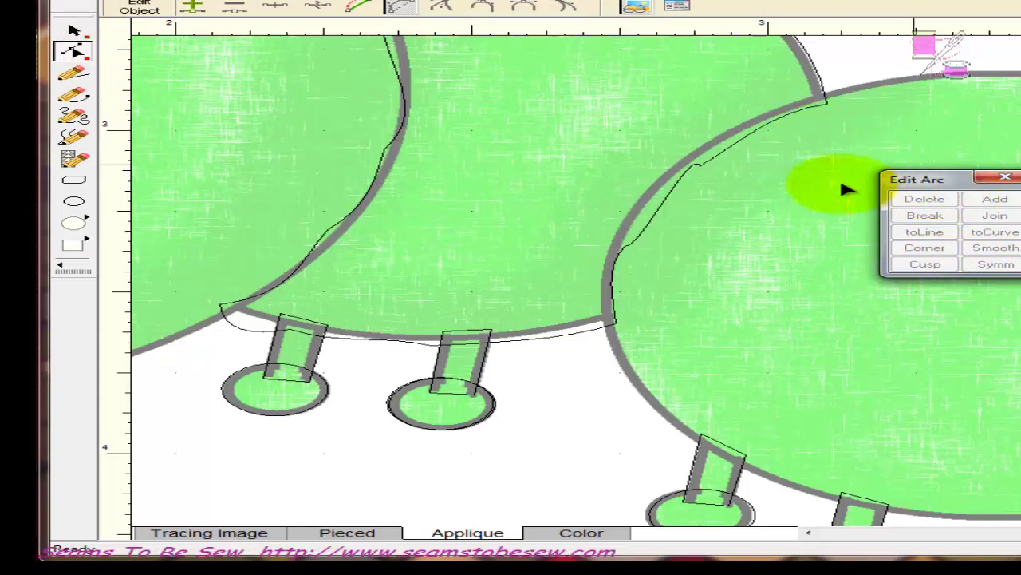
left_click(673, 195)
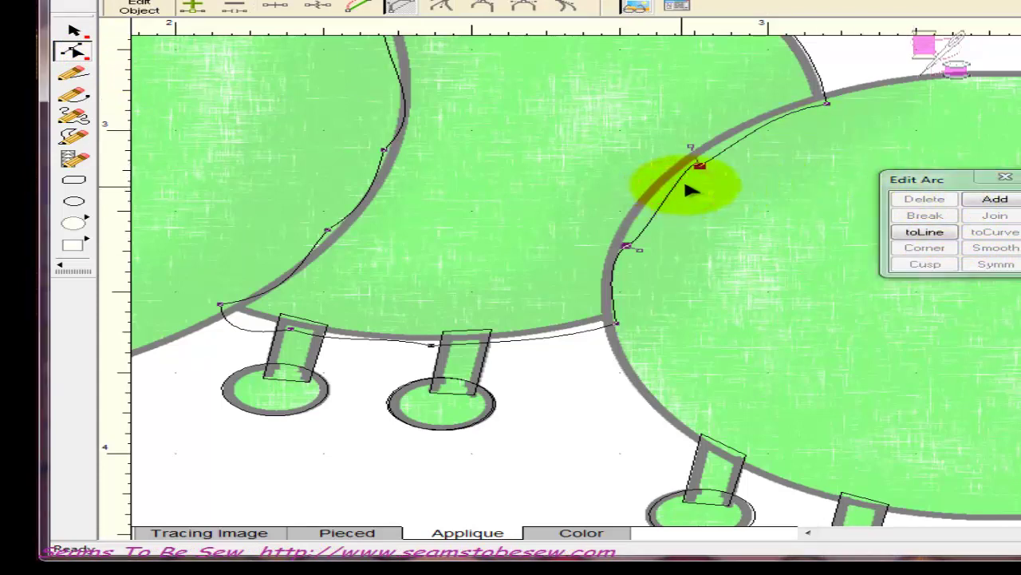
left_click(997, 199)
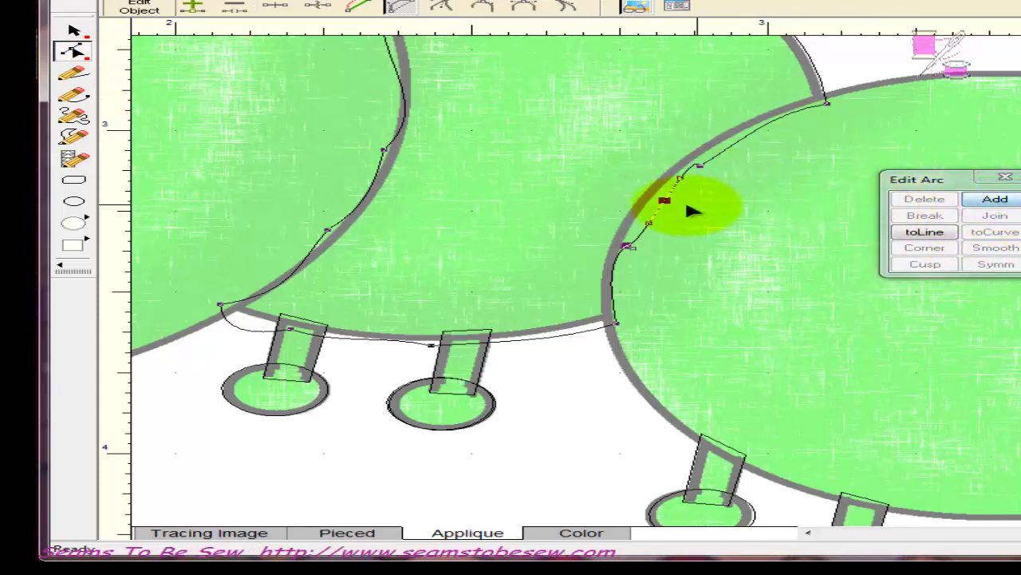
left_click(656, 200)
left_click_drag(655, 201, 769, 129)
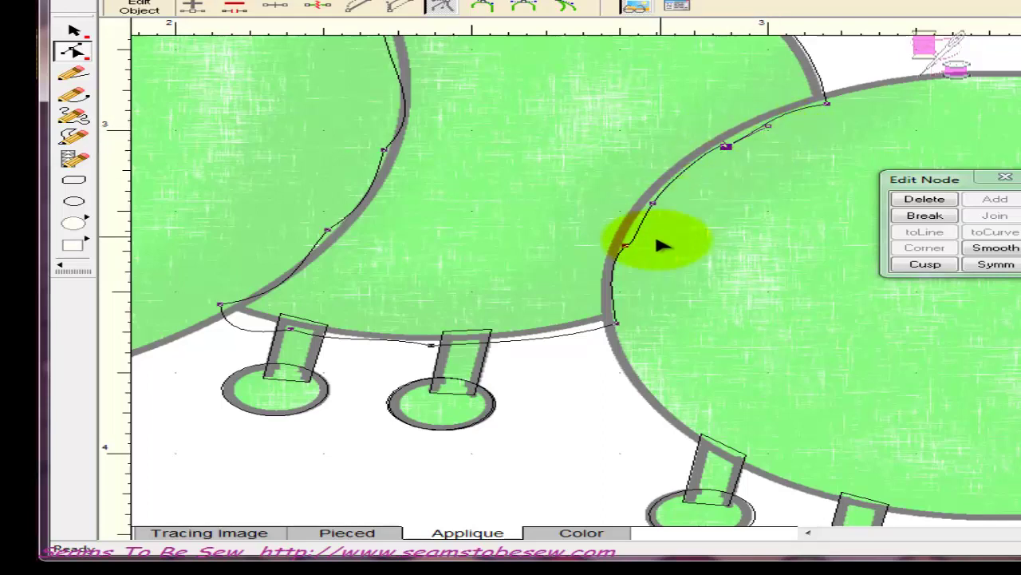
left_click(615, 283)
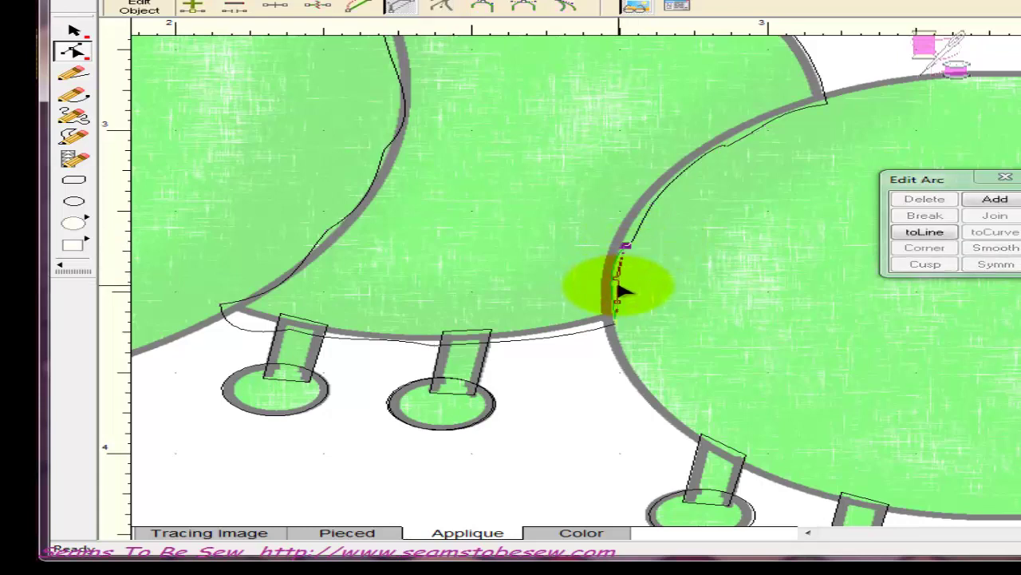
left_click(620, 317)
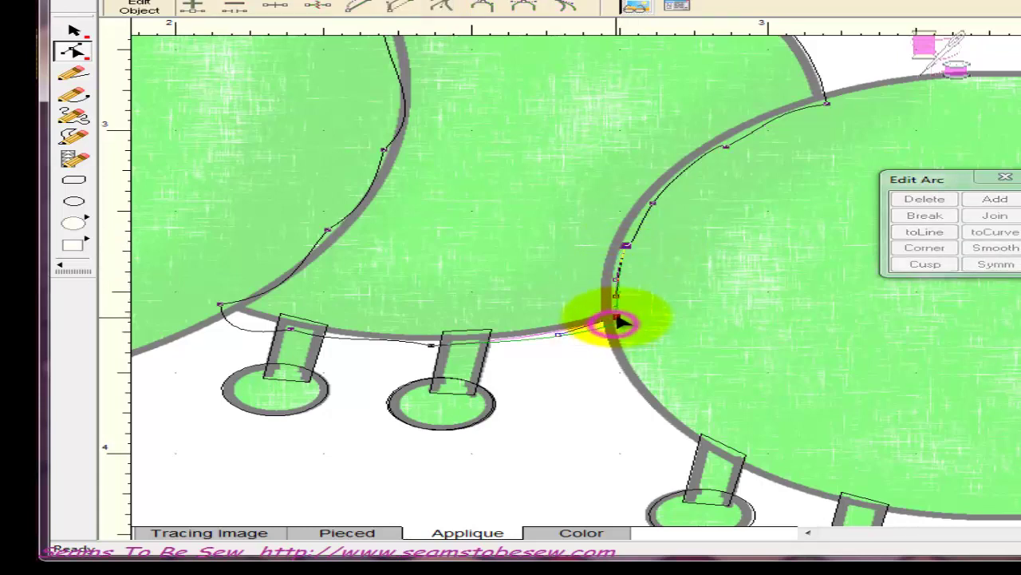
Step: Move the nodes and reshape the curves along the first segment's lower edge so they follow the picture across both legs
left_click(438, 345)
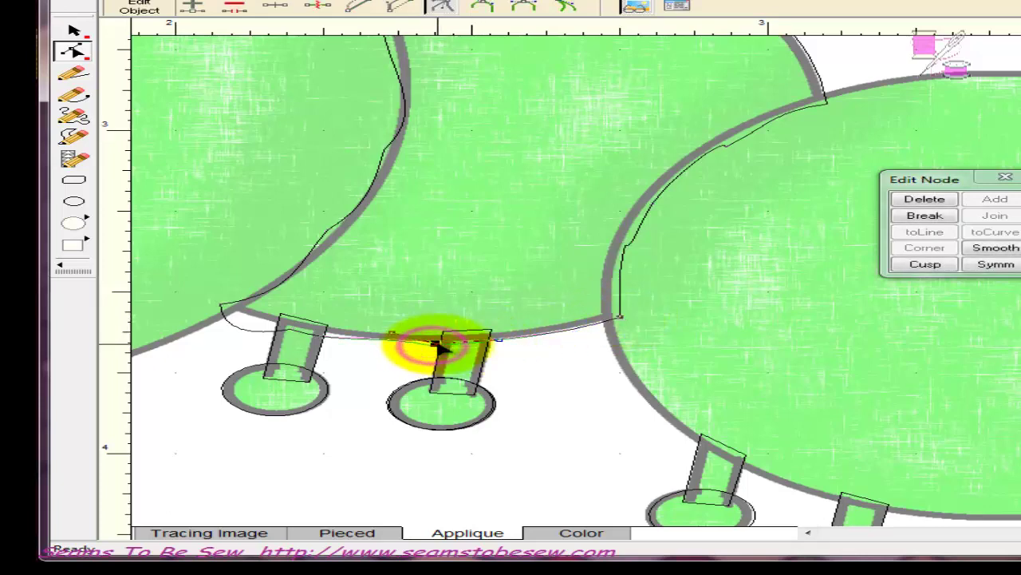
left_click(292, 334)
left_click(297, 331)
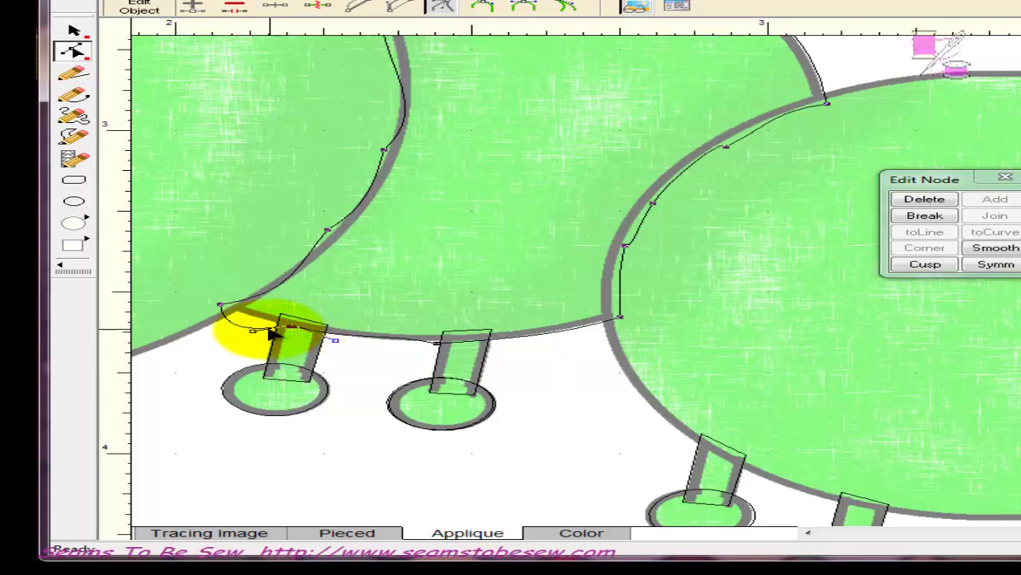
left_click(391, 338)
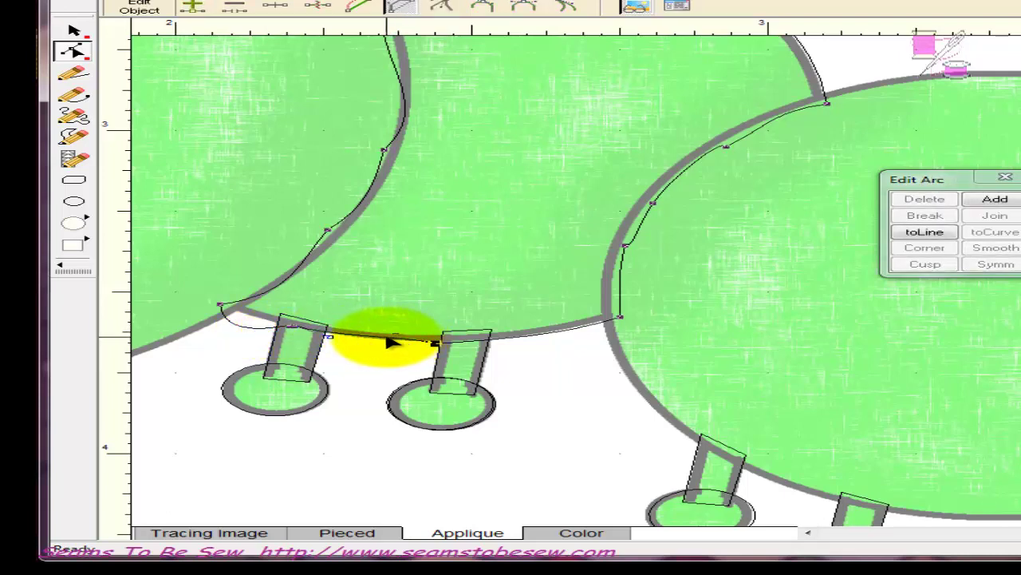
left_click(375, 337)
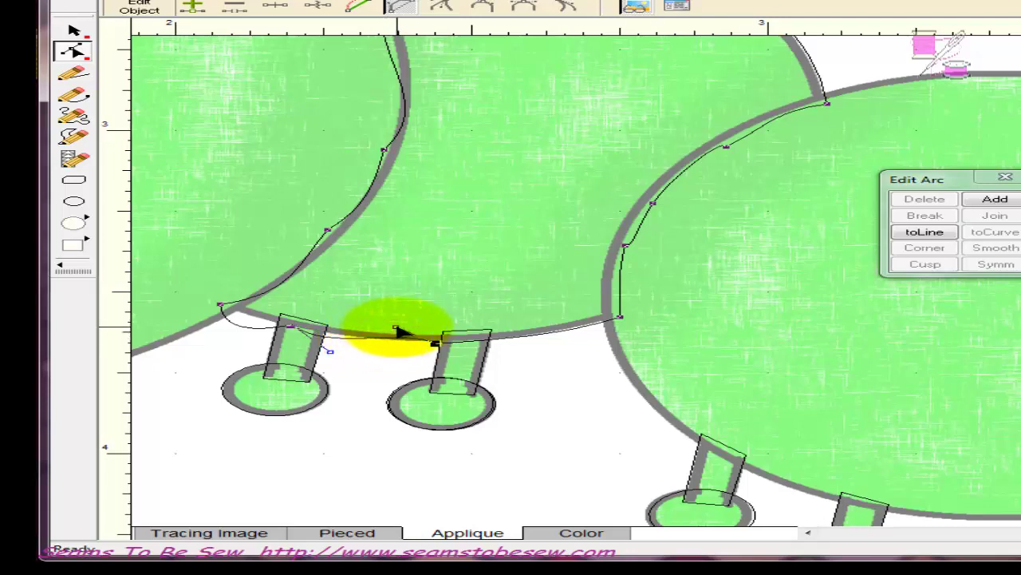
left_click(396, 328)
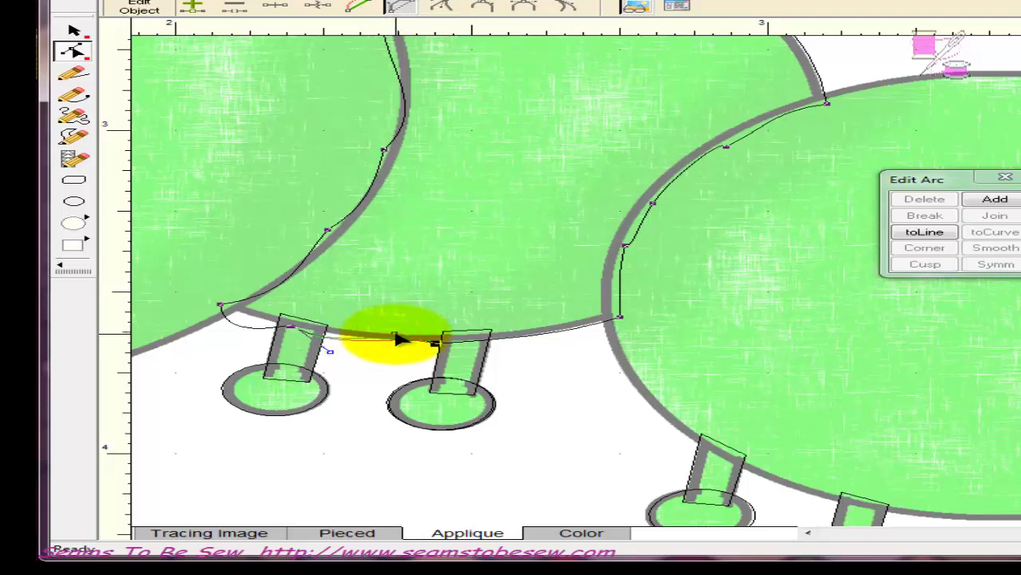
left_click(344, 340)
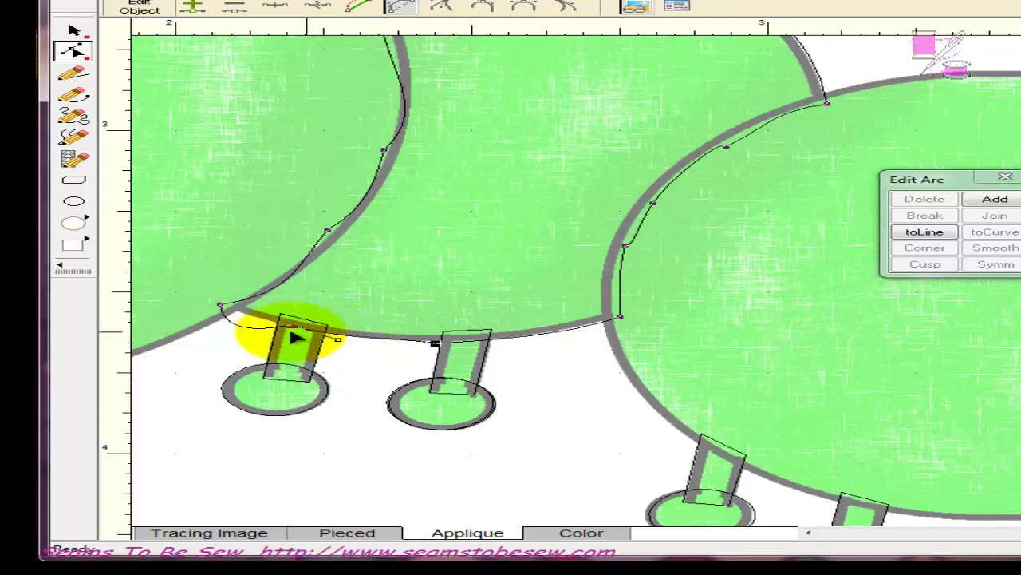
left_click(244, 324)
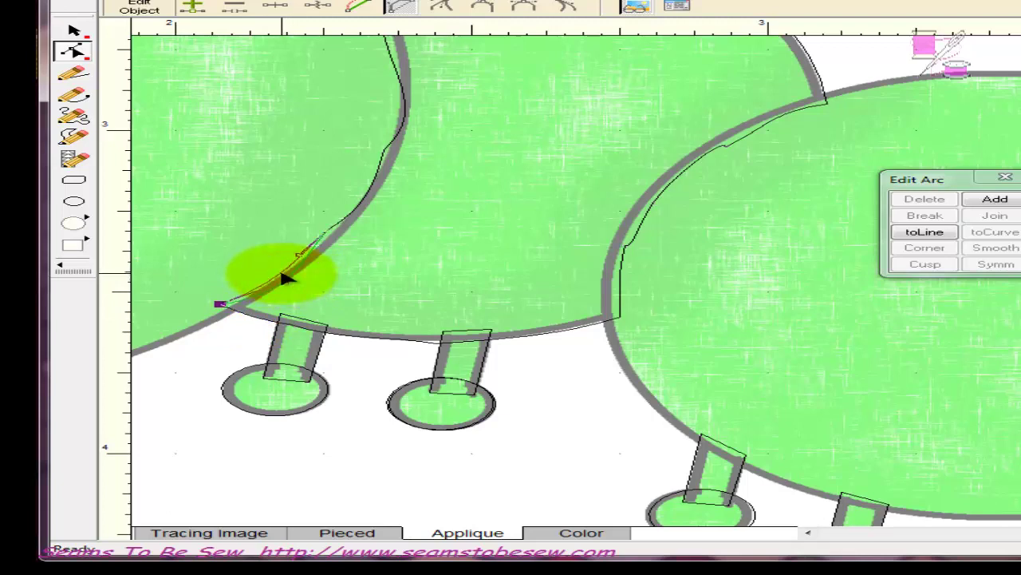
Step: Move the nodes and reshape the curves along the first segment's side beside the head, including its upper corner, to follow the picture
left_click(361, 193)
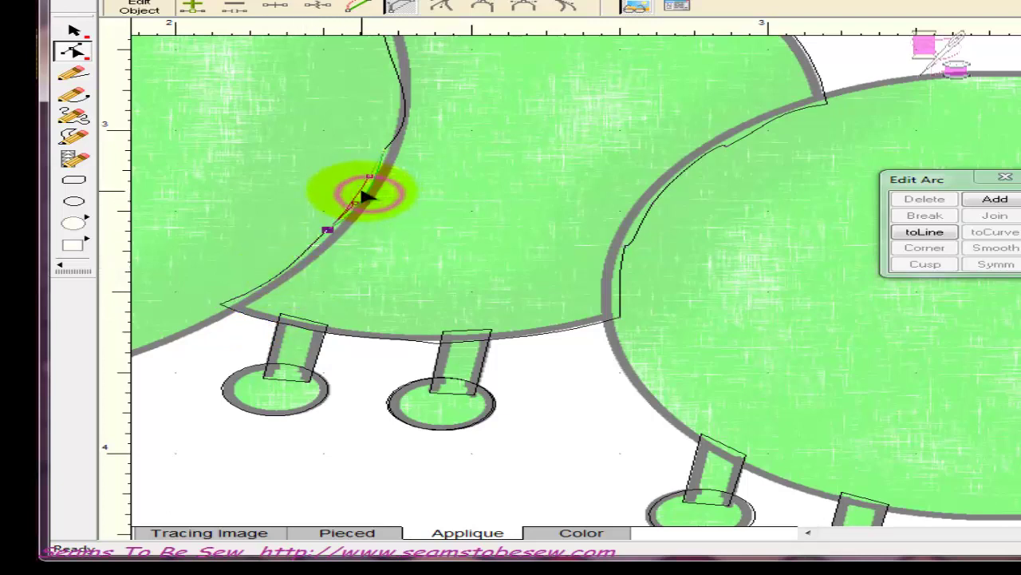
left_click(398, 104)
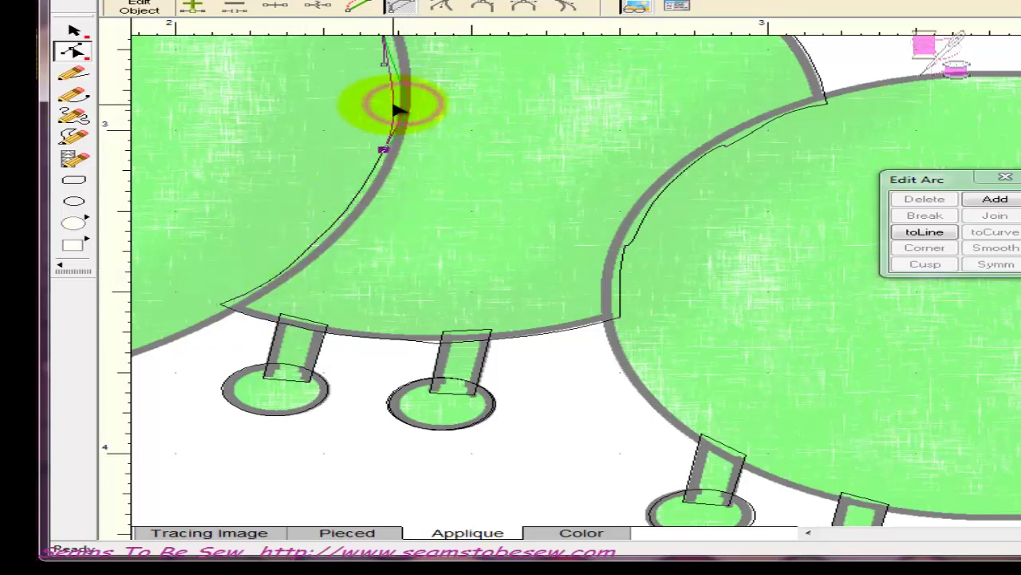
scroll(407, 104, "up", 4)
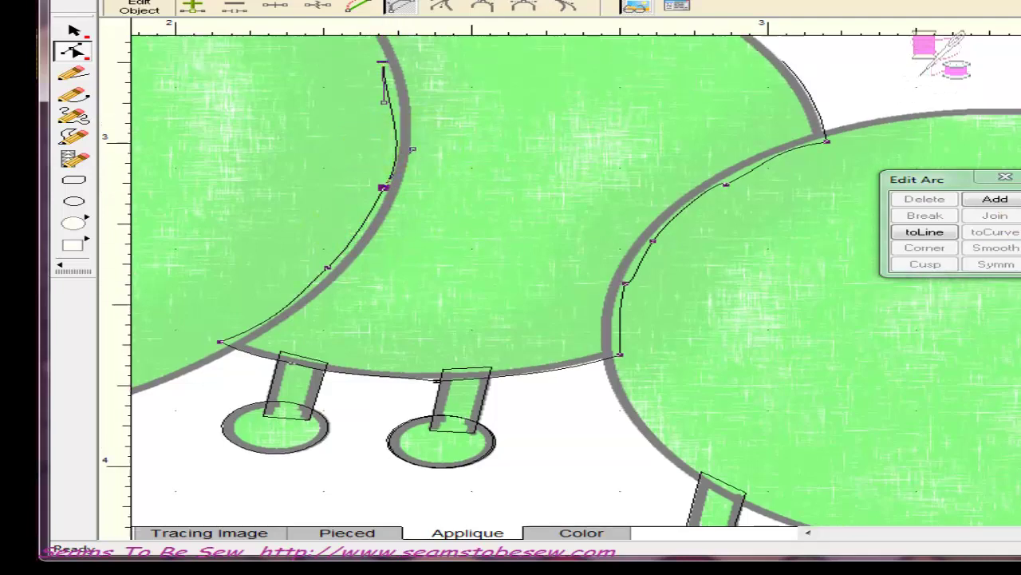
left_click(303, 90)
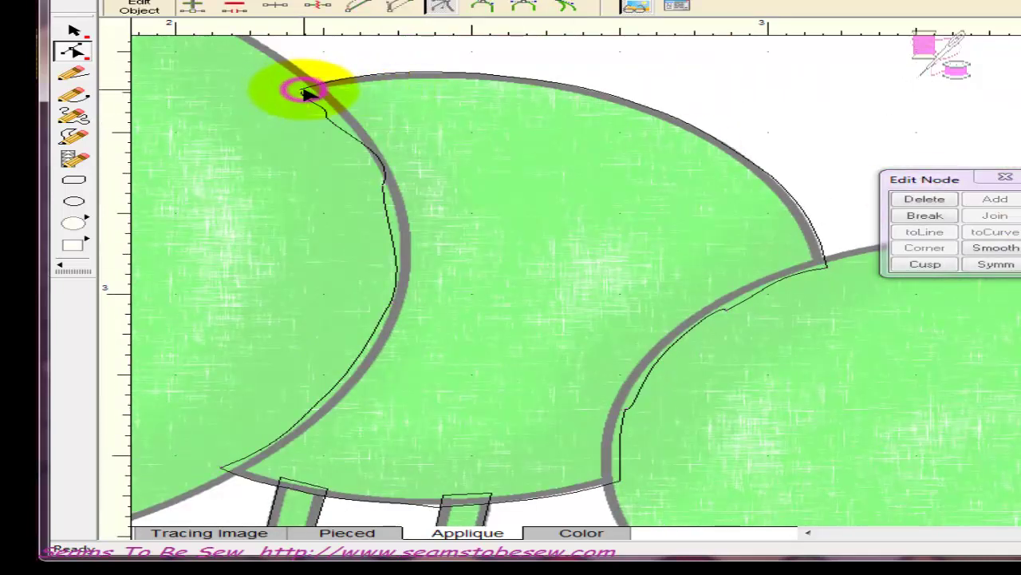
left_click_drag(305, 92, 335, 121)
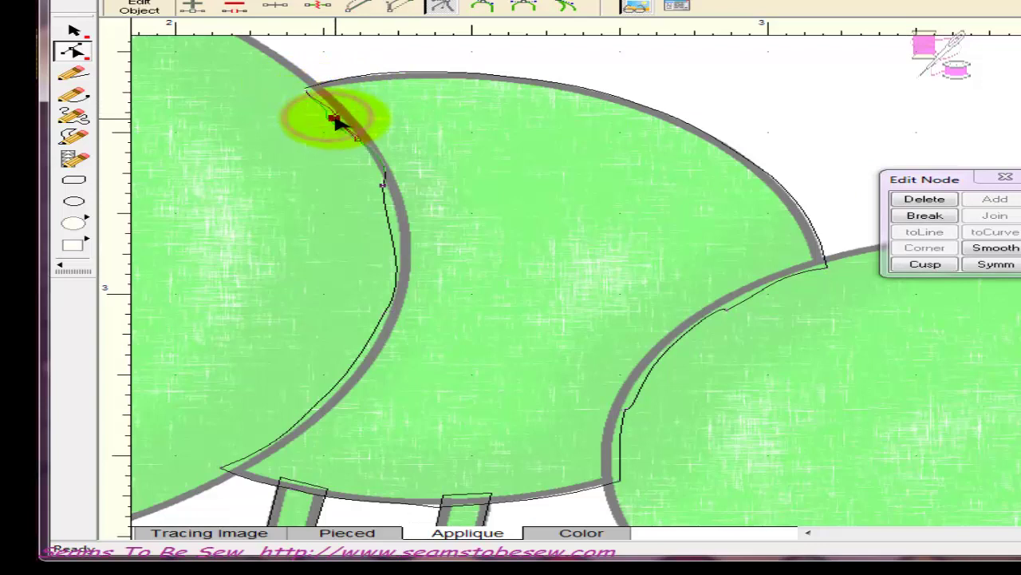
left_click(380, 163)
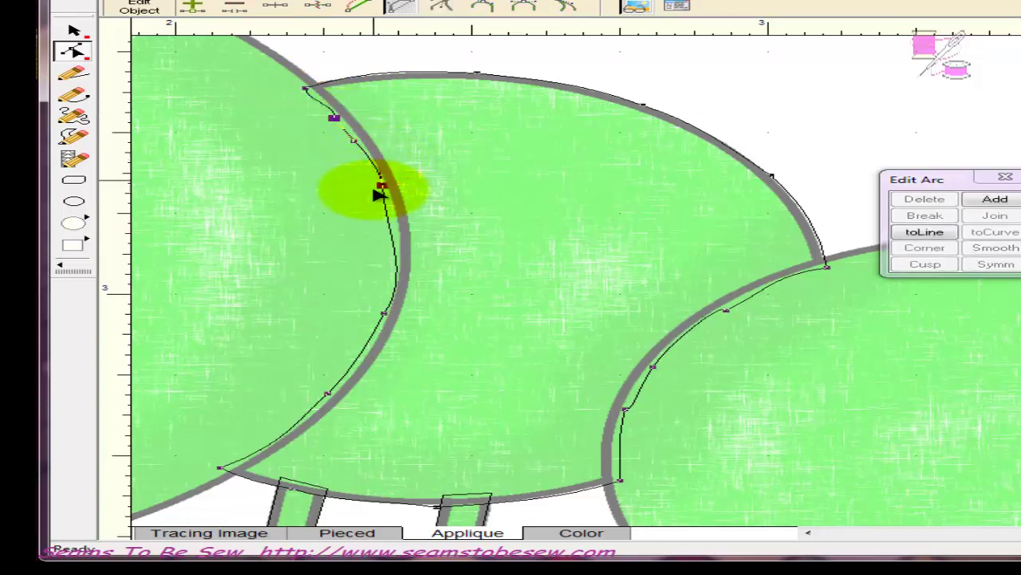
left_click(391, 212)
left_click_drag(391, 211, 399, 251)
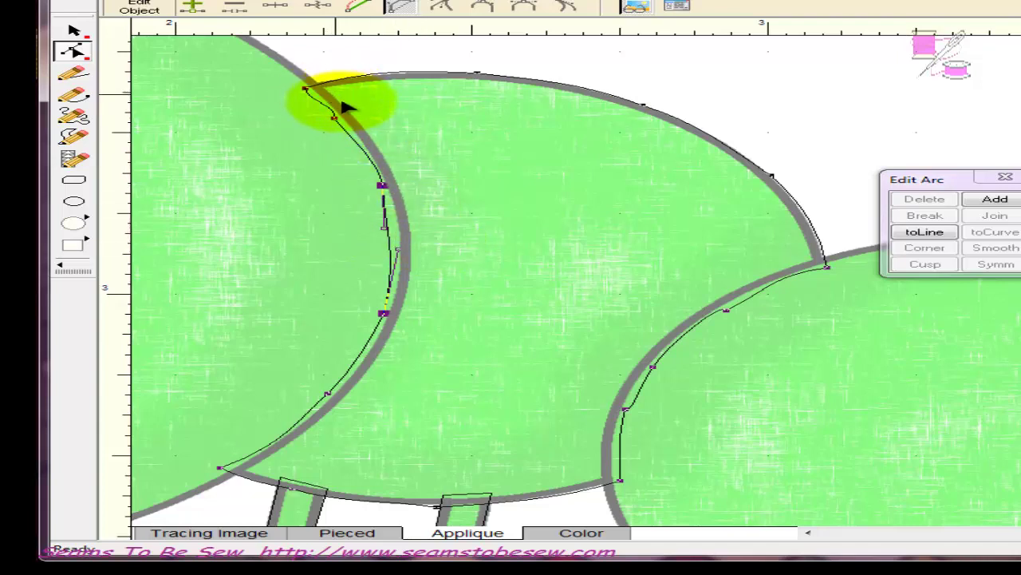
left_click(365, 160)
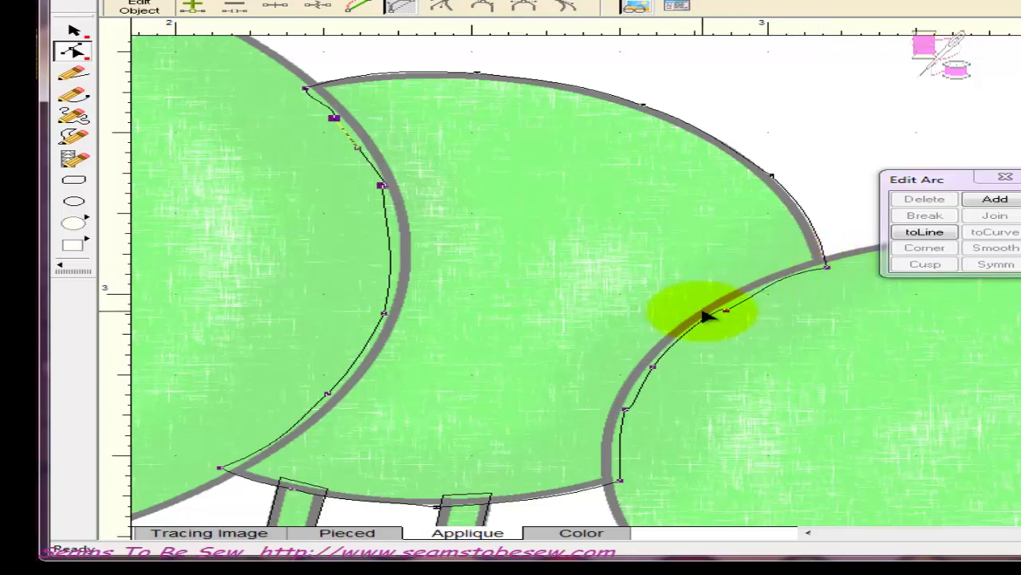
left_click(814, 308)
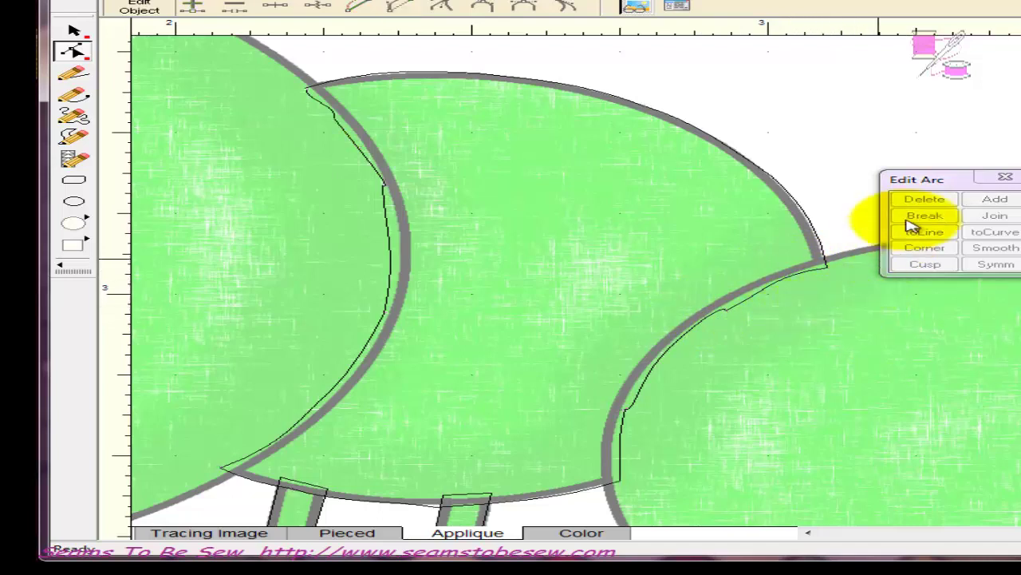
Step: Draw a simple oval over the second body segment, spanning its full width in the picture
left_click_drag(937, 179, 1011, 79)
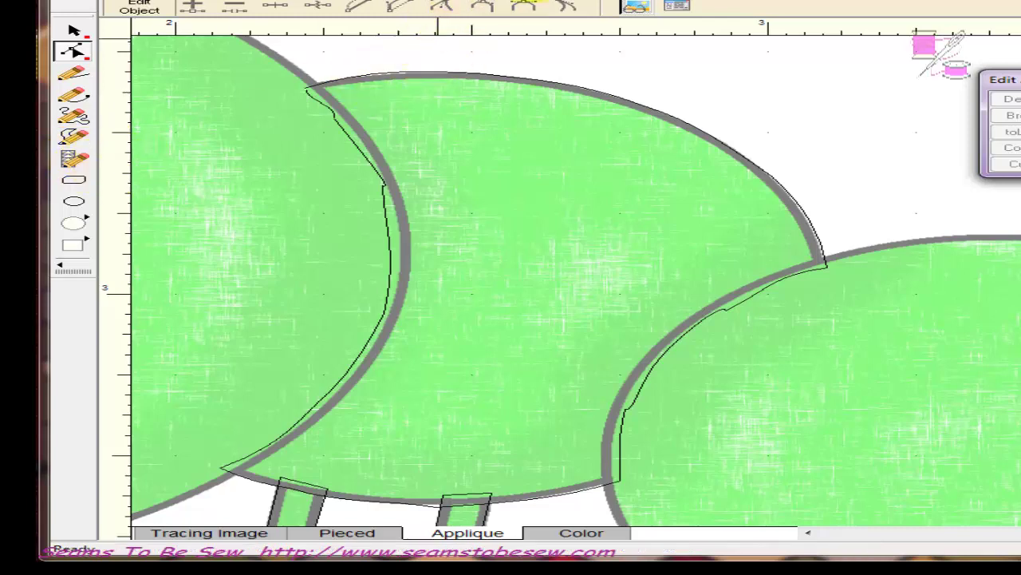
left_click(635, 6)
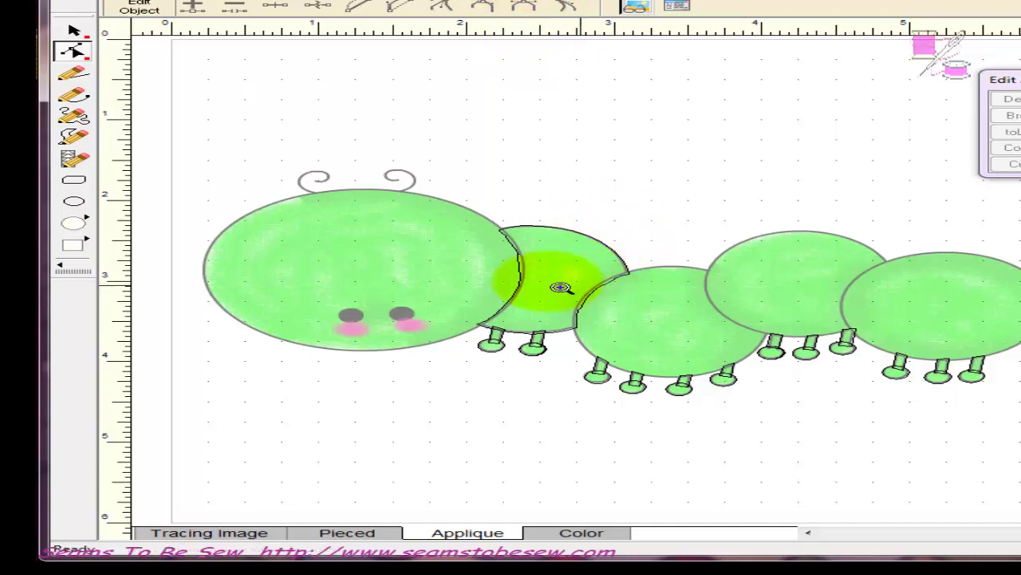
left_click_drag(543, 291, 799, 383)
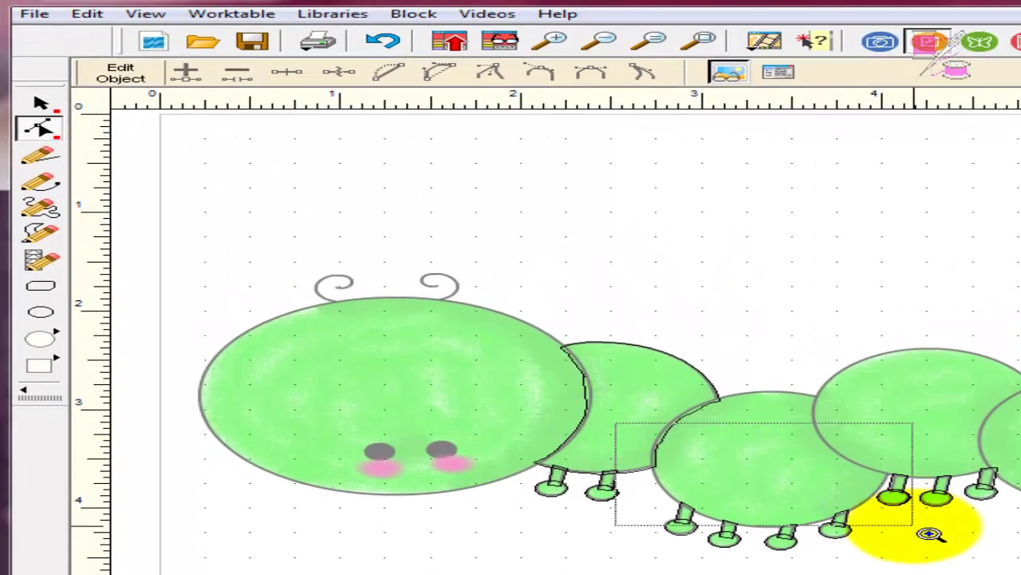
left_click_drag(930, 533, 926, 523)
left_click(699, 41)
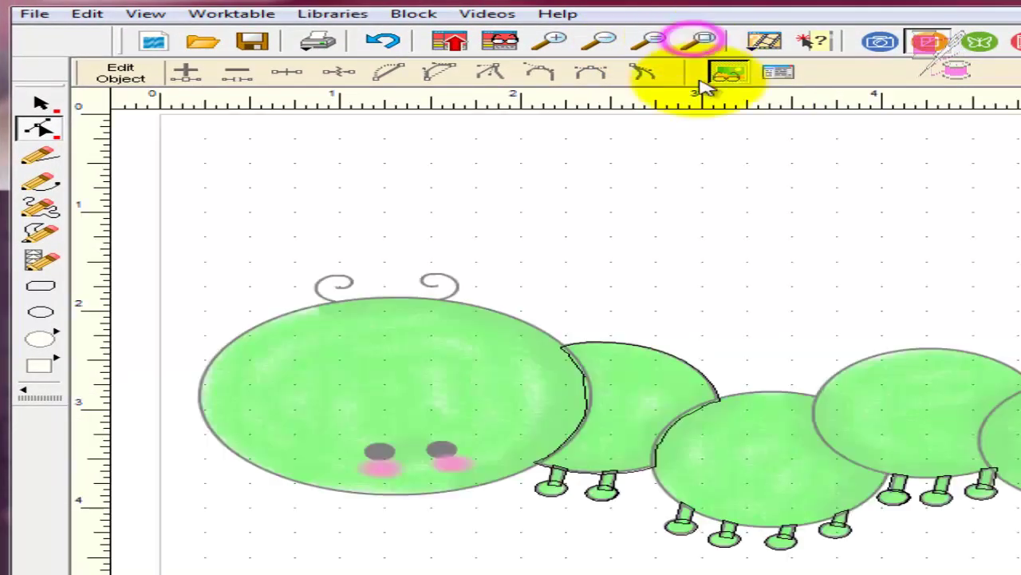
left_click(554, 40)
left_click_drag(635, 373, 930, 544)
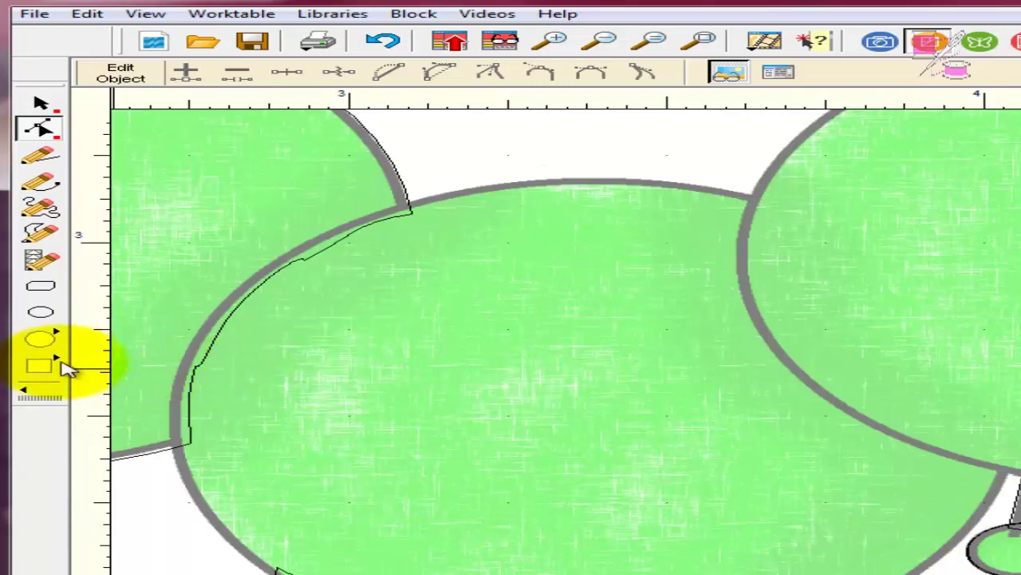
left_click(39, 339)
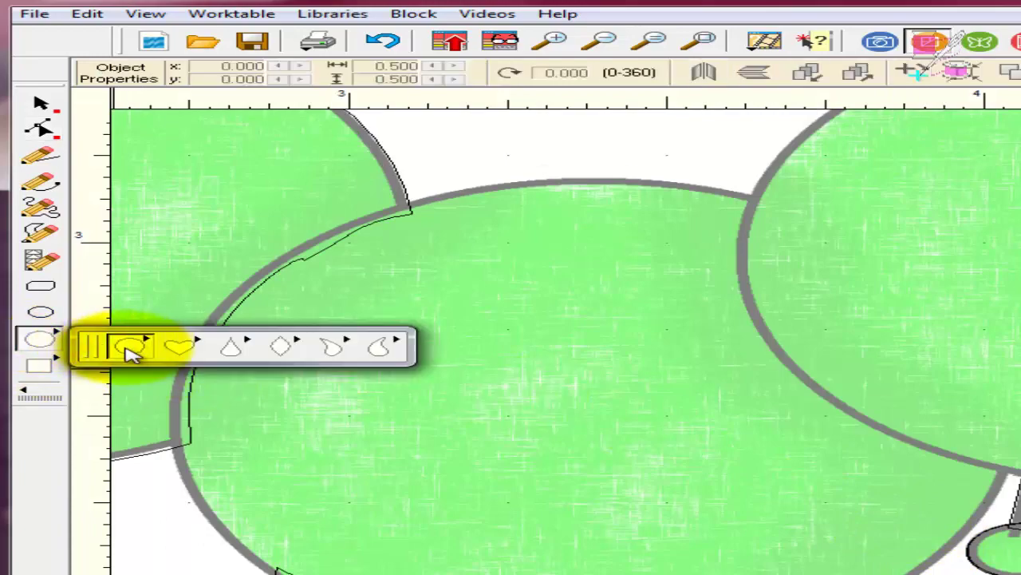
left_click(132, 349)
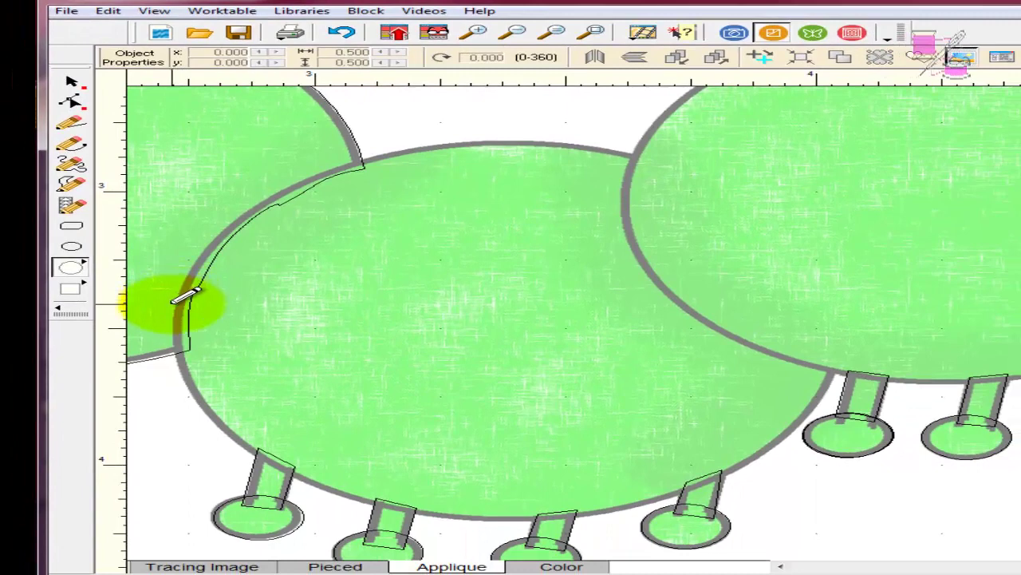
left_click_drag(174, 302, 844, 352)
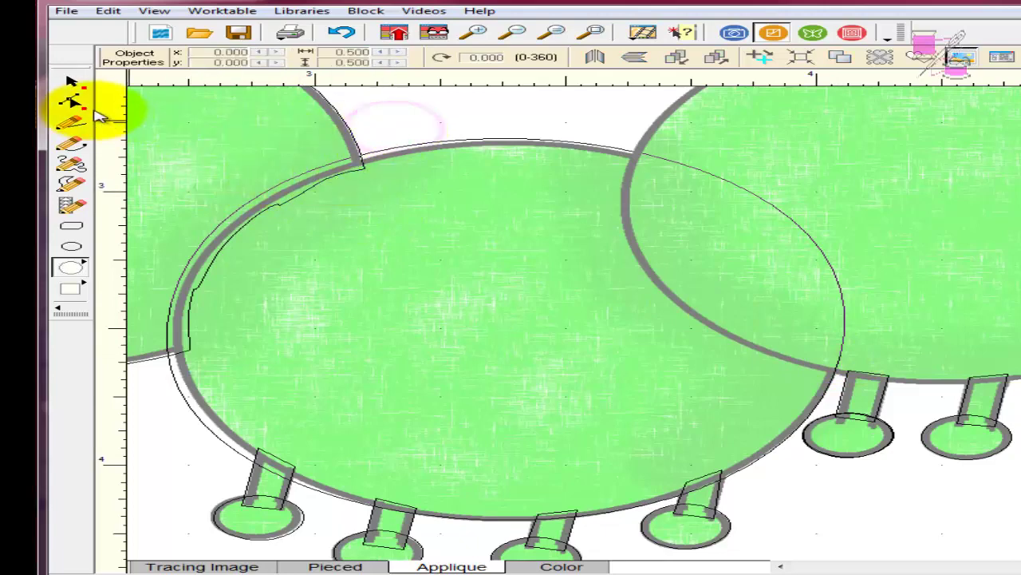
Step: Select the new oval's upper curve for editing and examine its handles against the picture
left_click(71, 100)
left_click(287, 184)
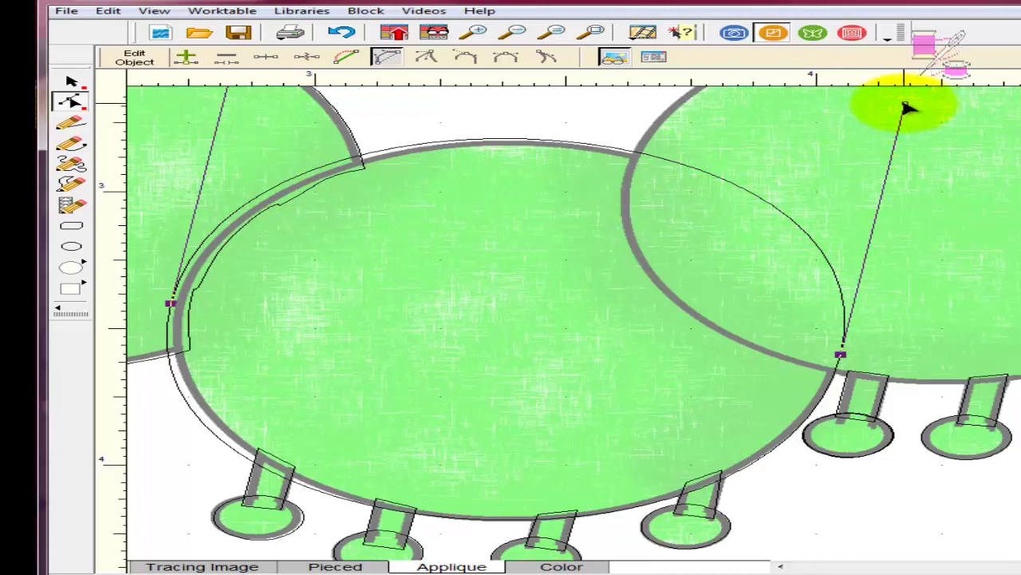
scroll(468, 285, "up", 2)
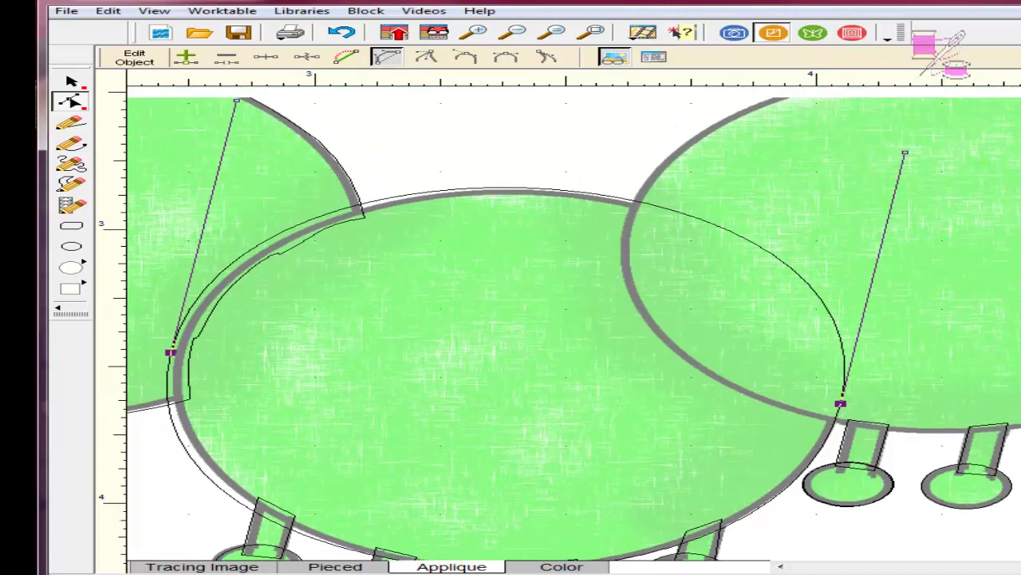
left_click(468, 285)
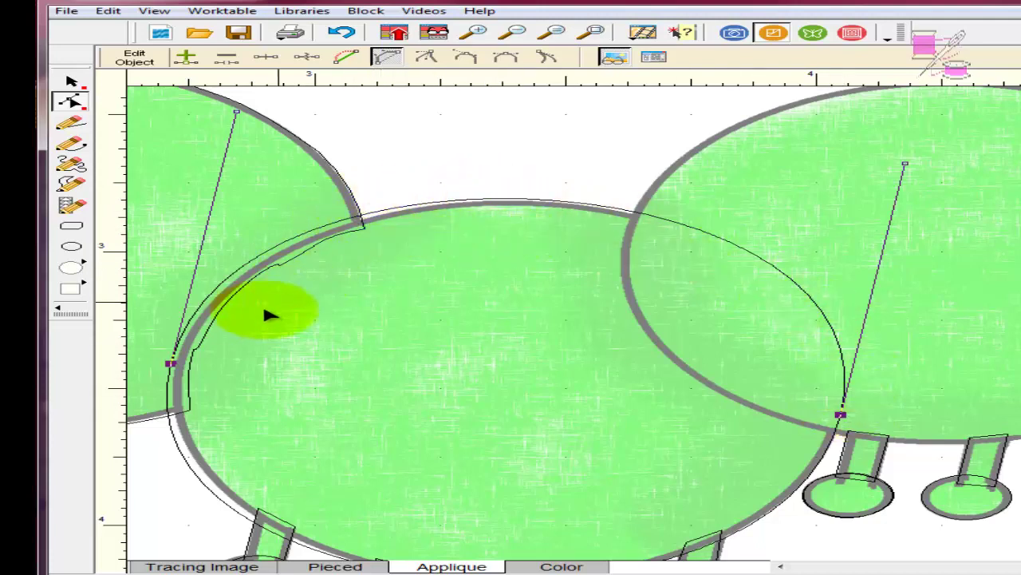
left_click(501, 164)
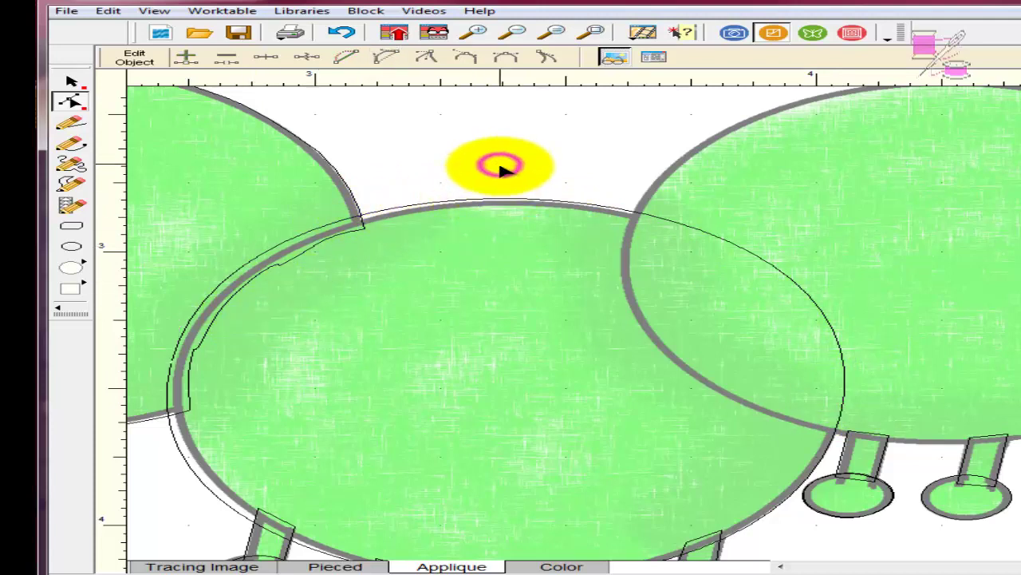
left_click(510, 199)
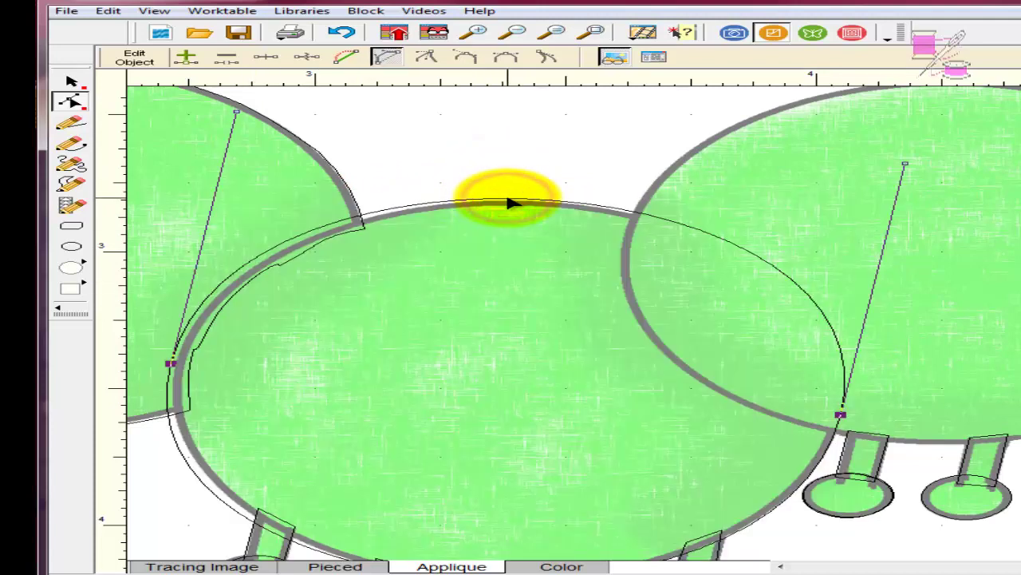
left_click(510, 178)
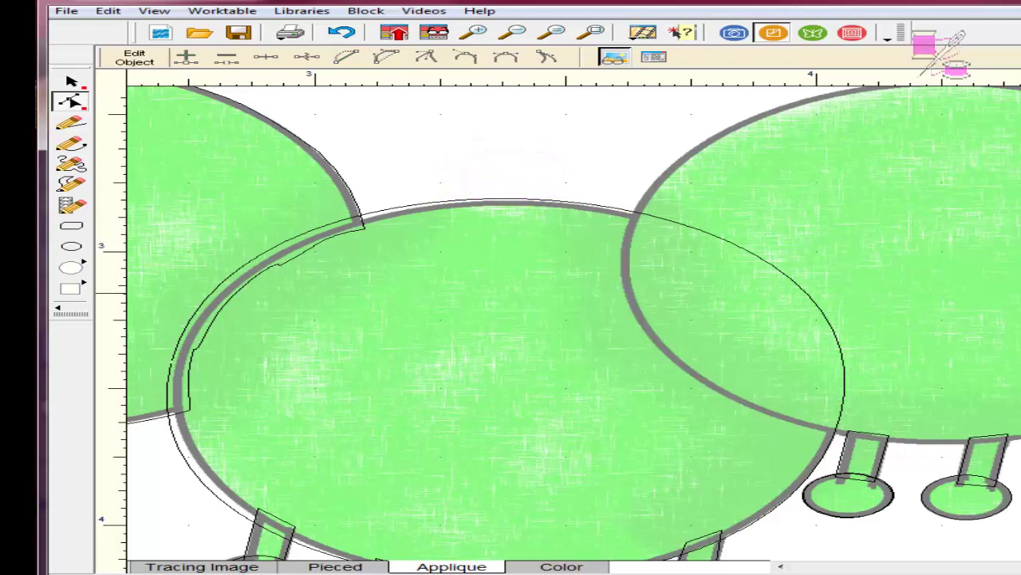
Step: Open the Edit Arc options for the oval's lower curve and adjust its handle at the first segment's end to fit the outline
scroll(480, 404, "down", 4)
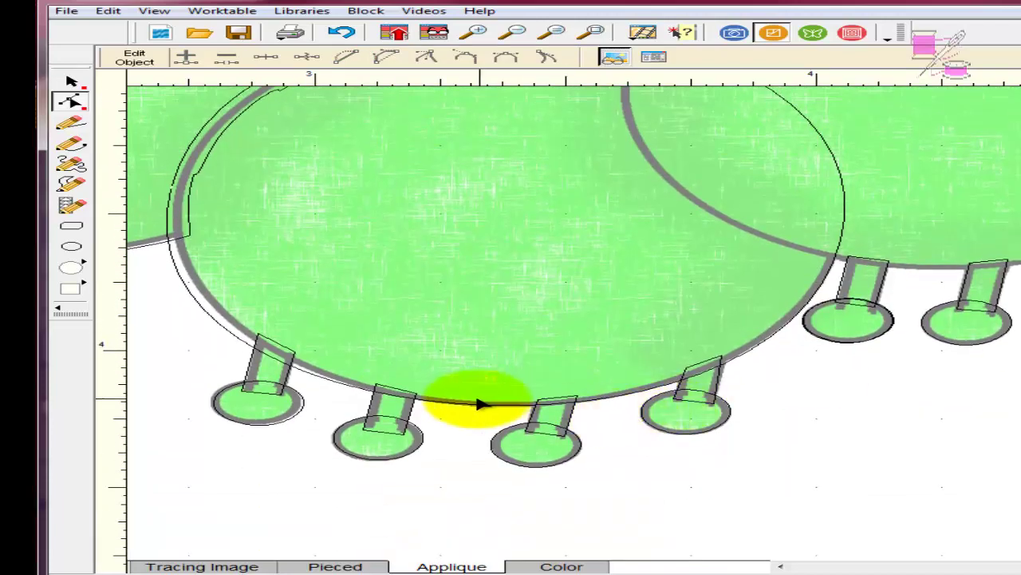
left_click(466, 408)
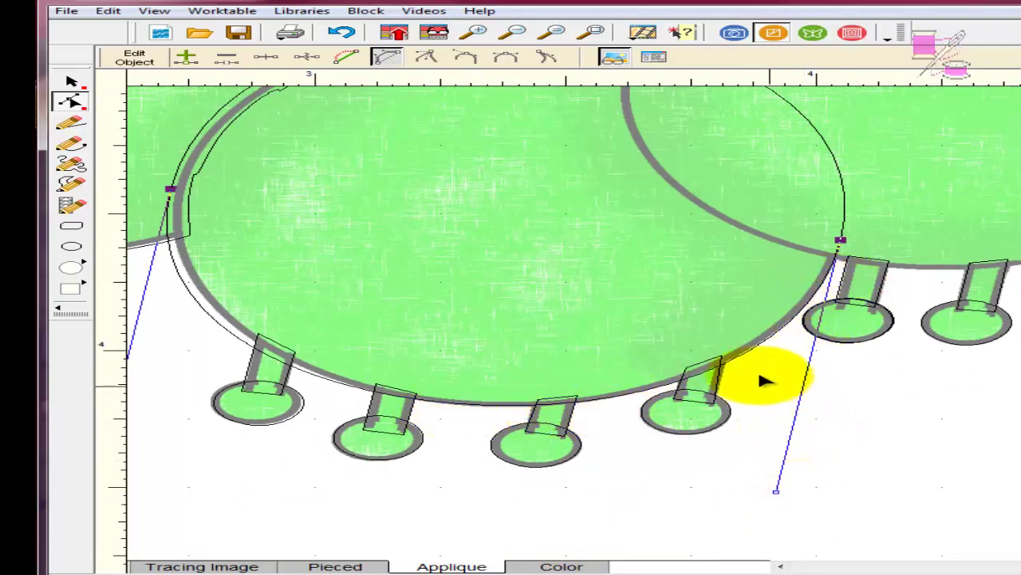
left_click(72, 102)
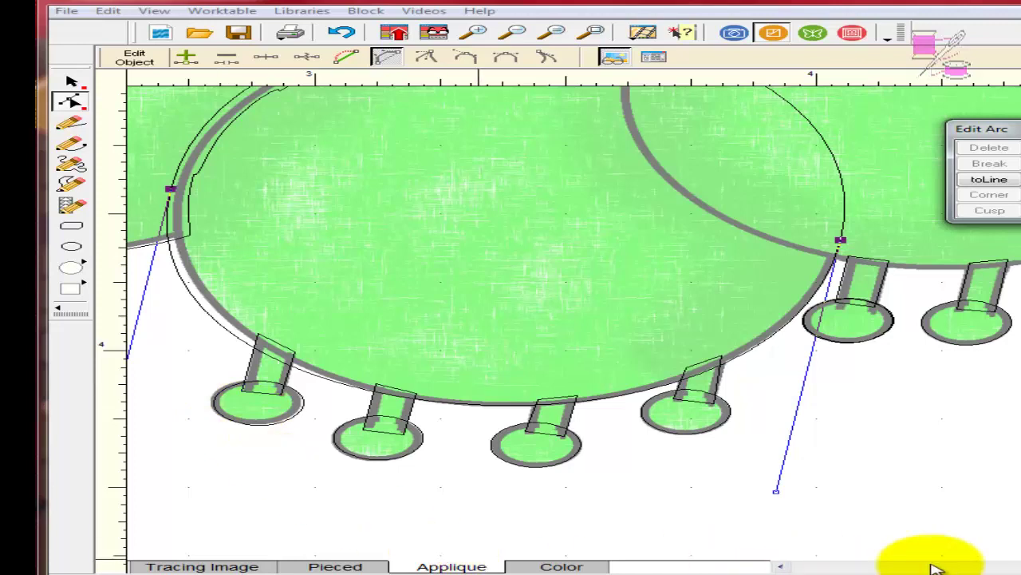
left_click(1009, 563)
left_click(1010, 563)
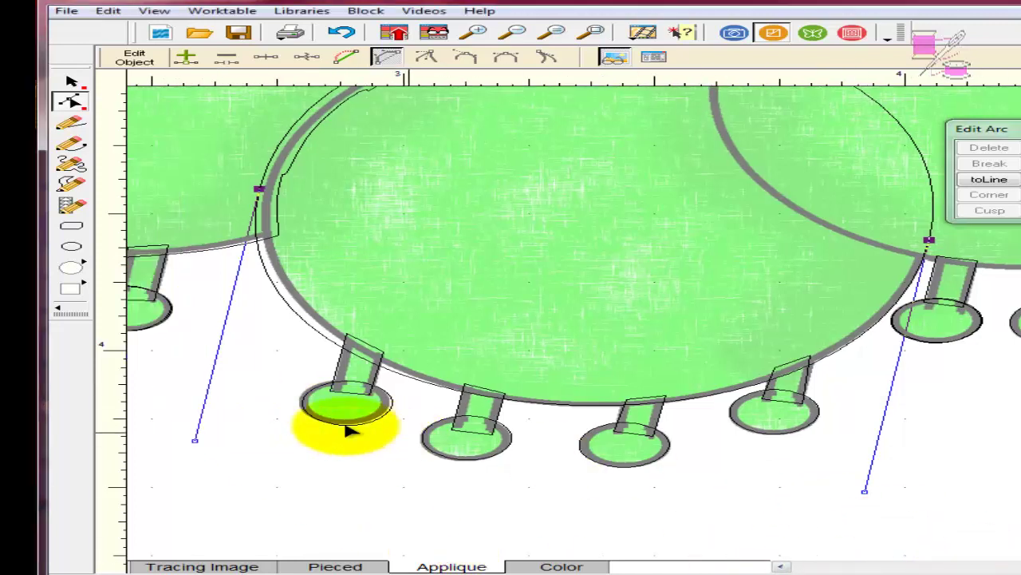
left_click_drag(195, 441, 225, 439)
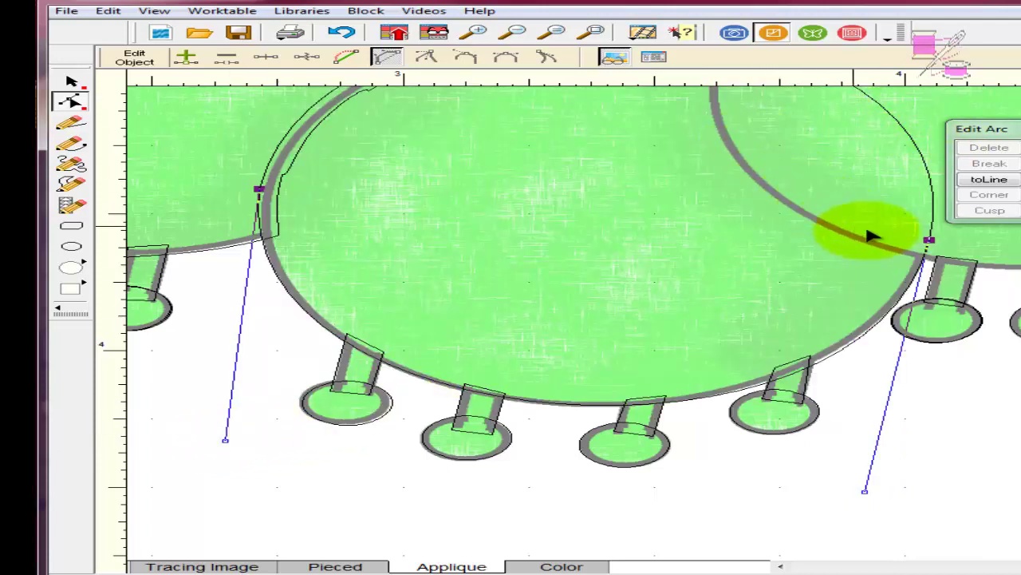
Step: Reshape the oval's lower curve near the third segment so it follows the picture above the last leg
left_click(925, 242)
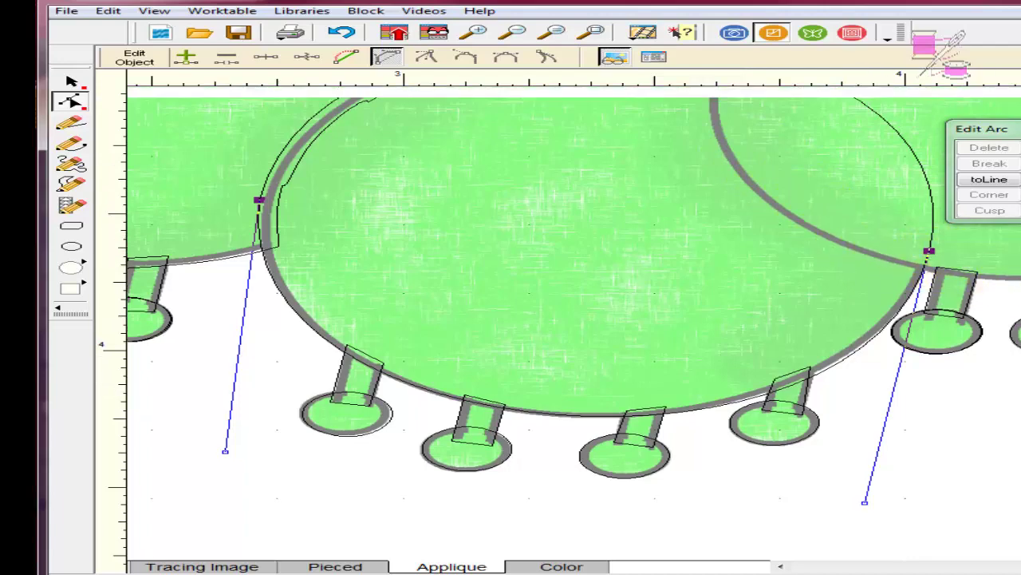
scroll(559, 296, "up", 3)
left_click(918, 326)
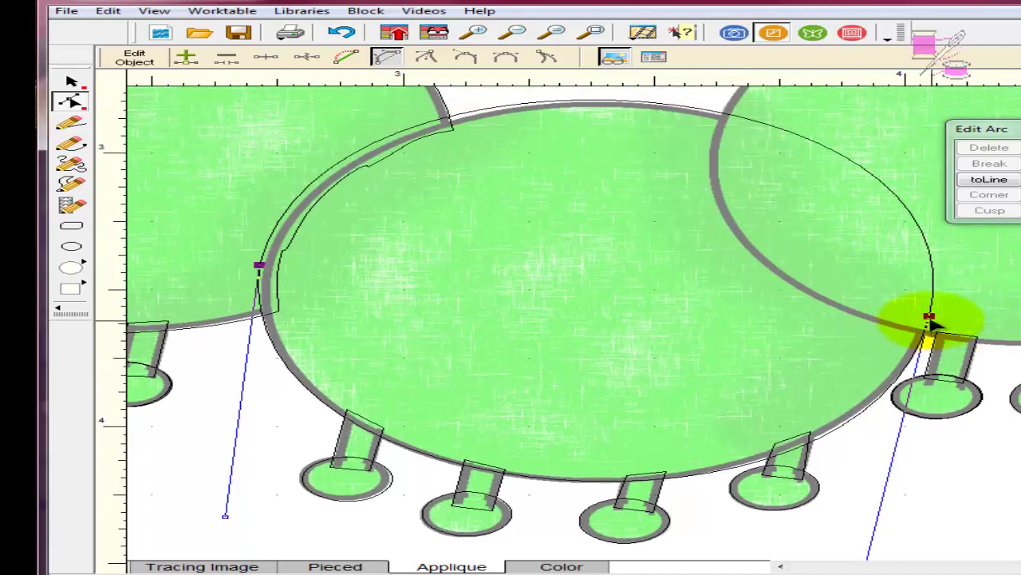
left_click(931, 320)
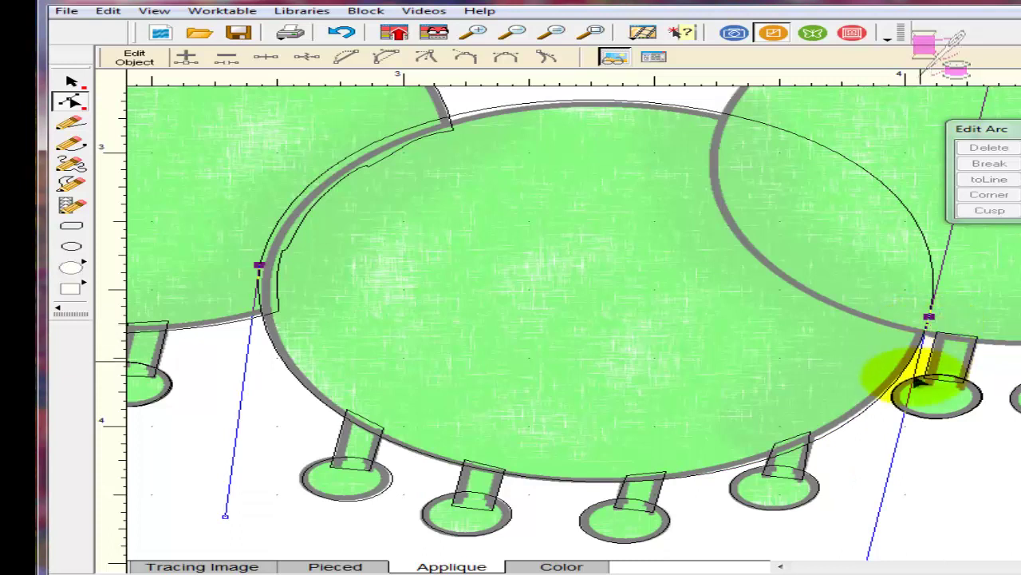
left_click(802, 453)
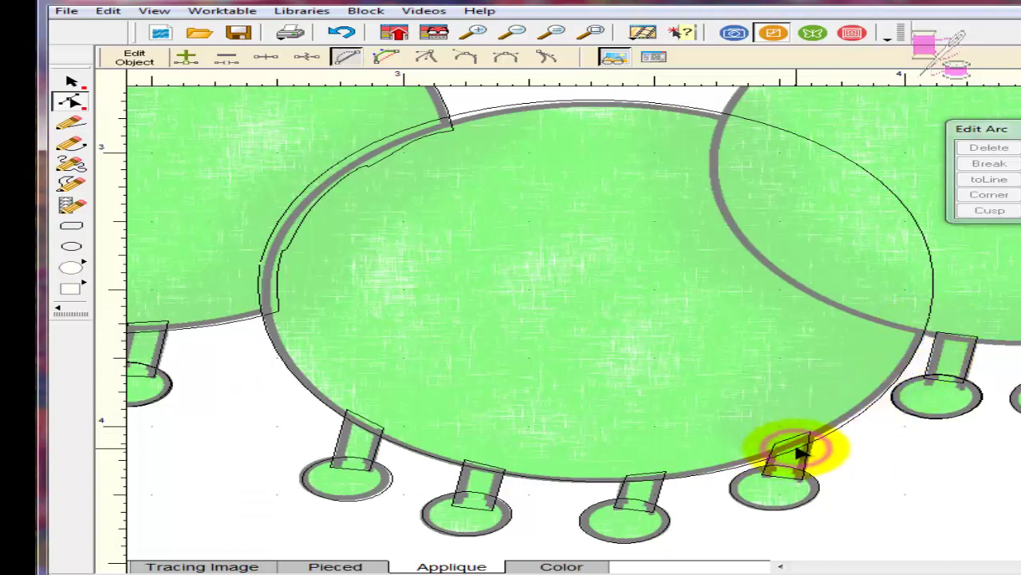
left_click(830, 439)
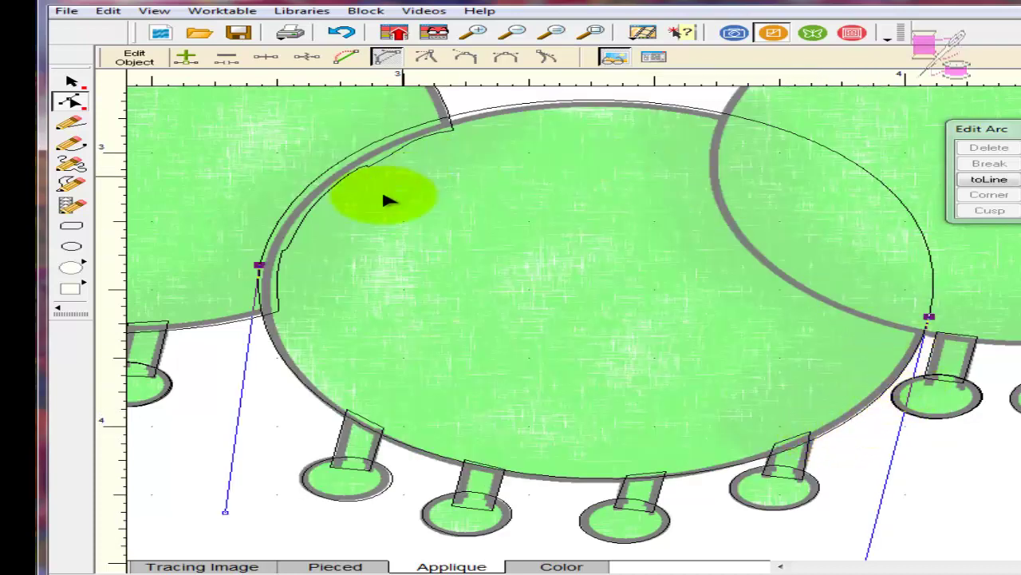
Step: Add a node at the middle of the oval's upper curve
left_click(709, 95)
left_click(680, 106)
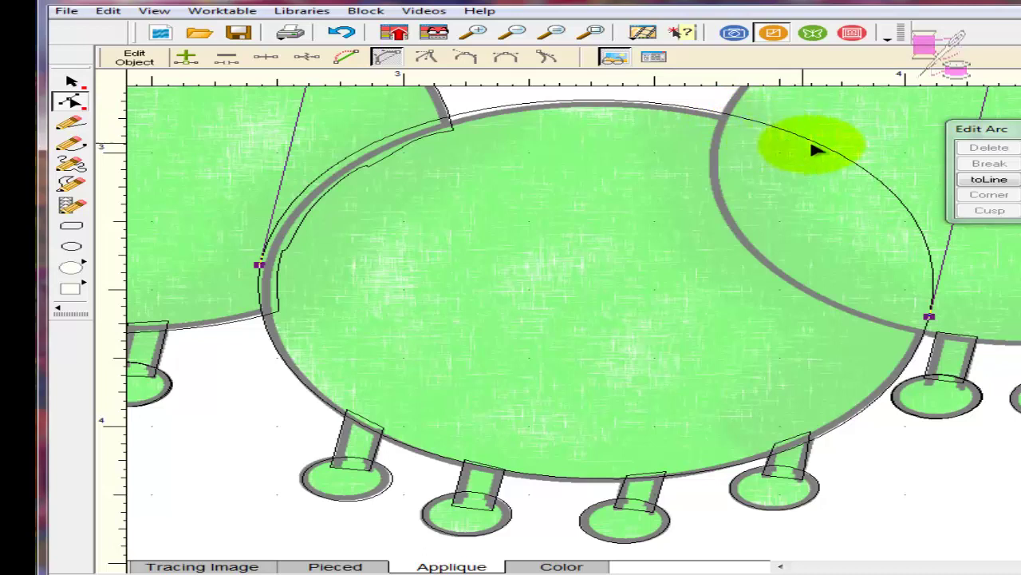
left_click(990, 163)
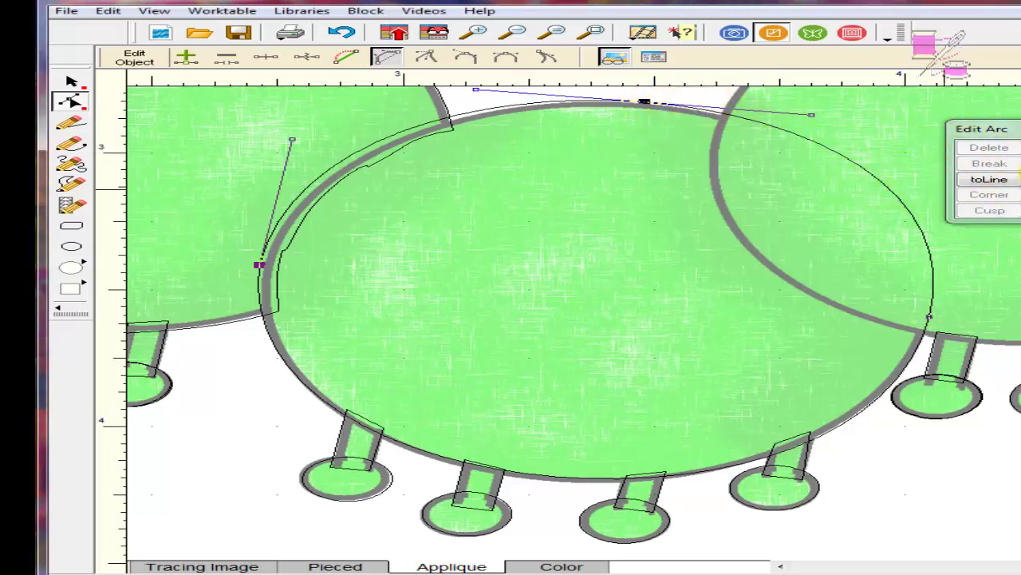
Step: Add a node on the oval's upper curve beside the first segment and another on its stretch over the third segment
left_click(998, 163)
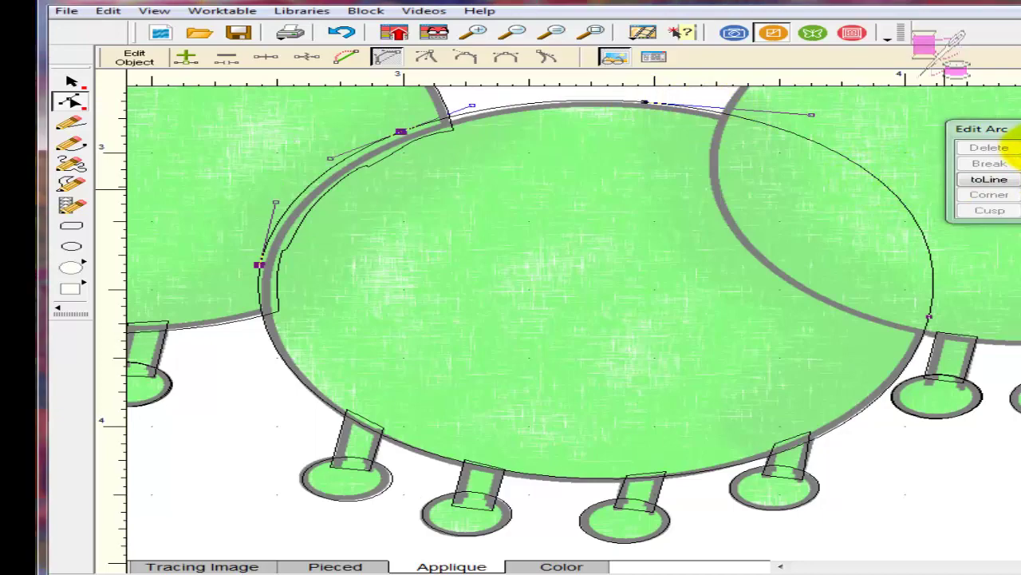
left_click(838, 156)
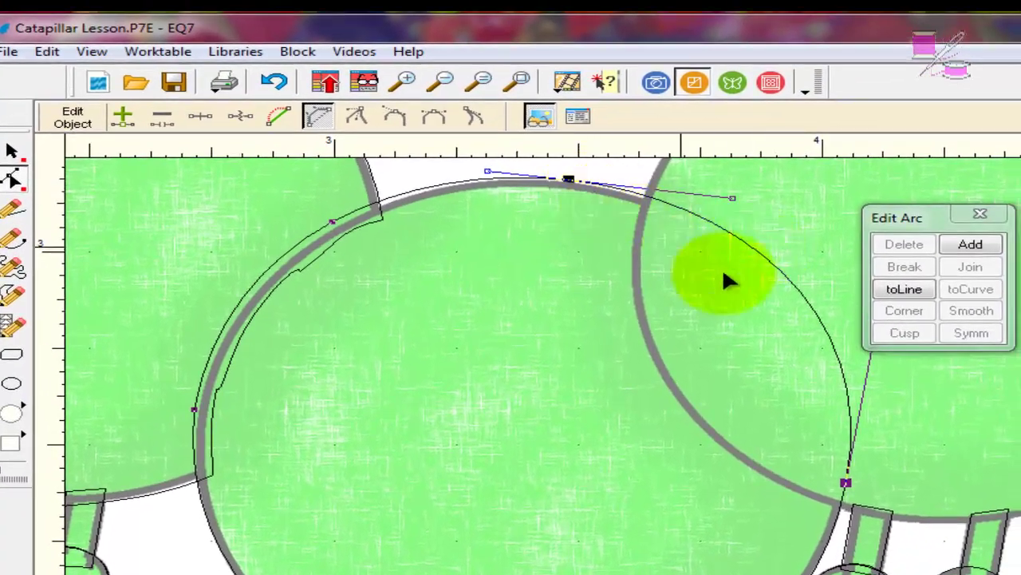
left_click(971, 251)
left_click(778, 274)
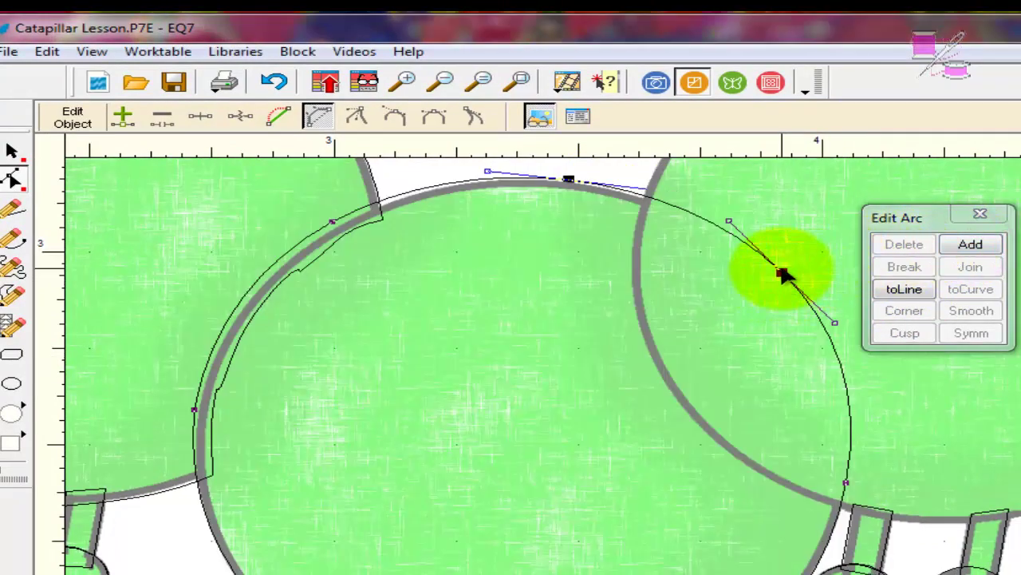
left_click(778, 271)
left_click(793, 201)
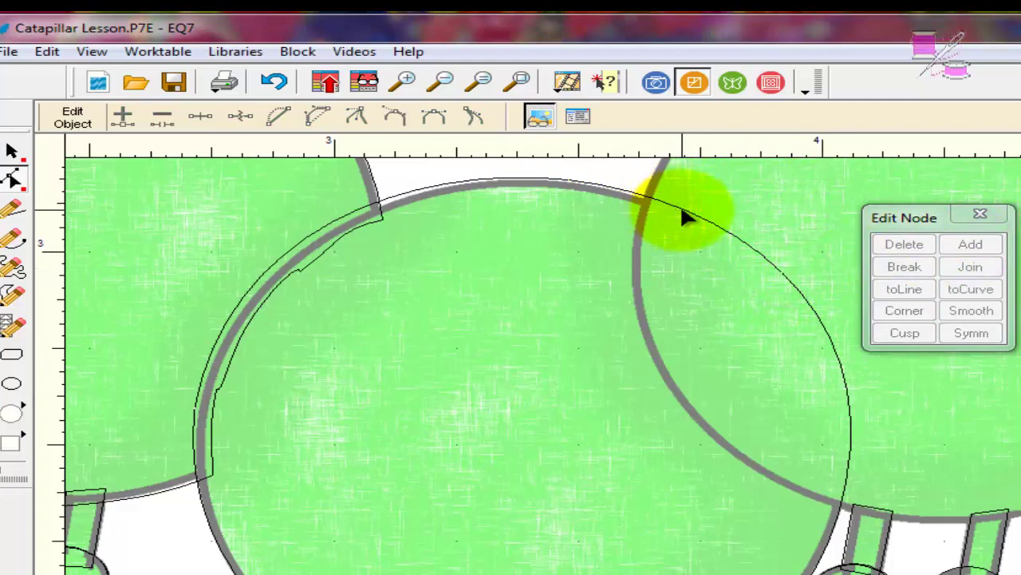
Step: Add a node on the upper curve near the third segment's edge and move it to where the two picture outlines meet
left_click(684, 214)
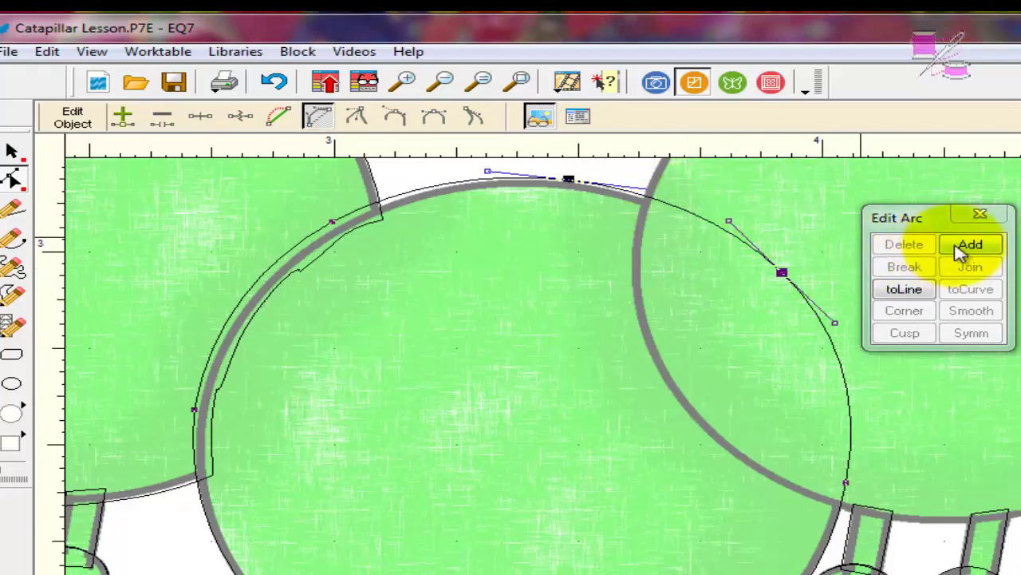
left_click(960, 251)
left_click(684, 213)
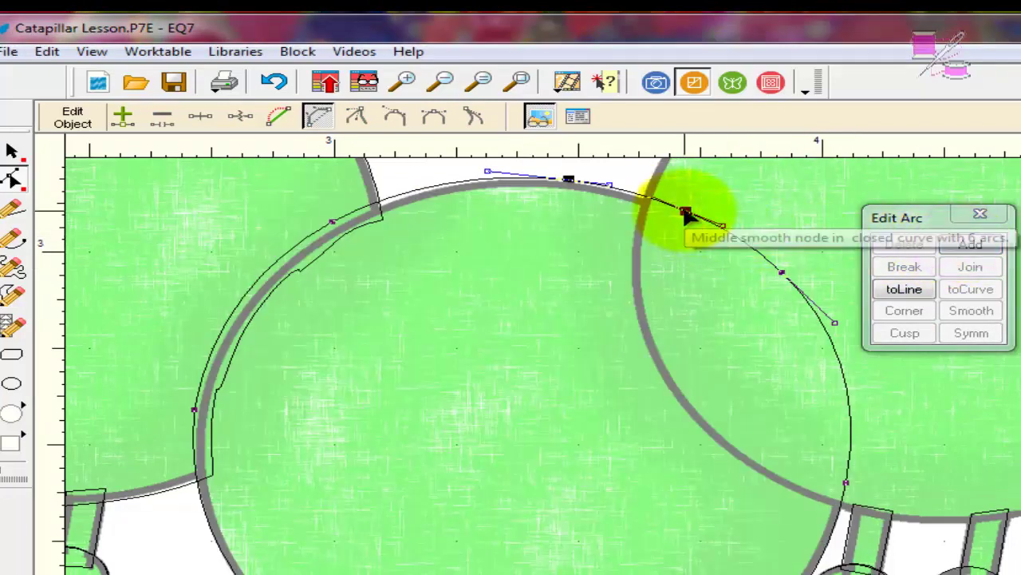
left_click_drag(687, 216, 677, 208)
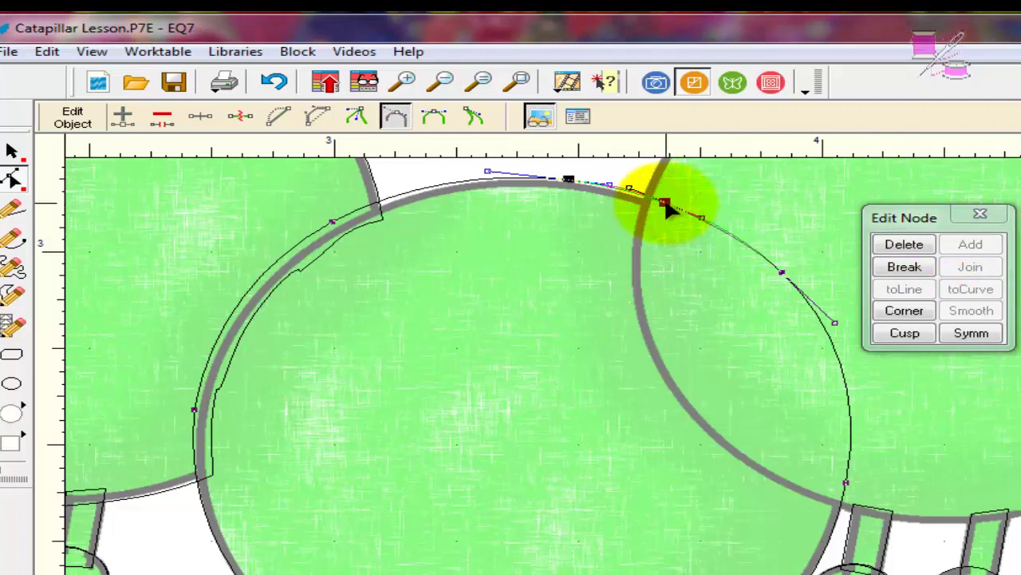
Step: Pull the node over the third segment in to its pictured edge and nudge the oval's end node down towards the leg
left_click(782, 273)
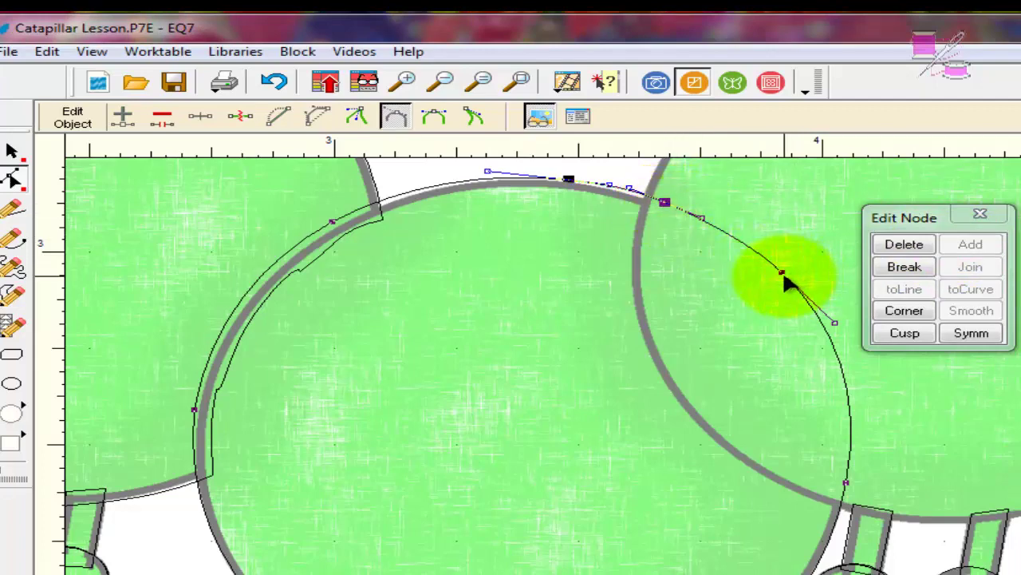
left_click_drag(782, 273, 669, 315)
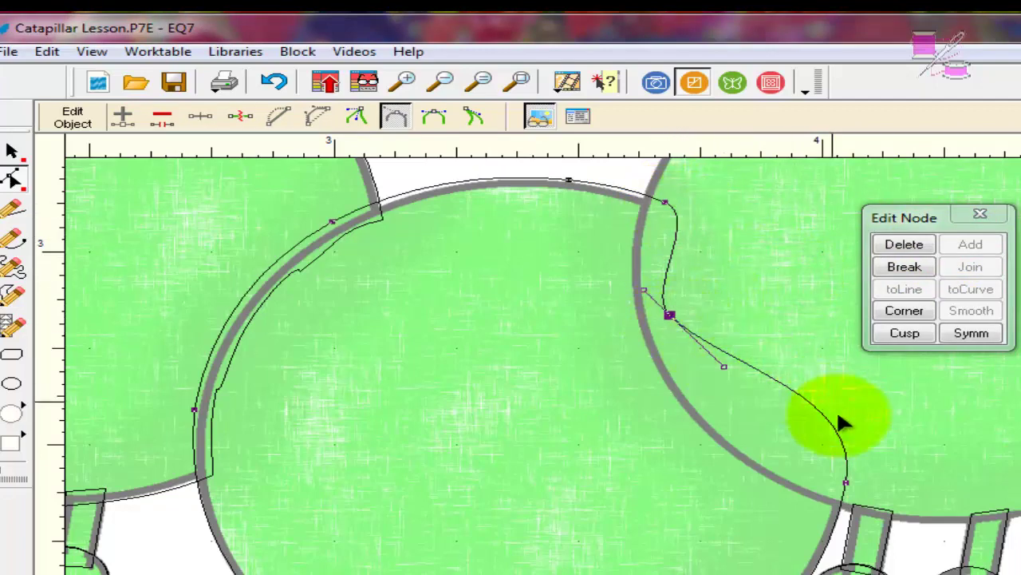
left_click_drag(846, 485, 846, 494)
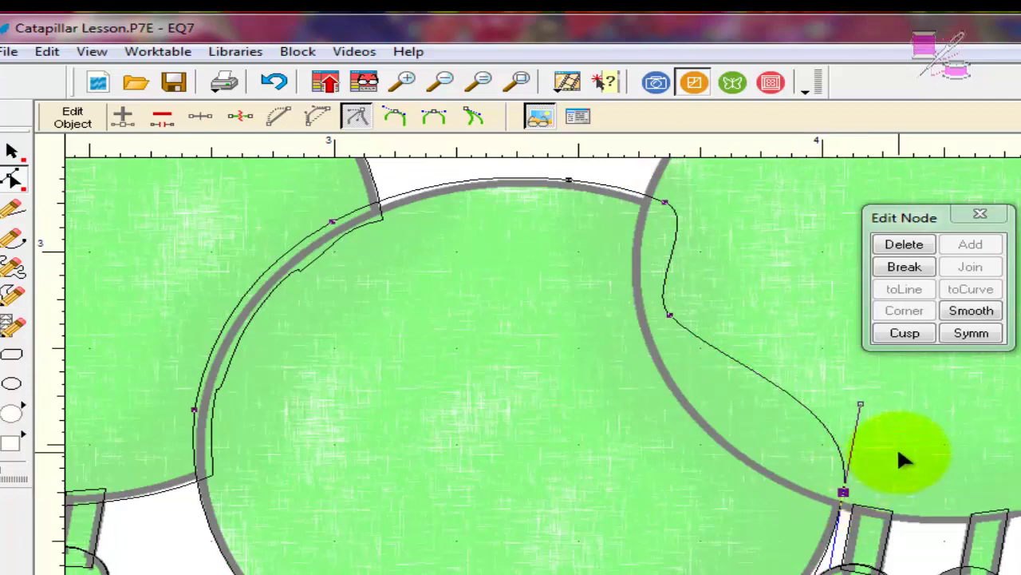
left_click(897, 452)
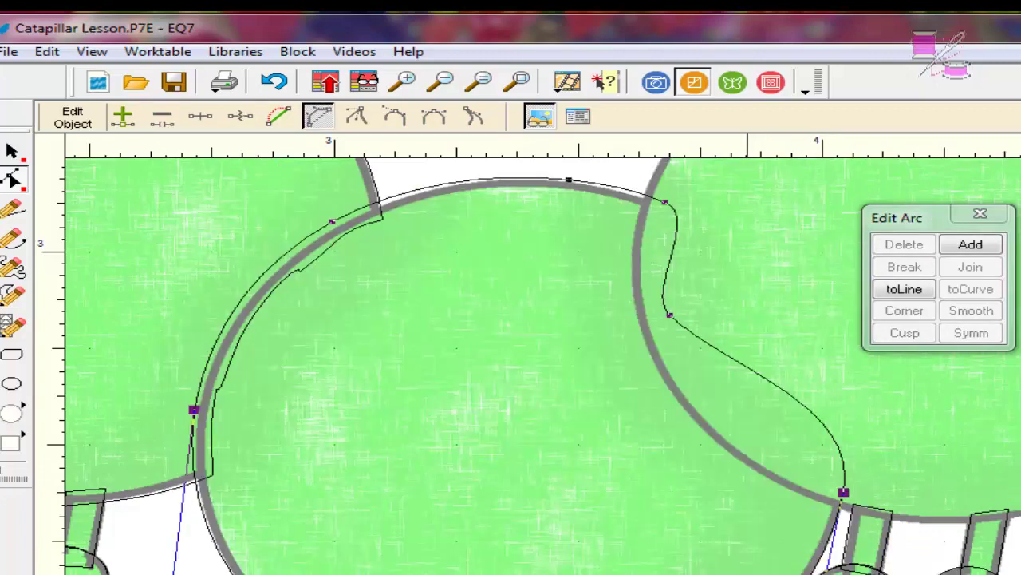
Step: Add a node on the curve's lower stretch over the third segment and move it onto the pictured edge
left_click(844, 492)
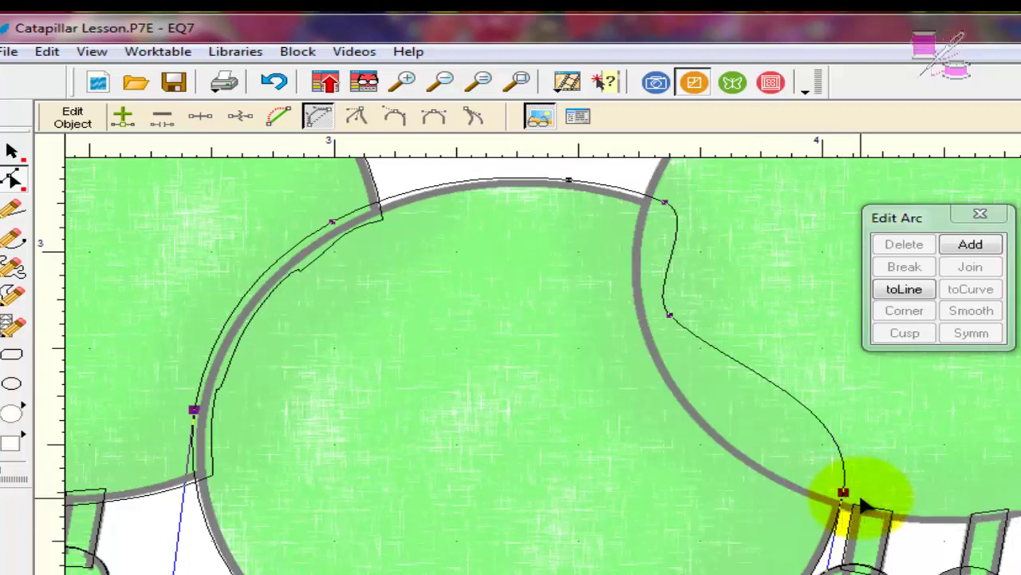
left_click(838, 395)
left_click(782, 394)
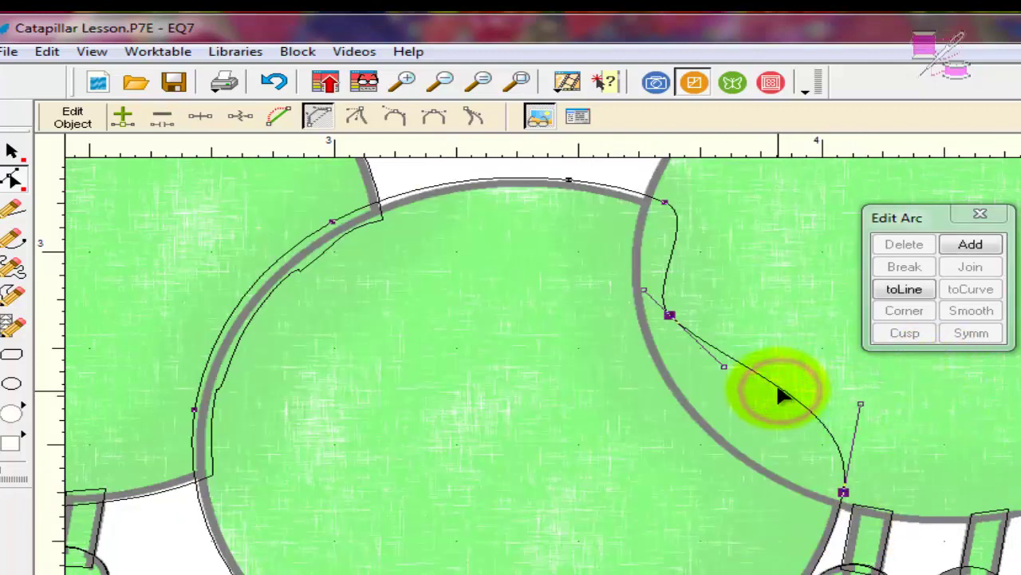
left_click(967, 245)
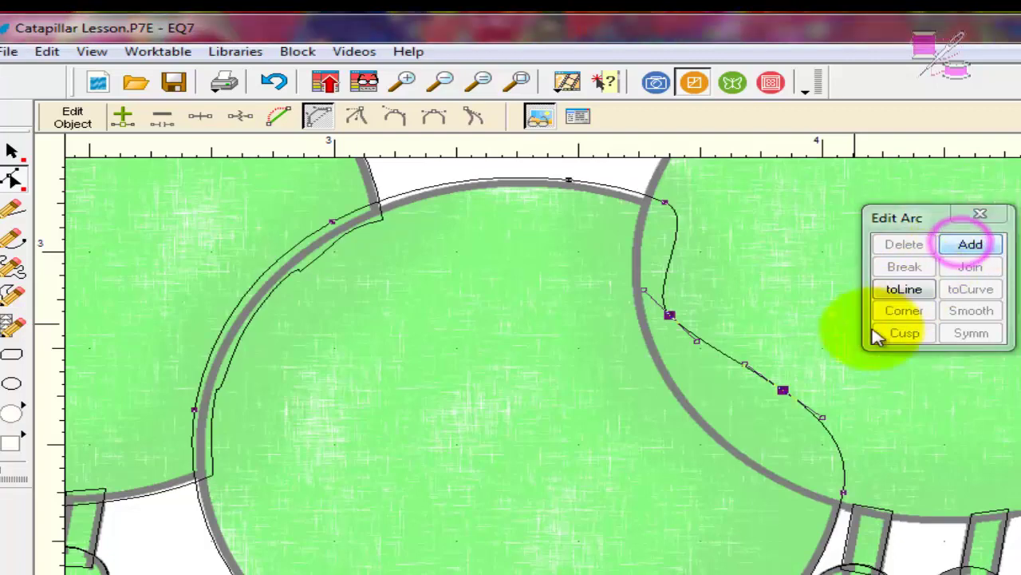
left_click_drag(782, 384, 728, 431)
left_click(794, 402)
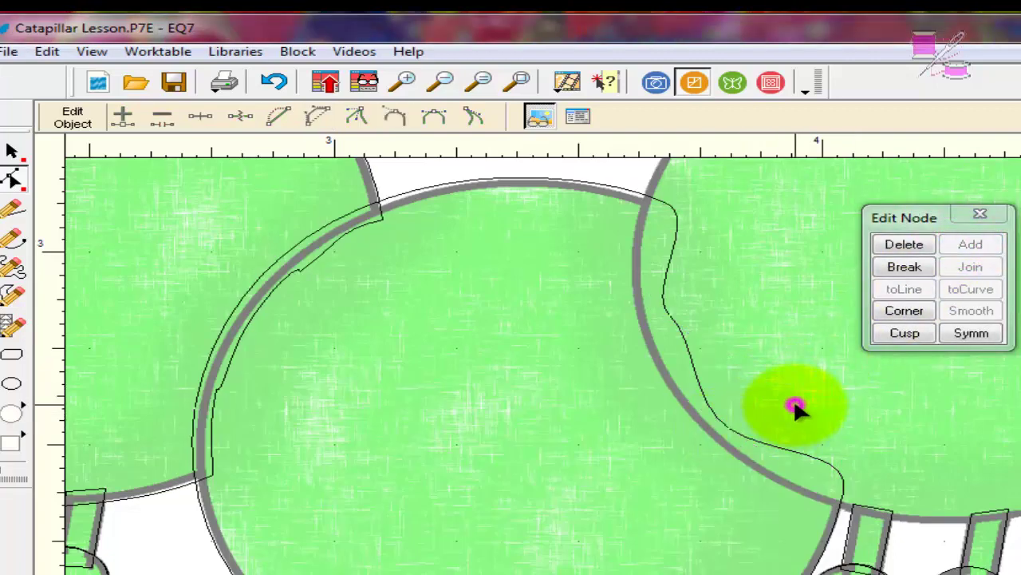
Step: Add another node between the last one and the oval's end node and move it down to the third segment's outline
left_click(808, 459)
left_click(971, 245)
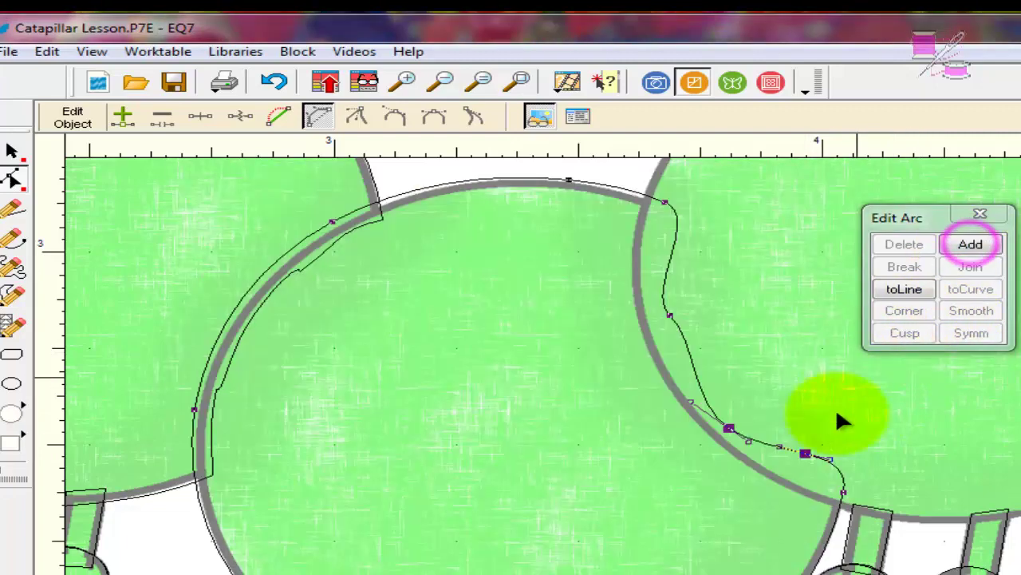
left_click(805, 454)
left_click_drag(806, 455, 795, 472)
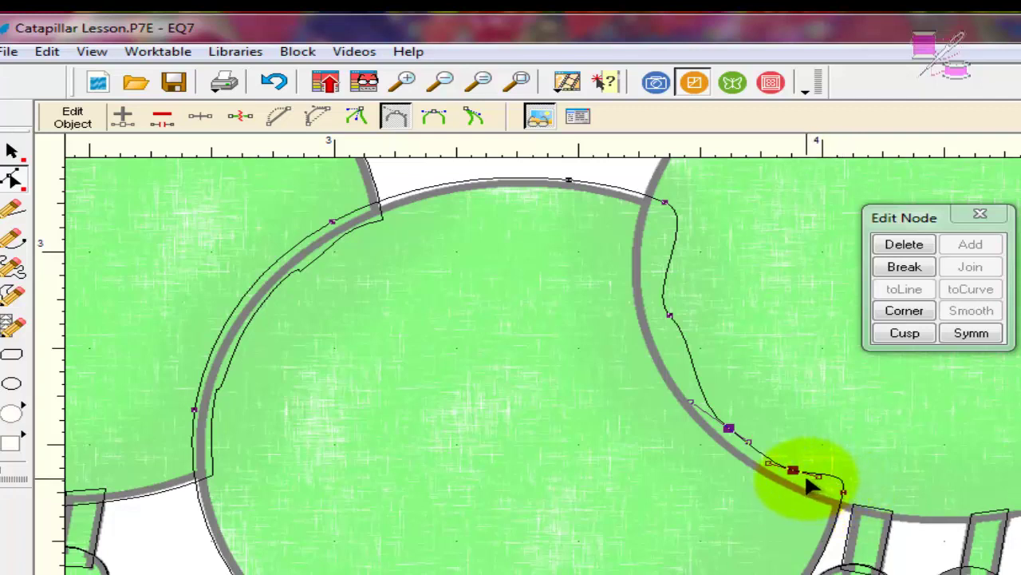
left_click(846, 458)
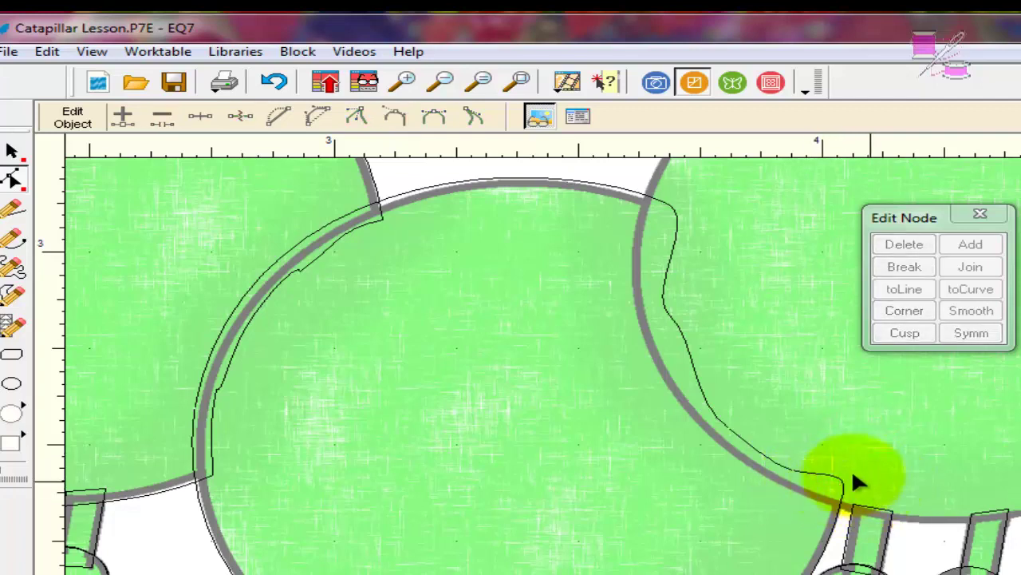
Step: Add a node below the junction with the third segment and move it and the next node close to the pictured edge
left_click(675, 230)
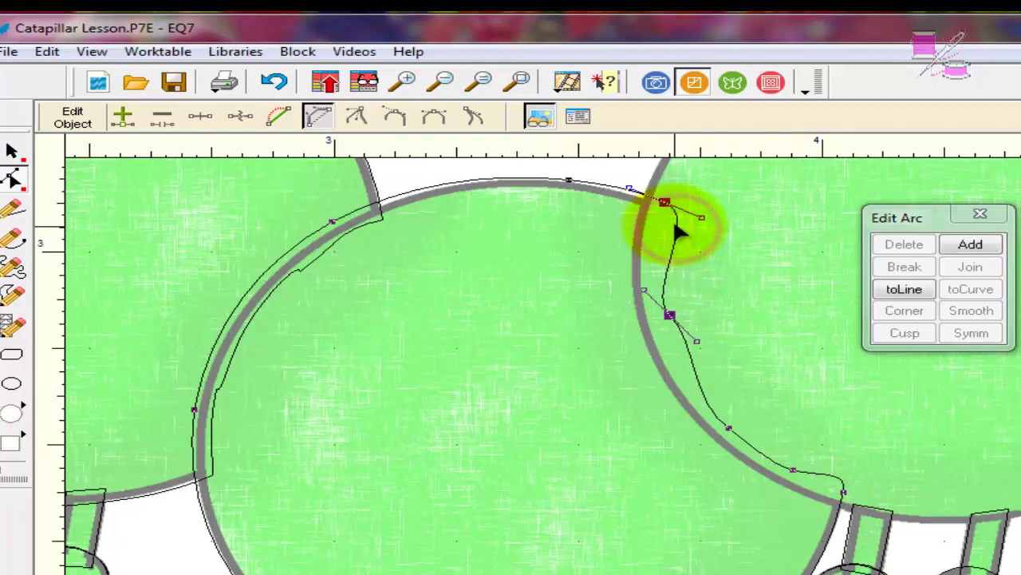
left_click(968, 248)
left_click(652, 253)
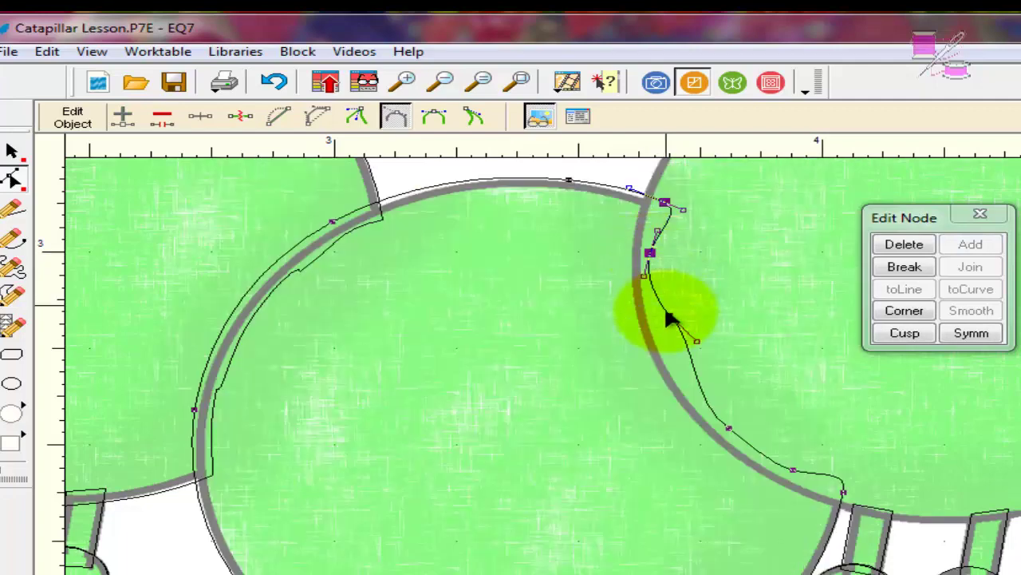
left_click_drag(673, 320, 659, 325)
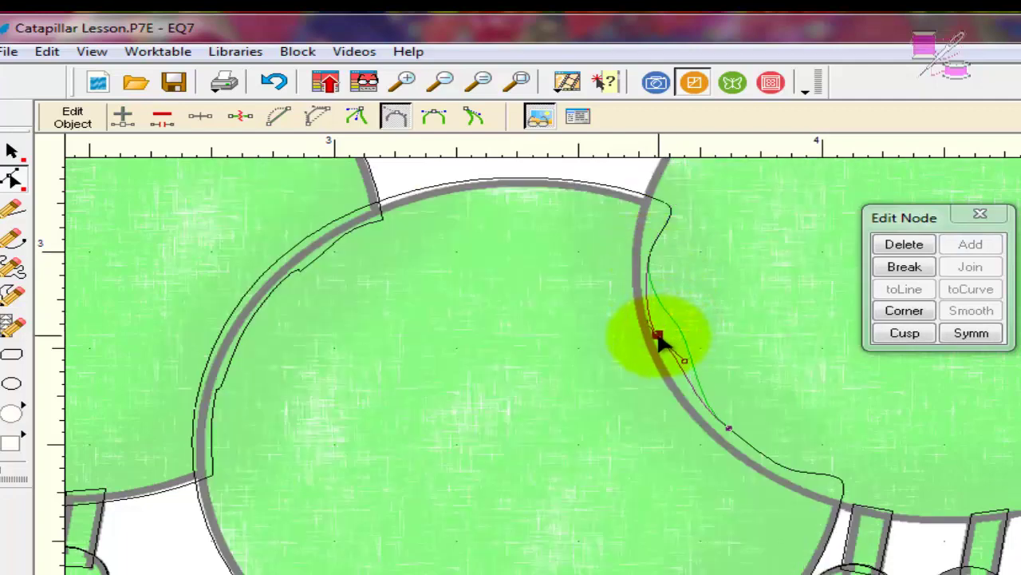
left_click_drag(657, 330, 656, 335)
Step: Add a node near the oval's end above the third segment's leg and place it to follow the picture outline
left_click(833, 482)
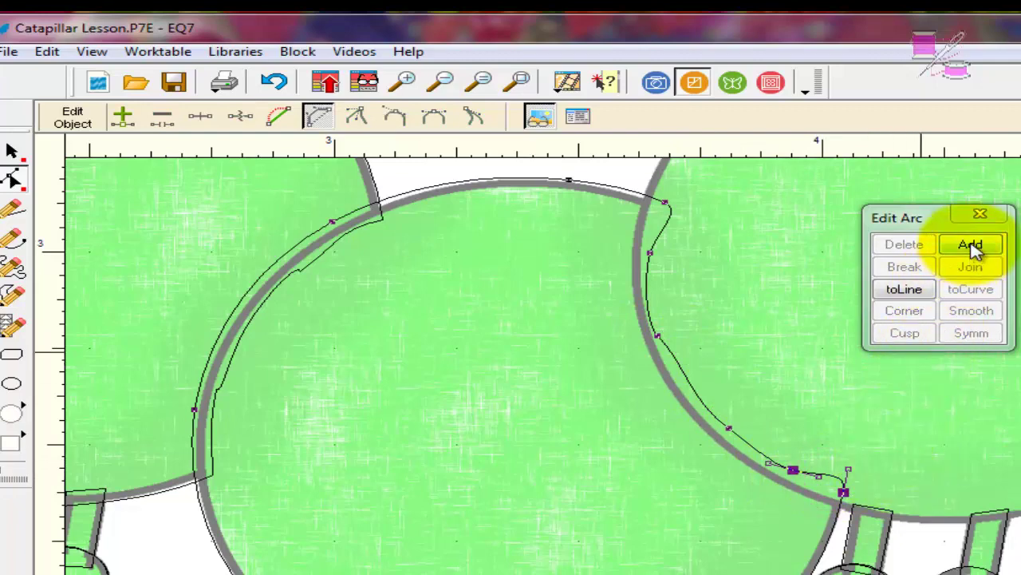
left_click(972, 245)
left_click(827, 479)
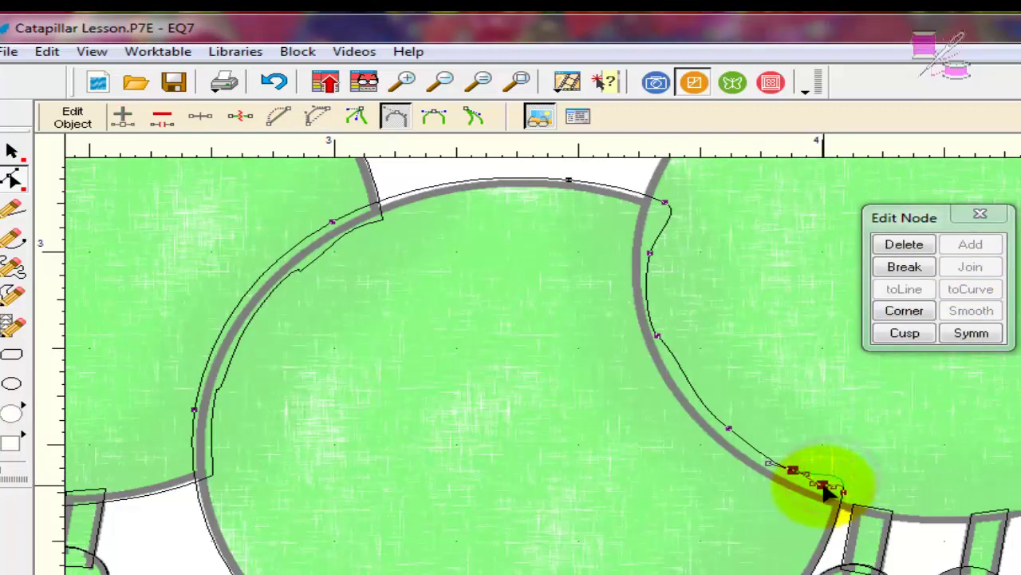
left_click(891, 476)
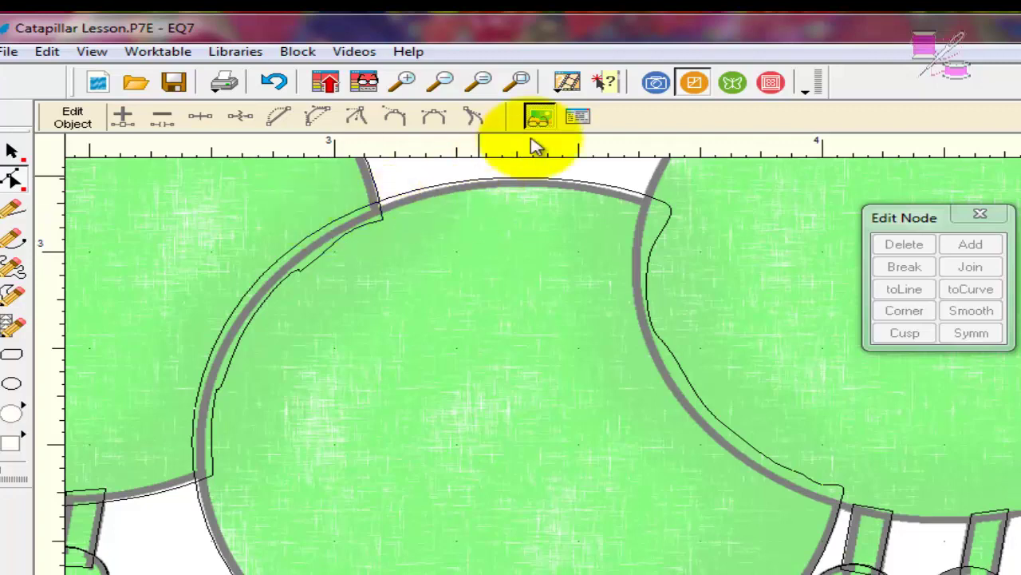
Step: Save the block to the Project Sketchbook and check it among the saved blocks
left_click(520, 83)
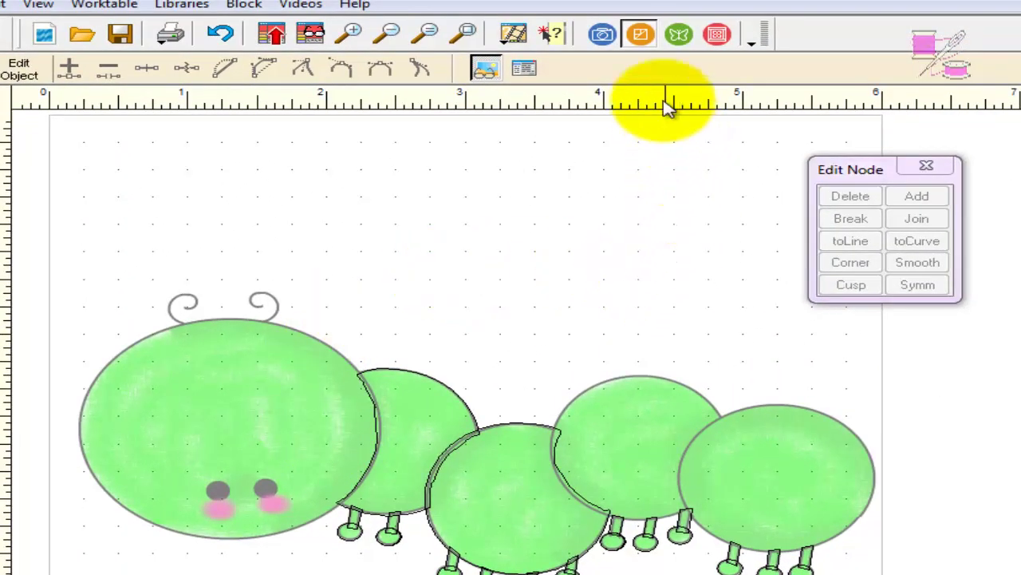
left_click(271, 34)
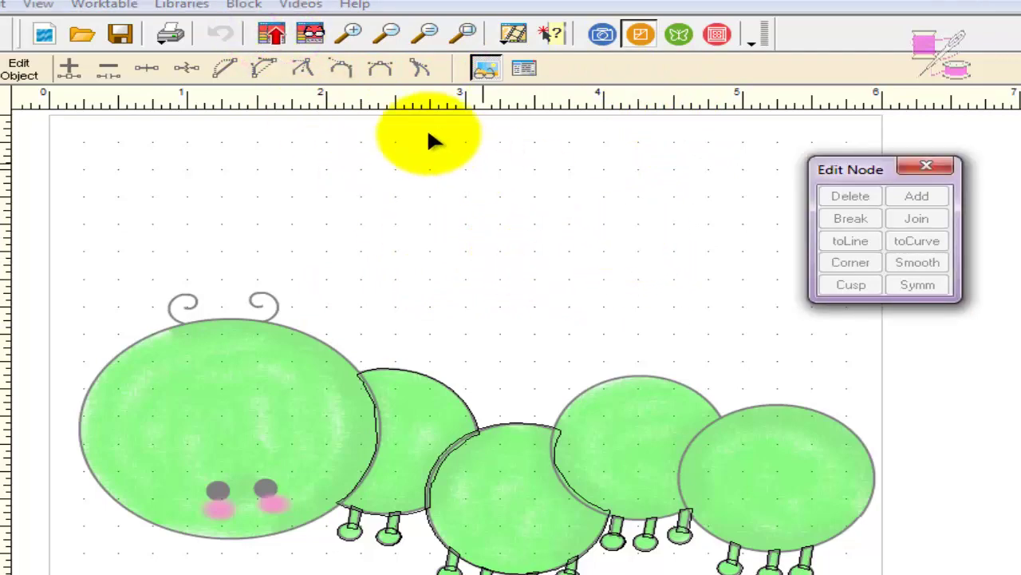
left_click(310, 33)
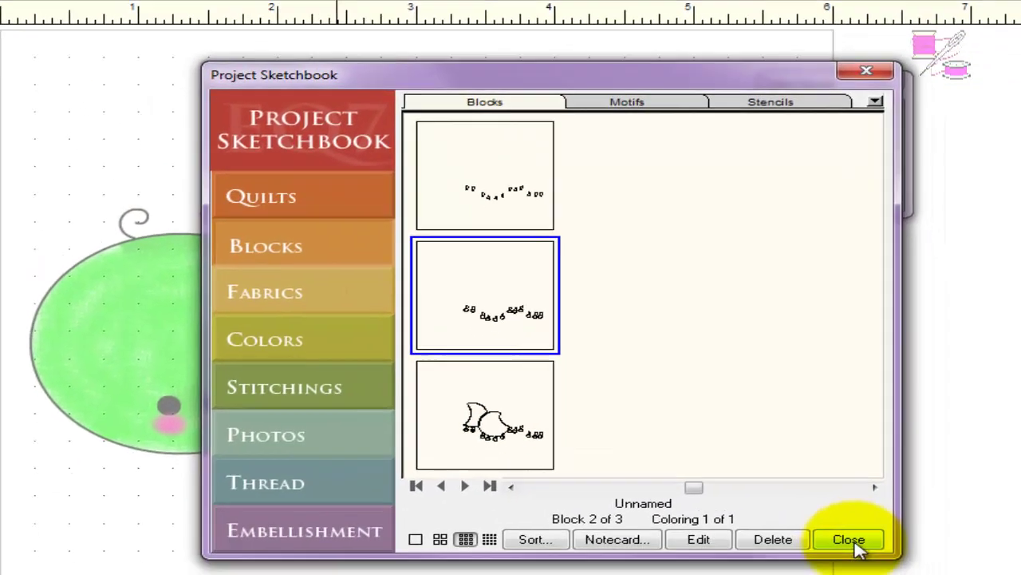
left_click(849, 543)
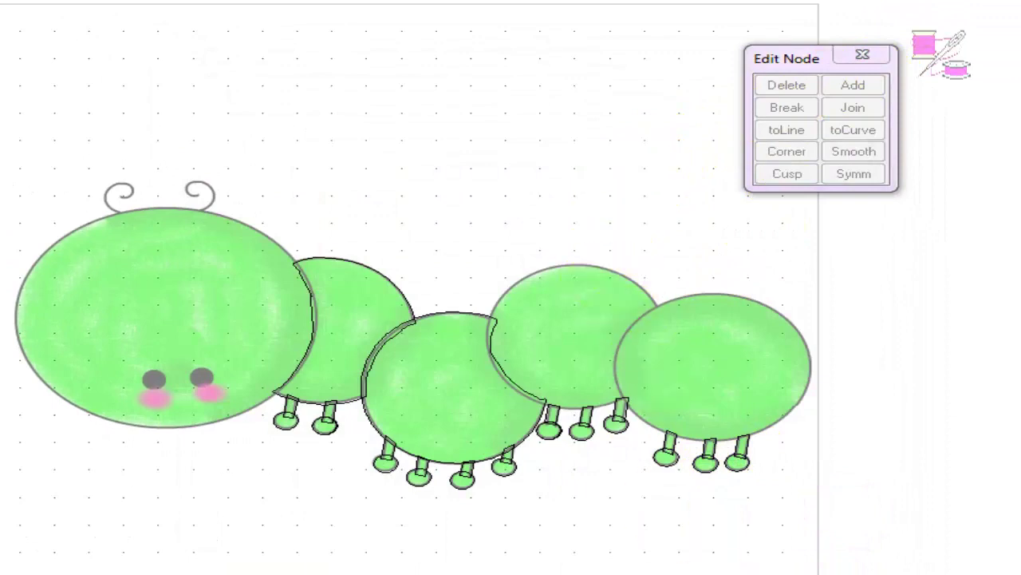
key("Escape")
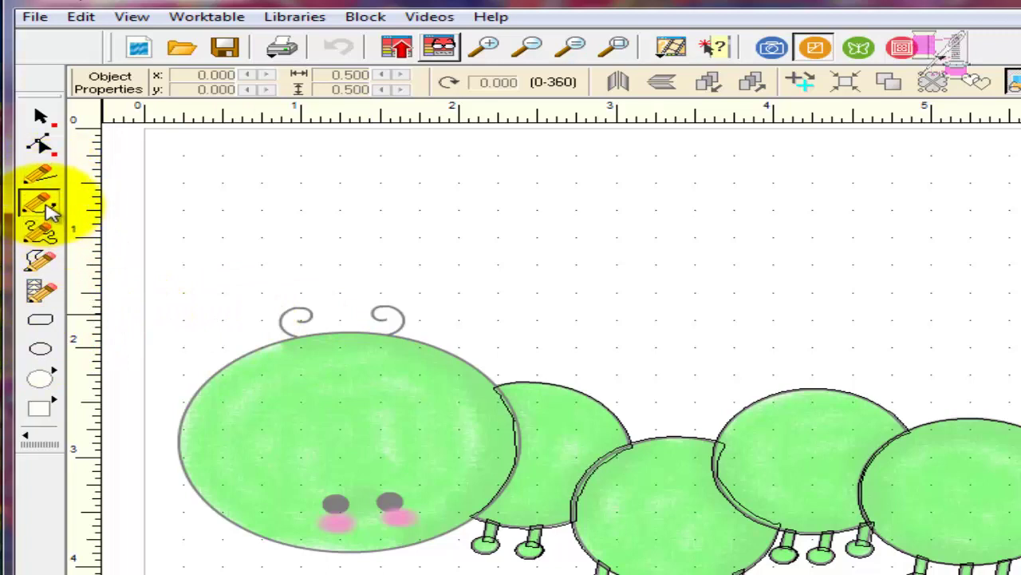
Step: Trace the left antenna's outer edge with connected curves from the curl's tip to its base, then continue inside the head toward the right antenna
left_click(487, 48)
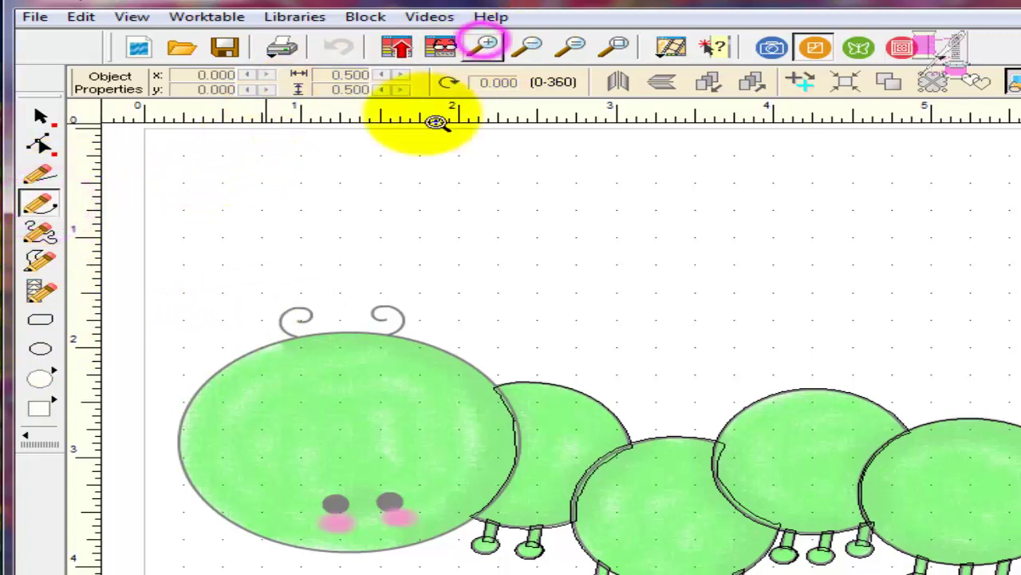
left_click_drag(228, 306, 467, 358)
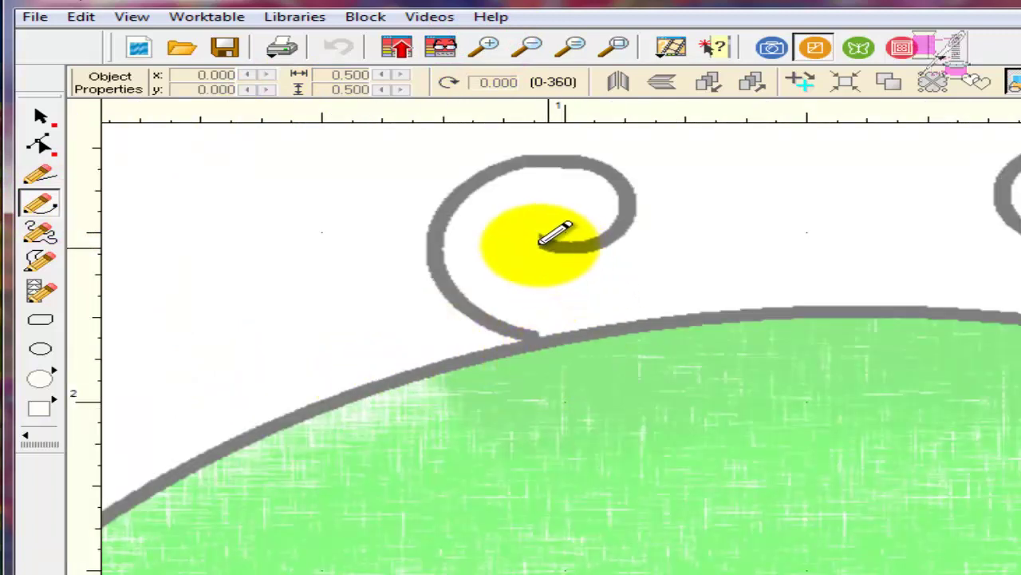
mouse_move(537, 249)
left_mouse_down()
mouse_move(636, 237)
mouse_move(646, 221)
mouse_move(638, 225)
mouse_move(614, 161)
mouse_move(573, 151)
left_mouse_up()
left_click(573, 152)
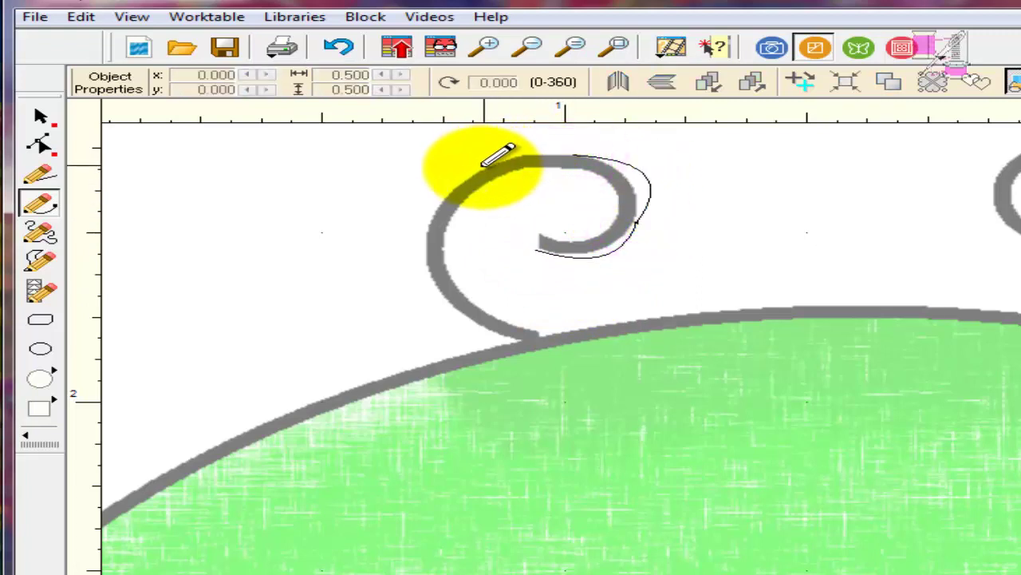
mouse_move(481, 167)
left_mouse_down()
mouse_move(429, 209)
mouse_move(421, 238)
mouse_move(441, 284)
mouse_move(477, 310)
mouse_move(471, 318)
mouse_move(564, 365)
left_mouse_up()
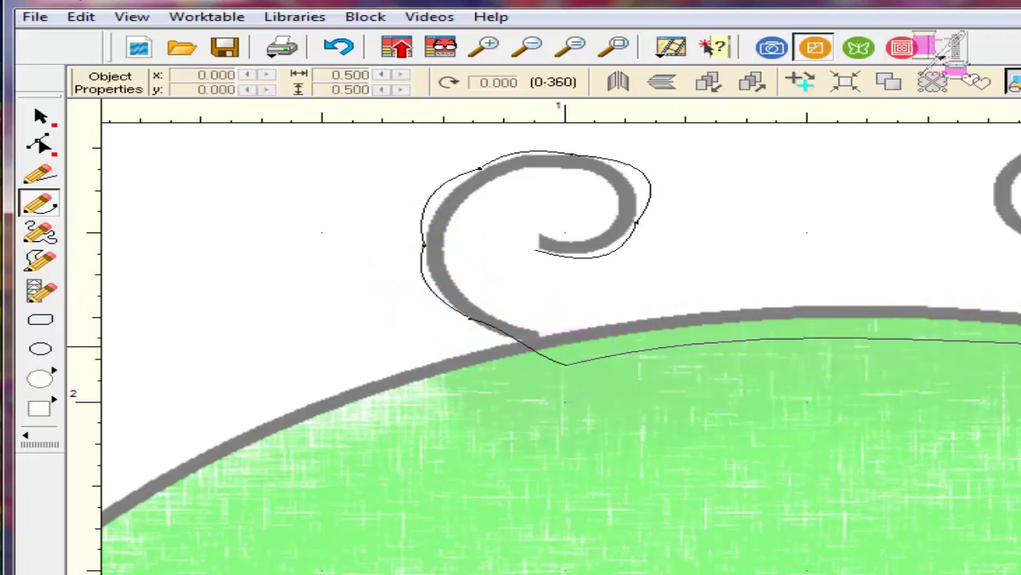
left_click_drag(1020, 348, 1020, 346)
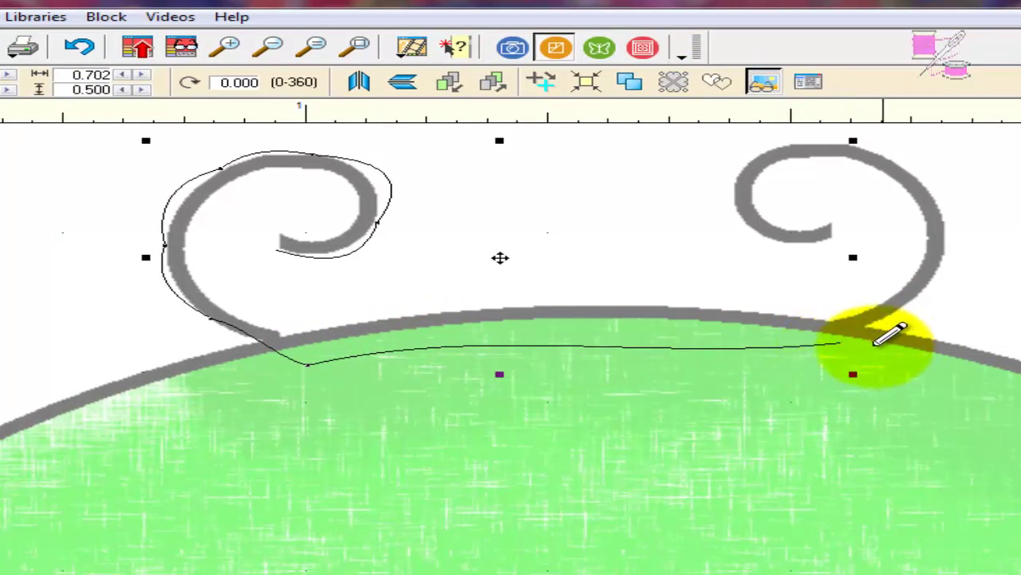
Step: Continue the outline around the right antenna's outer edge from its base inside the head to the curl's tip
left_click(842, 342)
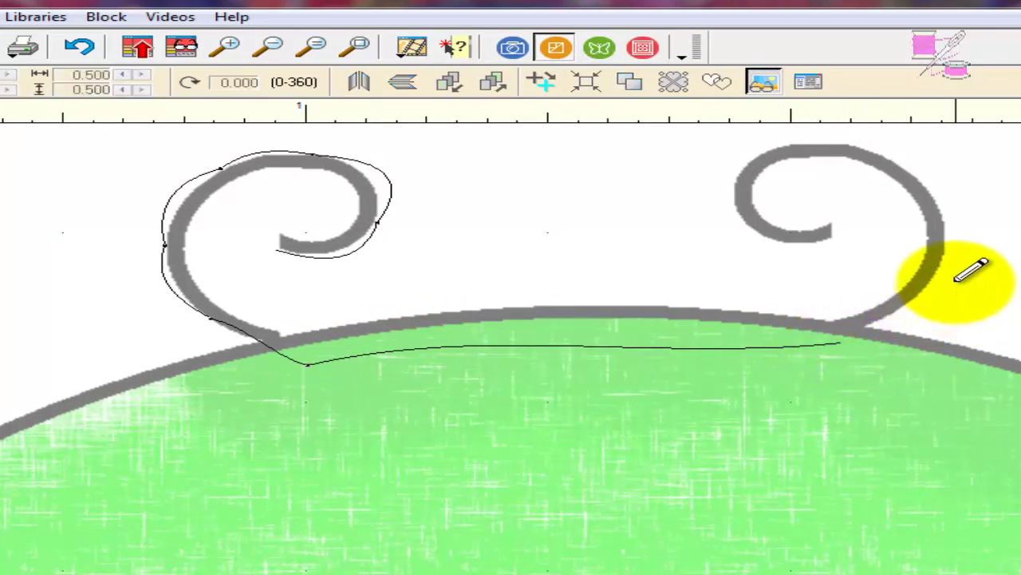
left_click(937, 190)
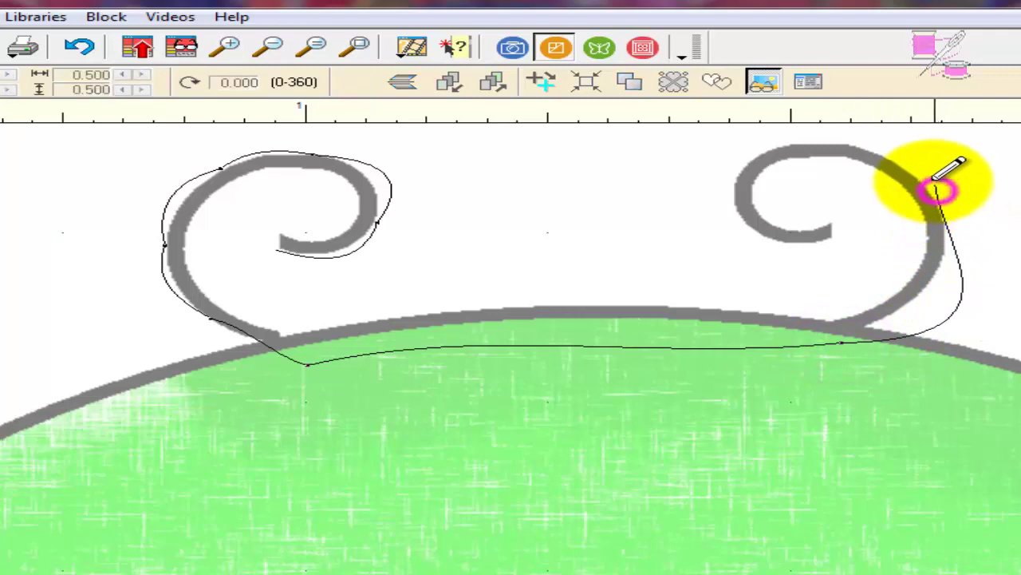
left_click(853, 144)
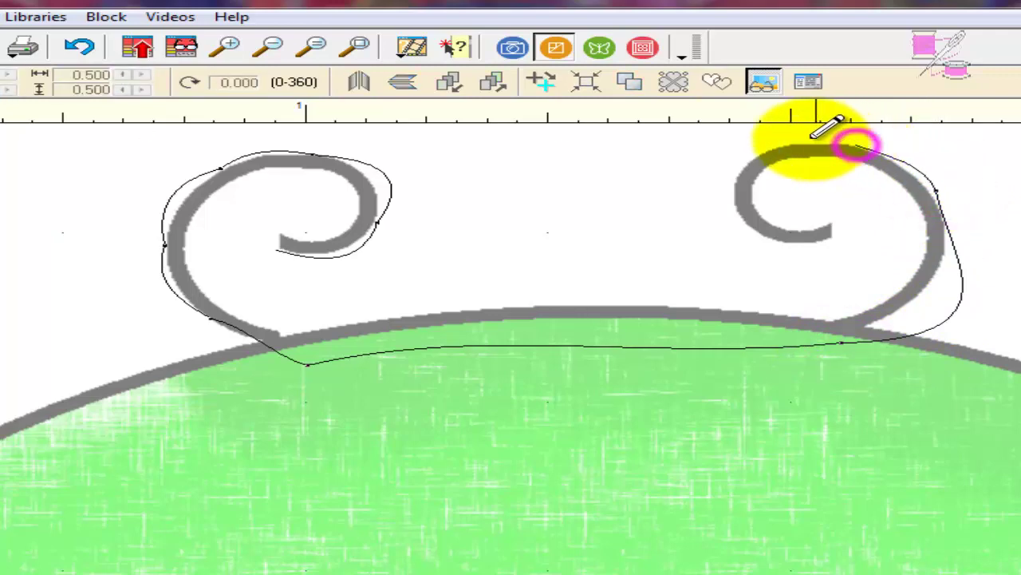
left_click(748, 159)
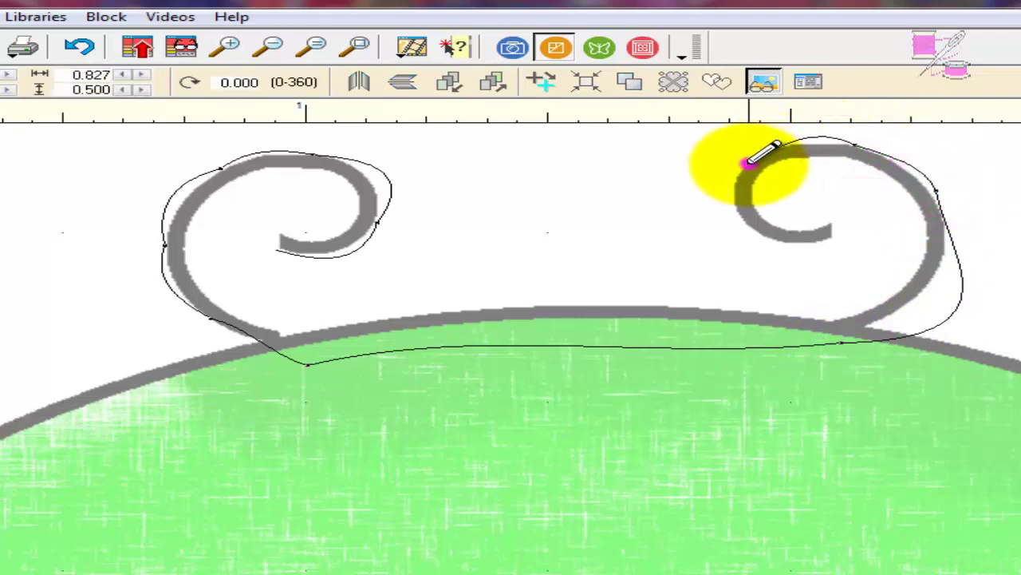
left_click(744, 222)
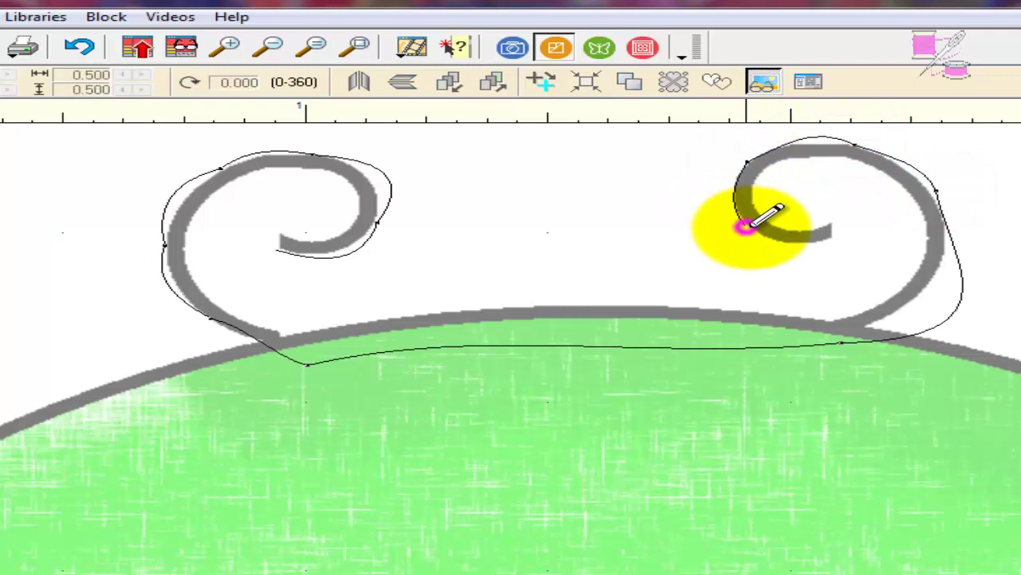
double_click(835, 237)
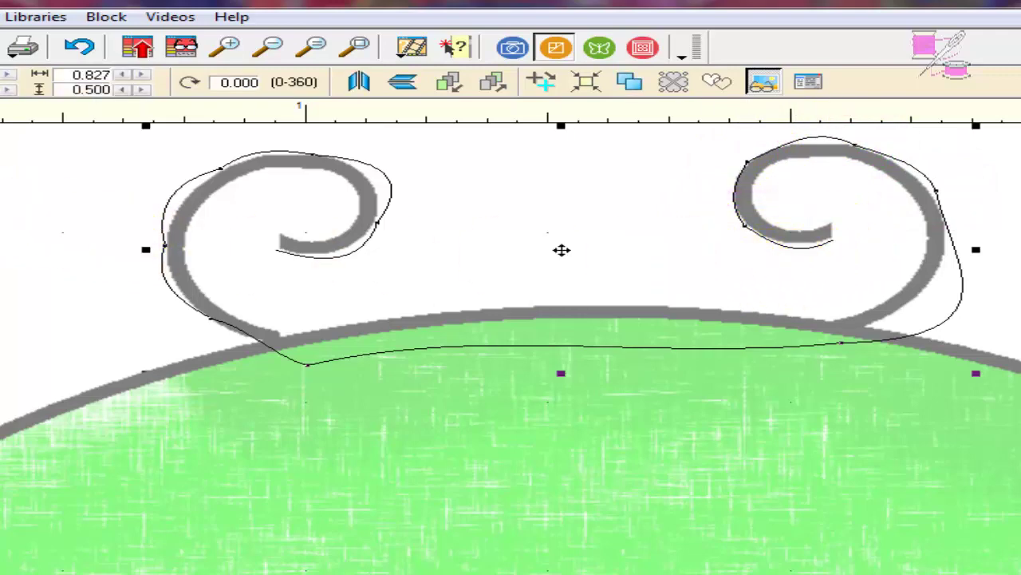
Step: Reshape the curve segments around the left antenna so they follow the pictured outer edge from the curl's tip to the base
left_click(174, 196)
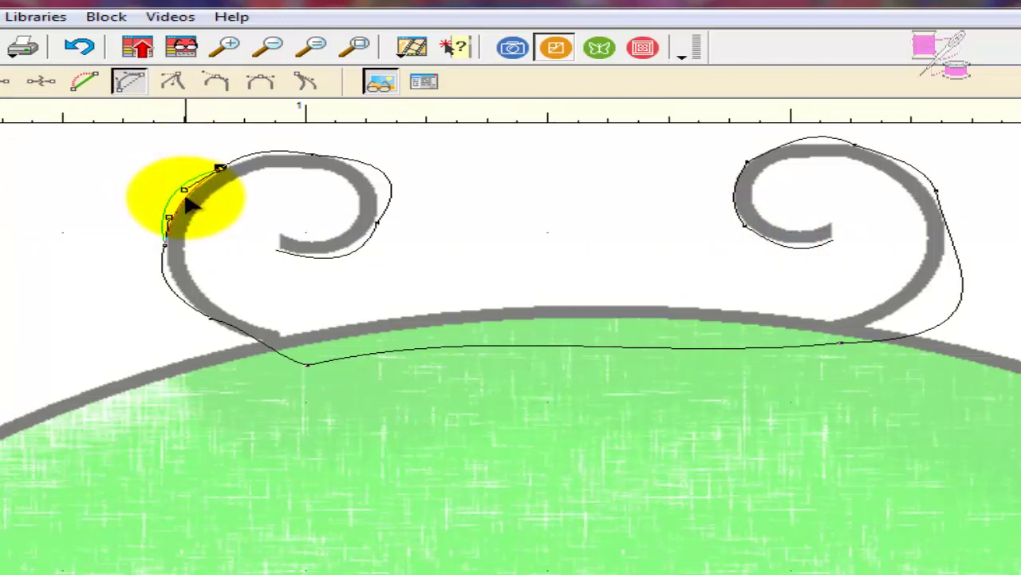
left_click(268, 158)
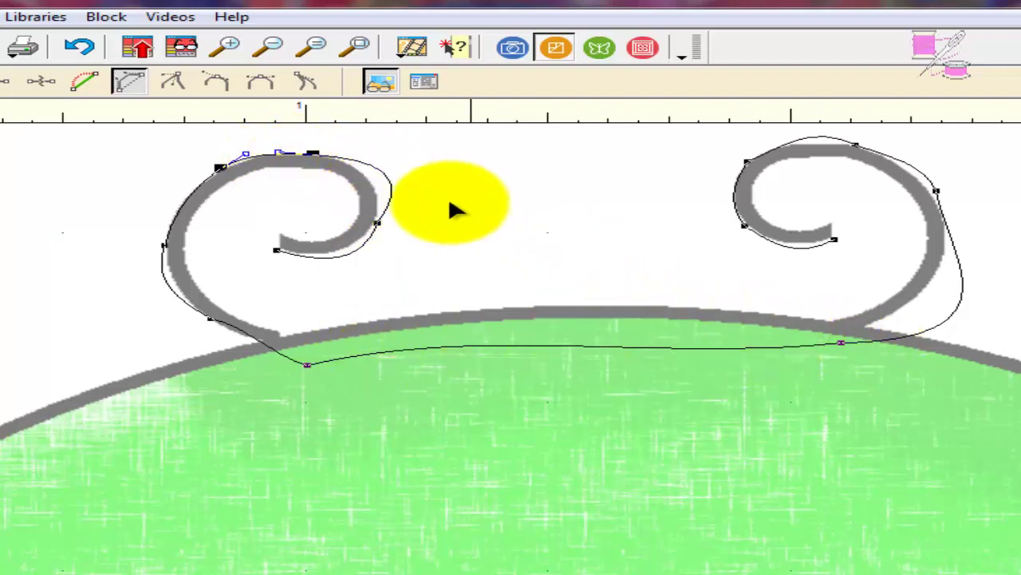
left_click_drag(389, 178, 369, 183)
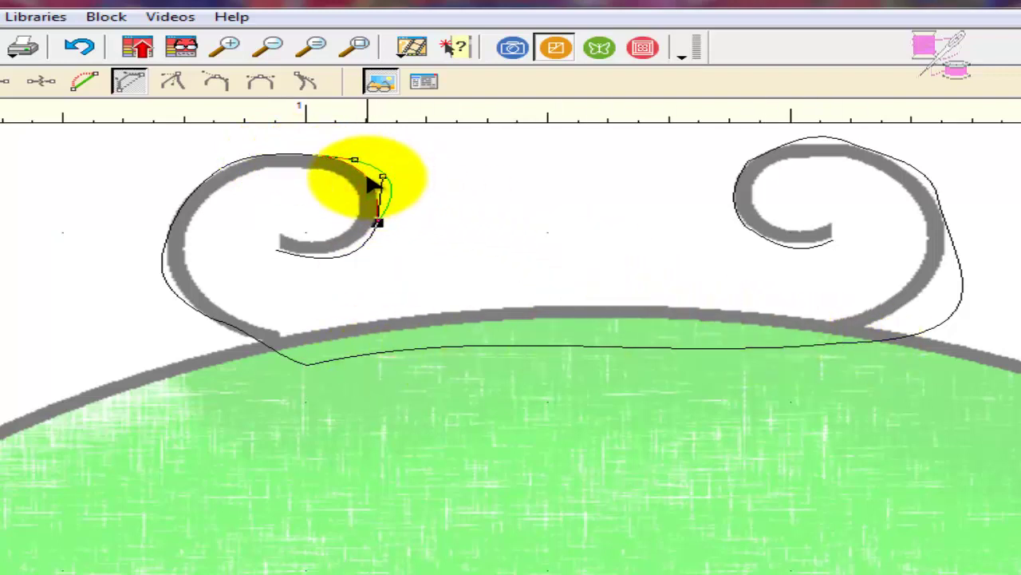
left_click(350, 251)
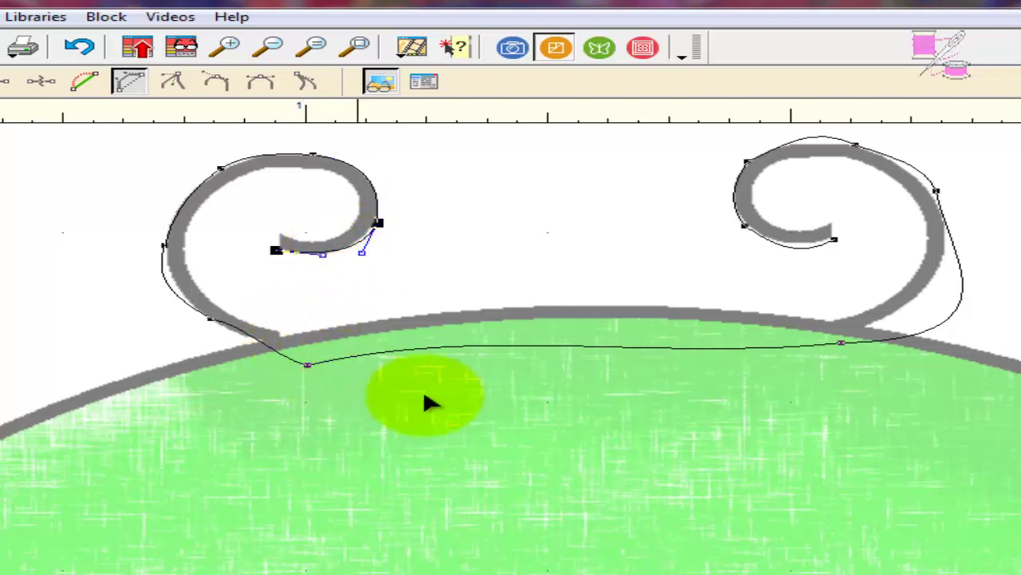
left_click(327, 252)
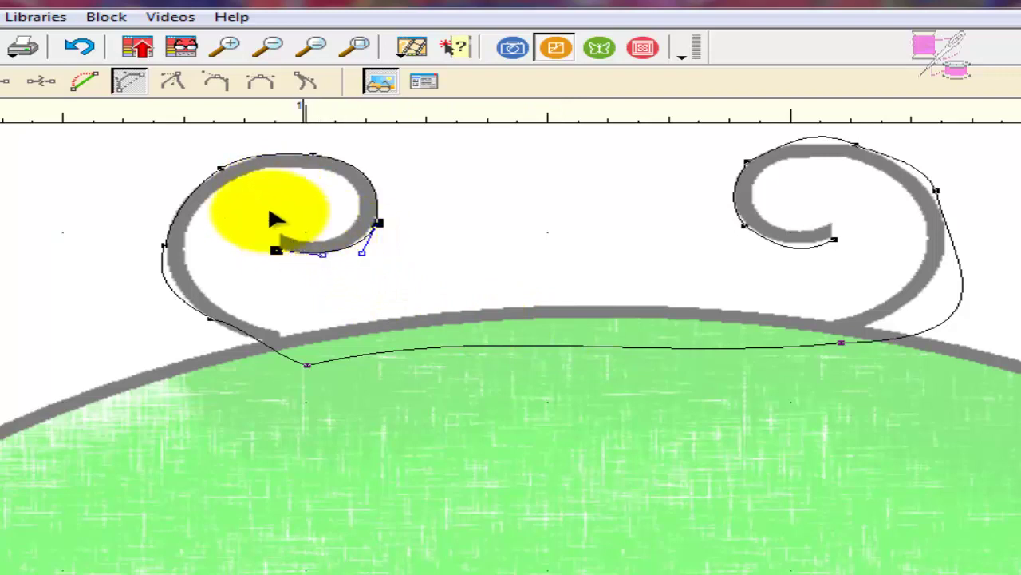
left_click_drag(170, 278, 174, 284)
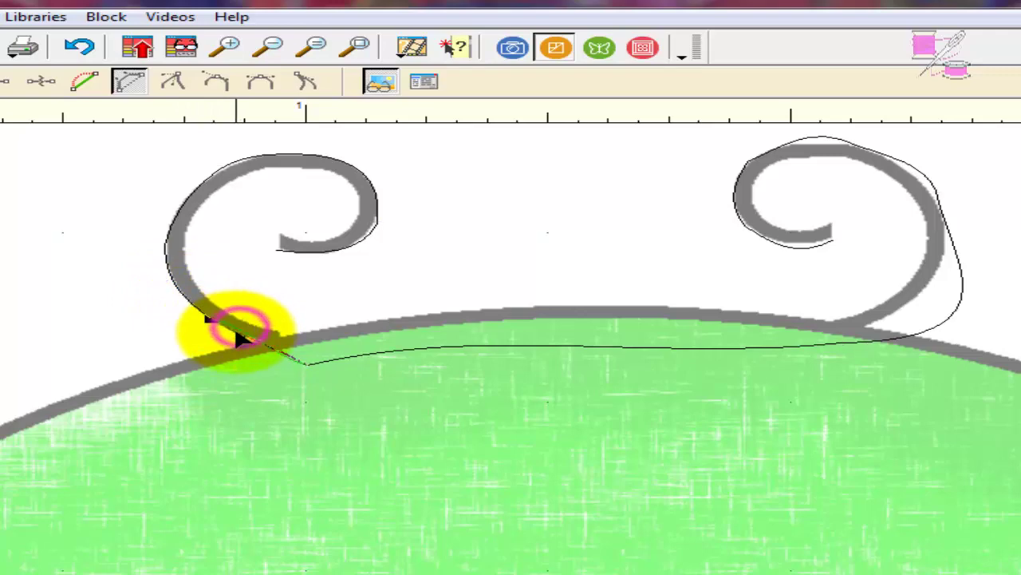
left_click_drag(239, 336, 286, 304)
left_click(318, 305)
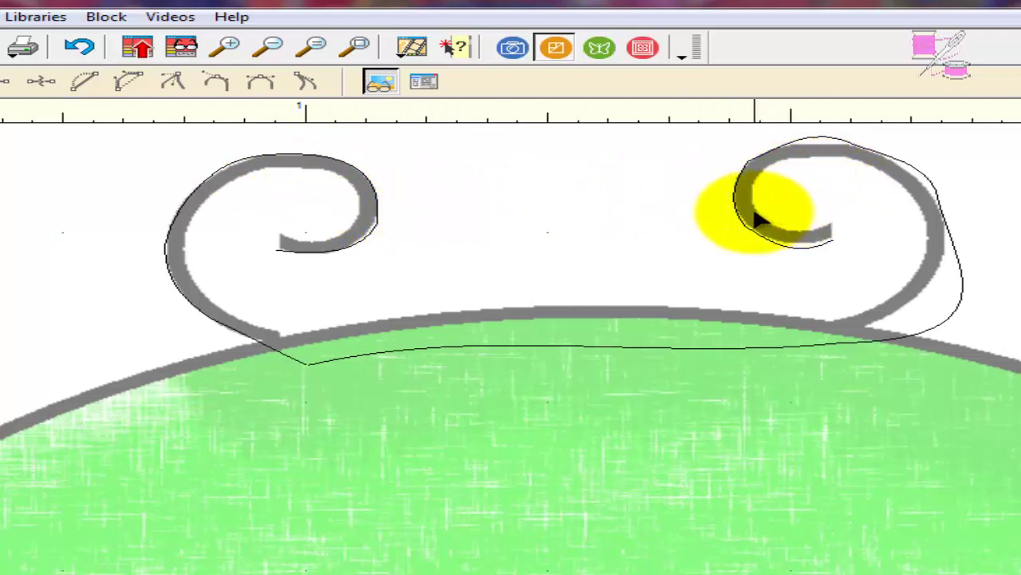
Step: Reshape the segments under, over and beside the right antenna's curl to follow the pictured outer edge
left_click(796, 245)
mouse_move(798, 249)
left_mouse_down()
mouse_move(787, 251)
mouse_move(798, 265)
left_mouse_up()
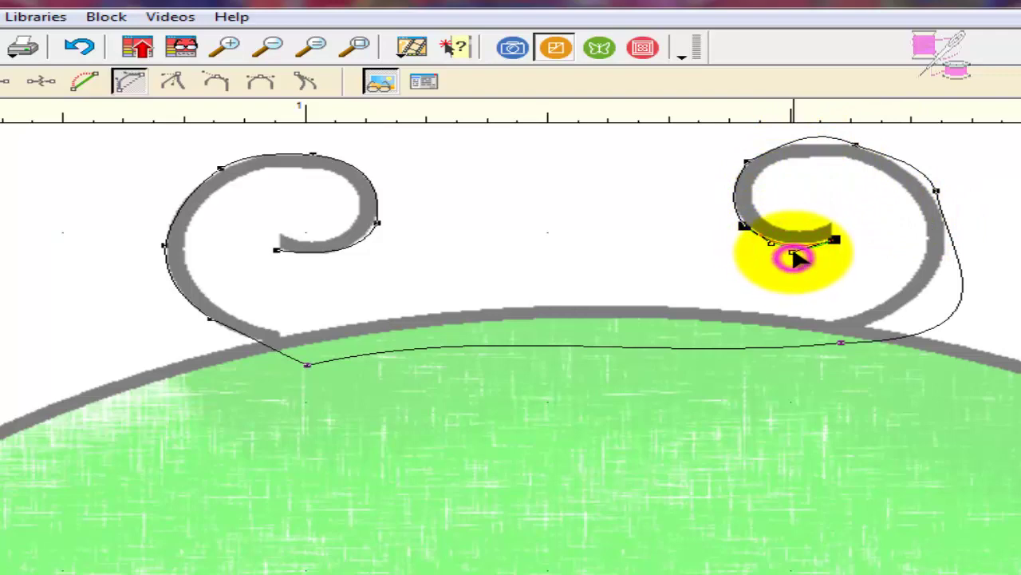
left_click(810, 138)
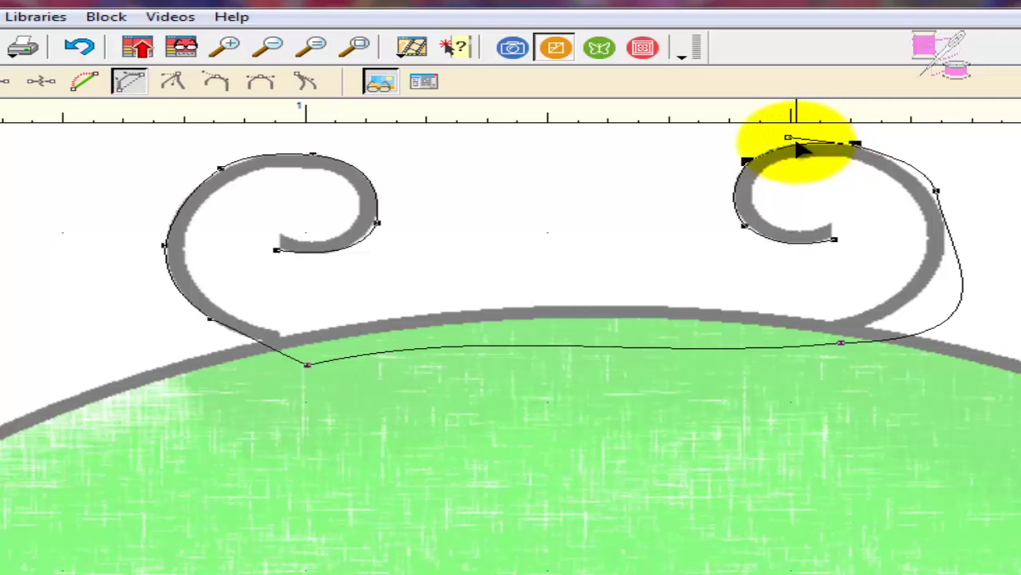
left_click(906, 176)
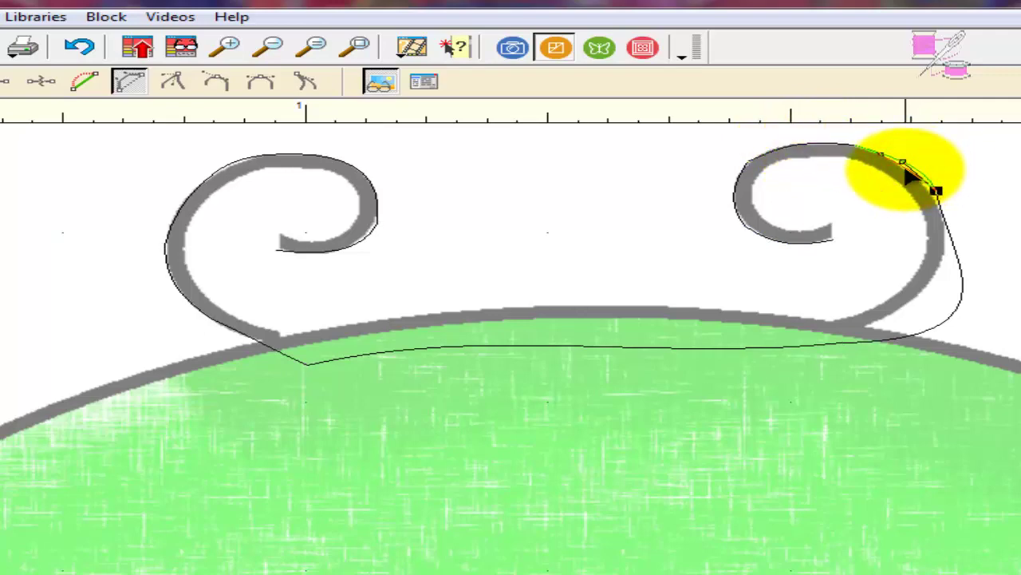
Step: Bend the segment from the right antenna's outer side to its base onto the pictured edge and nudge its upper node inward
left_click(974, 305)
left_click_drag(958, 311, 938, 266)
left_click_drag(945, 226, 937, 264)
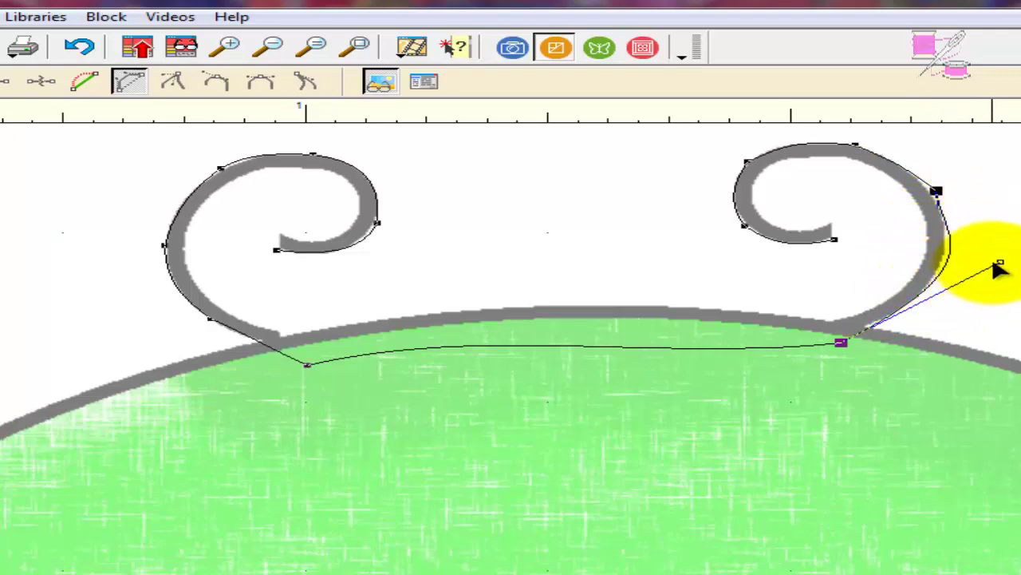
left_click_drag(1000, 263, 982, 261)
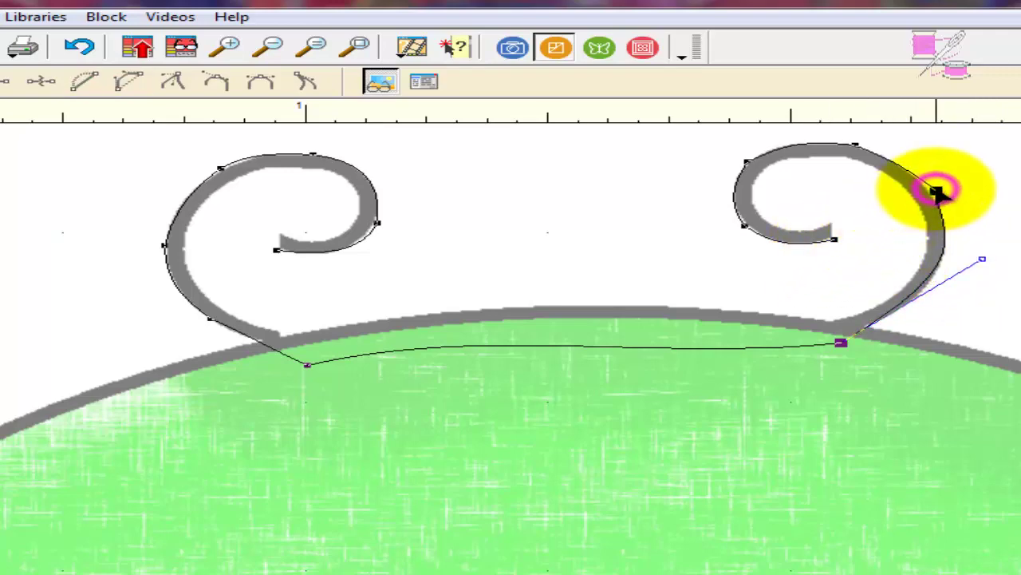
left_click_drag(938, 192, 935, 193)
left_click(360, 280)
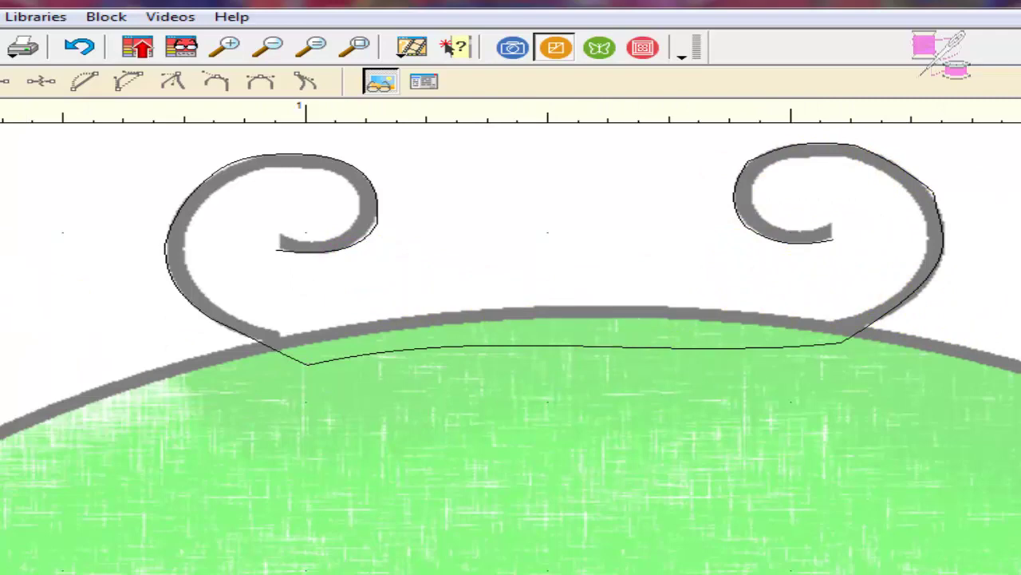
Step: Draw a second curved line around the outside of the left antenna, from inside the head to just below the curl's tip
left_click(248, 361)
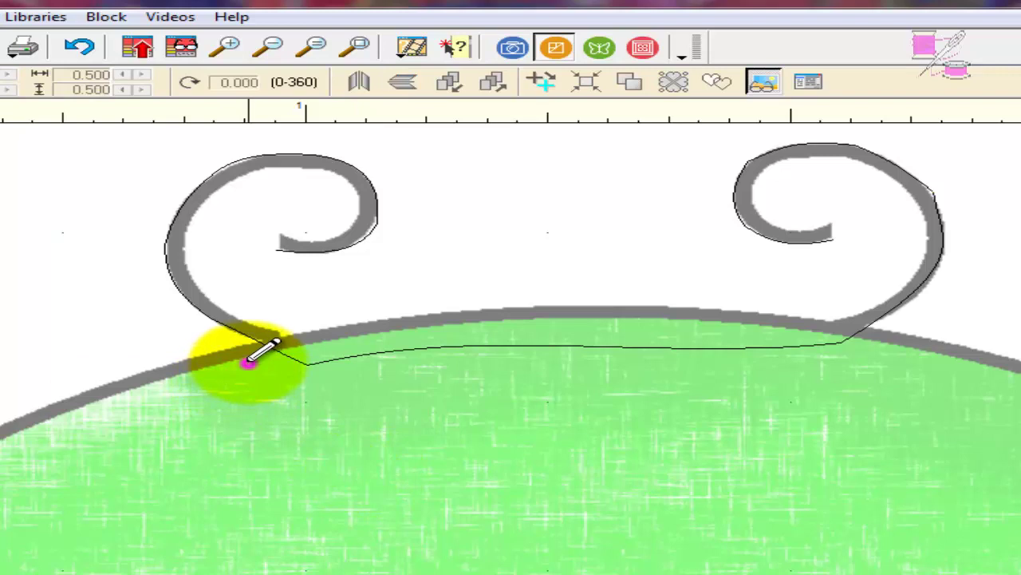
left_click(153, 244)
left_click(196, 174)
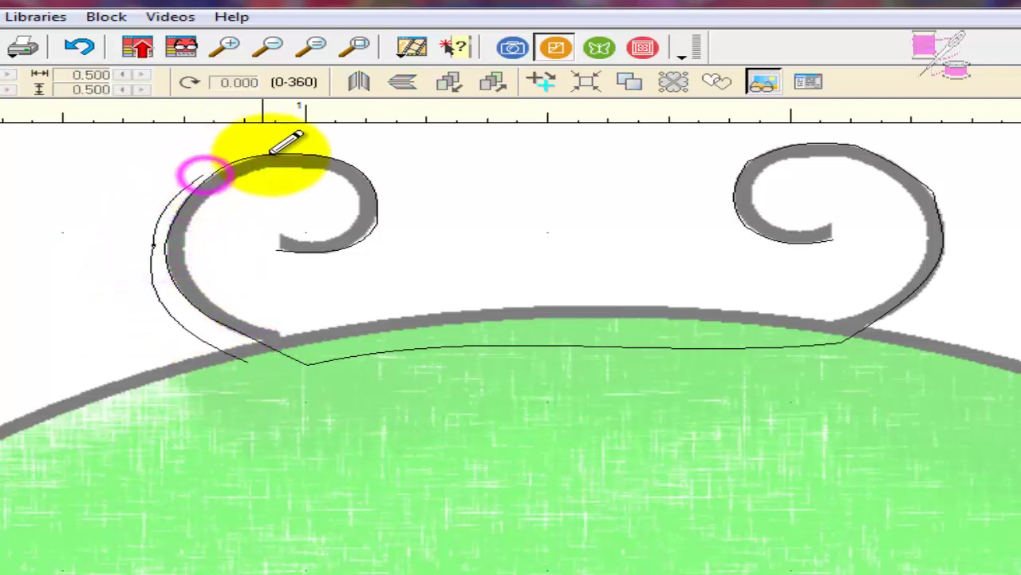
left_click(365, 156)
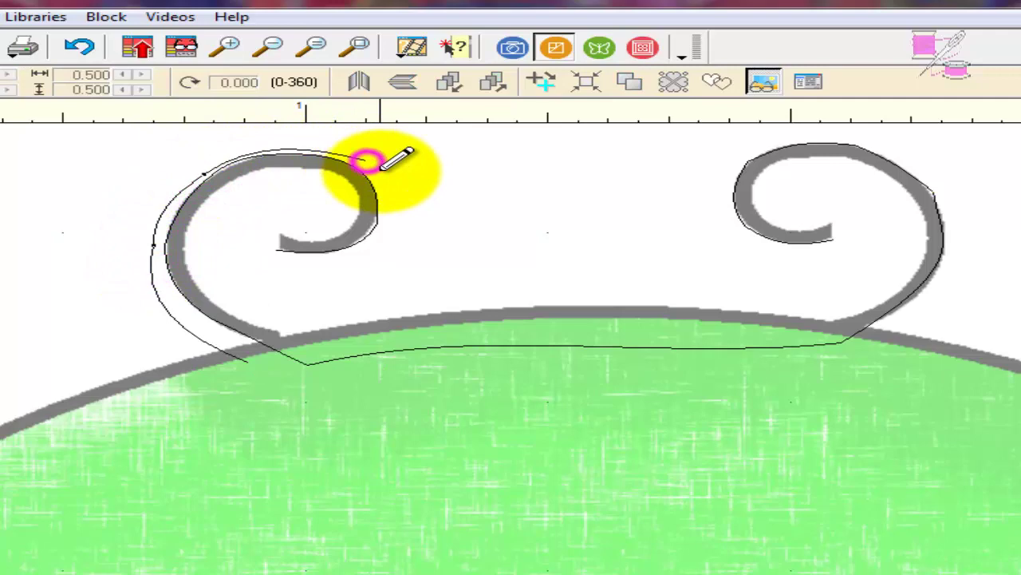
right_click(370, 244)
left_click(366, 246)
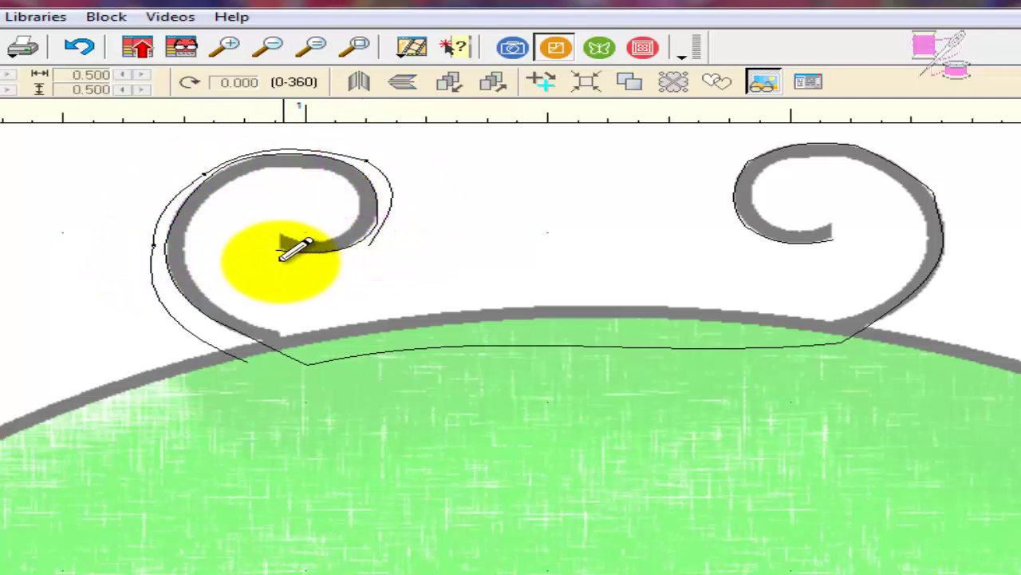
right_click(275, 256)
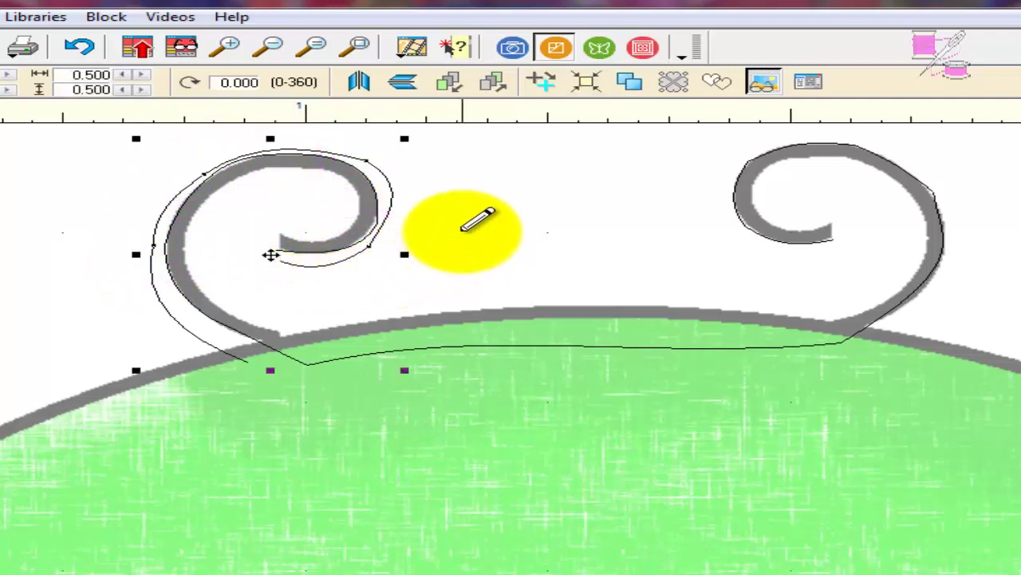
left_click(437, 231)
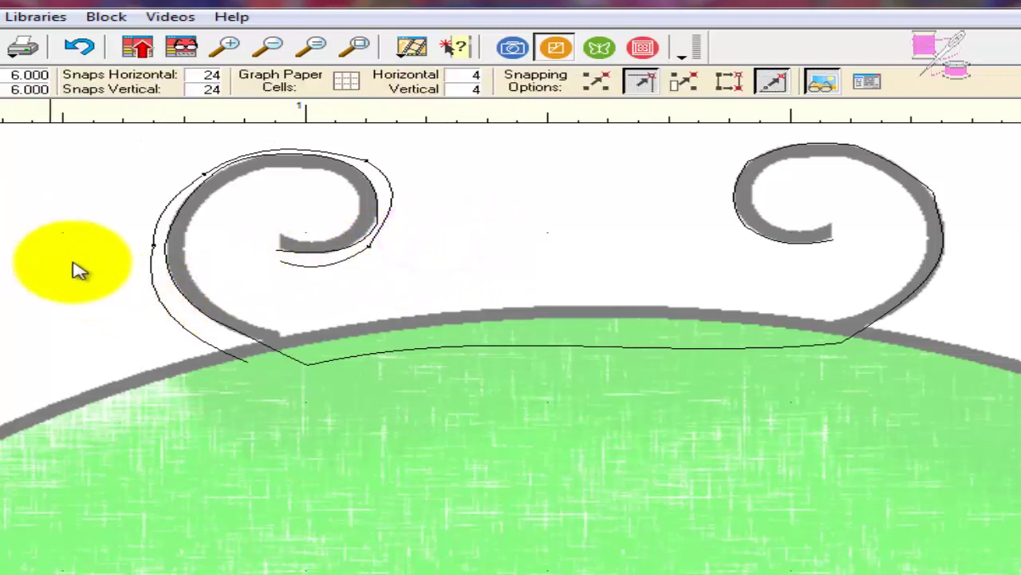
Step: Make a horizontally mirrored copy of the left antenna's second curve with Symmetry and position it around the right antenna
left_click(158, 289)
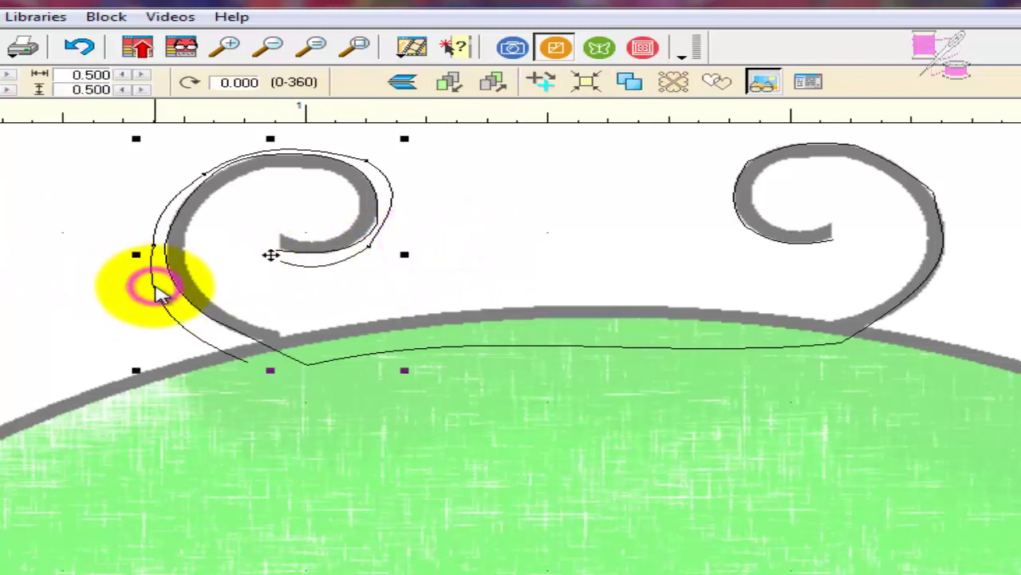
left_click(627, 81)
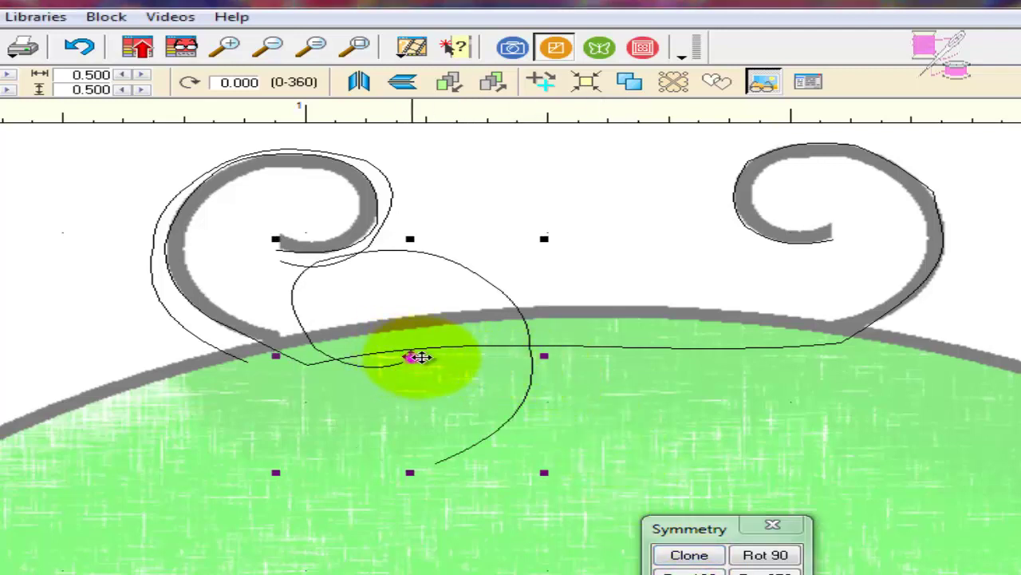
left_click_drag(421, 356, 843, 237)
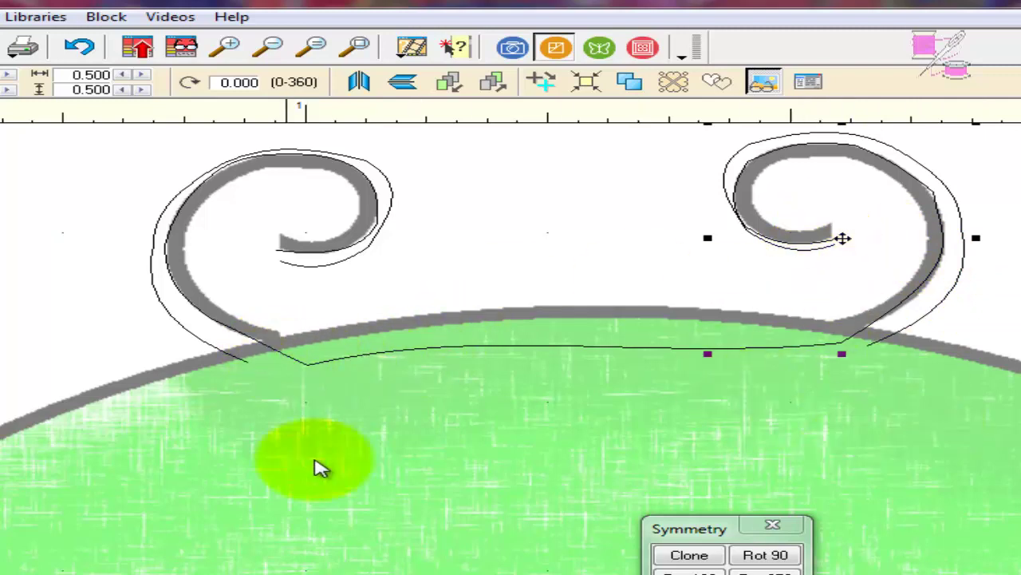
left_click(515, 499)
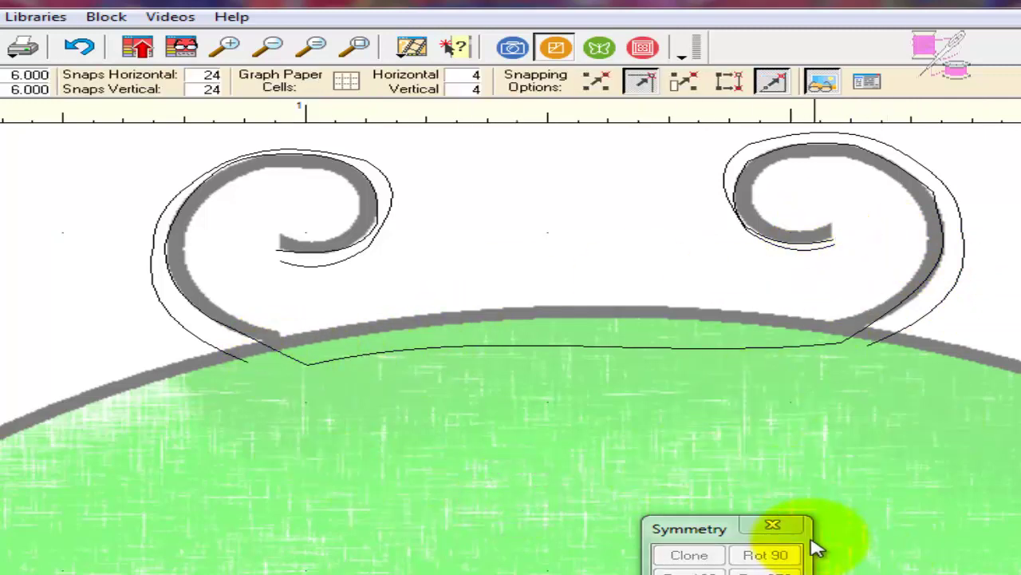
left_click(786, 528)
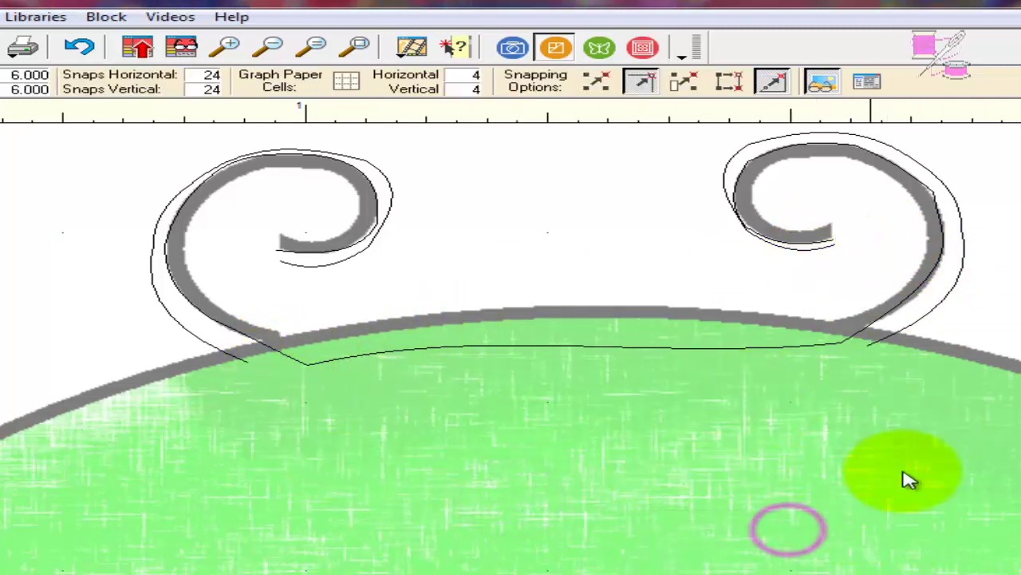
Step: Delete the second outer curves around the right and left antennae
left_click(925, 320)
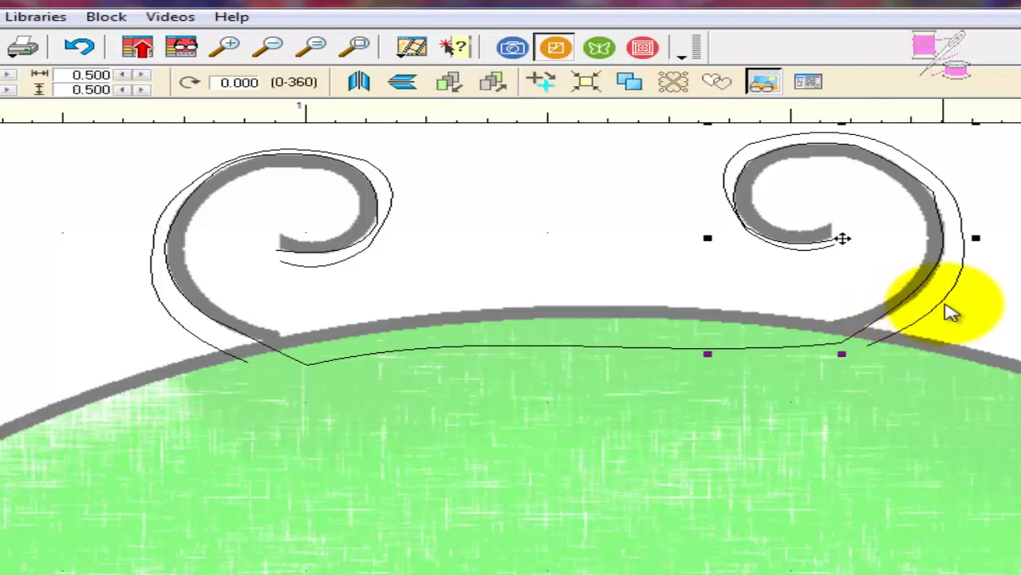
left_click(951, 310)
left_click(967, 269)
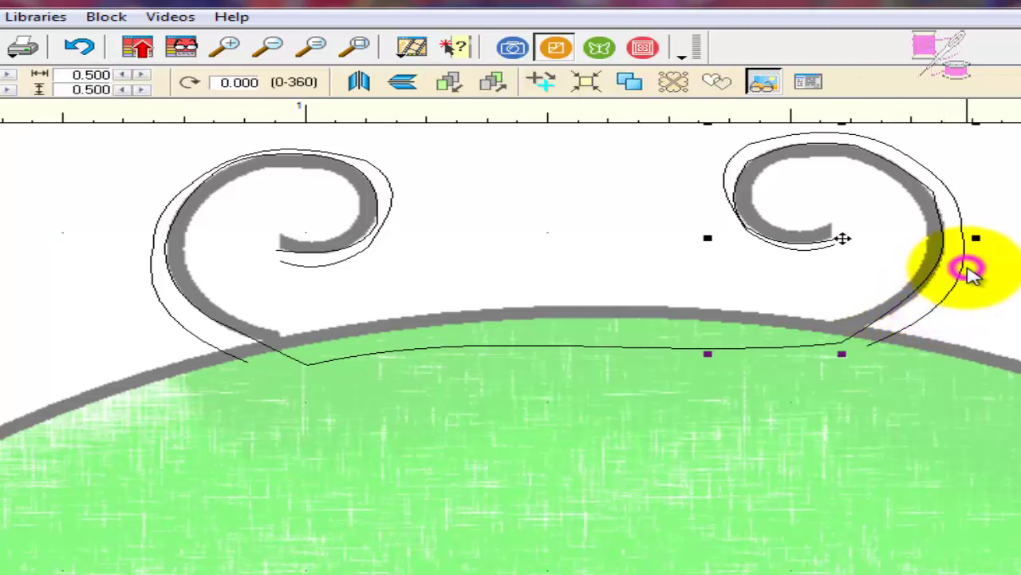
left_click(1013, 256)
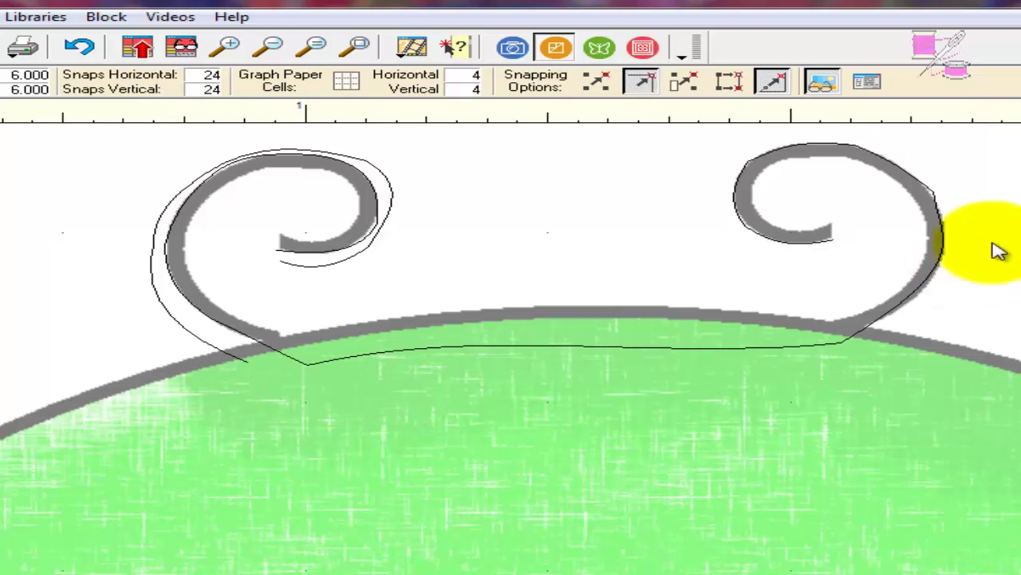
left_click(157, 292)
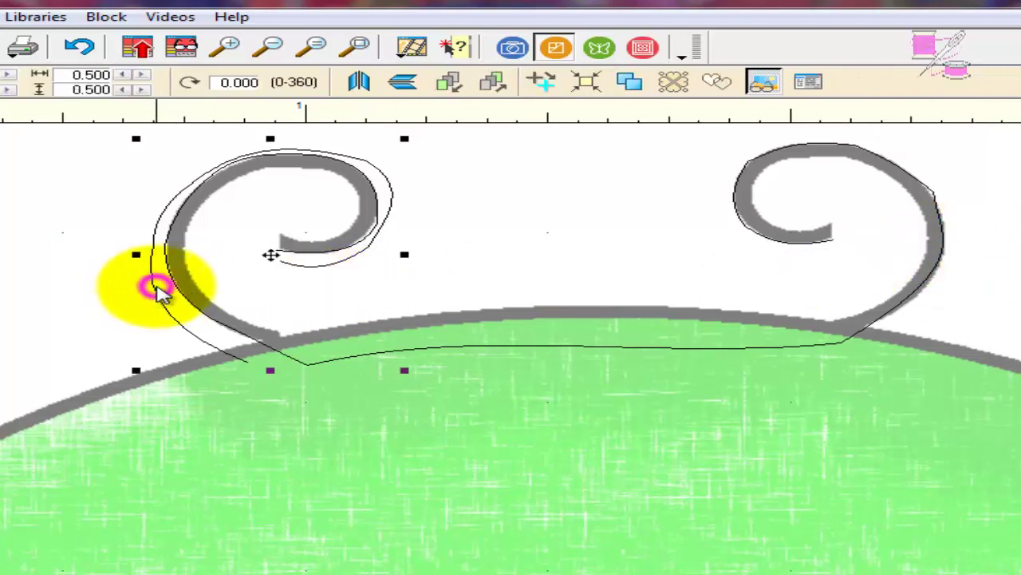
left_click(288, 325)
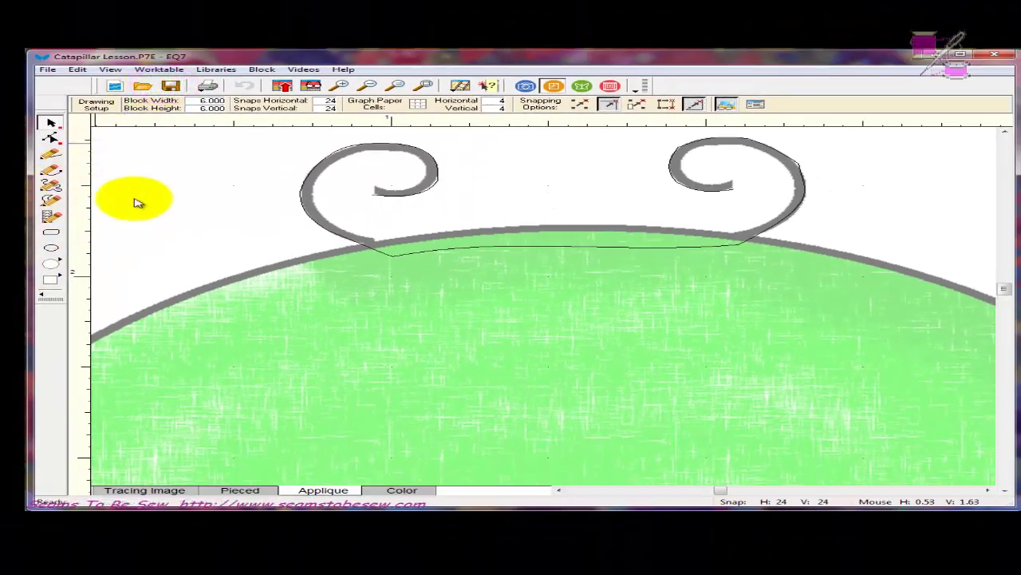
Step: Clone the rearmost body segment's ellipse and move the copy onto the lower part of the pictured head
left_click(425, 85)
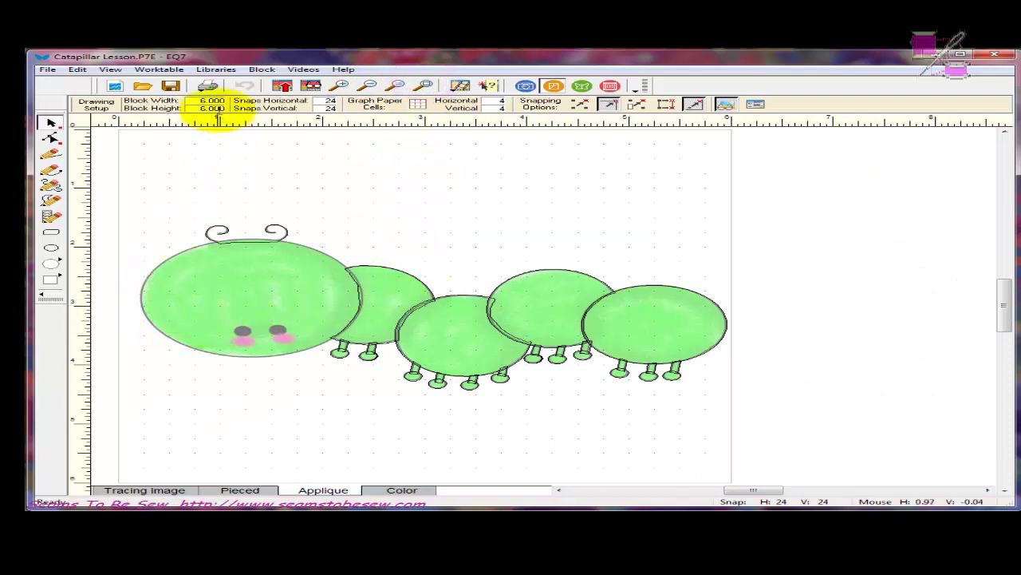
left_click(341, 84)
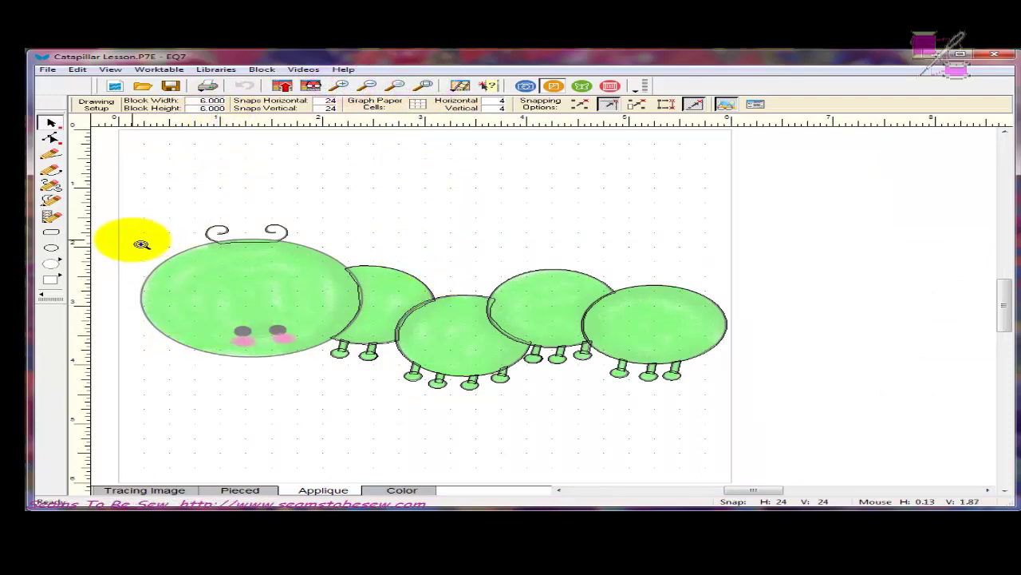
left_click_drag(131, 240, 368, 363)
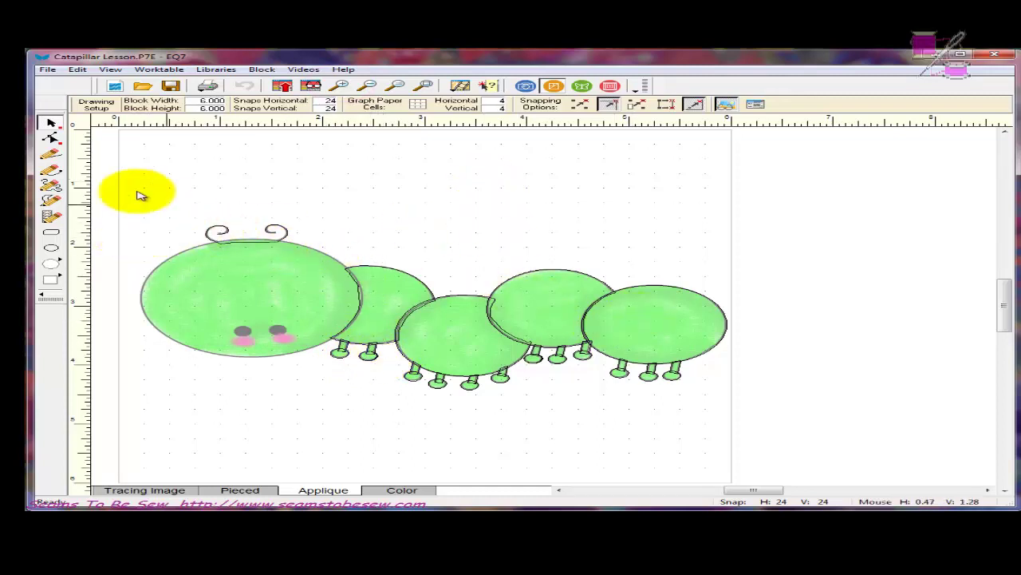
left_click(49, 124)
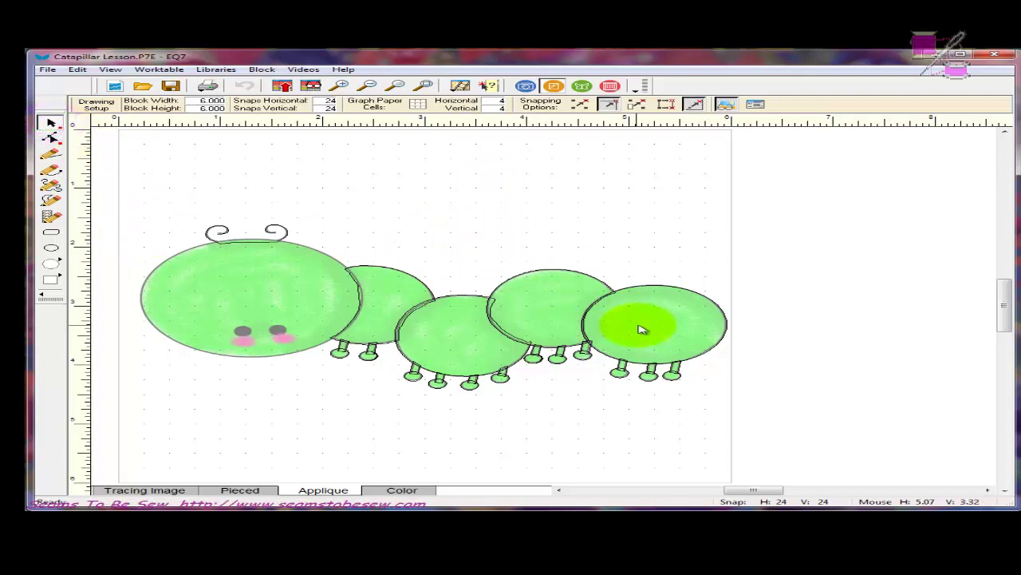
left_click(710, 356)
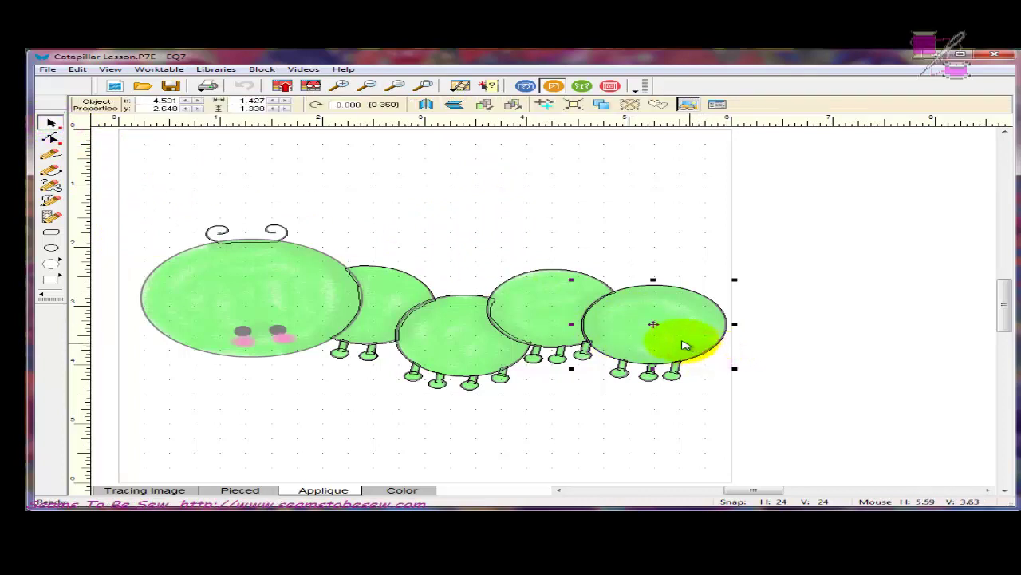
left_click(601, 106)
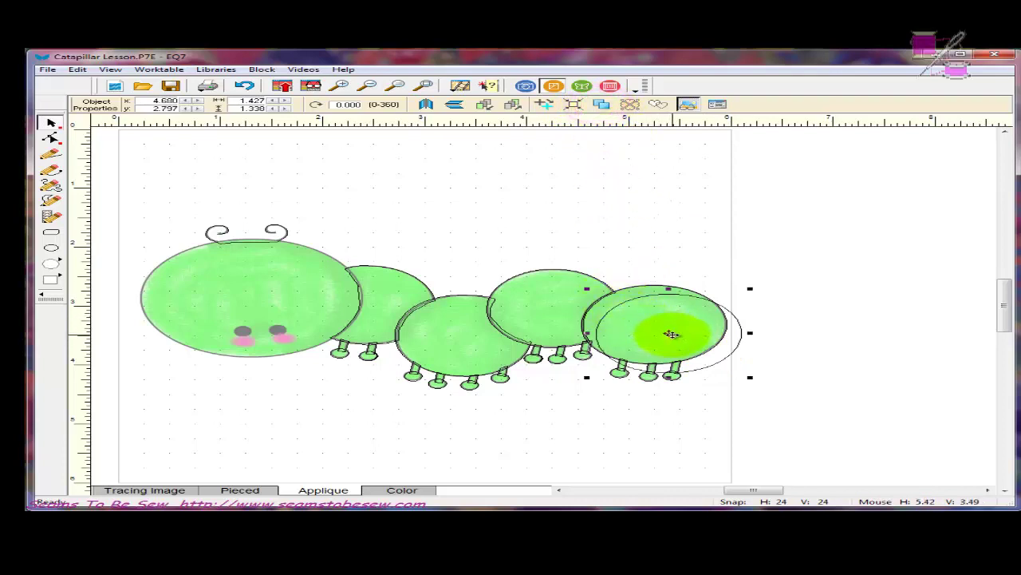
mouse_move(672, 333)
left_mouse_down()
mouse_move(277, 303)
mouse_move(252, 317)
left_mouse_up()
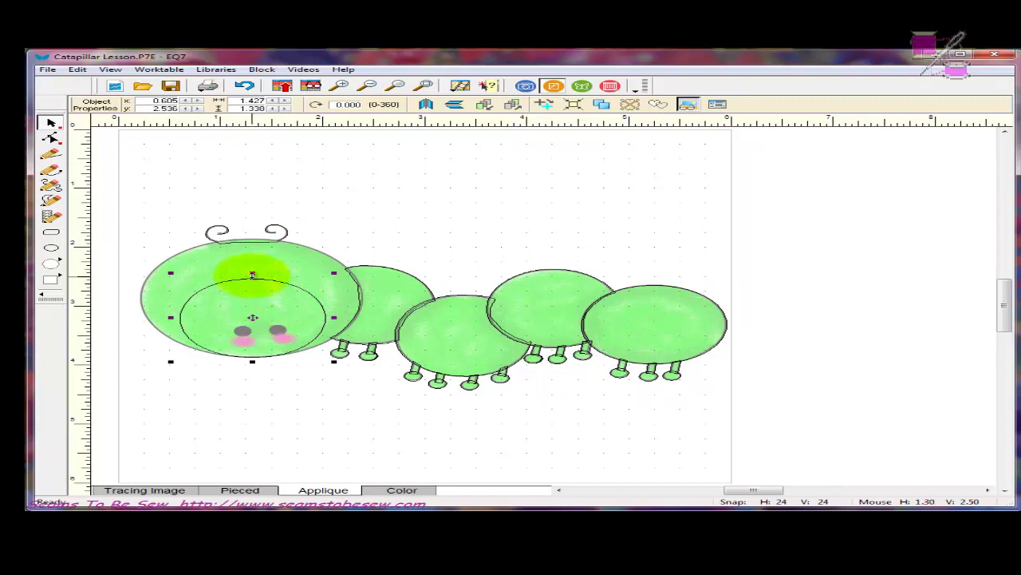
Step: Stretch the copied ellipse on all four sides to the pictured head outline, about 2.18 wide and 2.02 high
left_click_drag(252, 272, 252, 237)
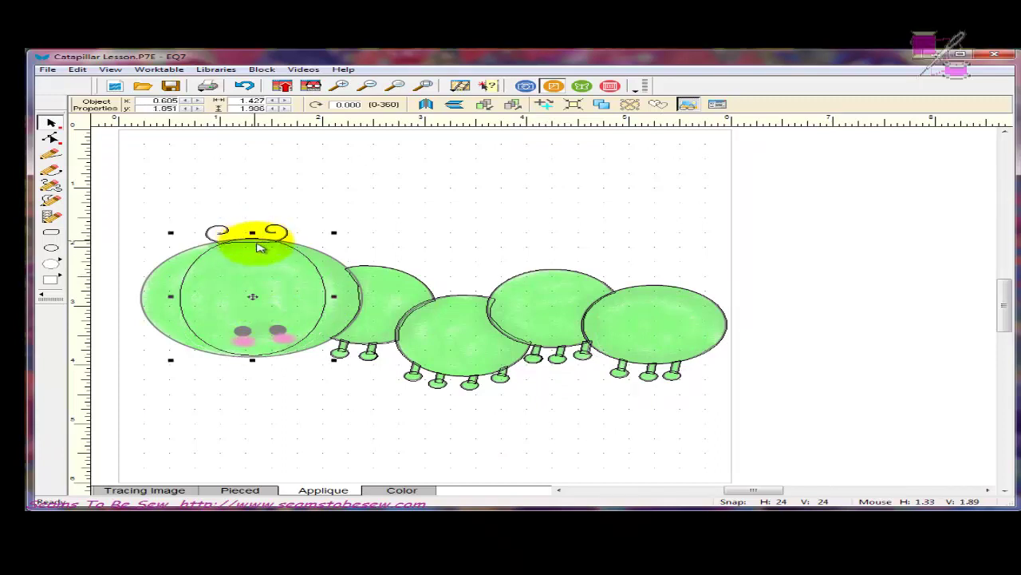
left_click_drag(336, 297, 372, 297)
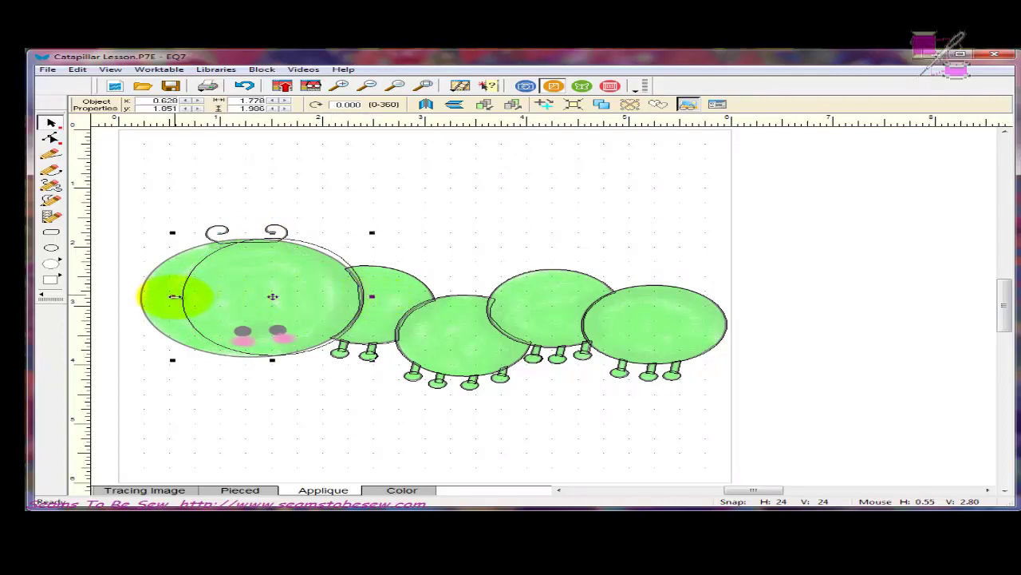
left_click_drag(175, 297, 136, 297)
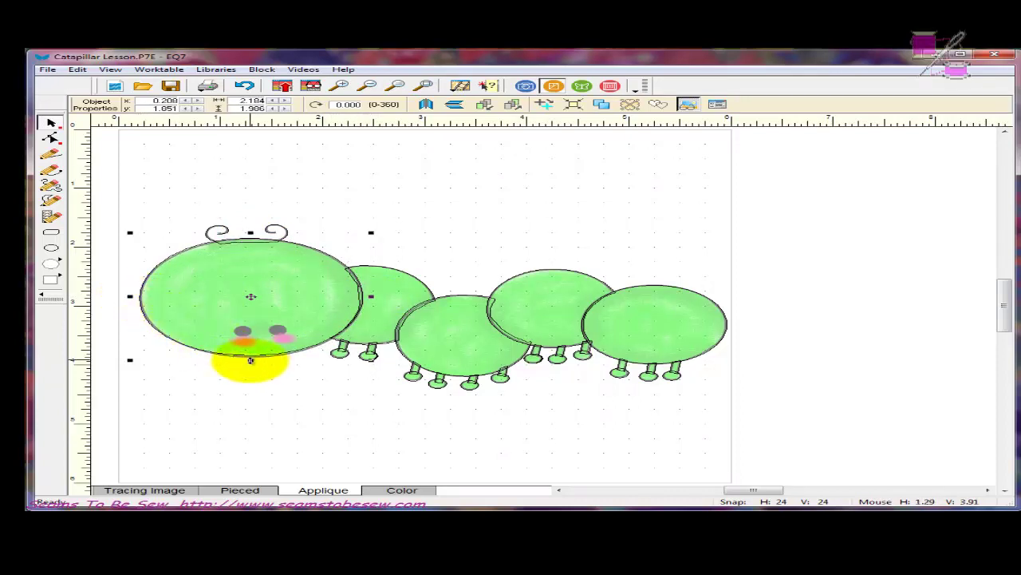
left_click_drag(249, 363, 249, 365)
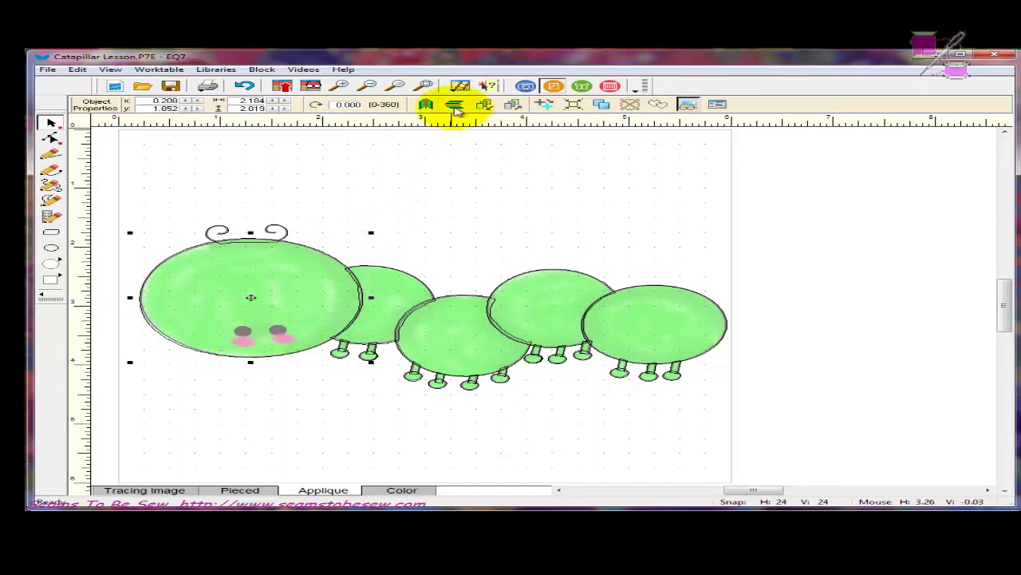
Step: Widen the head ellipse slightly toward the body so it covers the pictured outline there
left_click(341, 85)
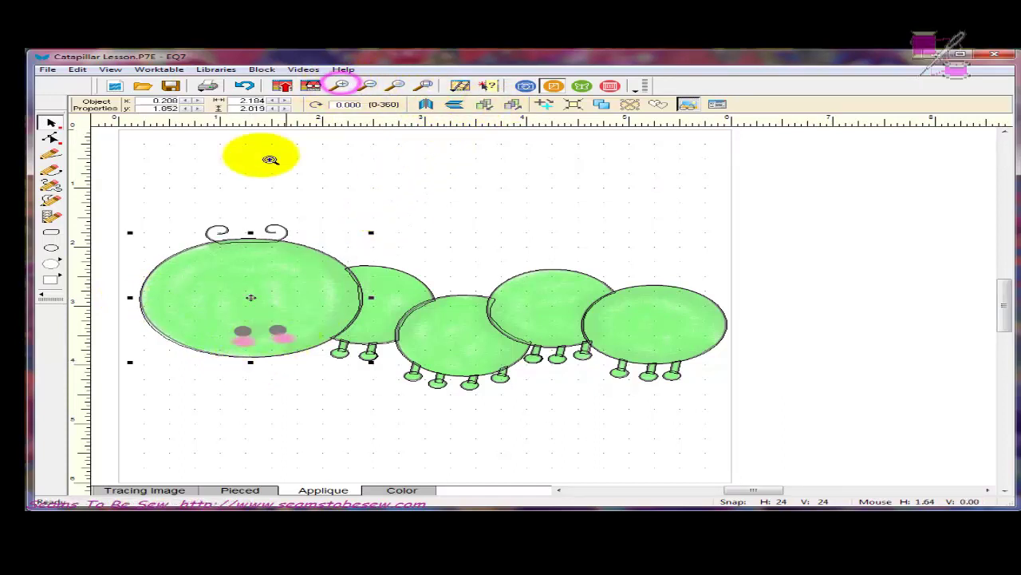
left_click_drag(137, 206, 413, 333)
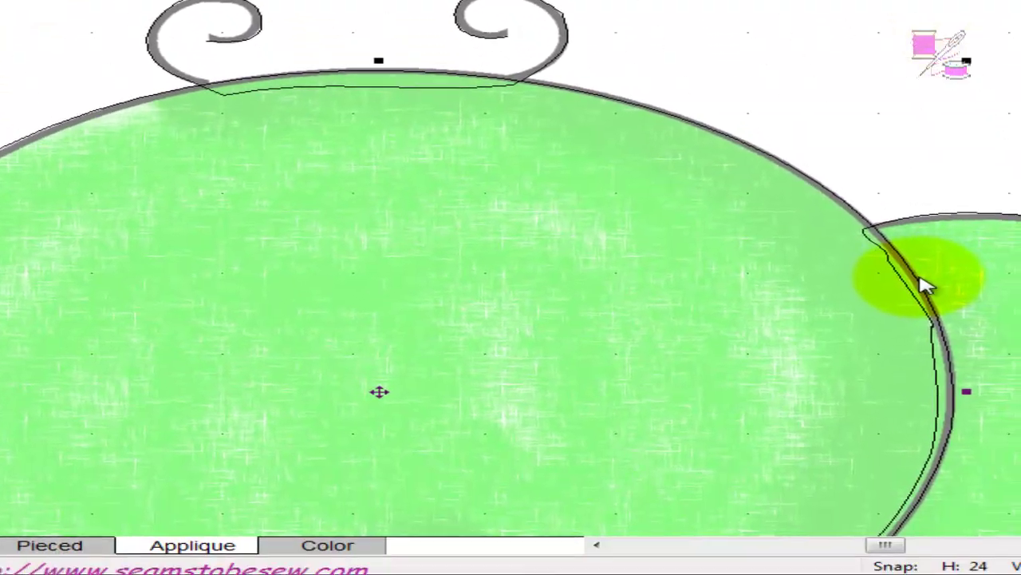
scroll(511, 265, "down", 5)
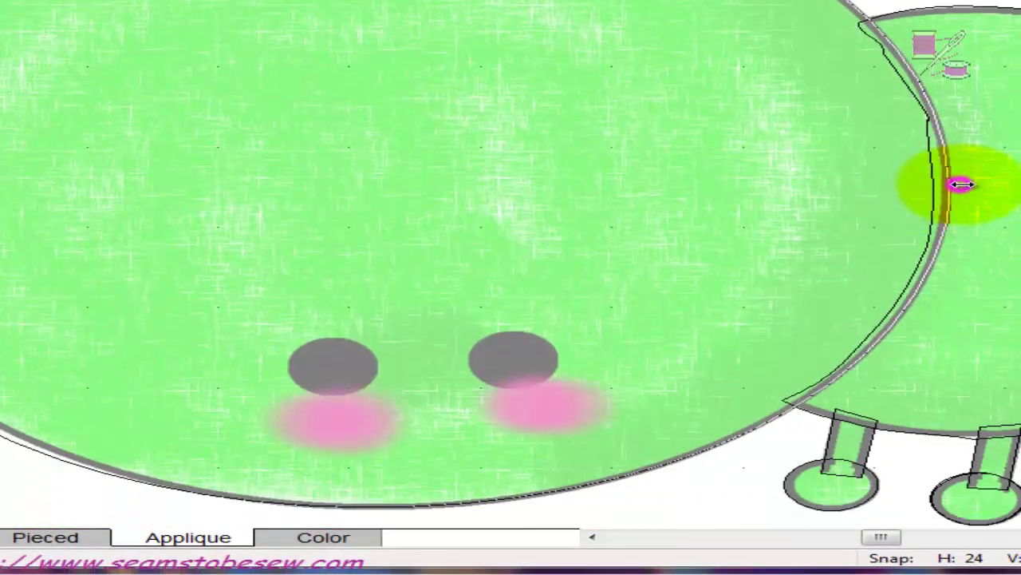
left_click_drag(961, 185, 968, 184)
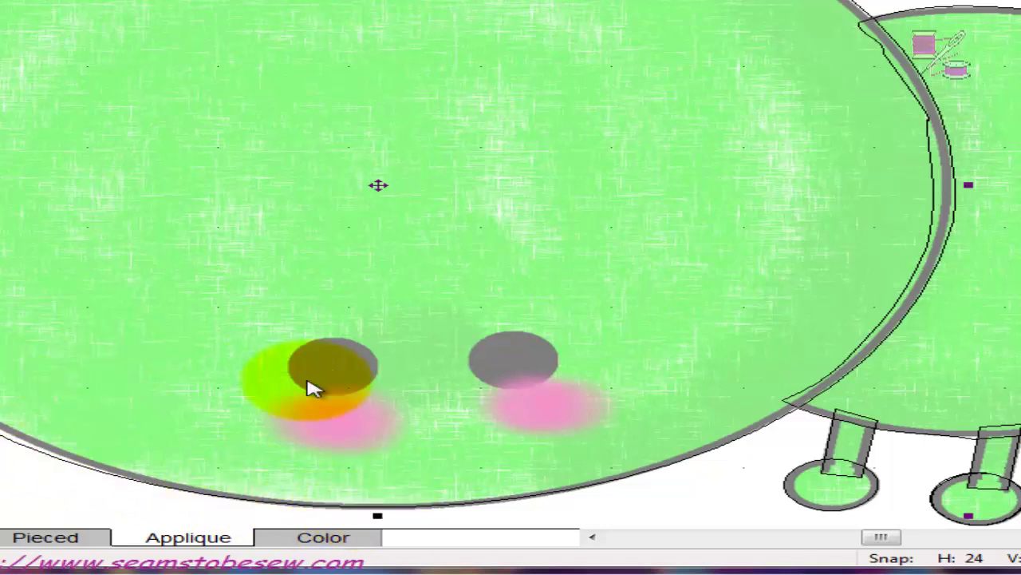
Step: Bend the lower-left curve of the head ellipse inward onto the pictured outline
left_click(755, 490)
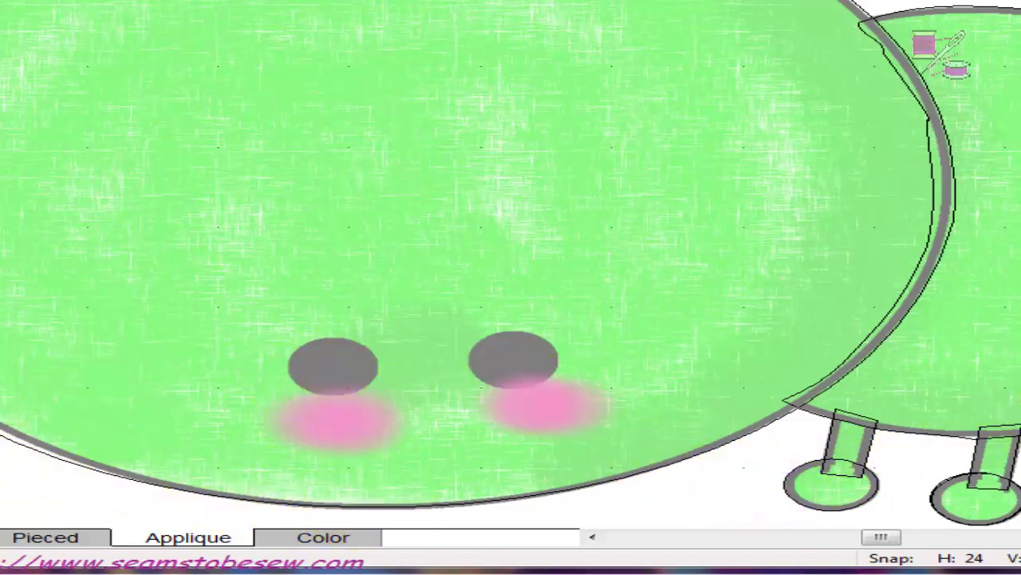
scroll(510, 264, "down", 4)
scroll(511, 263, "up", 2)
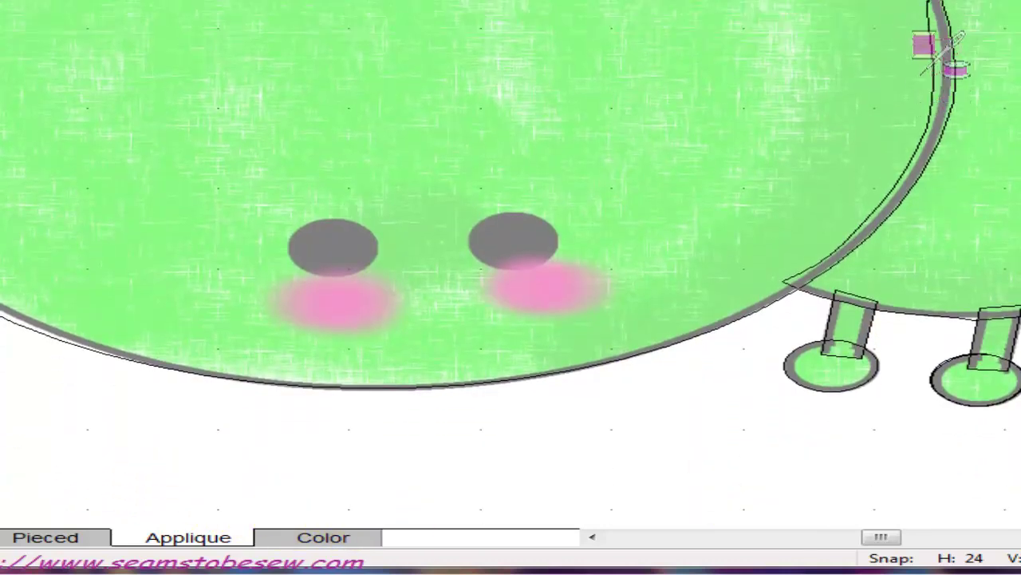
left_click_drag(883, 537, 874, 547)
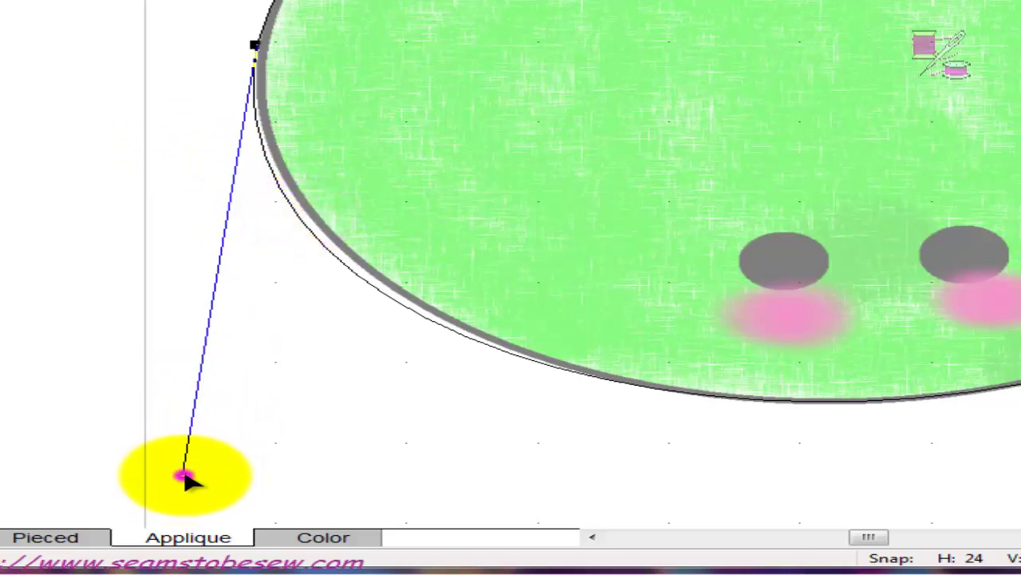
left_click_drag(184, 477, 221, 474)
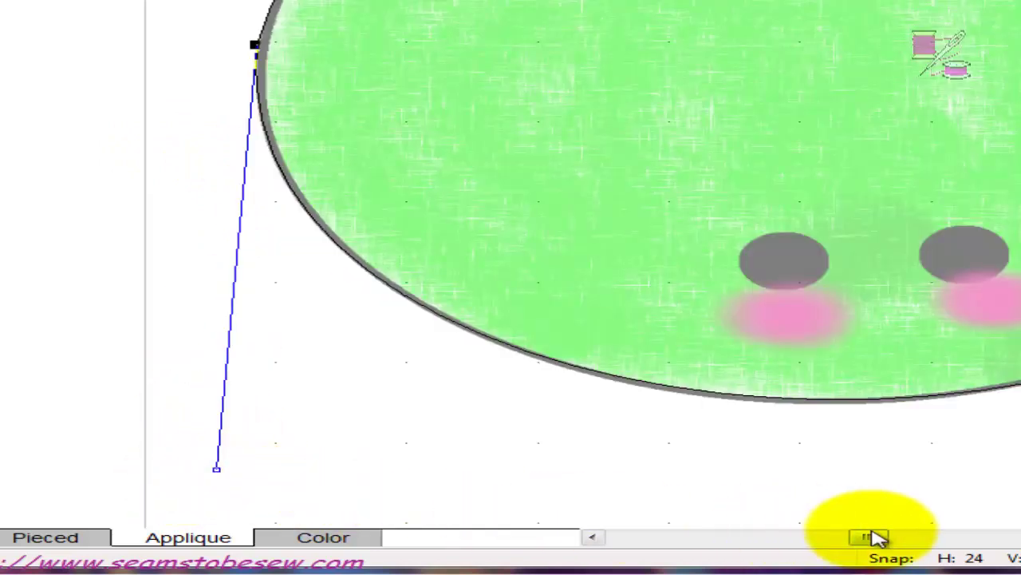
scroll(617, 265, "up", 5)
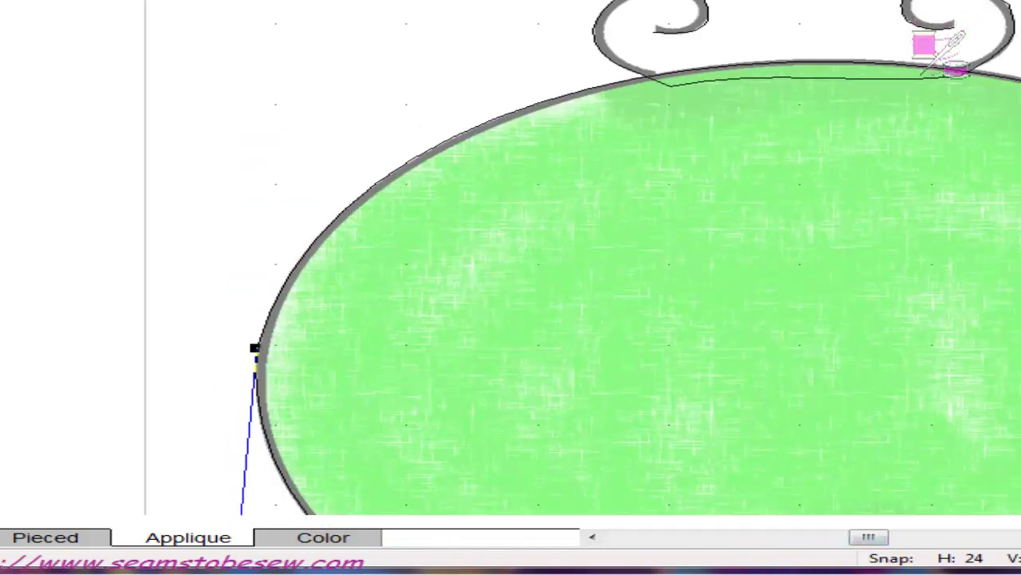
scroll(623, 263, "down", 2)
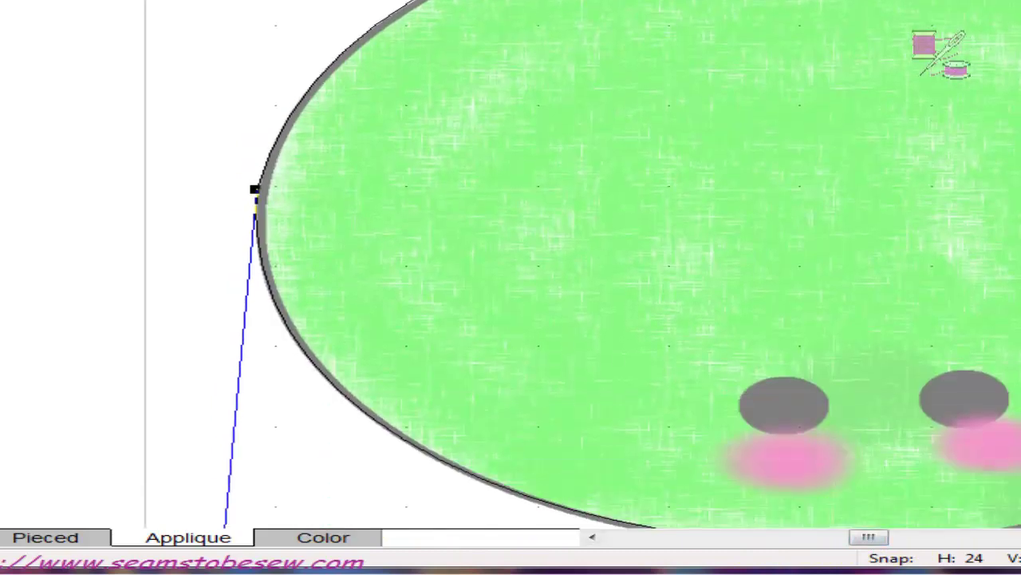
Step: Send the body segment adjoining the head to the front
left_click(893, 533)
scroll(511, 263, "down", 3)
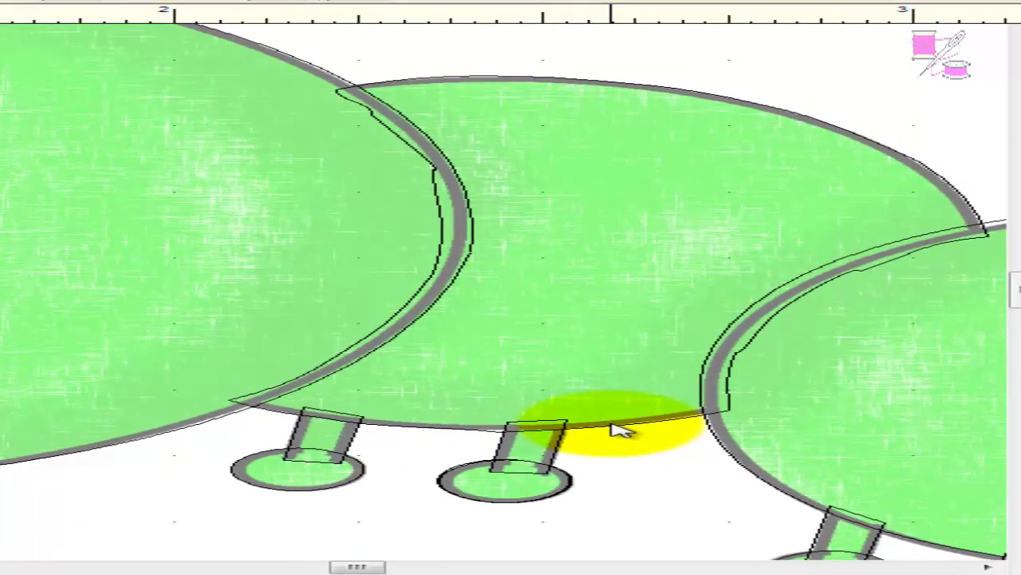
left_click(679, 423)
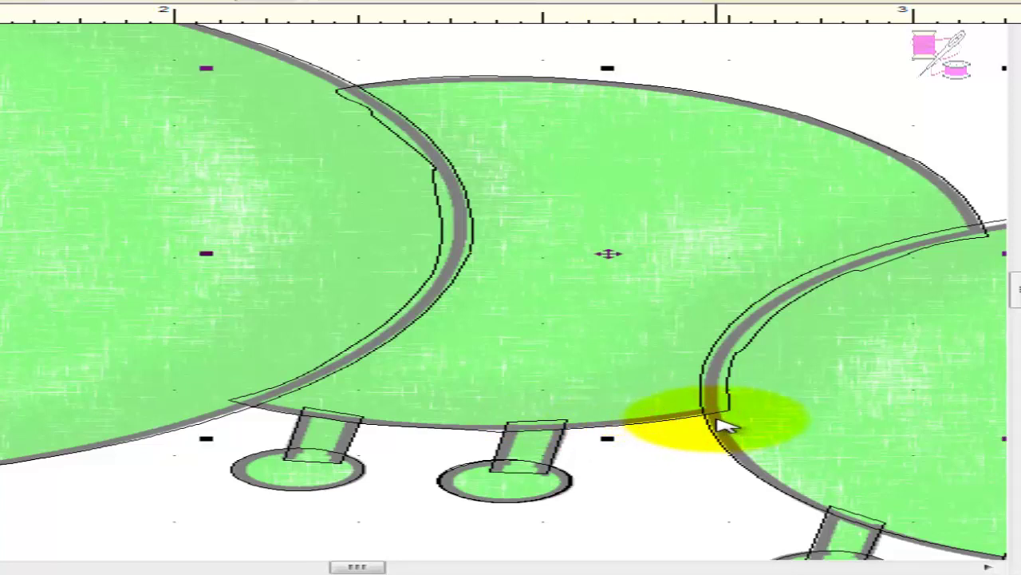
left_click(715, 419)
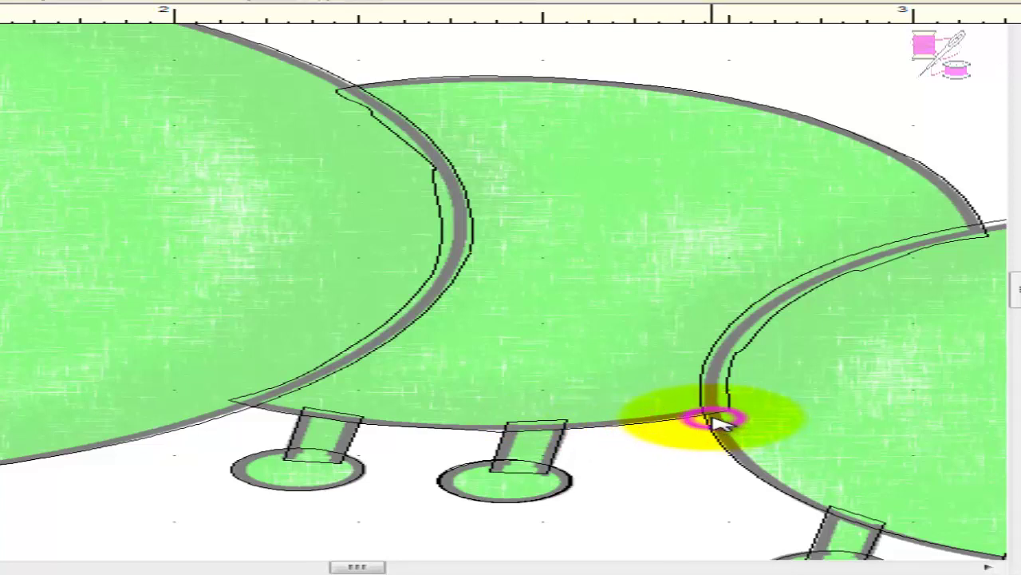
left_click(786, 116)
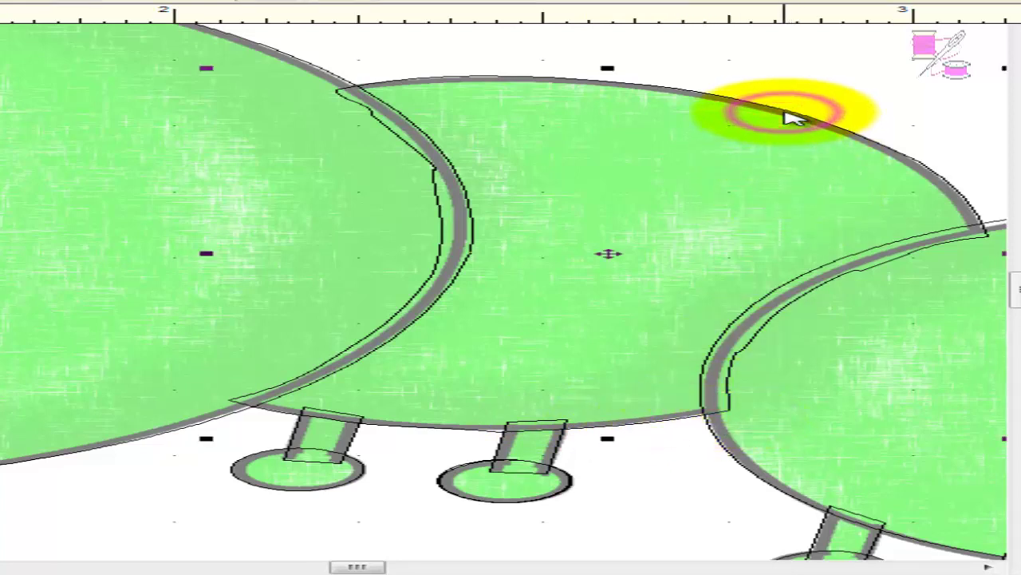
right_click(631, 152)
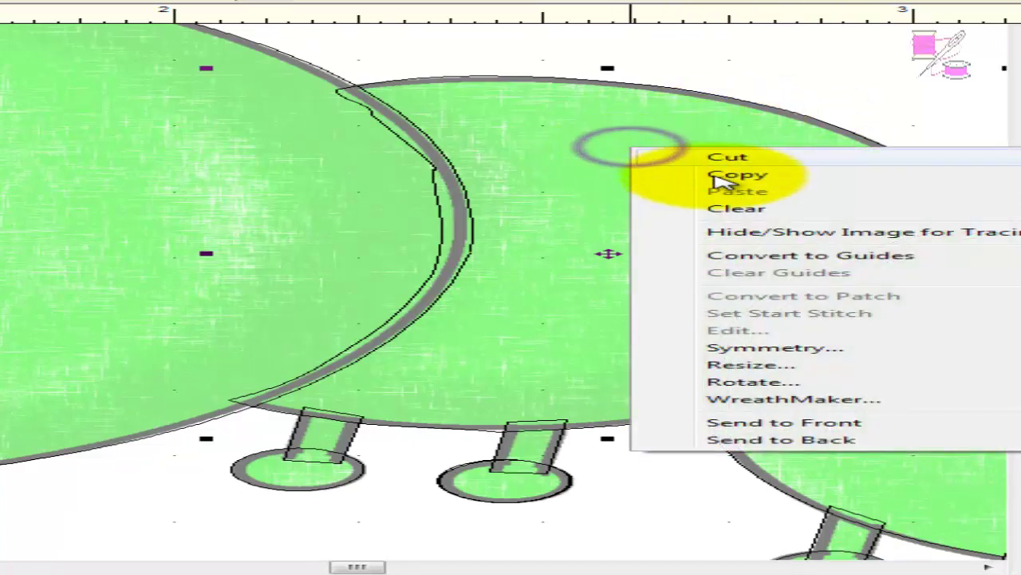
left_click(771, 423)
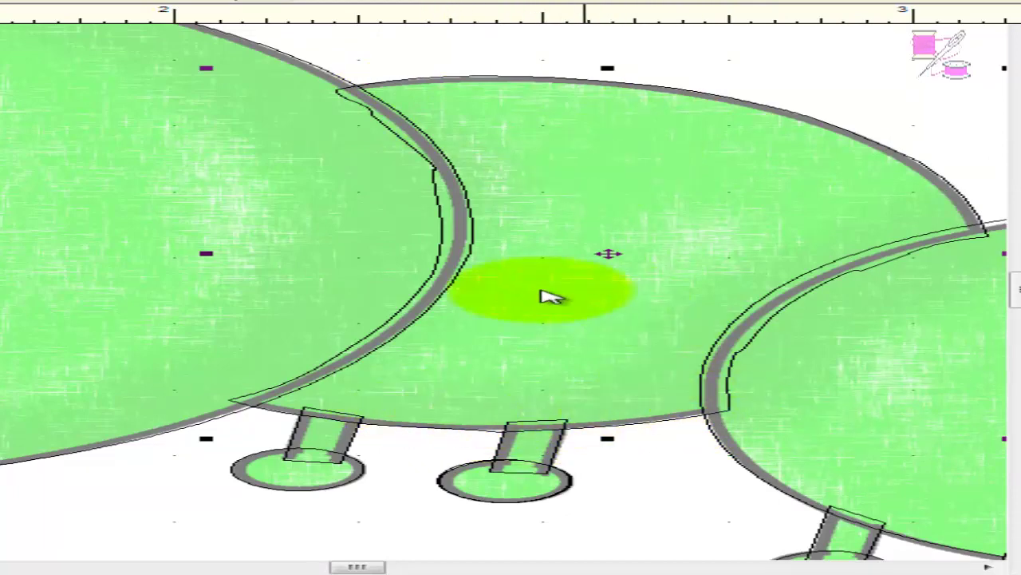
Step: Check the layering of the overlapping head and body segments in the coloring view, and return to the applique drawing
key("Escape")
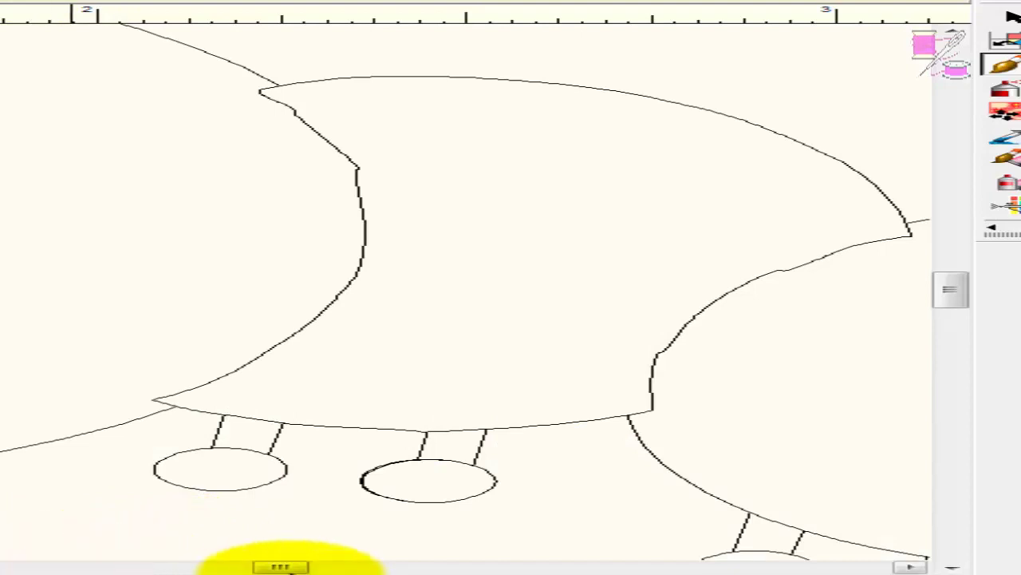
left_click_drag(351, 567, 364, 568)
left_click_drag(284, 567, 296, 566)
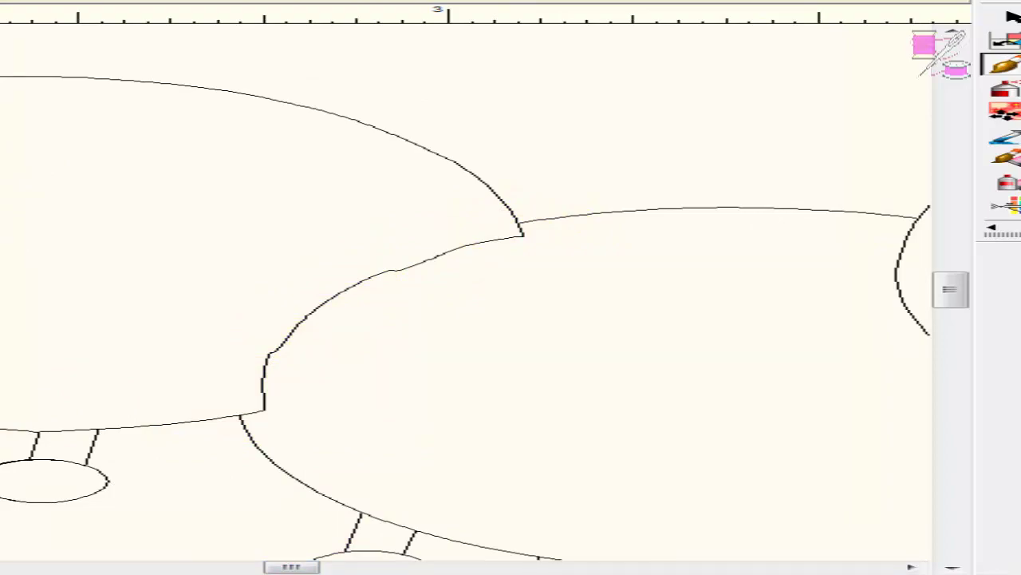
key("shift+F9")
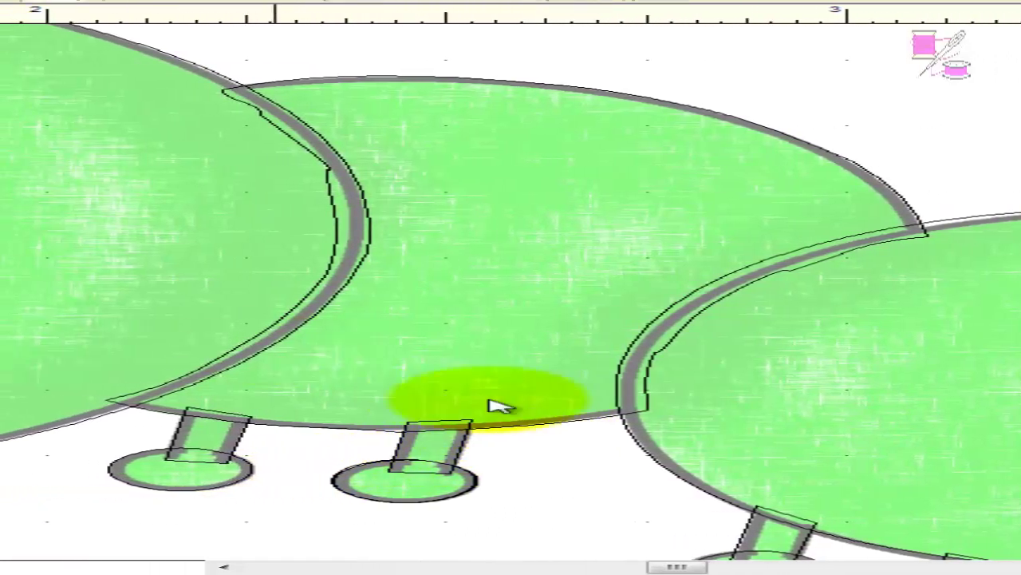
Step: Send the body segment adjoining the head to the back
left_click(559, 421)
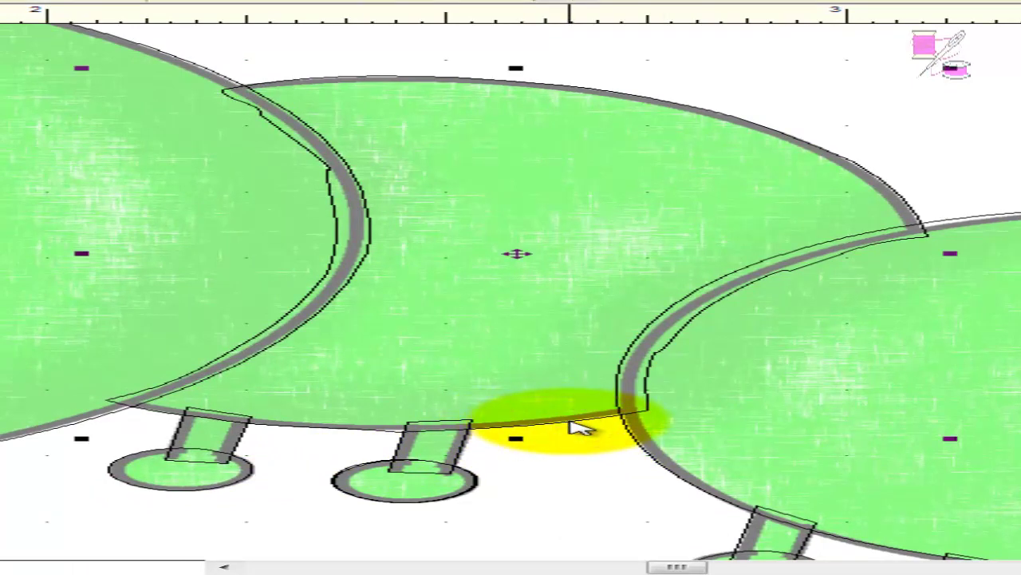
right_click(570, 422)
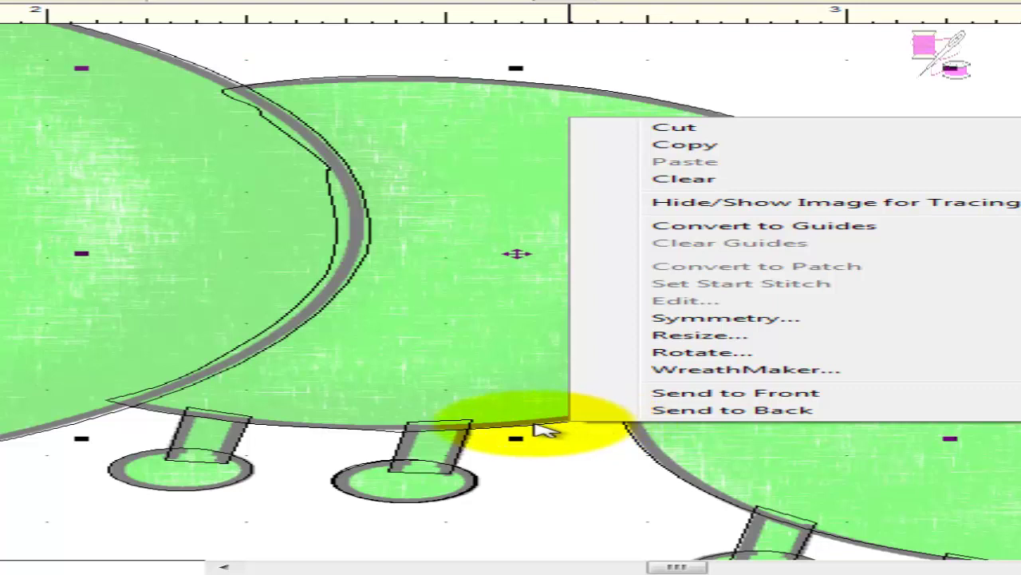
left_click(686, 412)
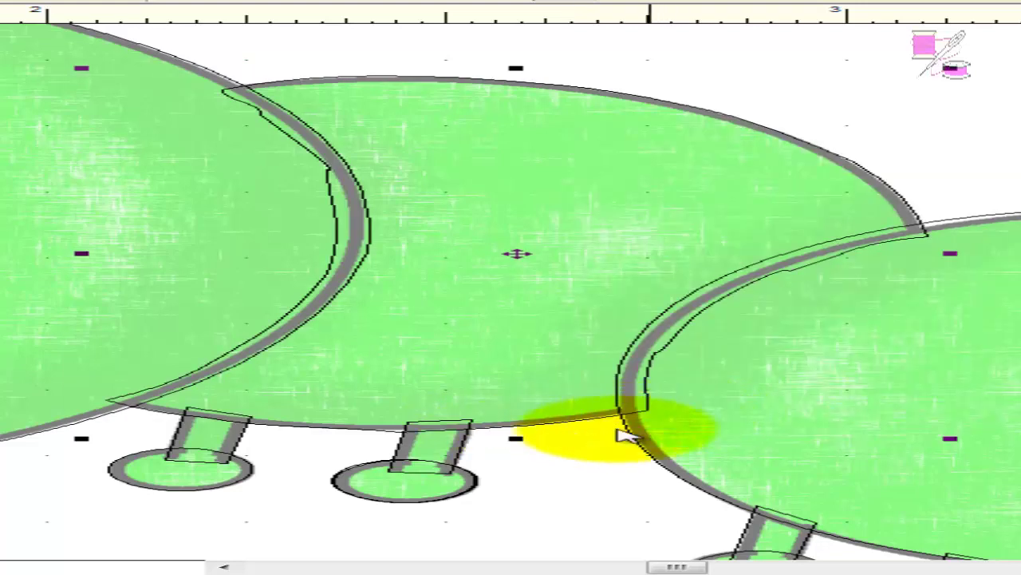
key("Escape")
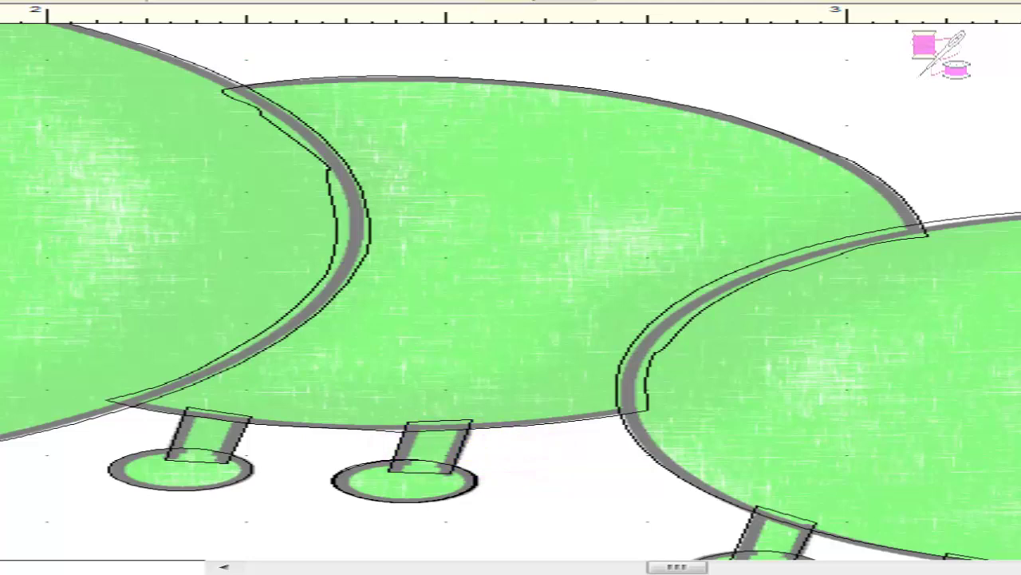
Step: Send the two leg pieces under the first body segment to the back and check the layering in the coloring view
left_click(467, 449)
right_click(467, 449)
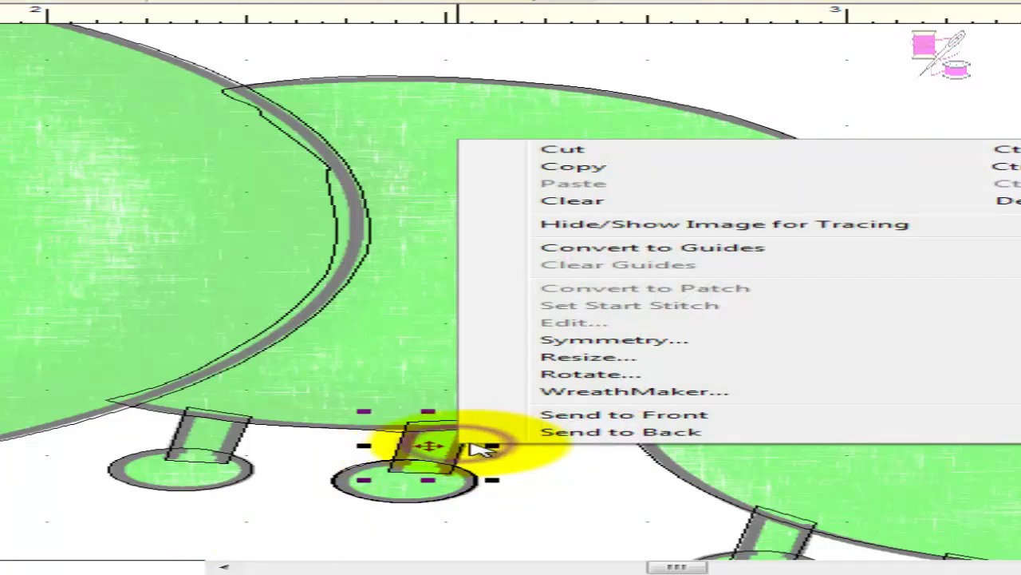
left_click(524, 432)
left_click(244, 447)
right_click(246, 447)
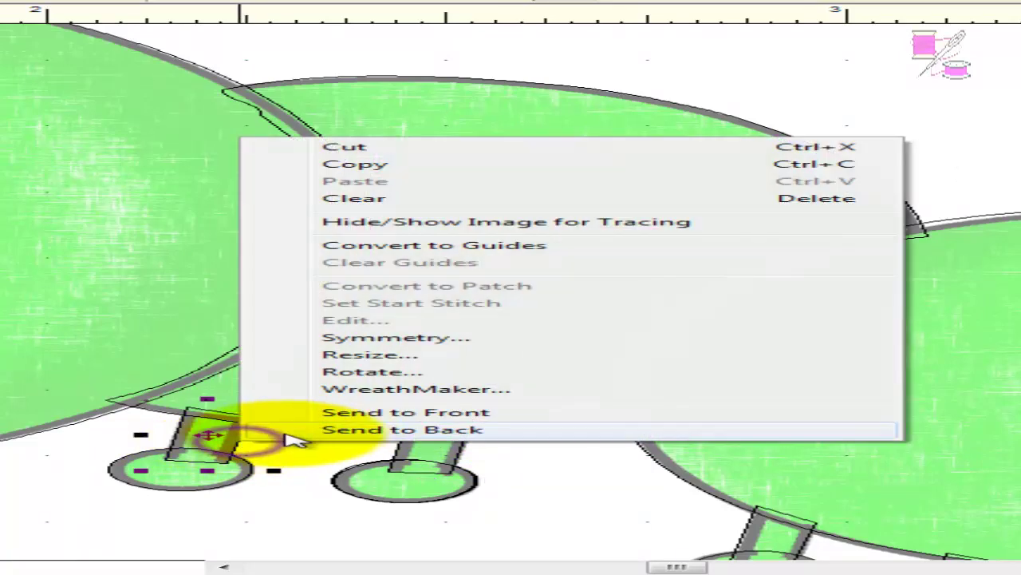
left_click(323, 427)
key("Escape")
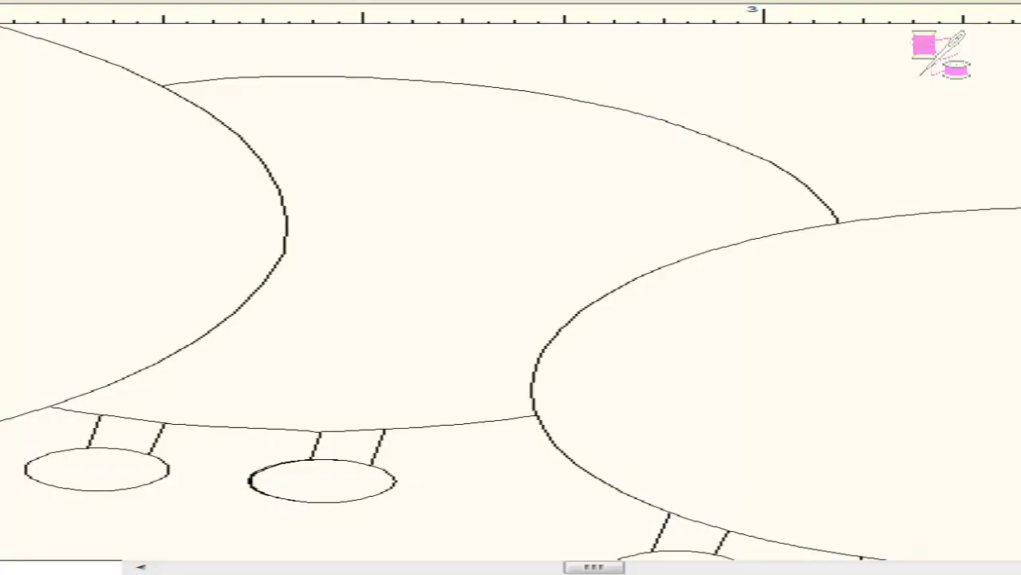
Step: Clone a foot ellipse below the first body segment and place the copy over the pictured right eye on the applique drawing
key("F3")
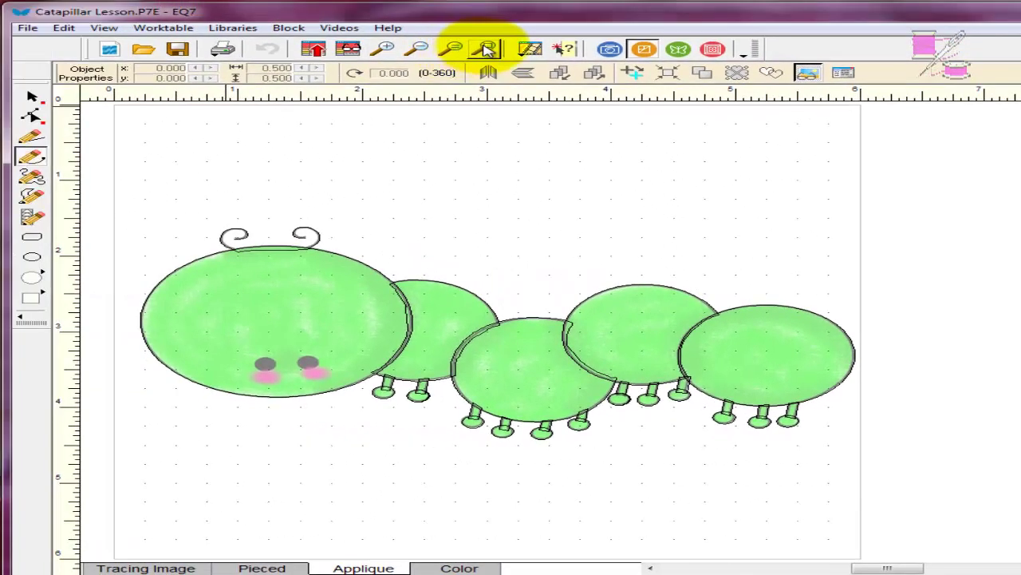
left_click(383, 49)
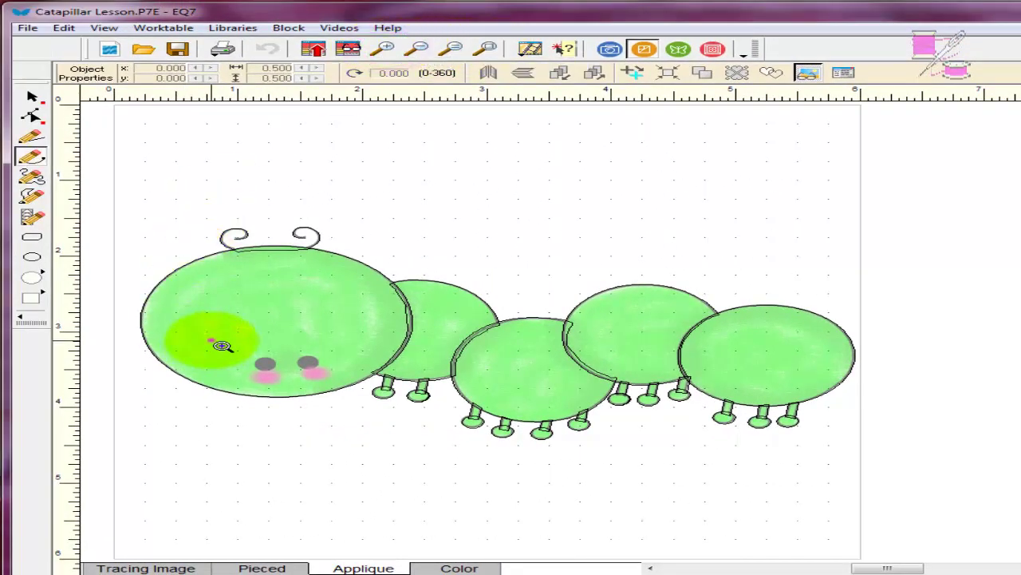
left_click_drag(222, 345, 371, 412)
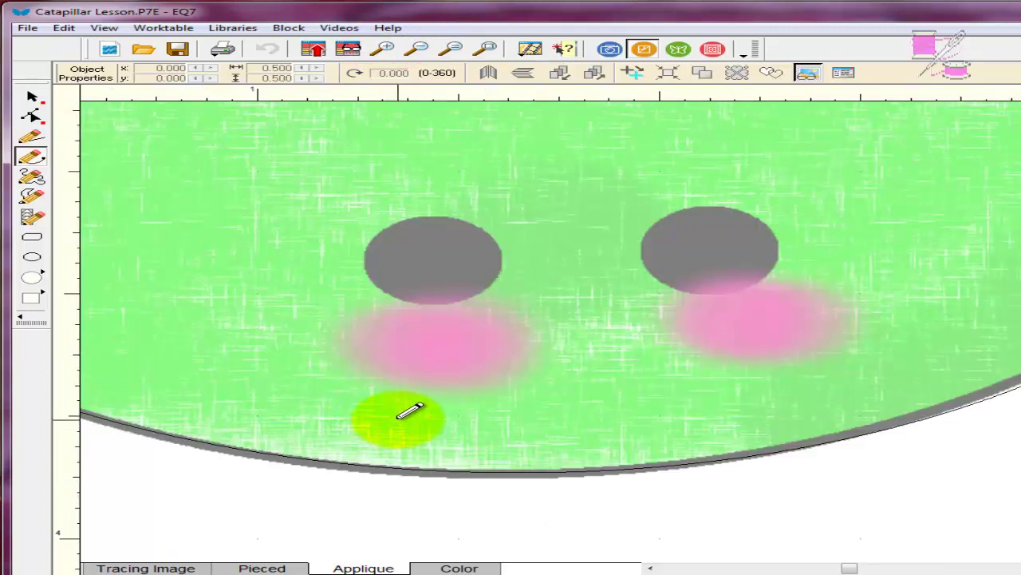
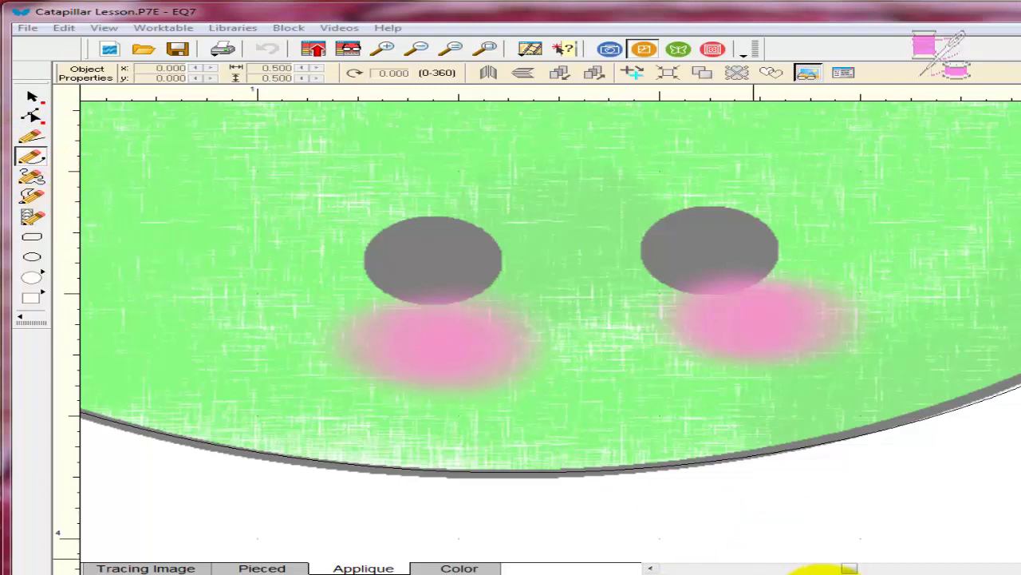
left_click(30, 98)
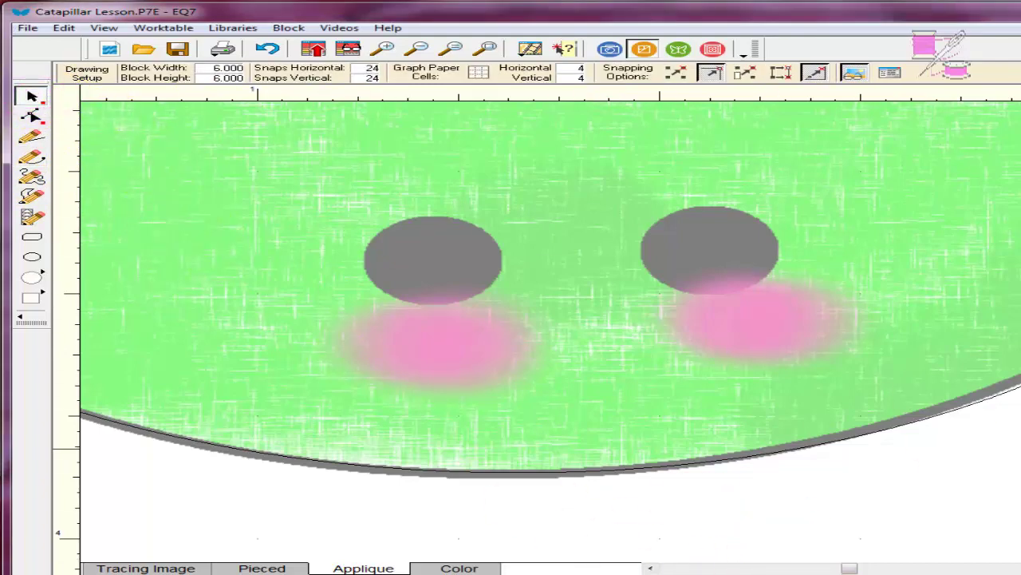
key("Tab")
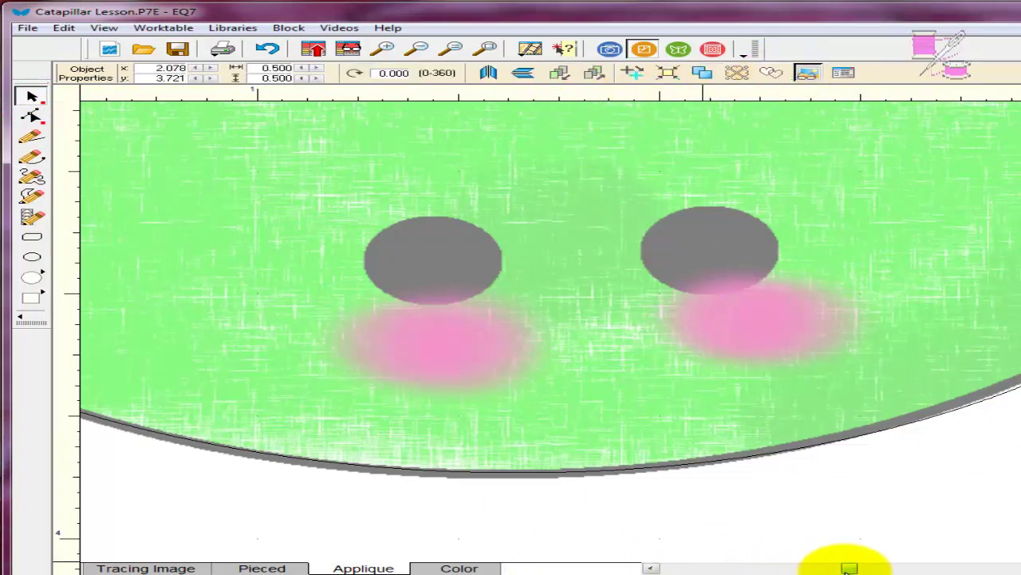
left_click_drag(848, 568, 851, 566)
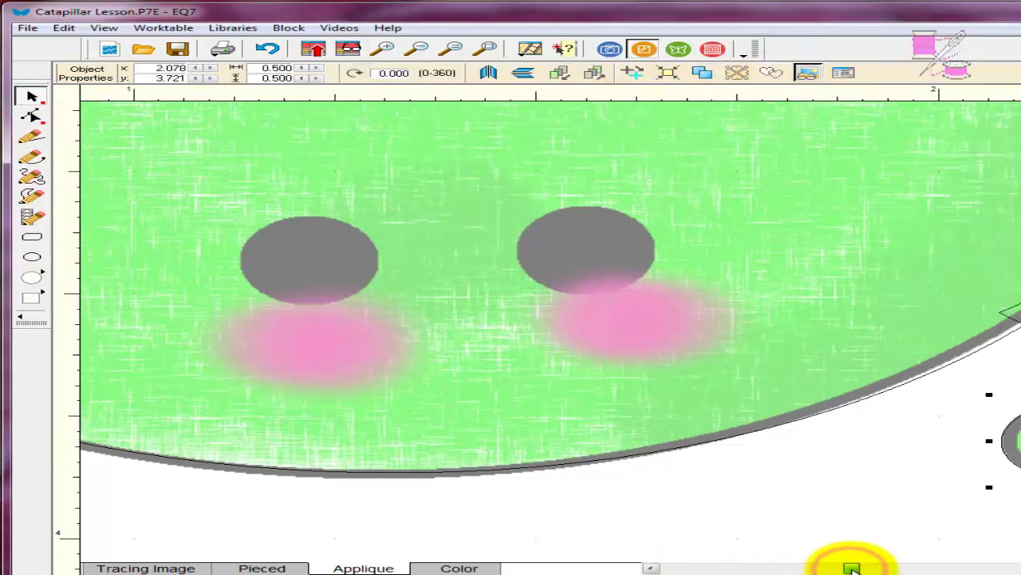
left_click(699, 75)
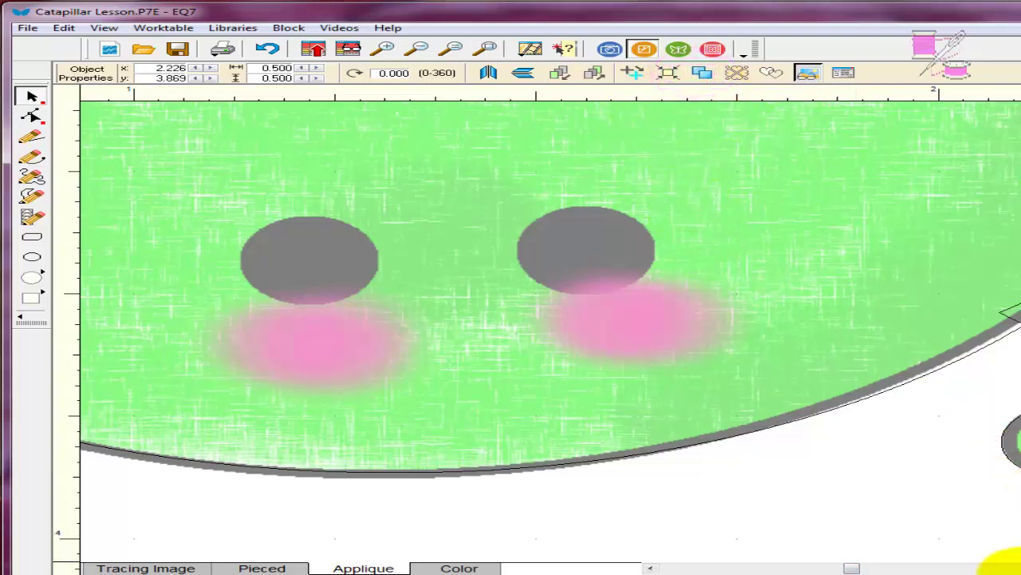
left_click_drag(852, 568, 857, 568)
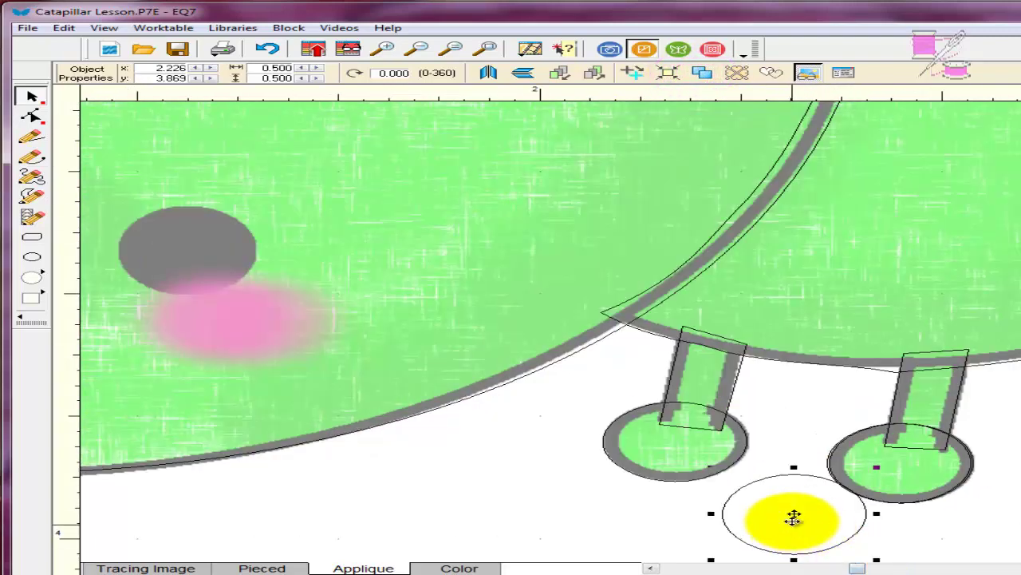
left_click_drag(798, 514, 190, 237)
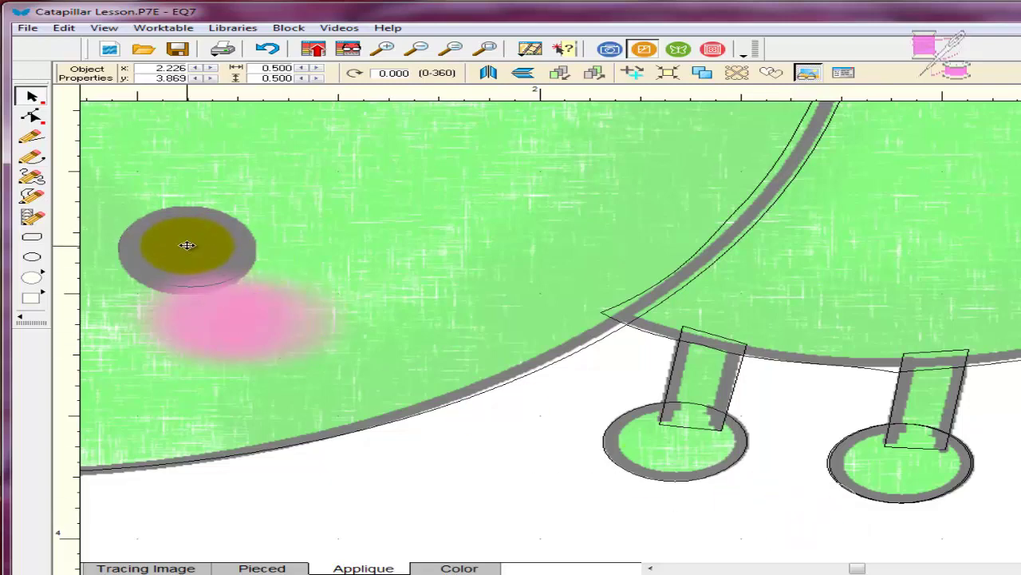
Step: Adjust the height of the right eye ellipse to match the pictured eye
left_click_drag(853, 568, 847, 568)
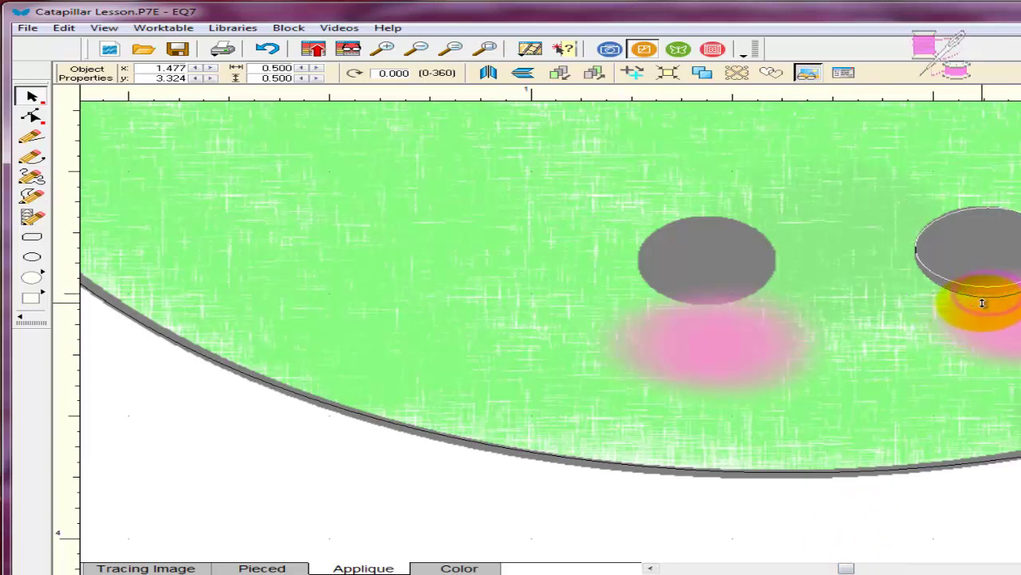
left_click(977, 299)
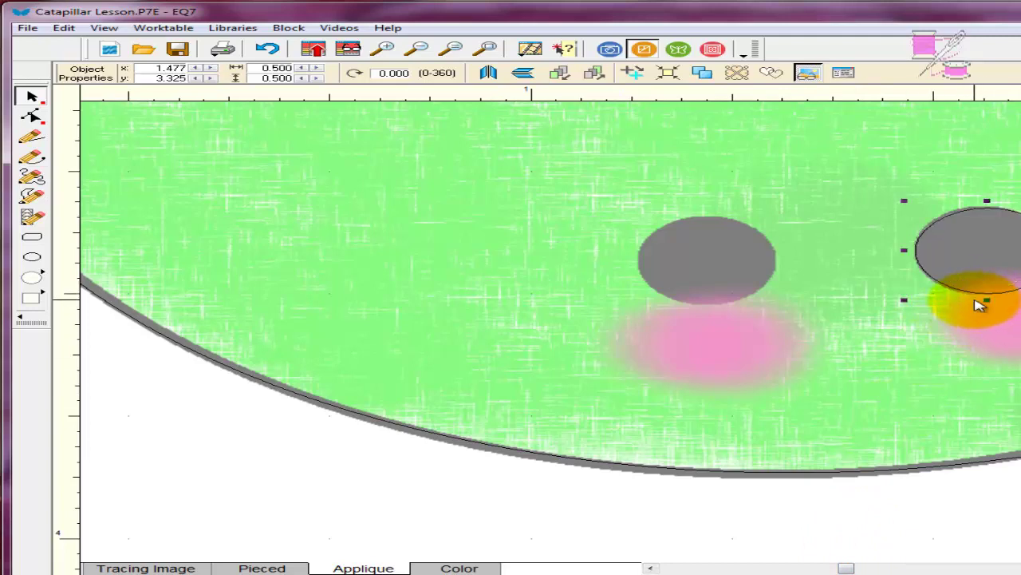
left_click(988, 200)
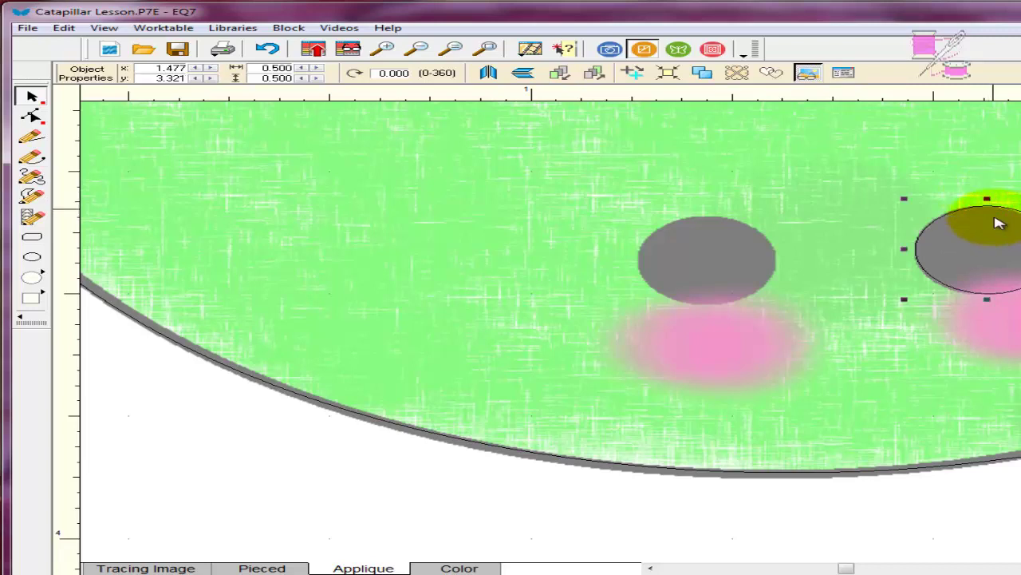
left_click(934, 167)
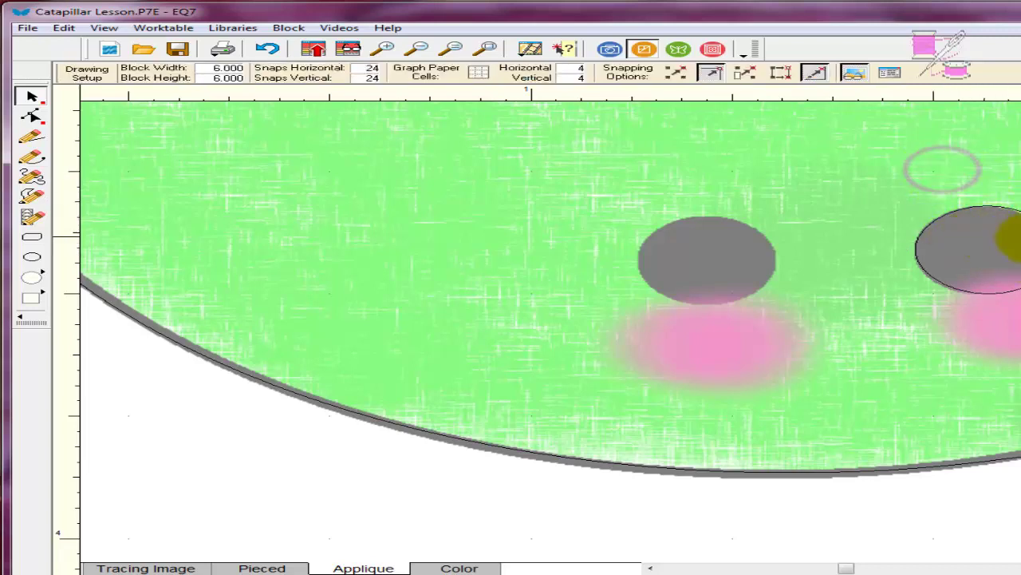
Step: Clone the right eye ellipse and place the copy over the pictured left eye
left_click(1012, 240)
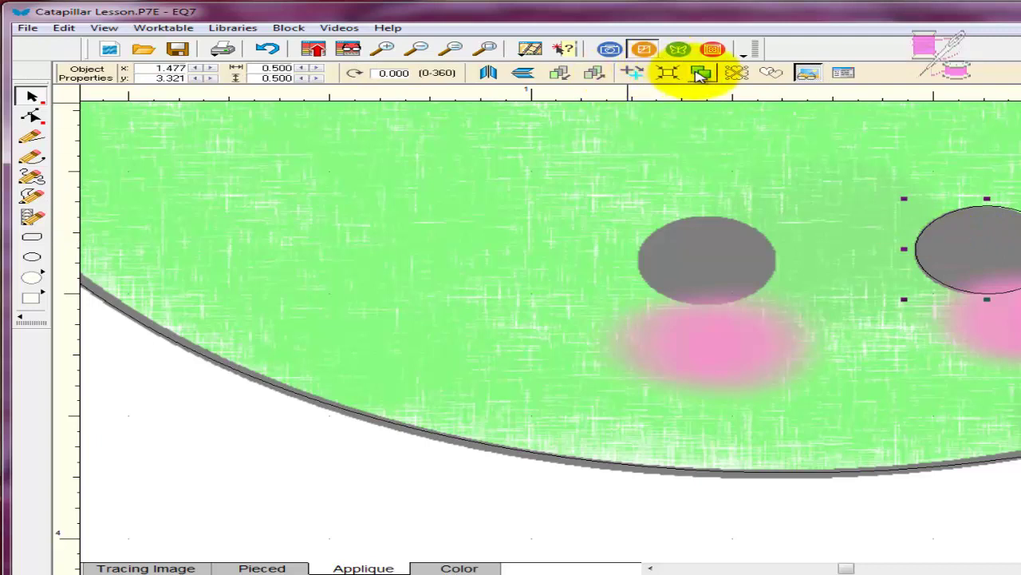
left_click(764, 176)
left_click_drag(1018, 324, 698, 258)
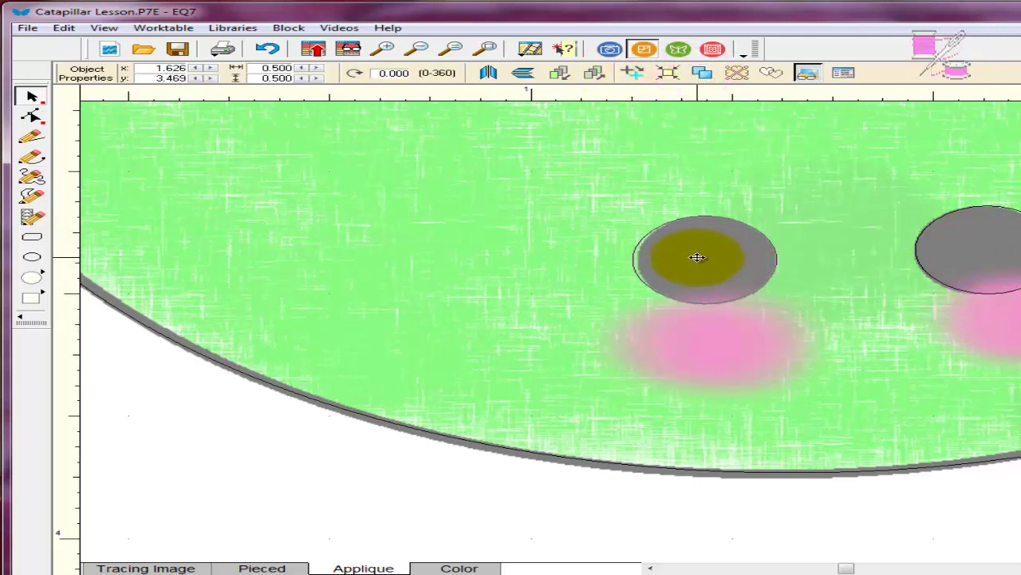
left_click(698, 257)
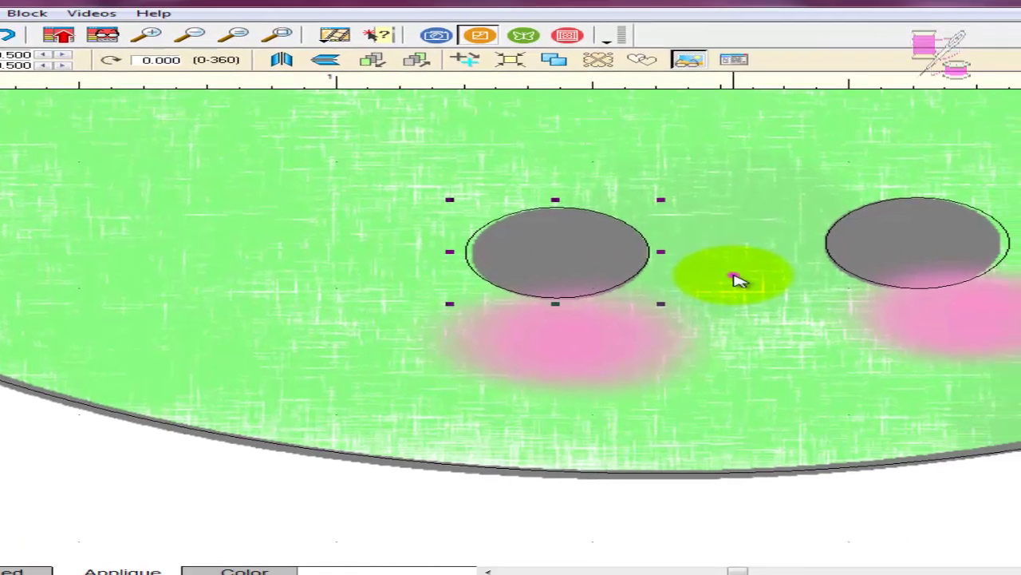
left_click(829, 271)
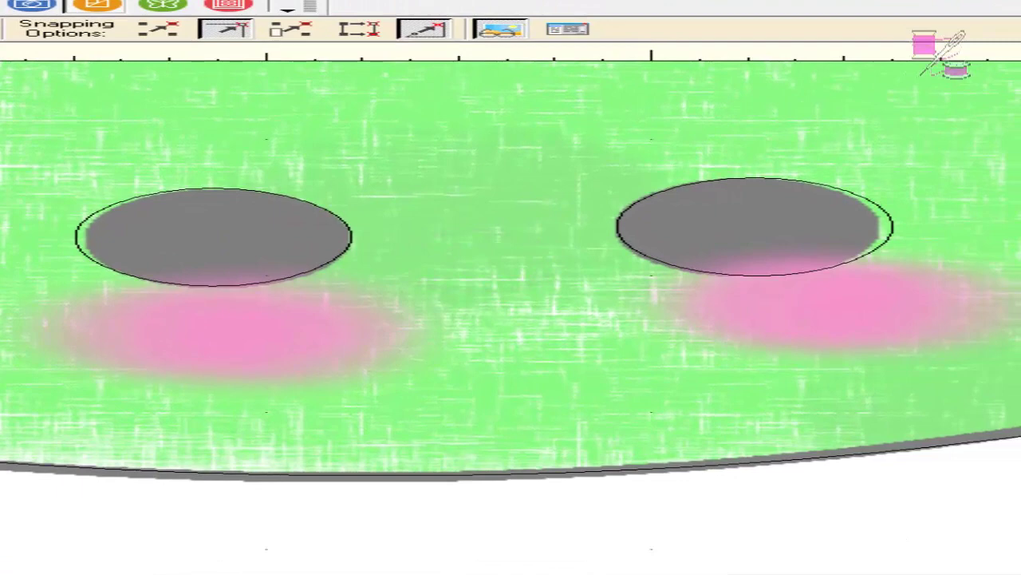
Step: Clone the left eye ellipse and its copy to place one ellipse over each of the two pink cheeks
left_click(81, 241)
left_click(210, 29)
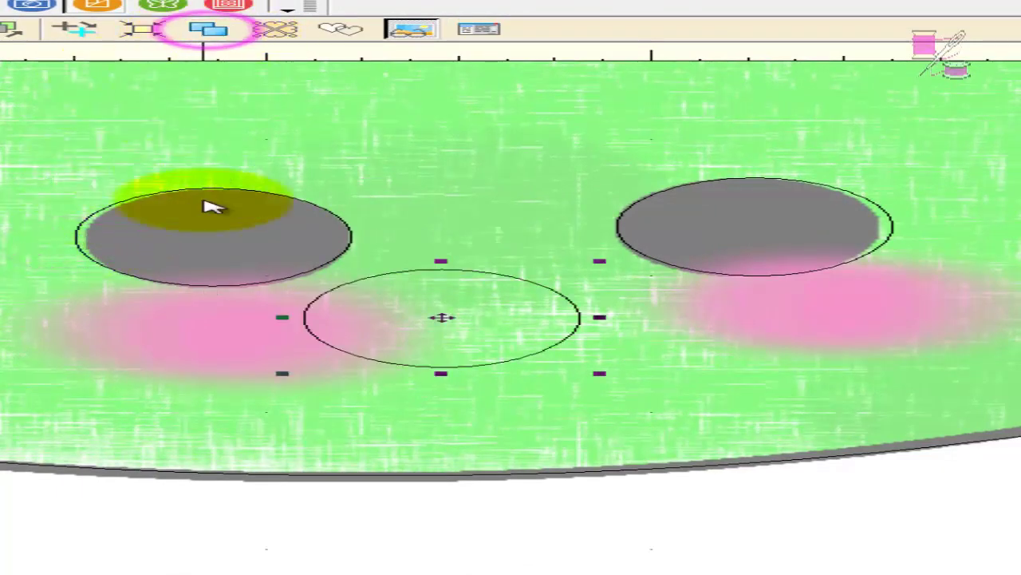
left_click_drag(454, 320, 240, 341)
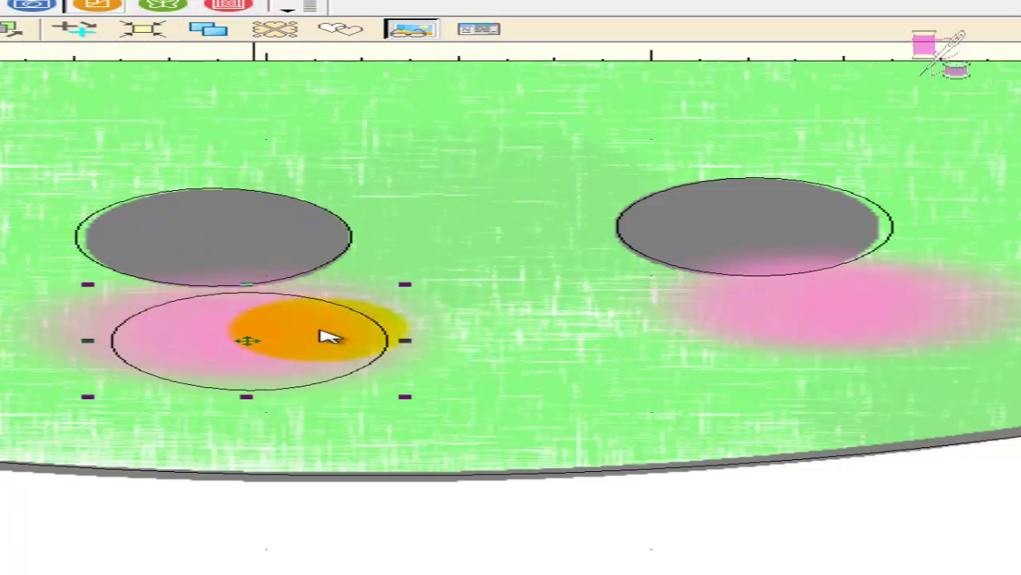
left_click(212, 32)
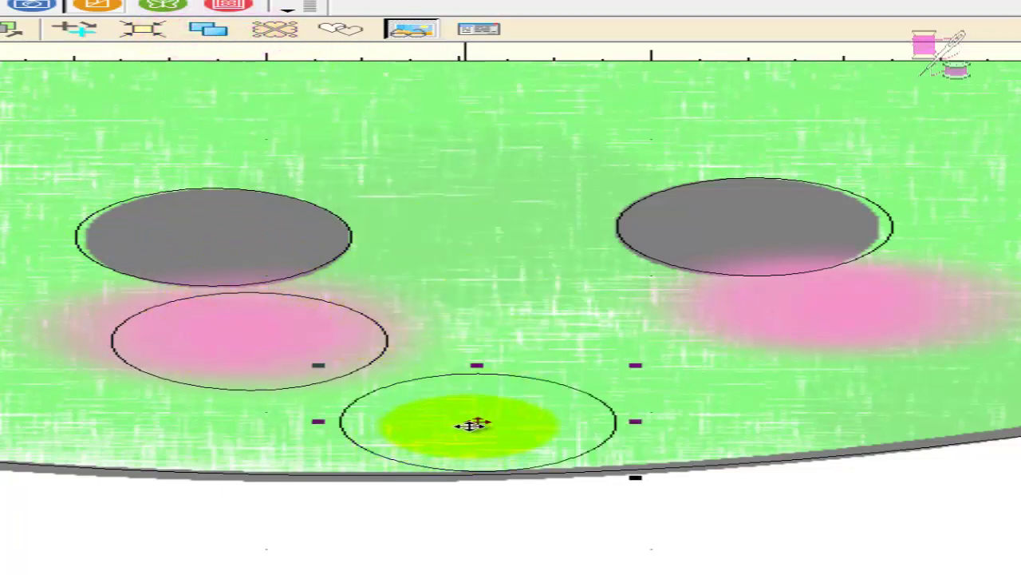
left_click_drag(476, 422, 867, 320)
left_click_drag(488, 401, 571, 370)
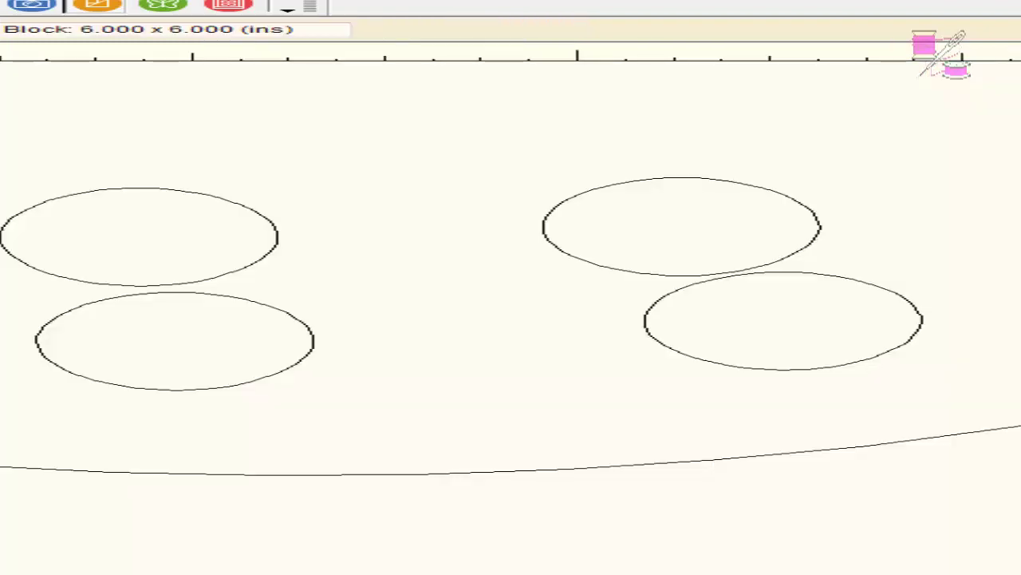
Step: Color the last body segment with the mottled medium green fabric and the segment before it with the bright green spotted fabric
left_click(166, 41)
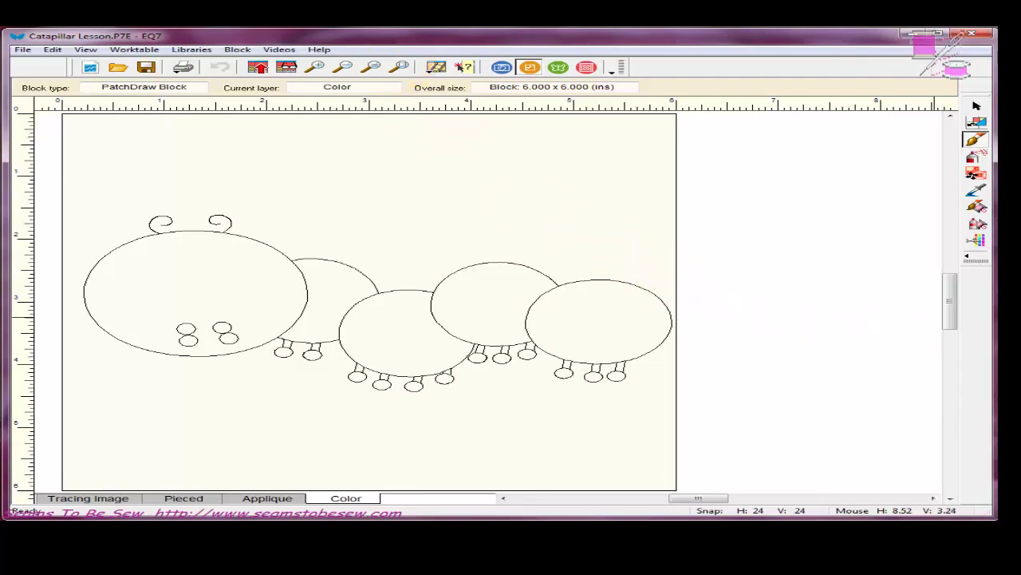
left_click(975, 140)
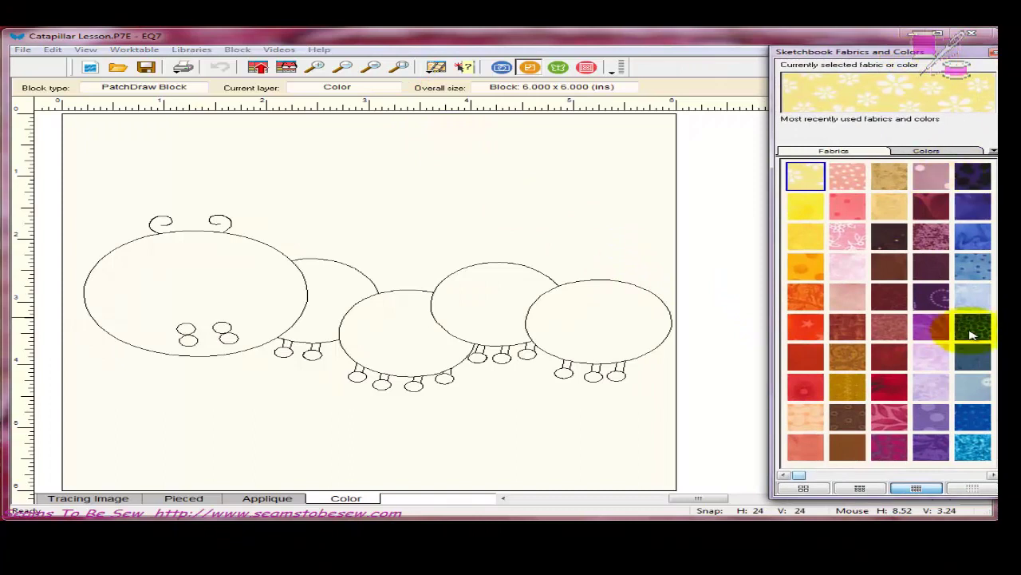
left_click(970, 447)
left_click(992, 476)
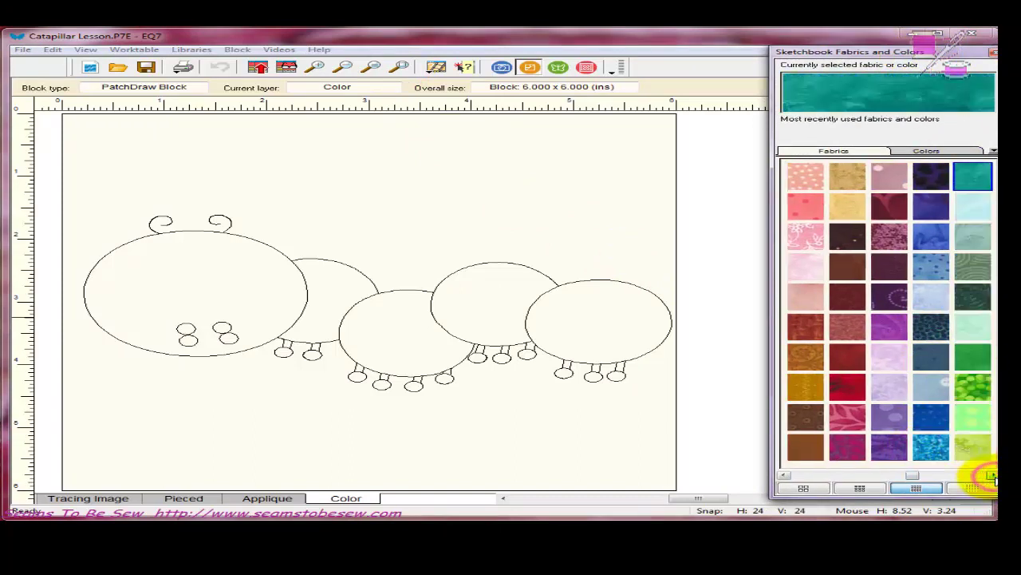
left_click(973, 363)
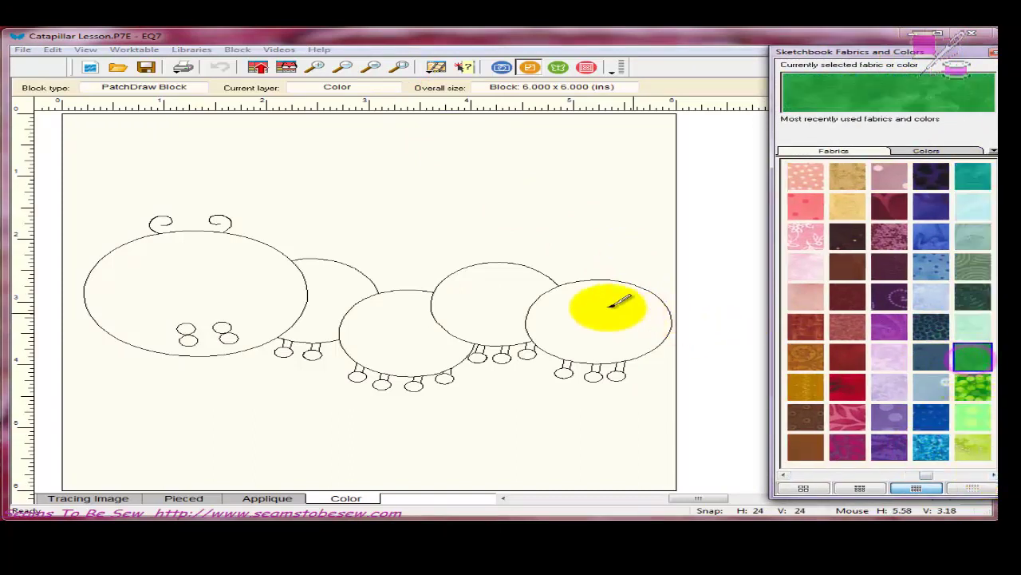
left_click(606, 307)
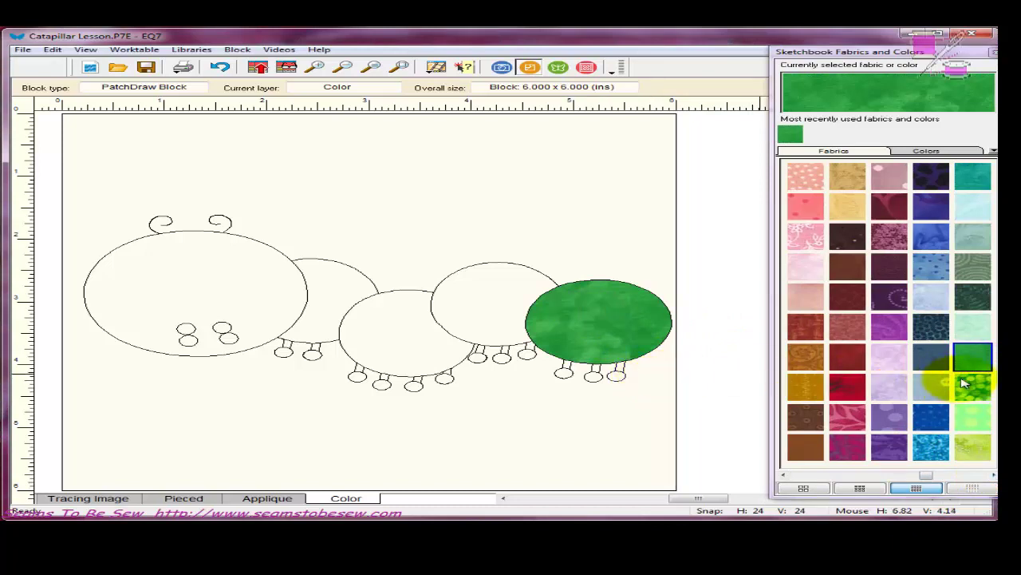
left_click(972, 386)
left_click(485, 288)
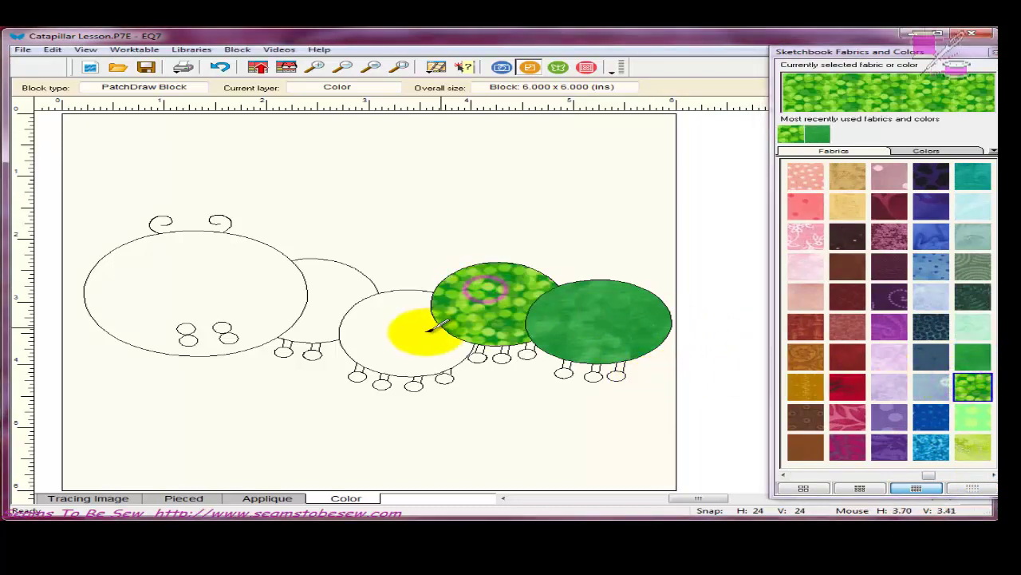
Step: Color the segment behind the head with the bright green spotted fabric, and the middle segment and head with the mottled medium green
left_click(355, 289)
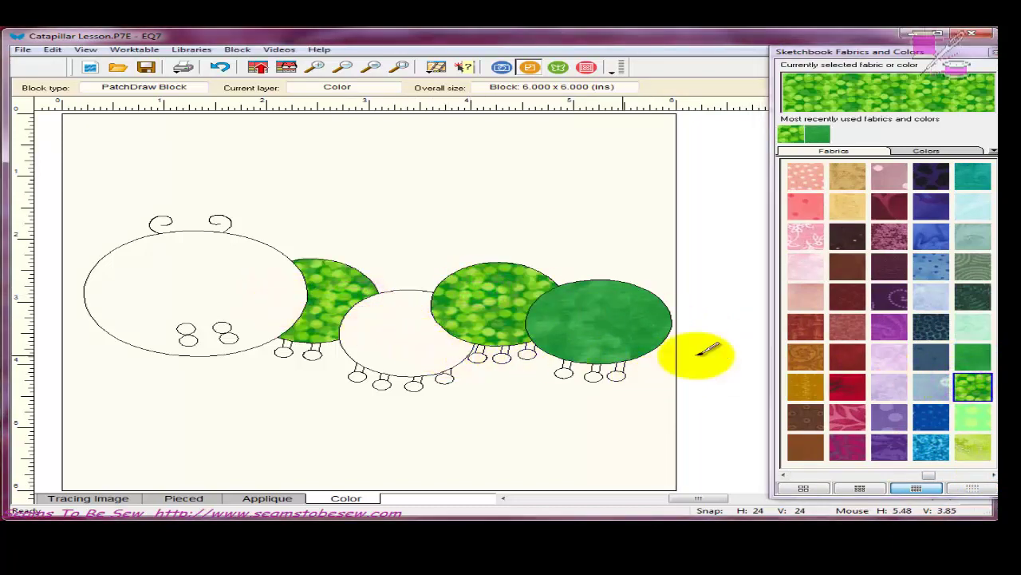
left_click(970, 358)
left_click(403, 336)
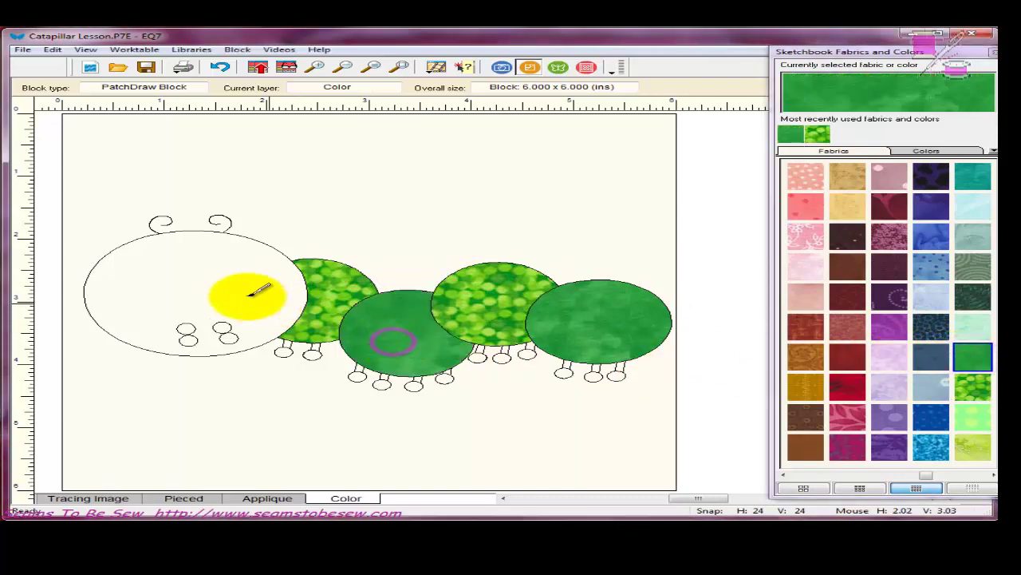
left_click(232, 281)
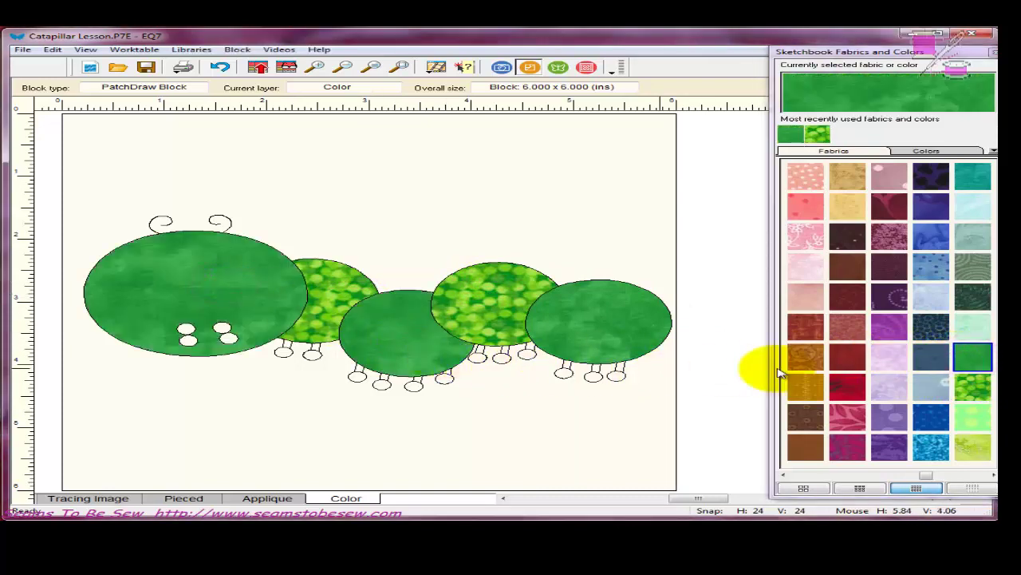
Step: Color the caterpillar's feet under all four body segments with the bright green spotted fabric
left_click(973, 385)
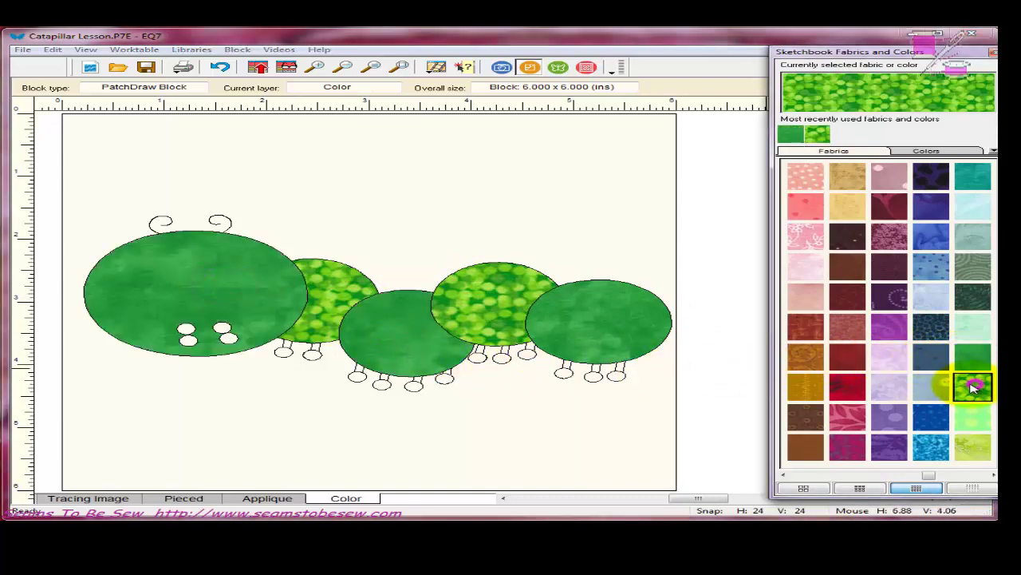
left_click(445, 376)
left_click(413, 386)
left_click(382, 384)
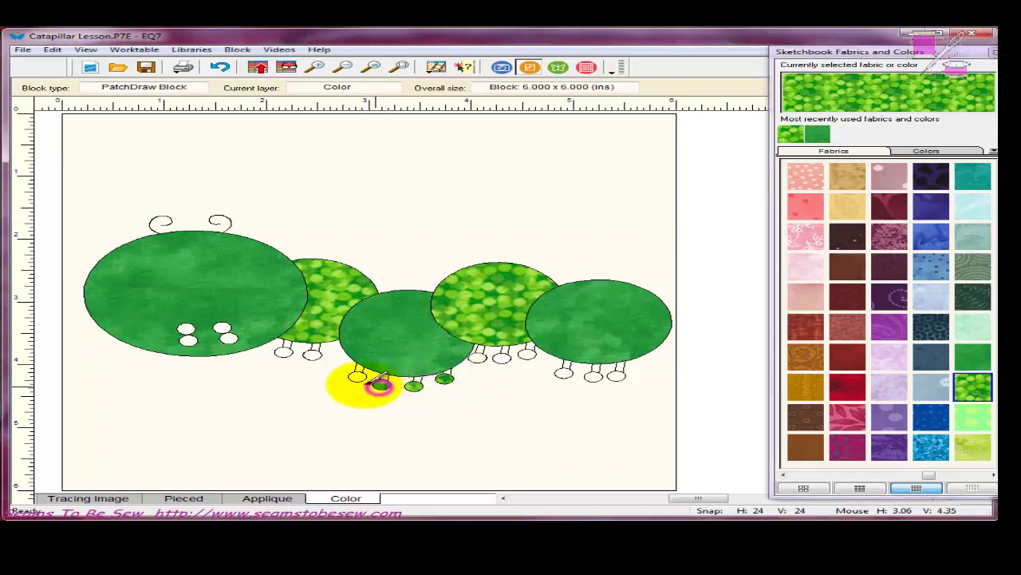
left_click(356, 375)
left_click(311, 354)
left_click(283, 351)
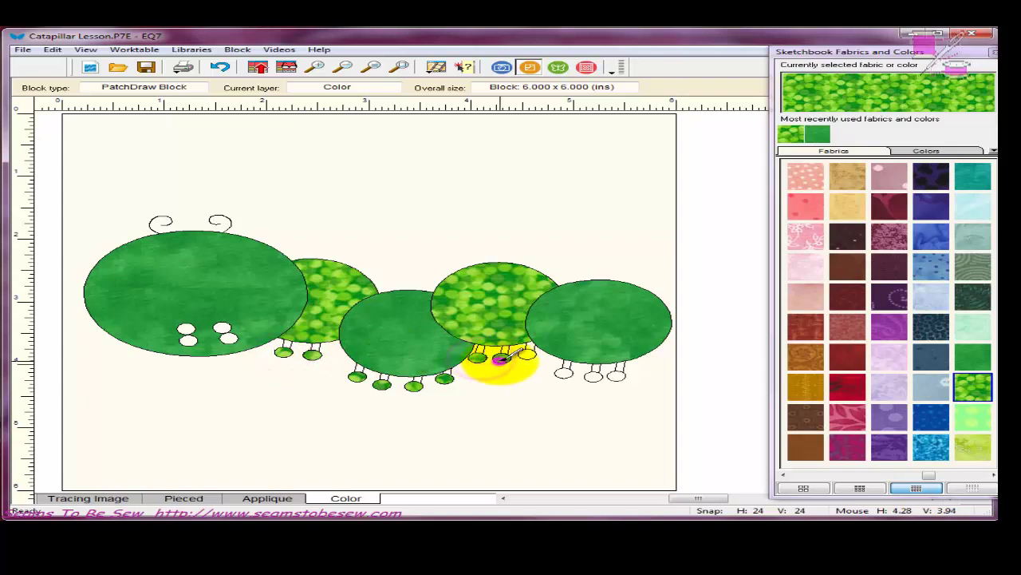
left_click(502, 358)
left_click(526, 353)
left_click(563, 371)
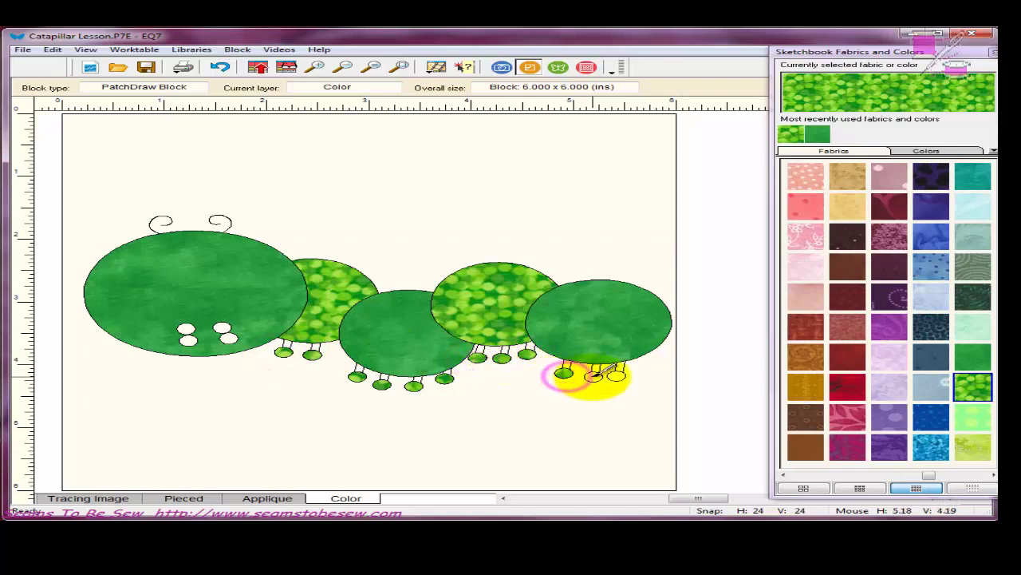
left_click(593, 376)
left_click(616, 375)
Step: Color the three legs of the last body segment with the mottled medium green fabric
left_click(968, 354)
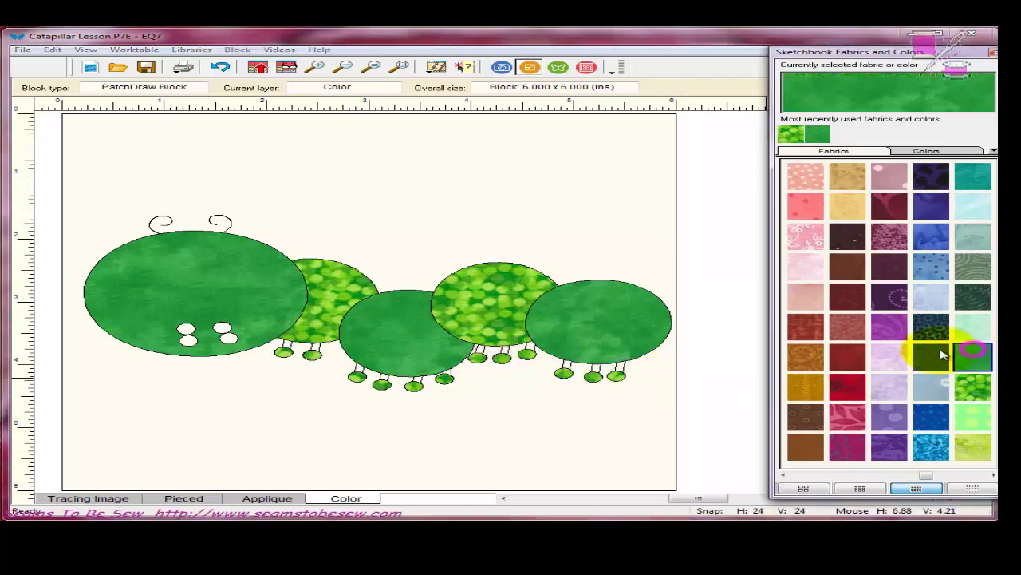
left_click(619, 370)
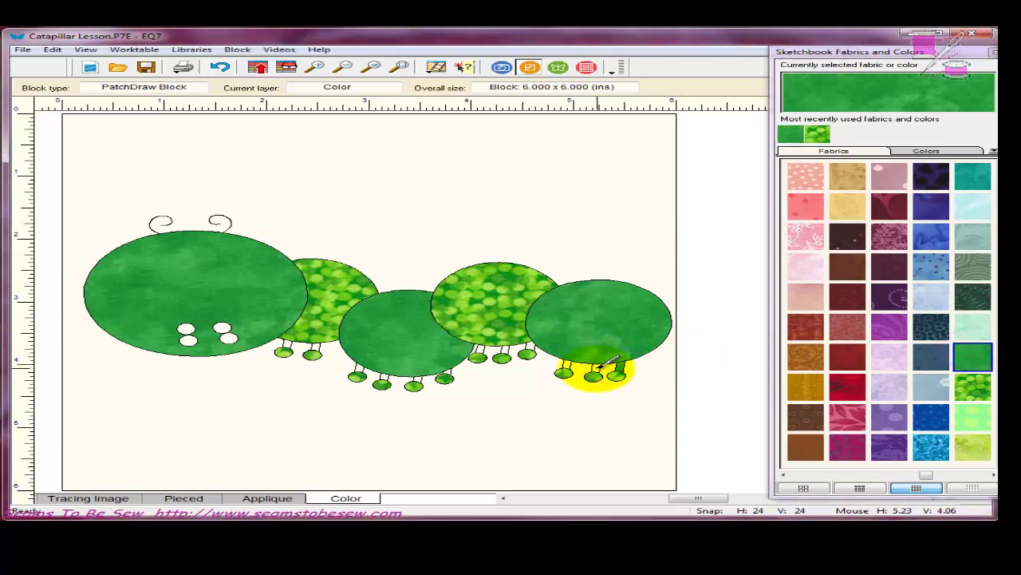
left_click(600, 361)
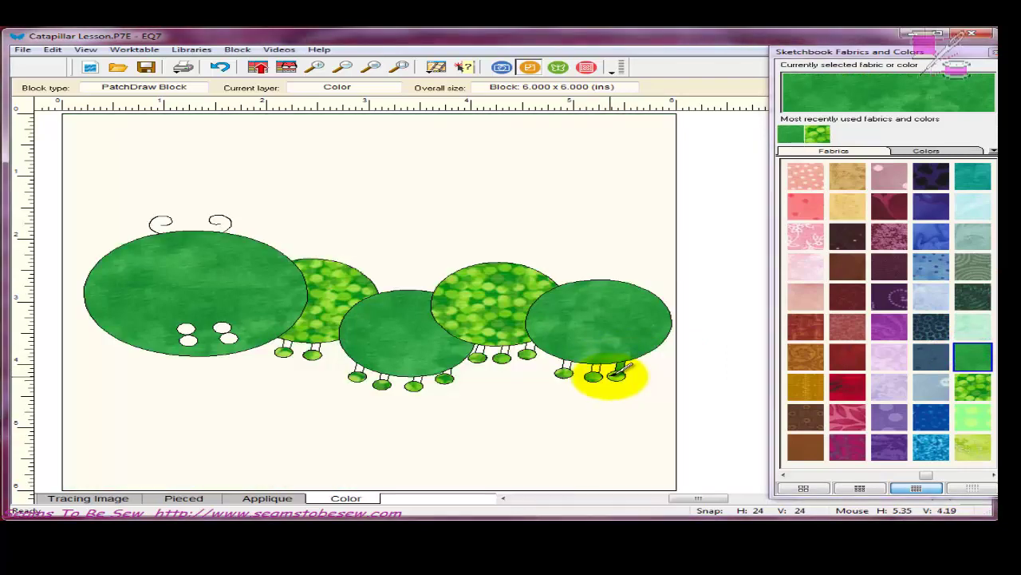
key("ctrl+z")
left_click(595, 366)
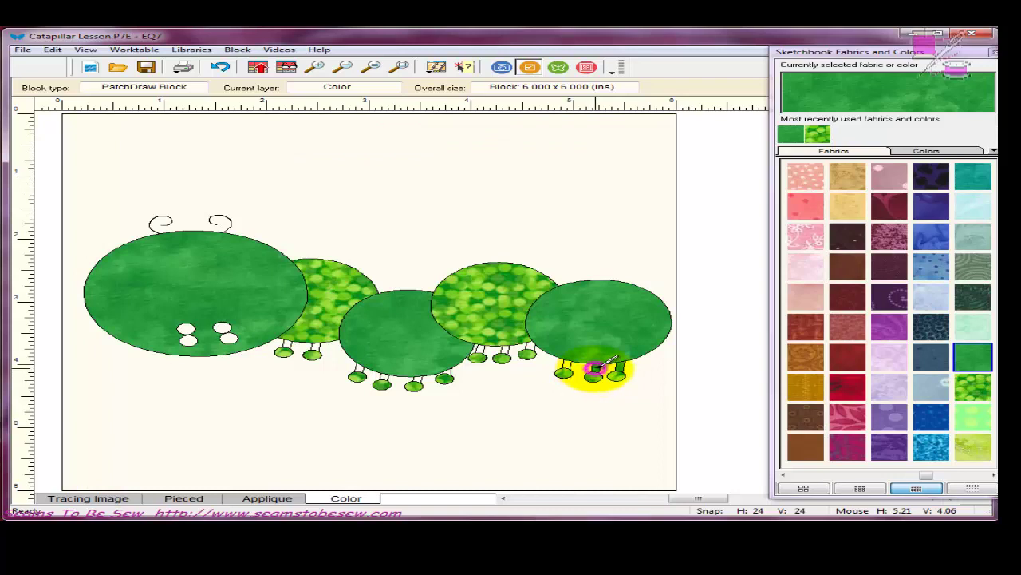
left_click(565, 364)
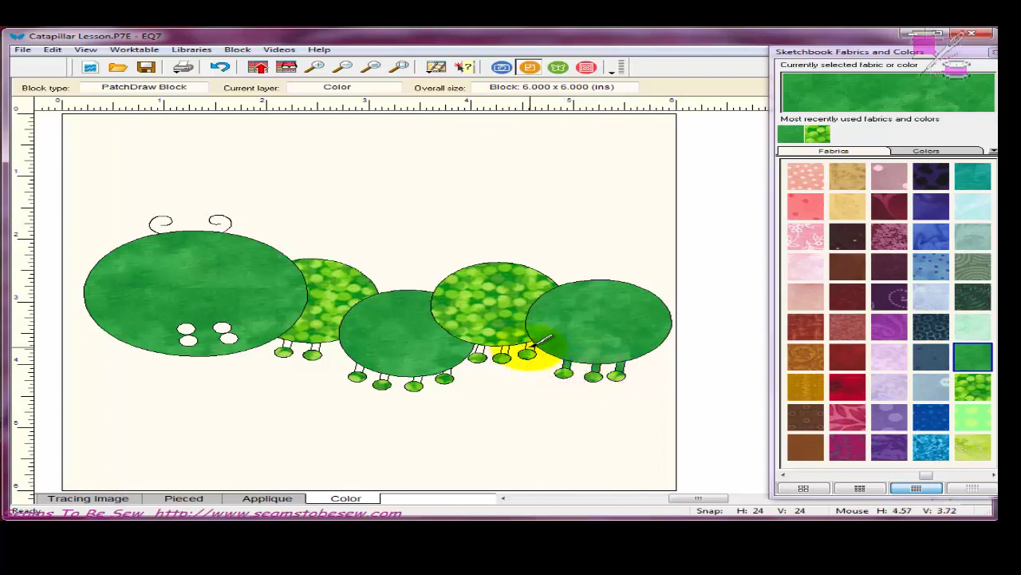
Step: Color the legs of the other body segments with the mottled medium green fabric and add the colored block to the Sketchbook
left_click(498, 351)
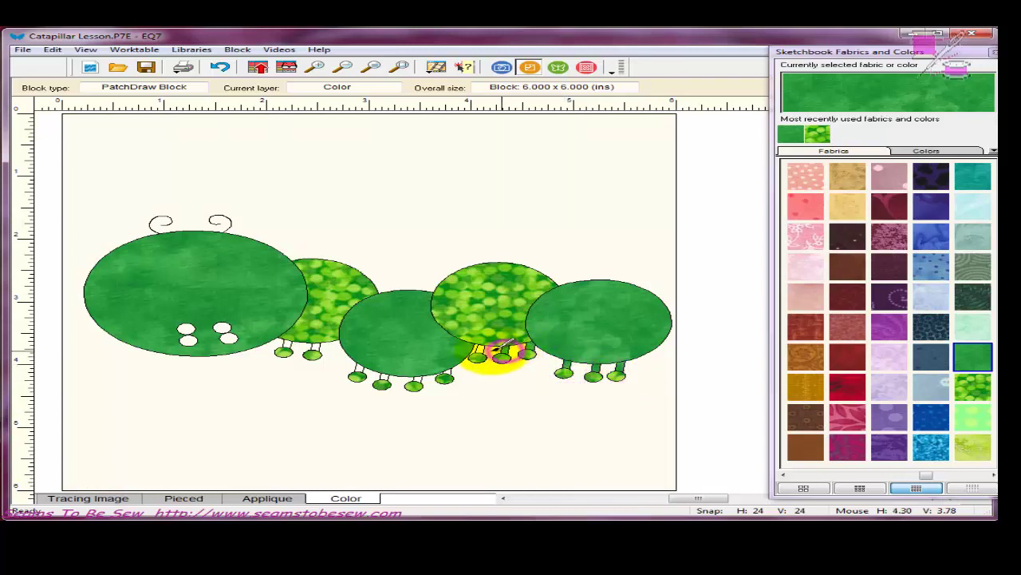
left_click(477, 352)
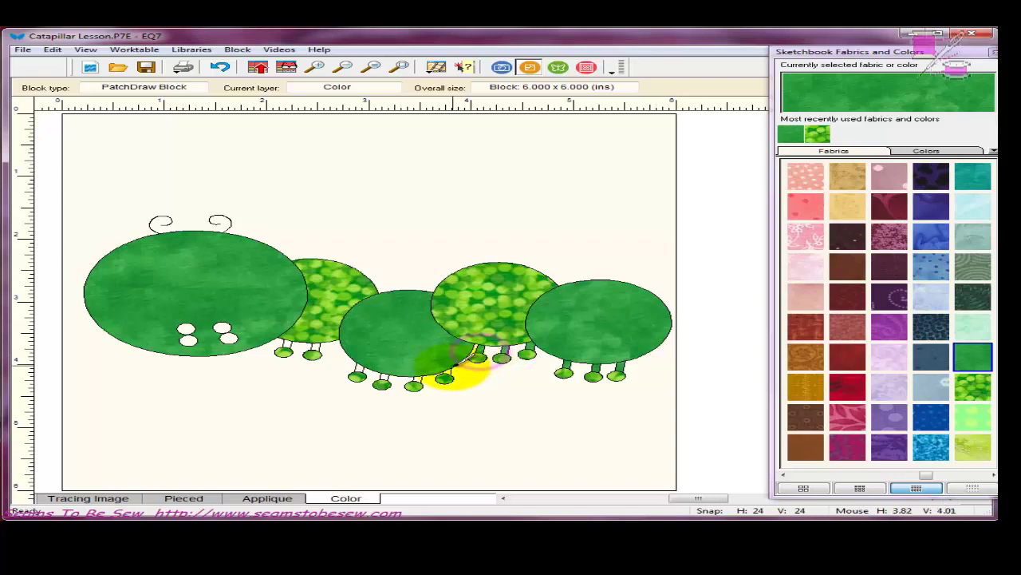
left_click(449, 372)
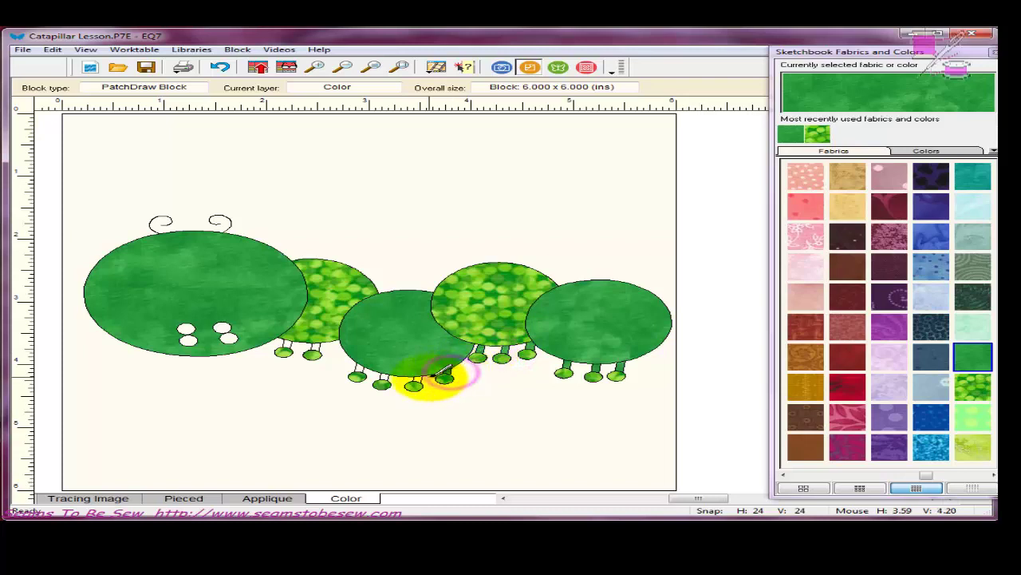
left_click(419, 379)
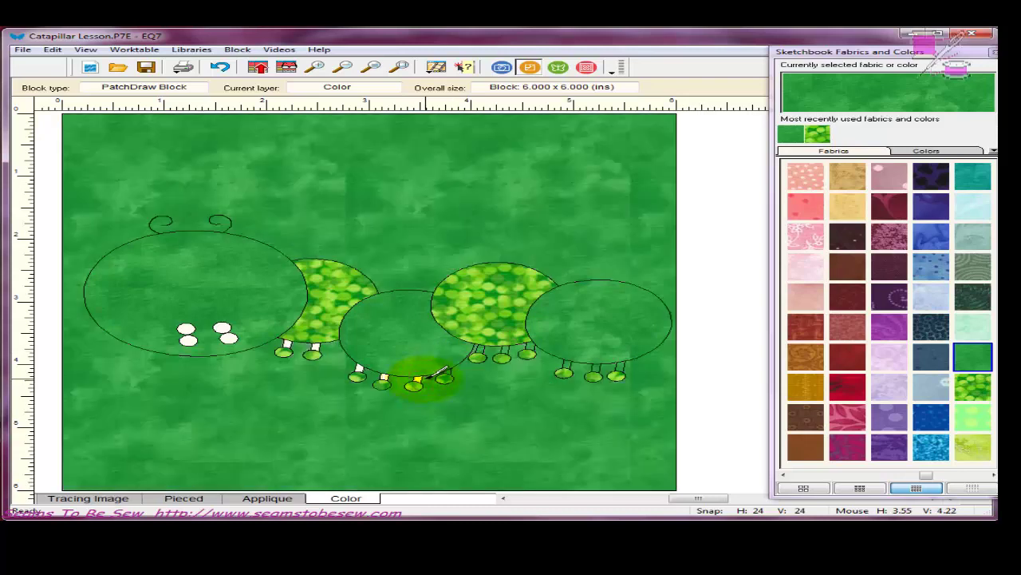
key("ctrl+z")
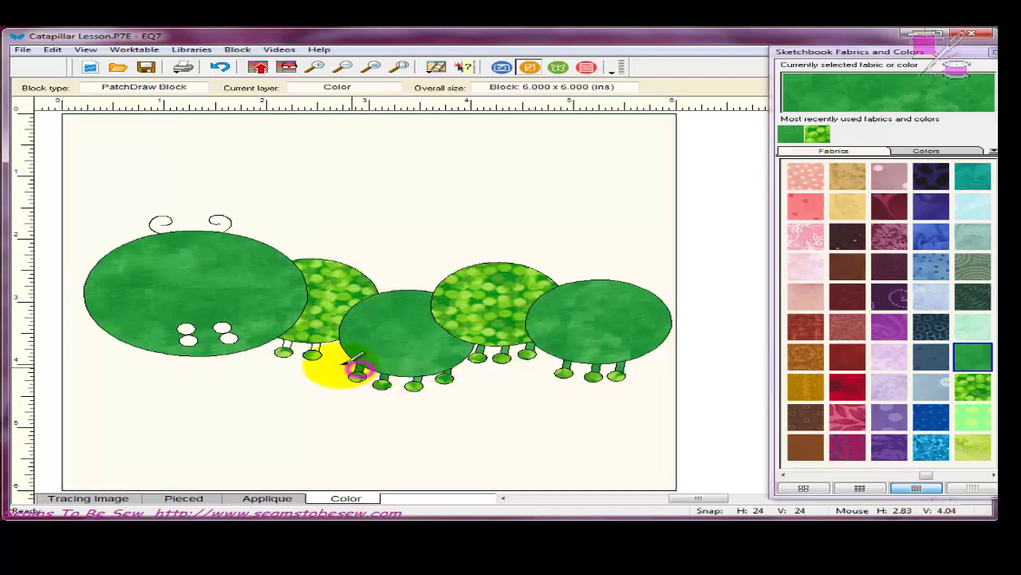
left_click(314, 347)
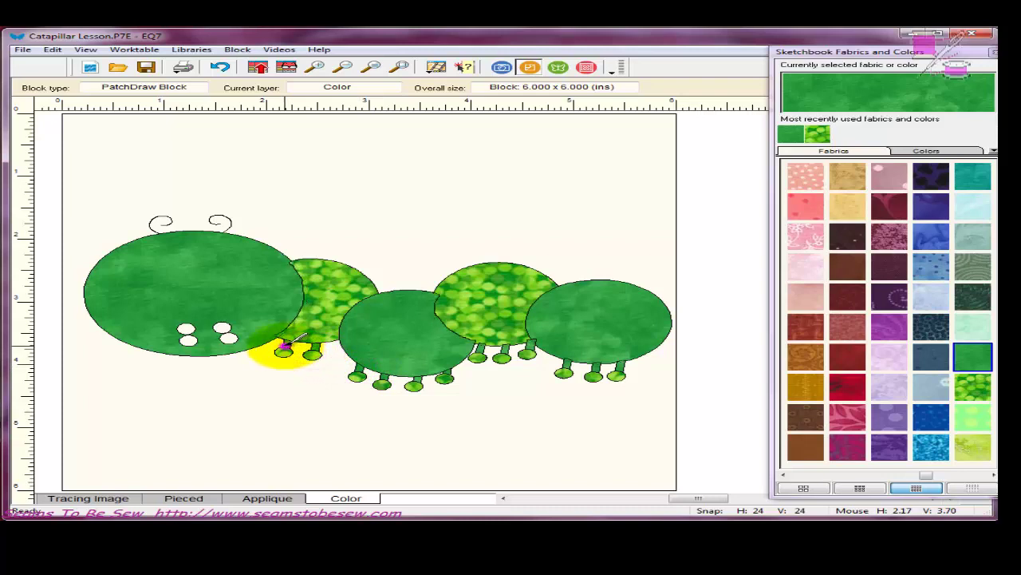
left_click(281, 348)
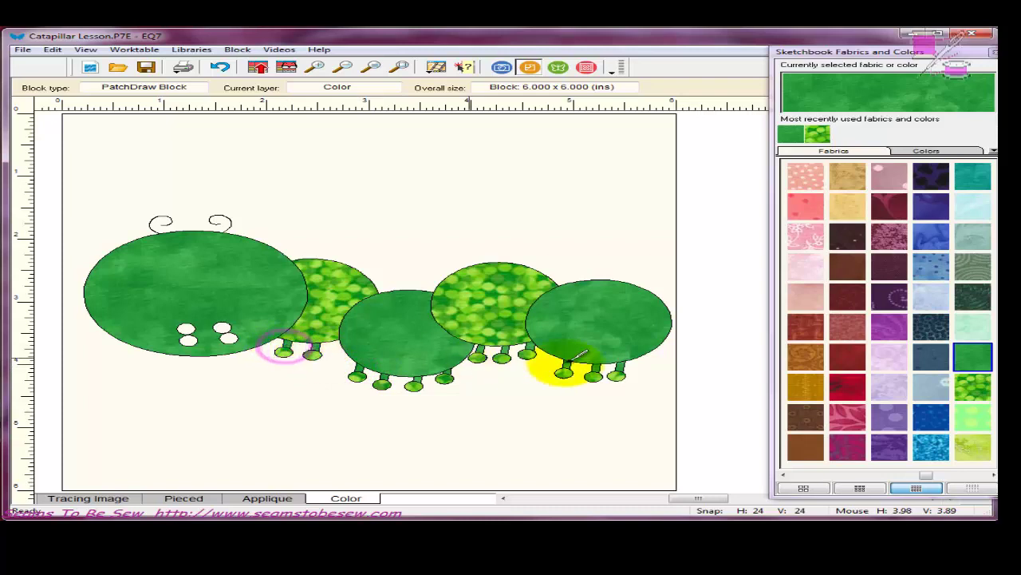
left_click(257, 67)
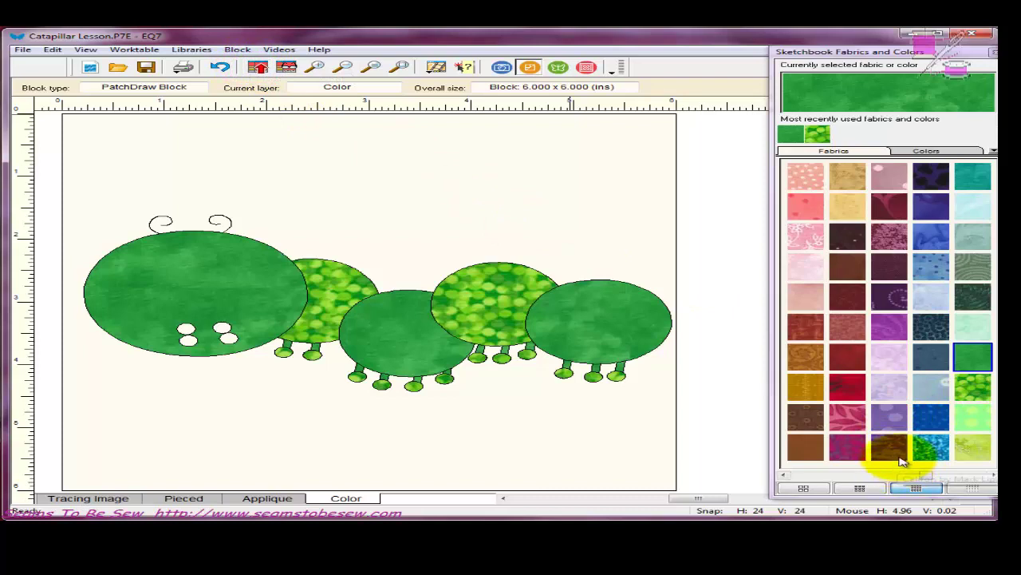
Step: Color both eye ellipses with the black and dark purple patterned fabric
left_click(932, 176)
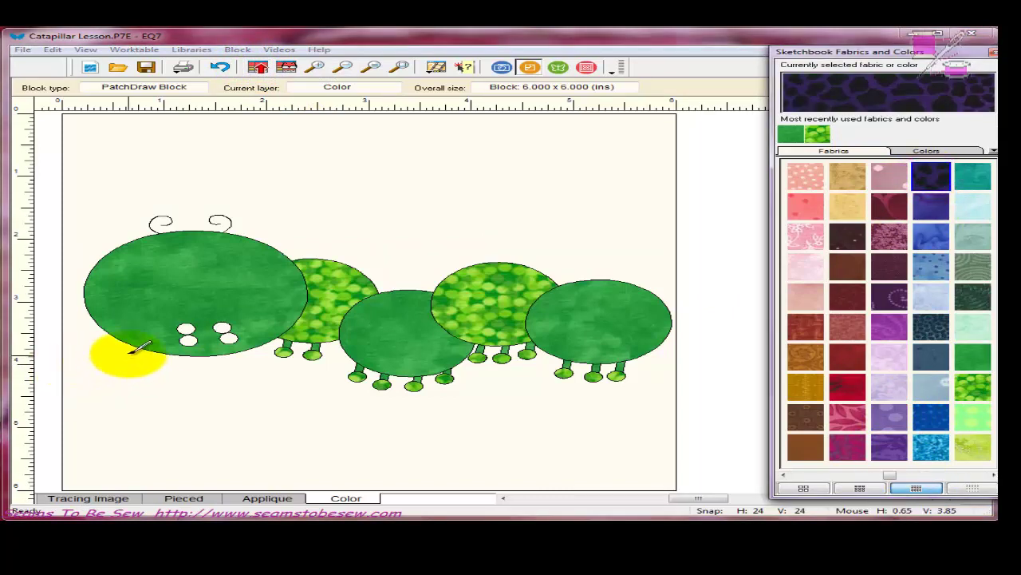
left_click(222, 327)
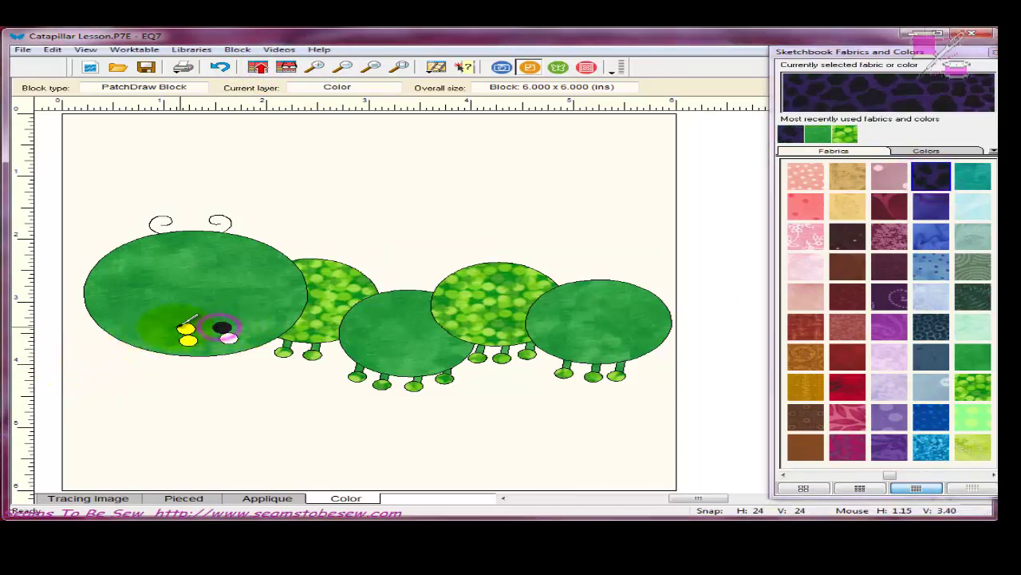
left_click(186, 328)
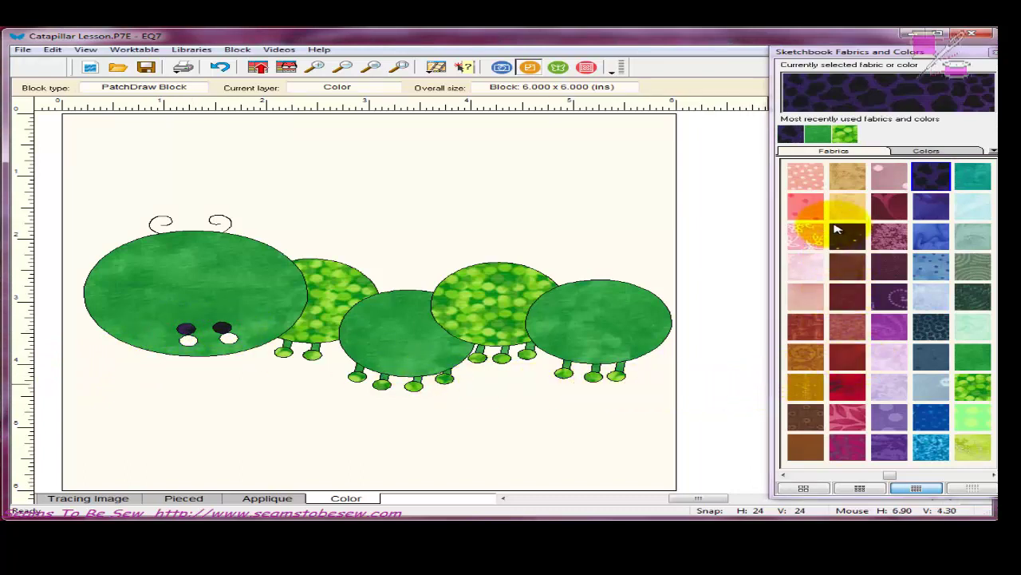
Step: Color both cheek ellipses with the pale pink fabric
left_click(804, 263)
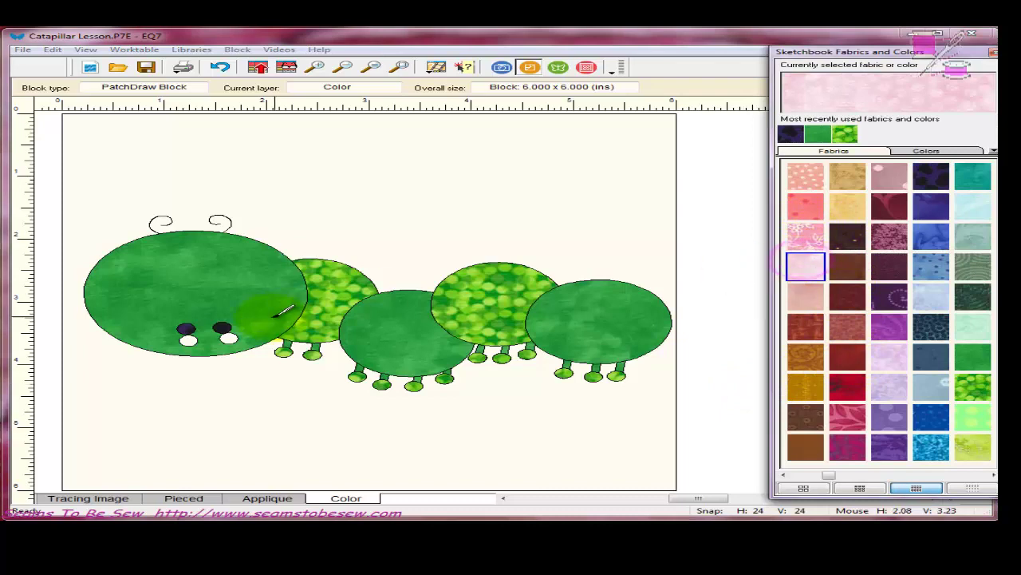
left_click(229, 338)
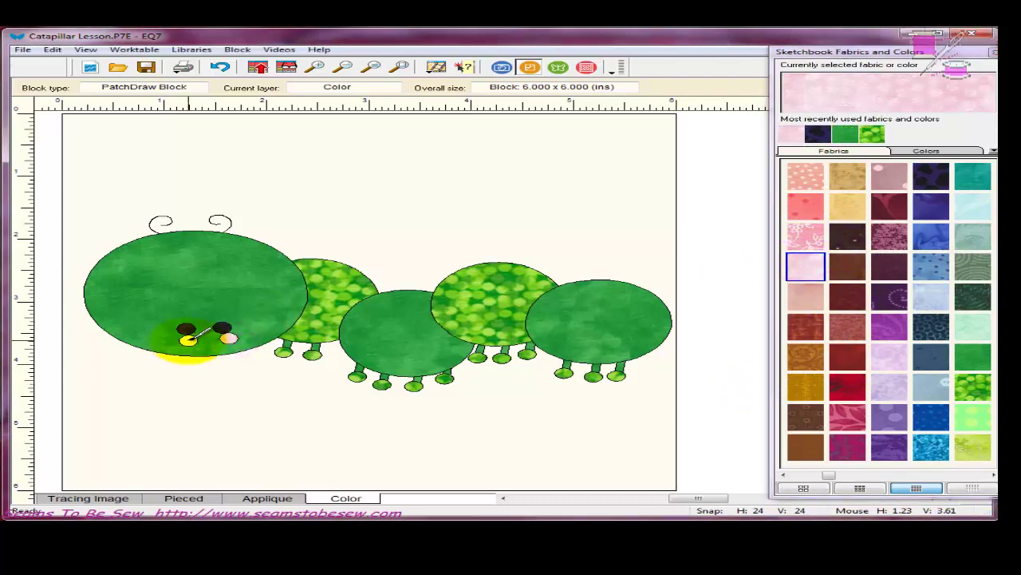
left_click(189, 339)
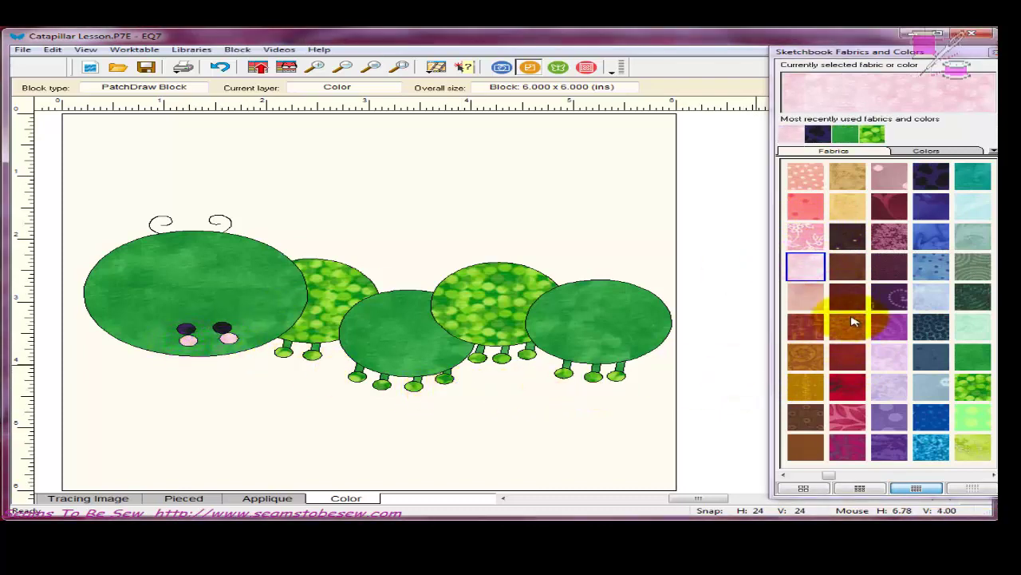
Step: Recolor both cheek ellipses with the stronger pink fabric that has the white floral vine print
left_click(805, 236)
left_click(228, 338)
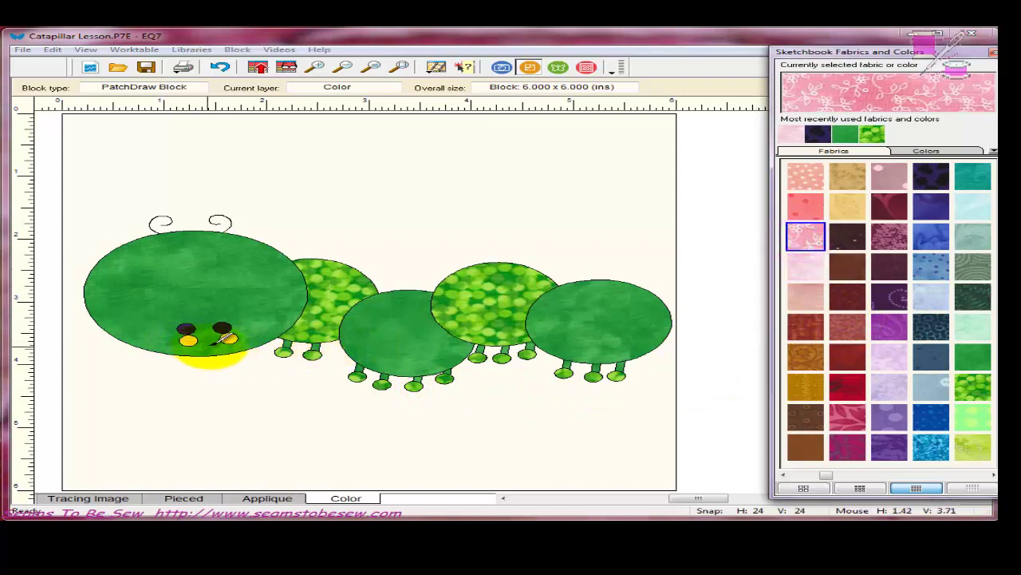
left_click(188, 339)
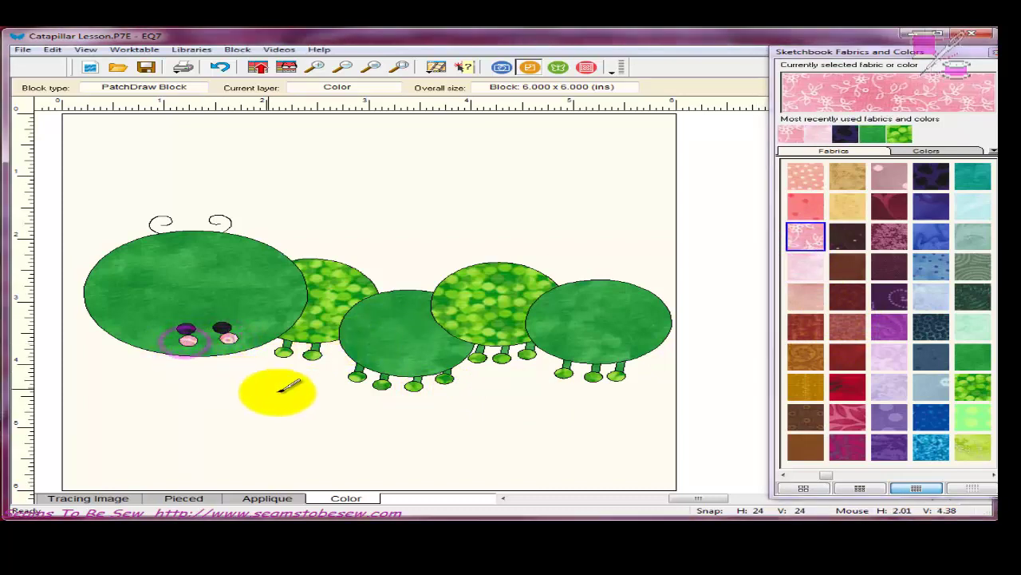